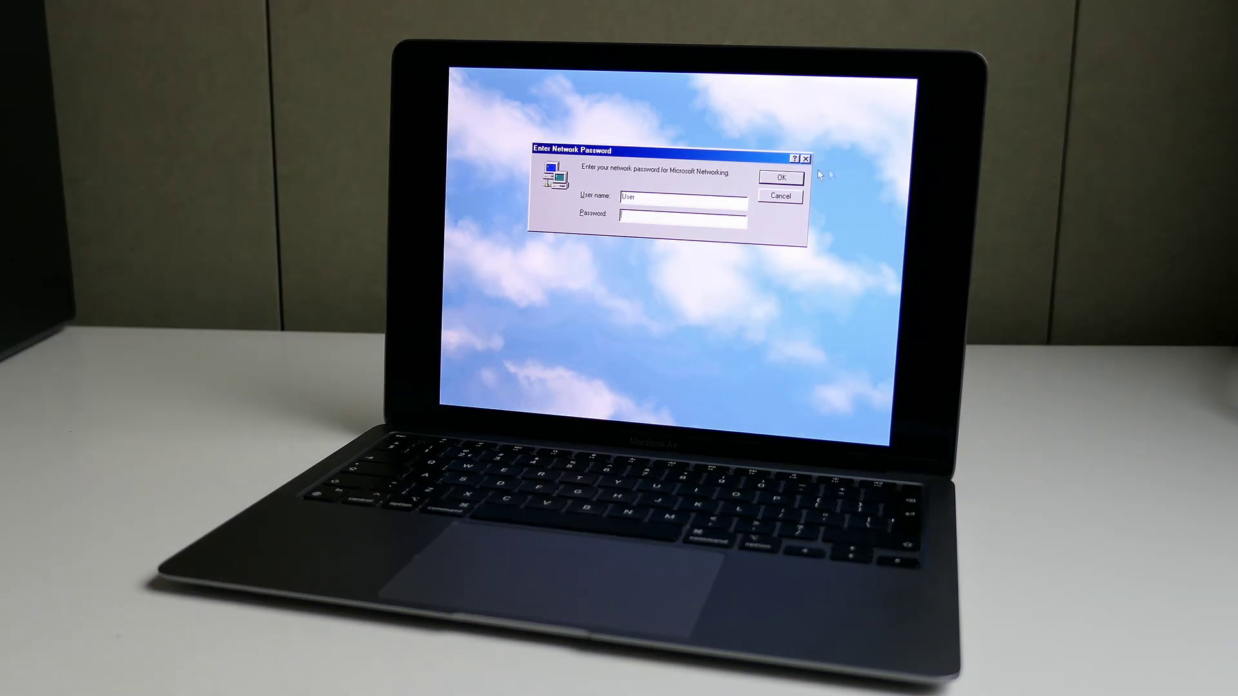
Step: Dismiss the network password prompt and open My Computer's System Properties, showing Windows 98 SE with 64 MB RAM
click(797, 178)
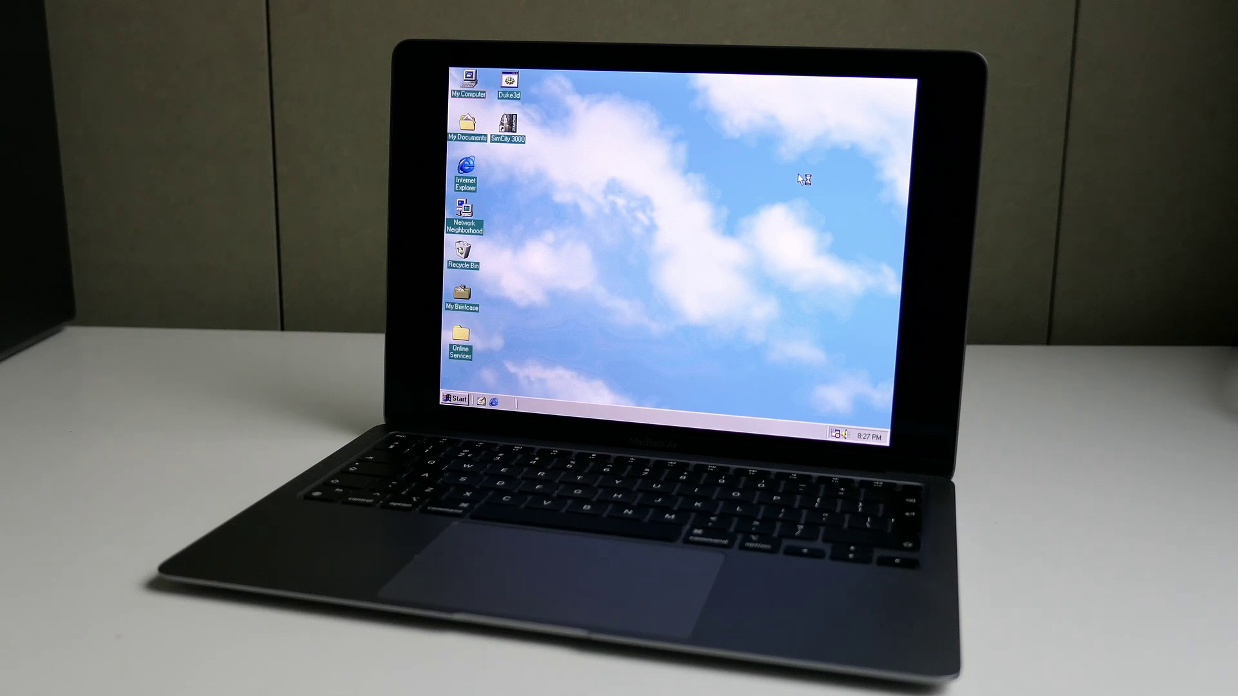
click(469, 77)
right_click(469, 77)
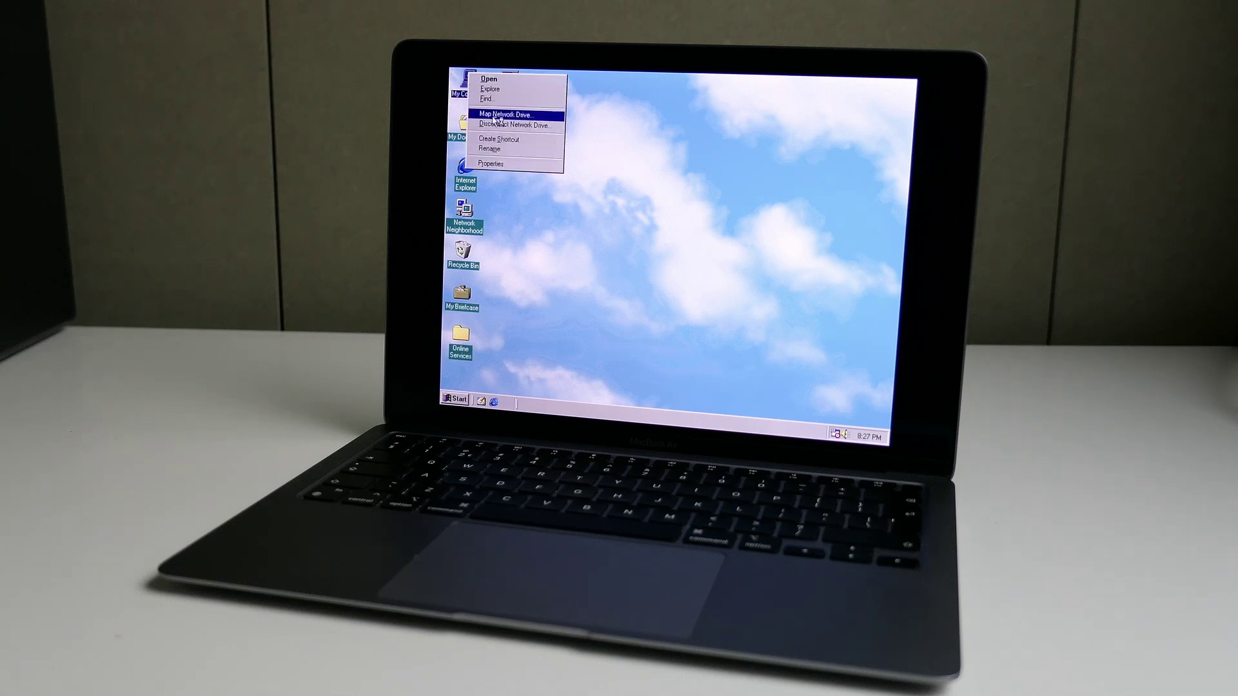
click(497, 162)
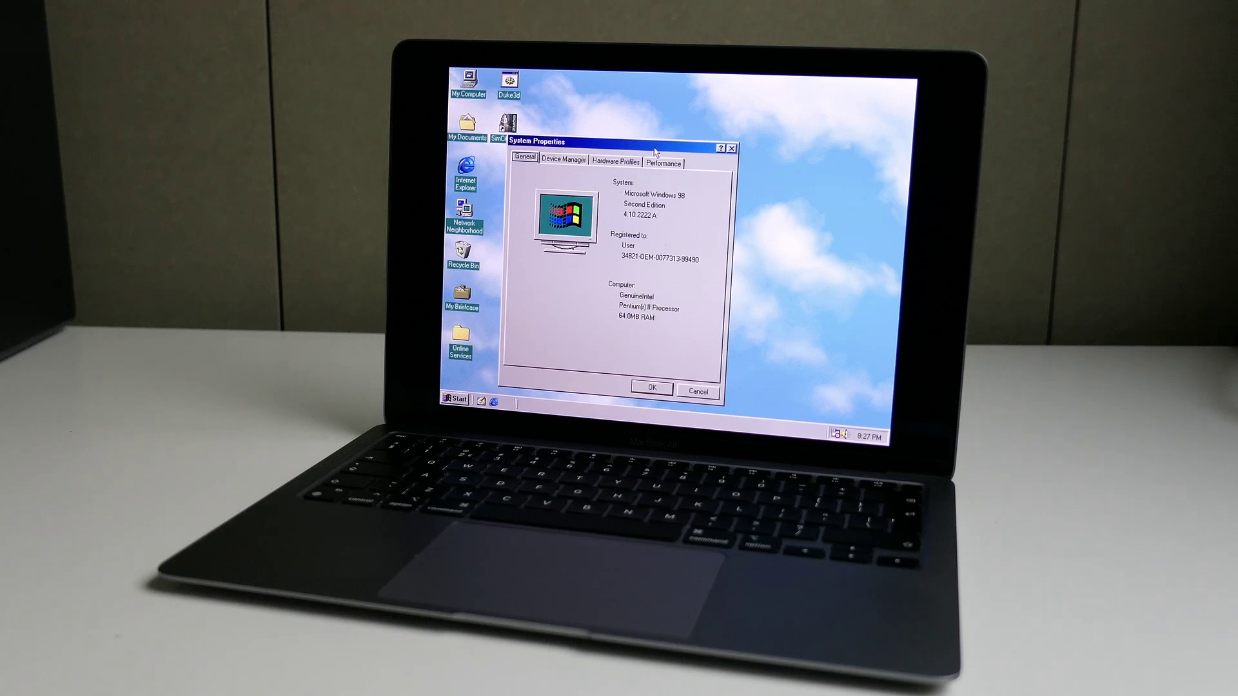
drag(656, 150, 785, 138)
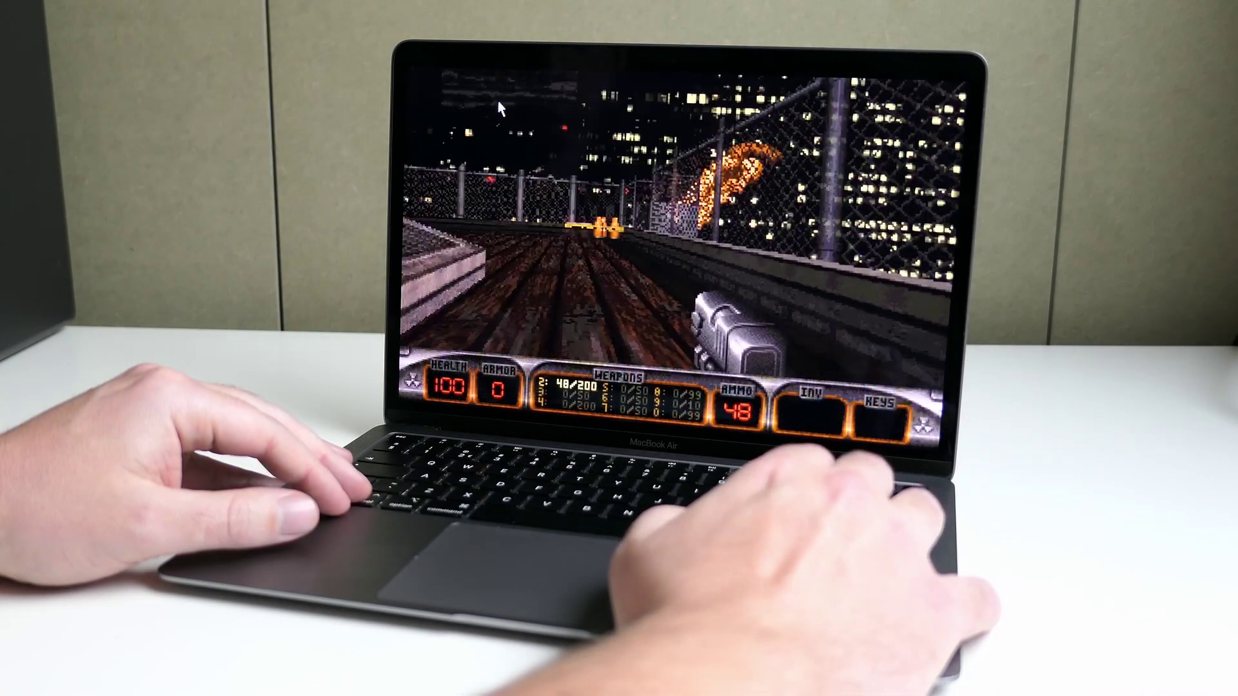
Step: Fire the pistol and walk across the Duke Nukem 3D rooftop, then continue Windows 98 Setup
key(Left)
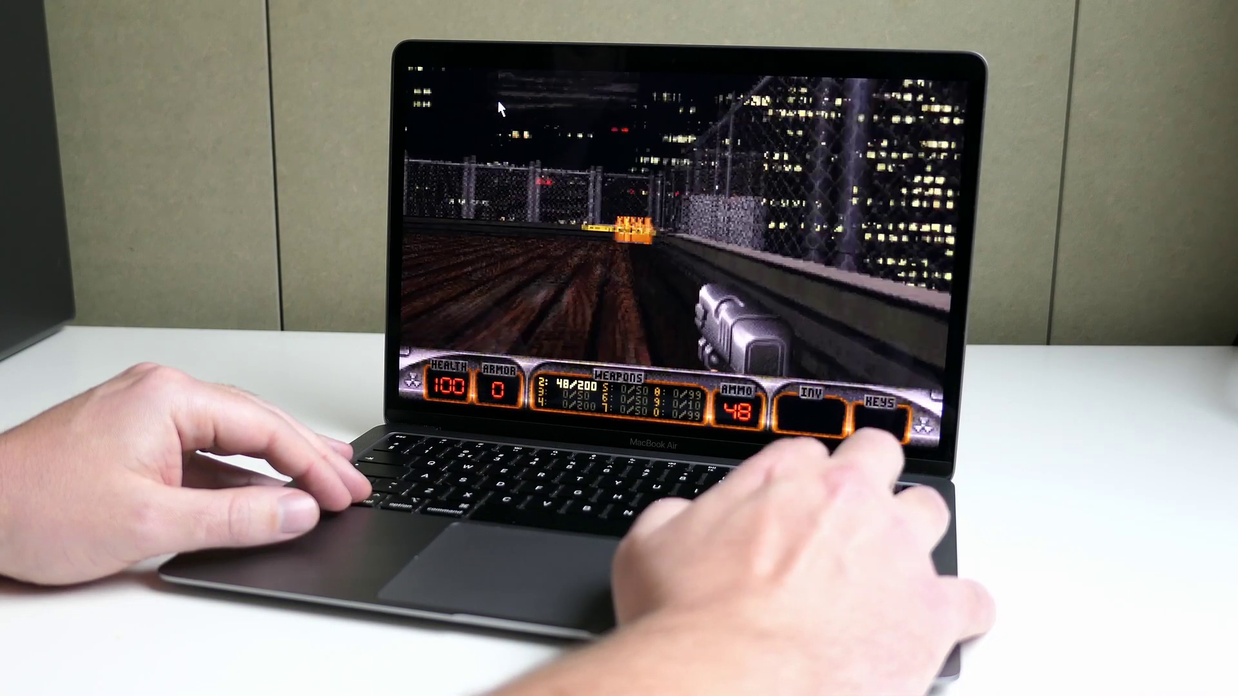
key(ctrl)
key(ctrl)
key(ctrl)
key(ctrl)
key(ctrl)
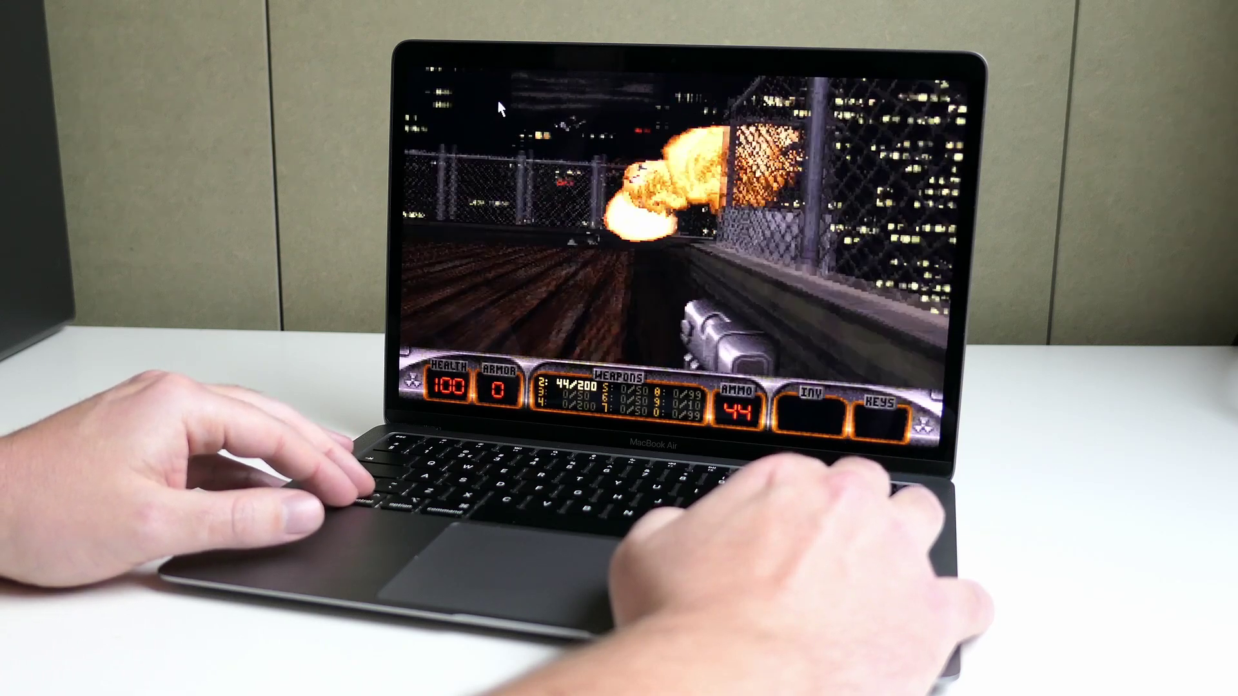
key(Up)
key(Right)
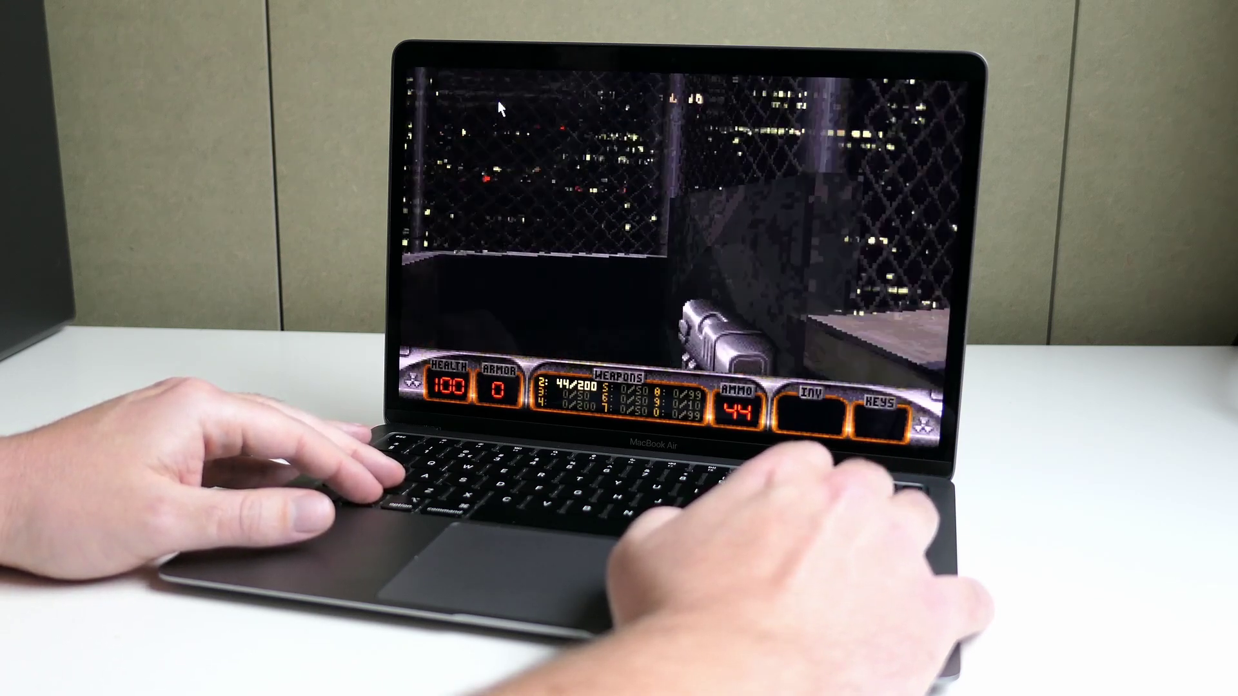
key(Left)
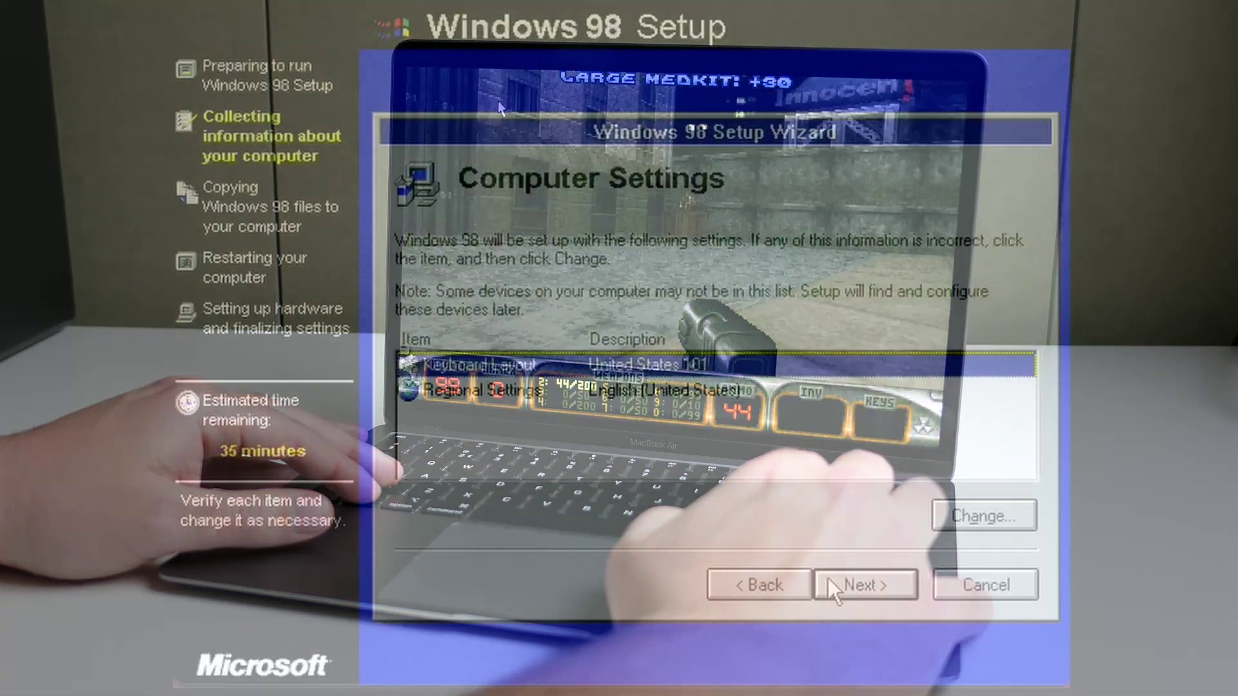
click(828, 578)
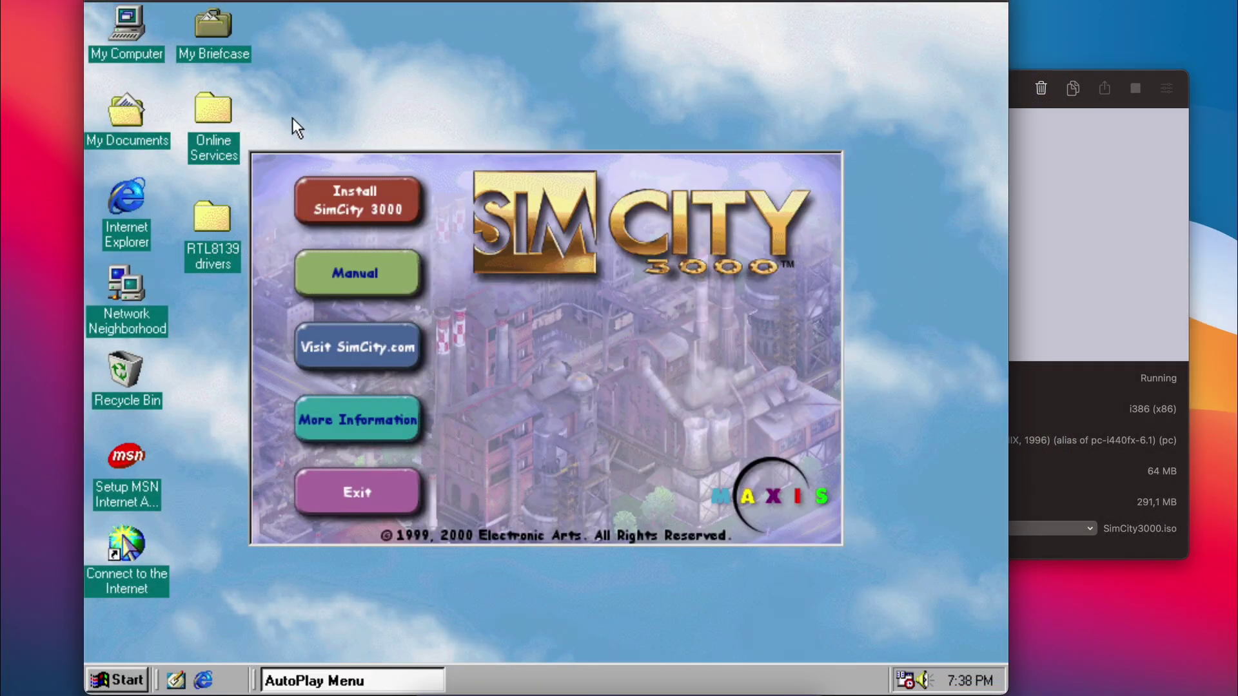
Step: Choose Install SimCity 3000 from the AutoPlay menu and accept the install notice
click(350, 192)
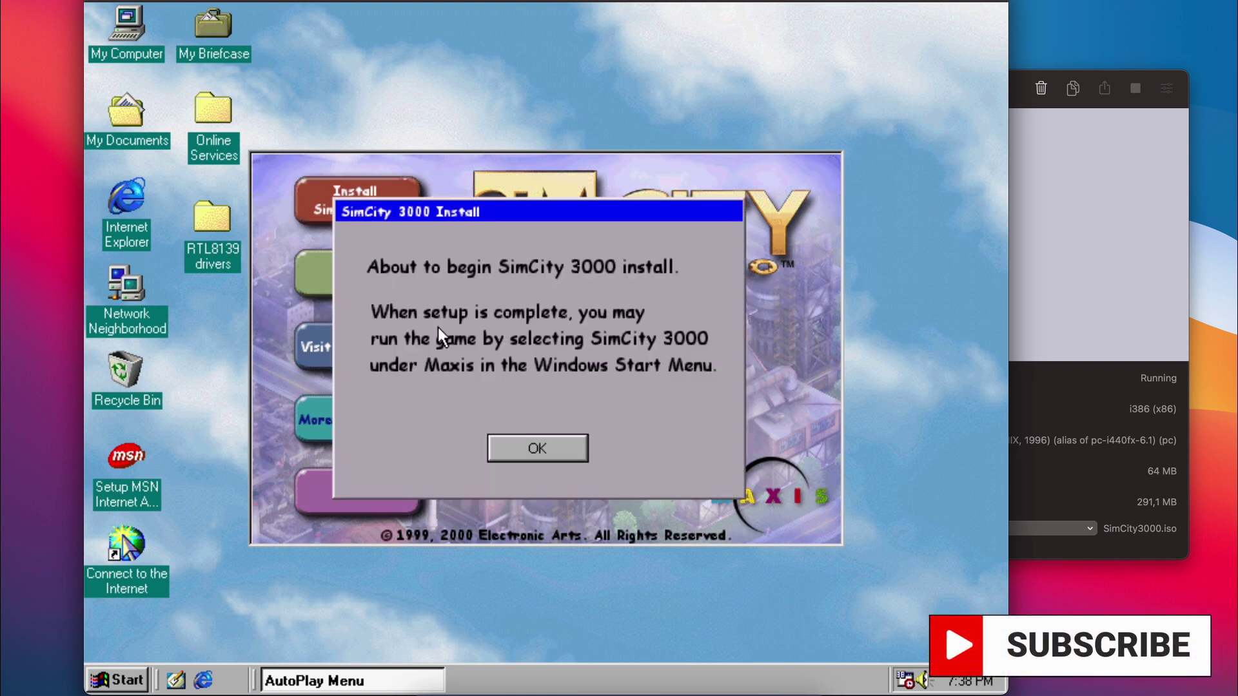
click(538, 449)
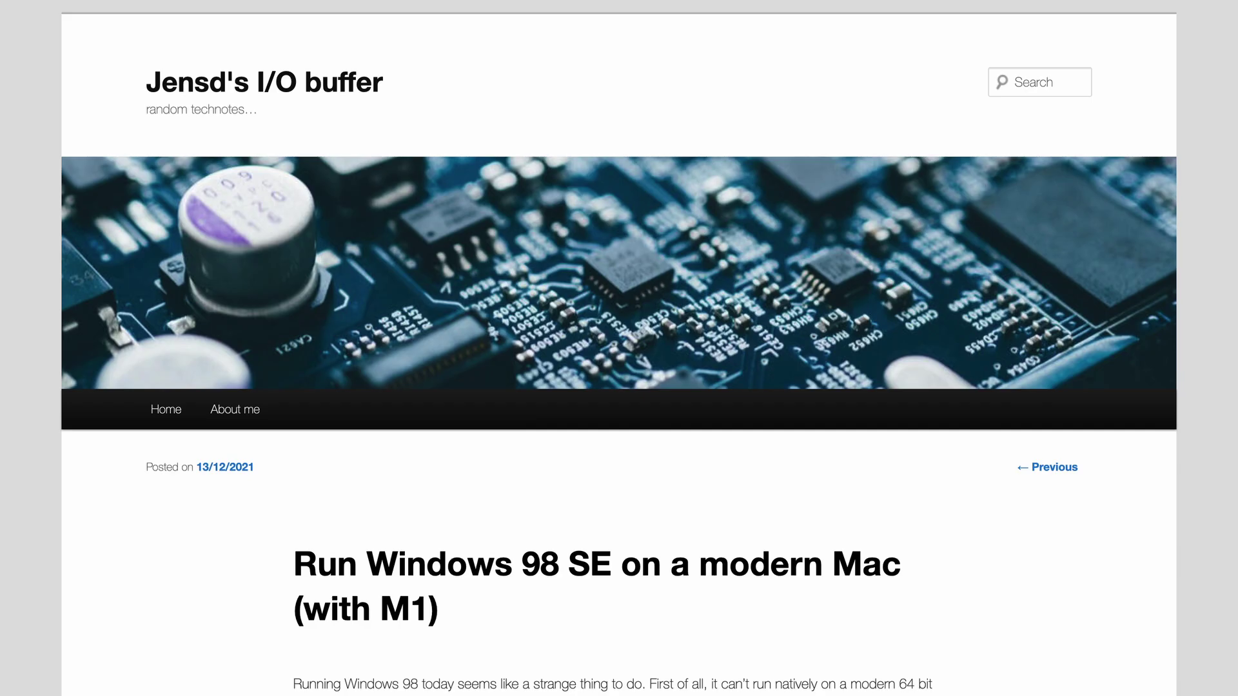
Step: Scroll through the blog's UTM setup steps, then down to the UTM website's QEMU section
scroll(619, 348, down, 10)
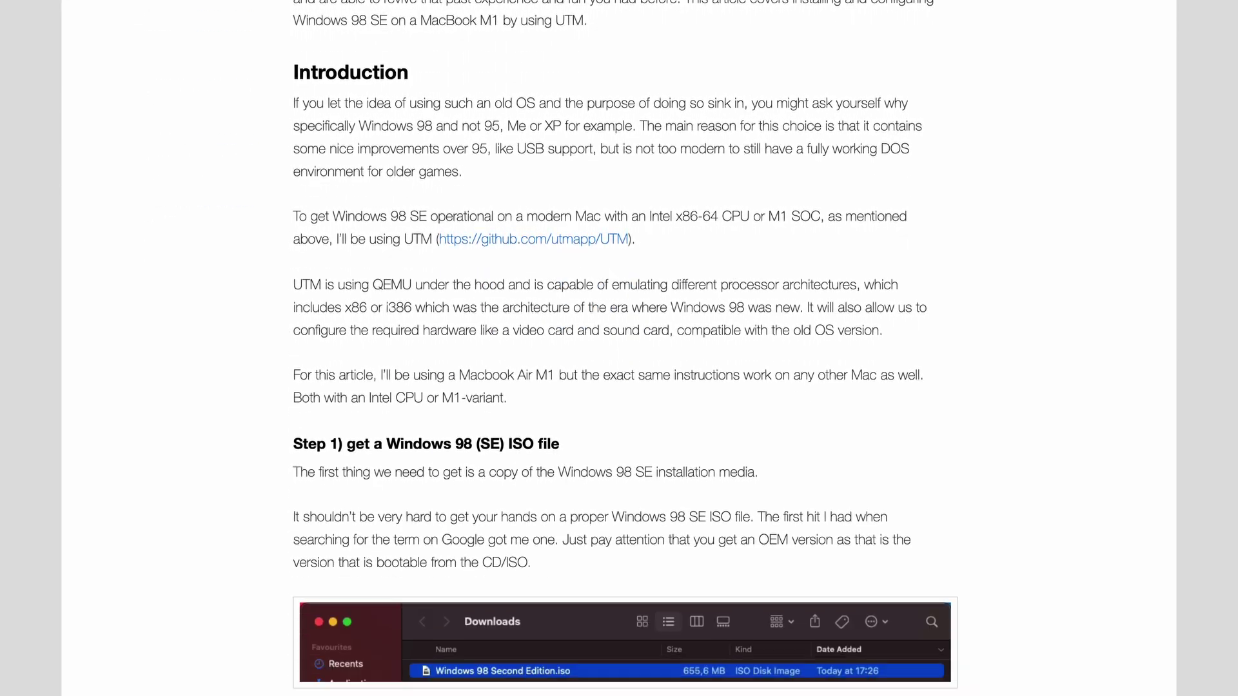
scroll(619, 349, down, 12)
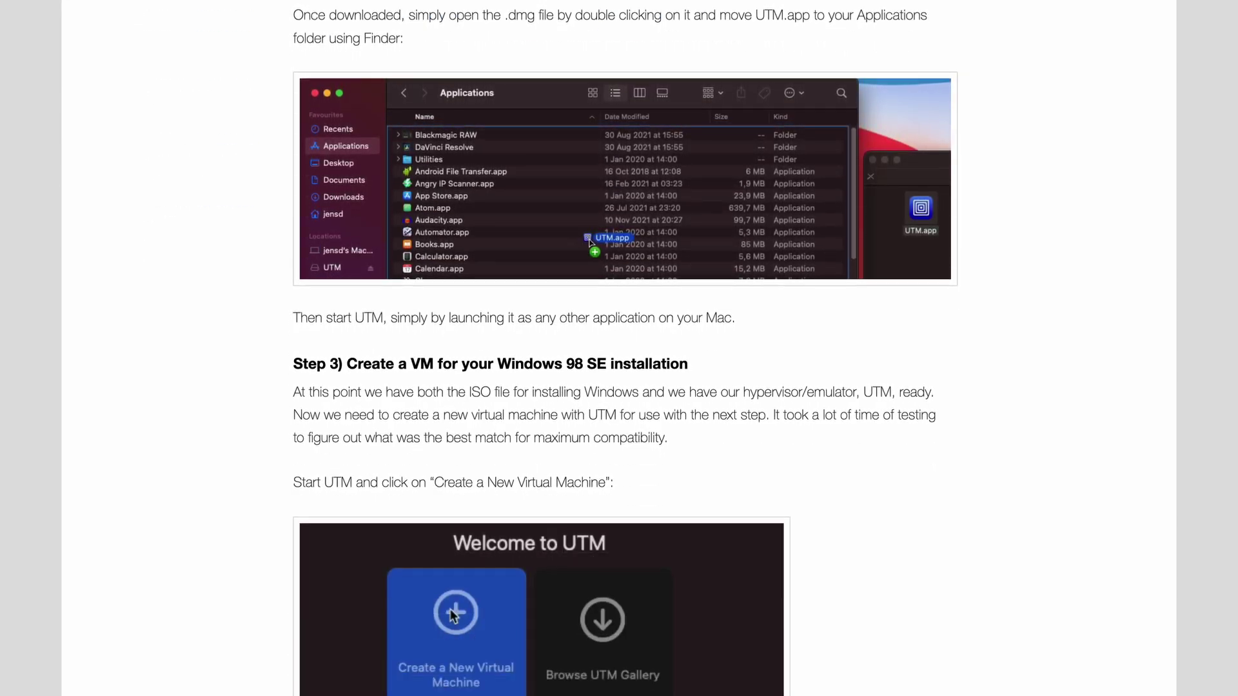
scroll(619, 348, down, 12)
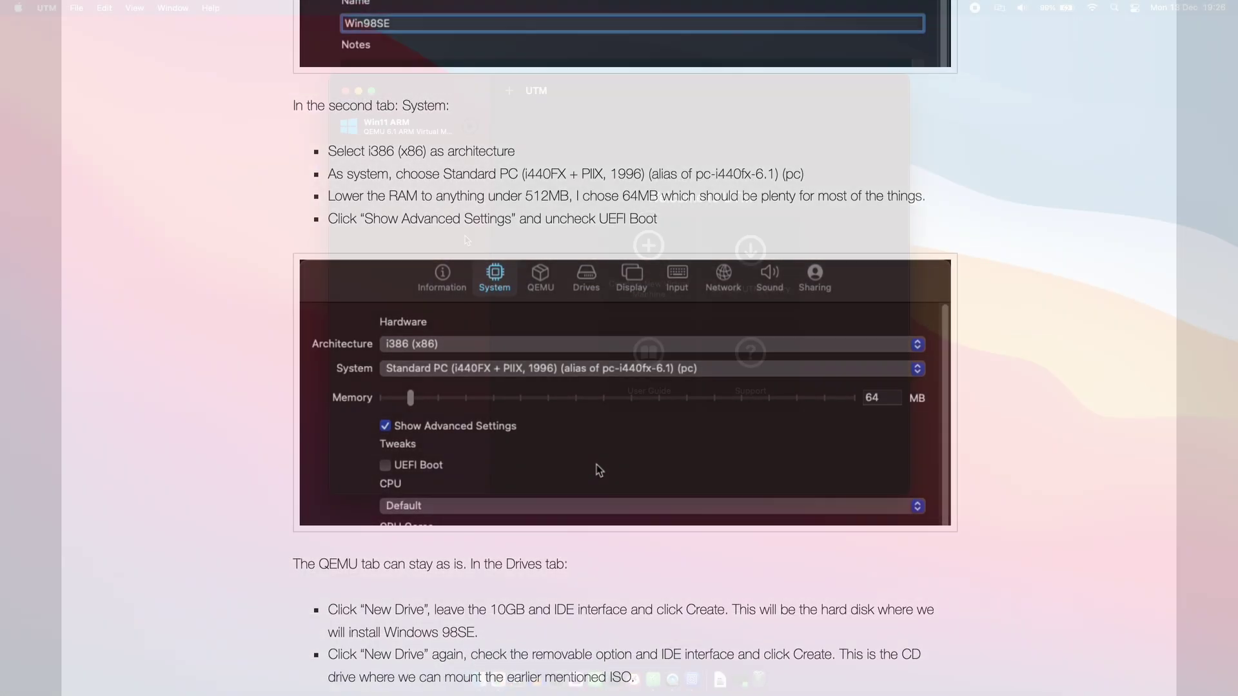
scroll(597, 464, down, 2)
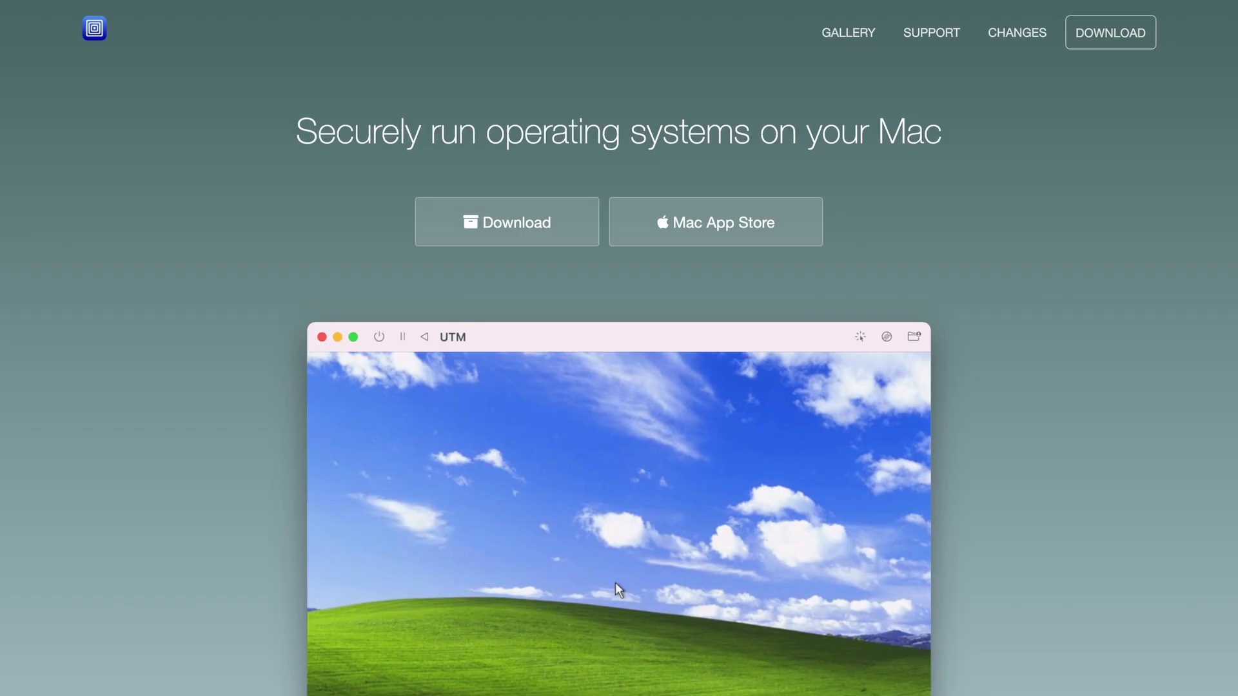
scroll(619, 349, down, 20)
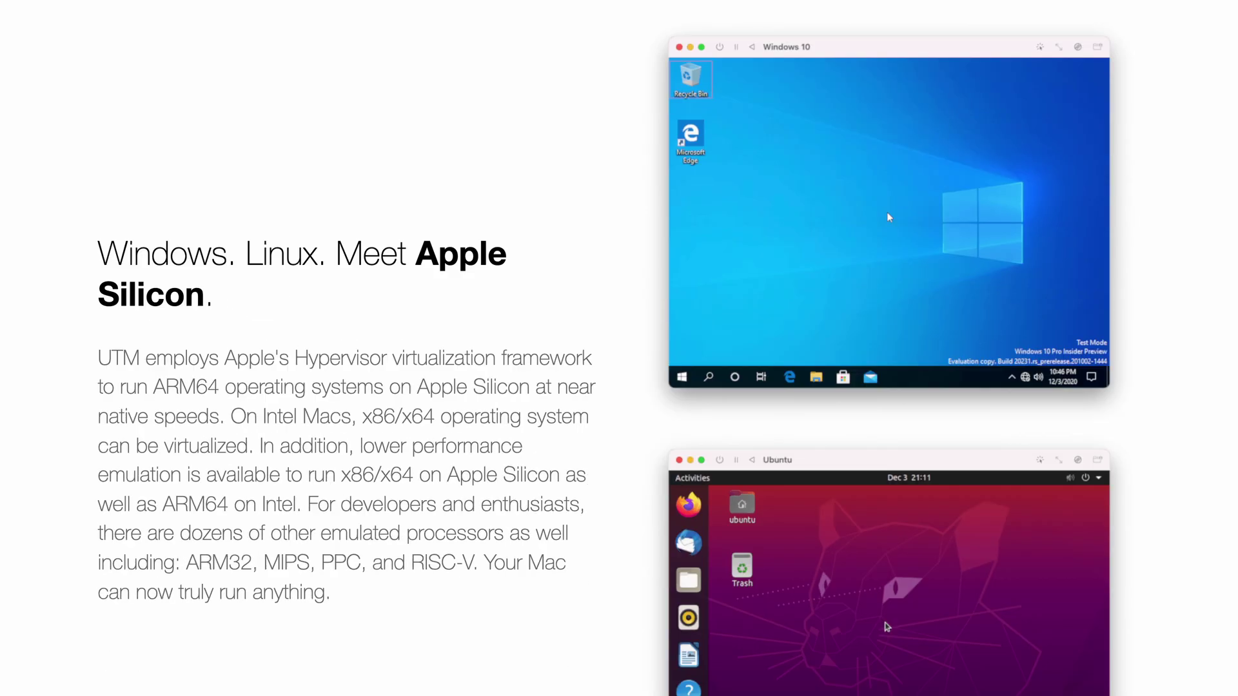
scroll(619, 348, down, 9)
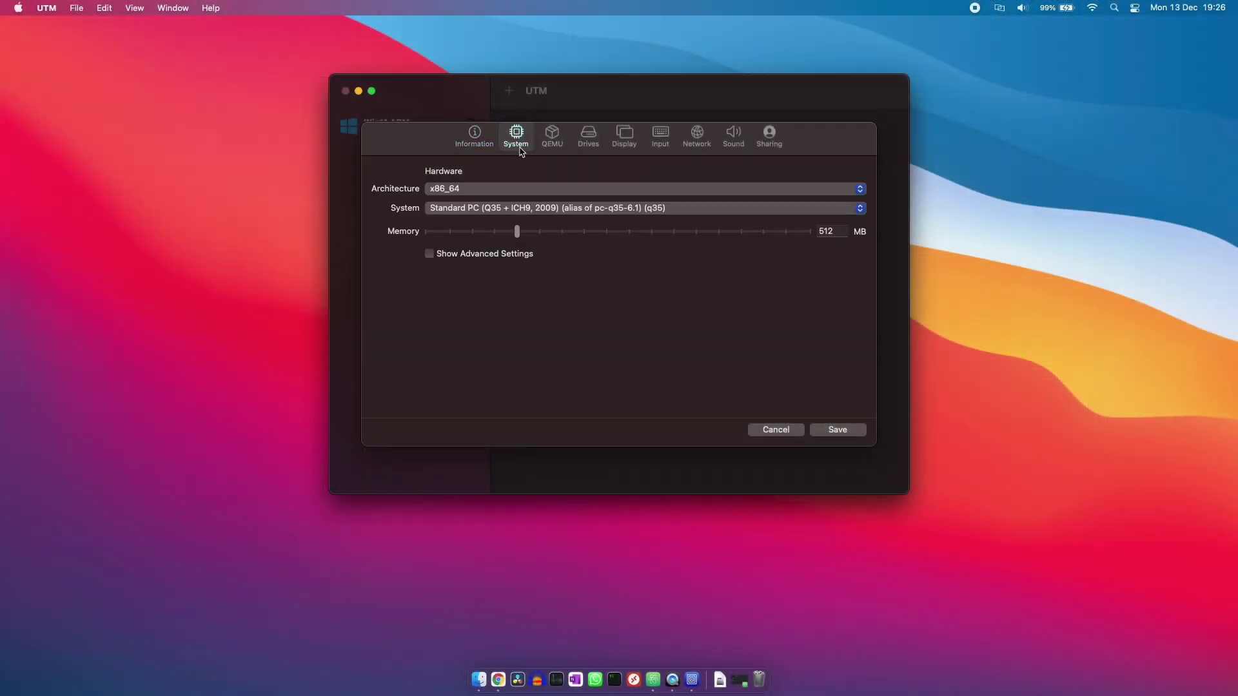
Step: Set architecture to i386 (x86), system to Standard PC (i440FX + PIIX, 1996), and memory to 64 MB
click(541, 189)
scroll(540, 192, up, 5)
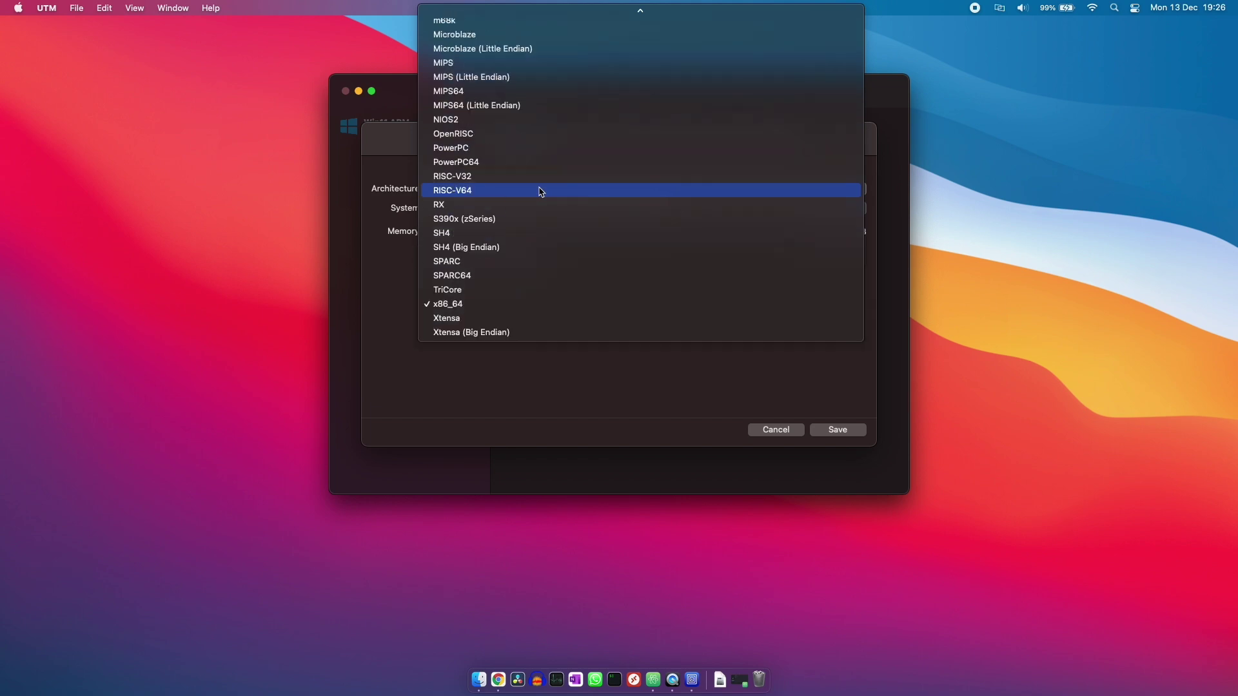
click(703, 99)
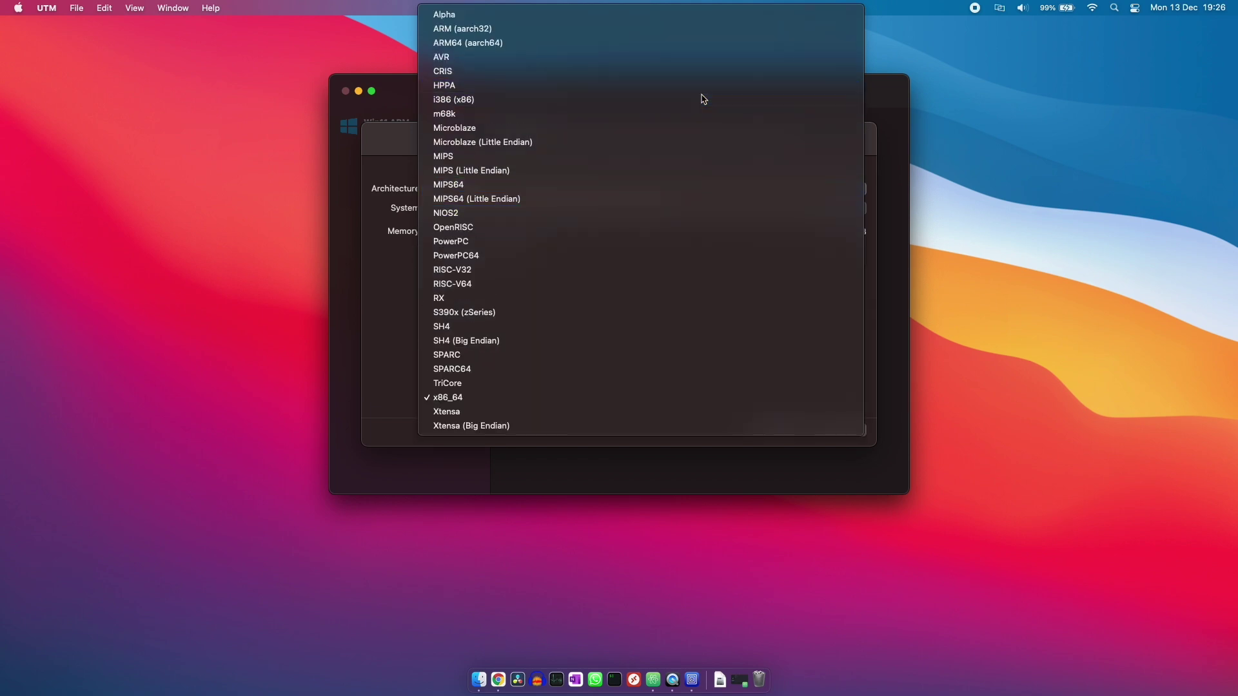
click(741, 209)
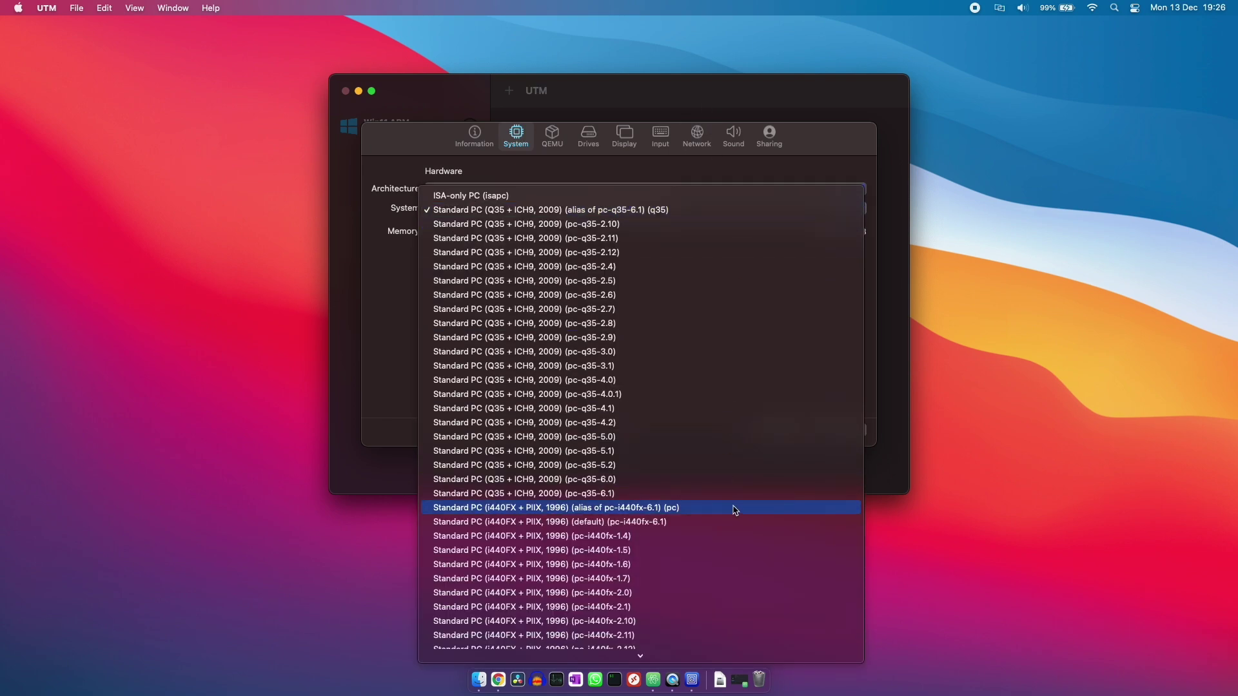
click(736, 510)
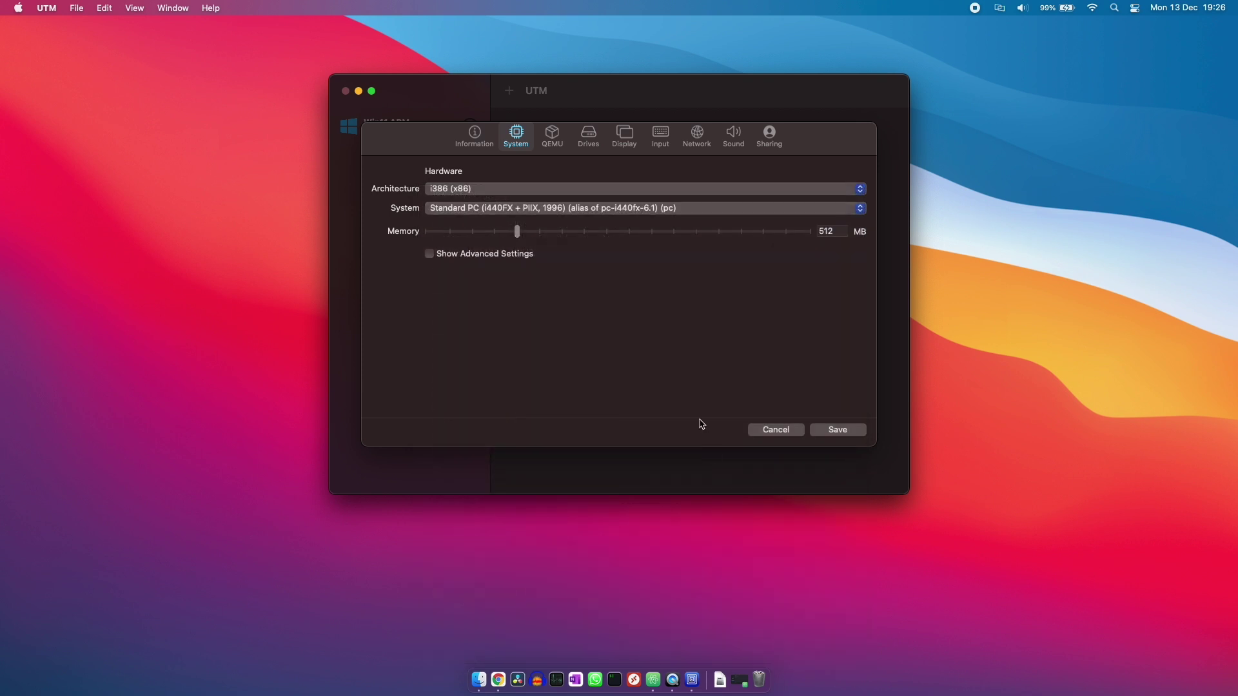
drag(517, 234, 457, 239)
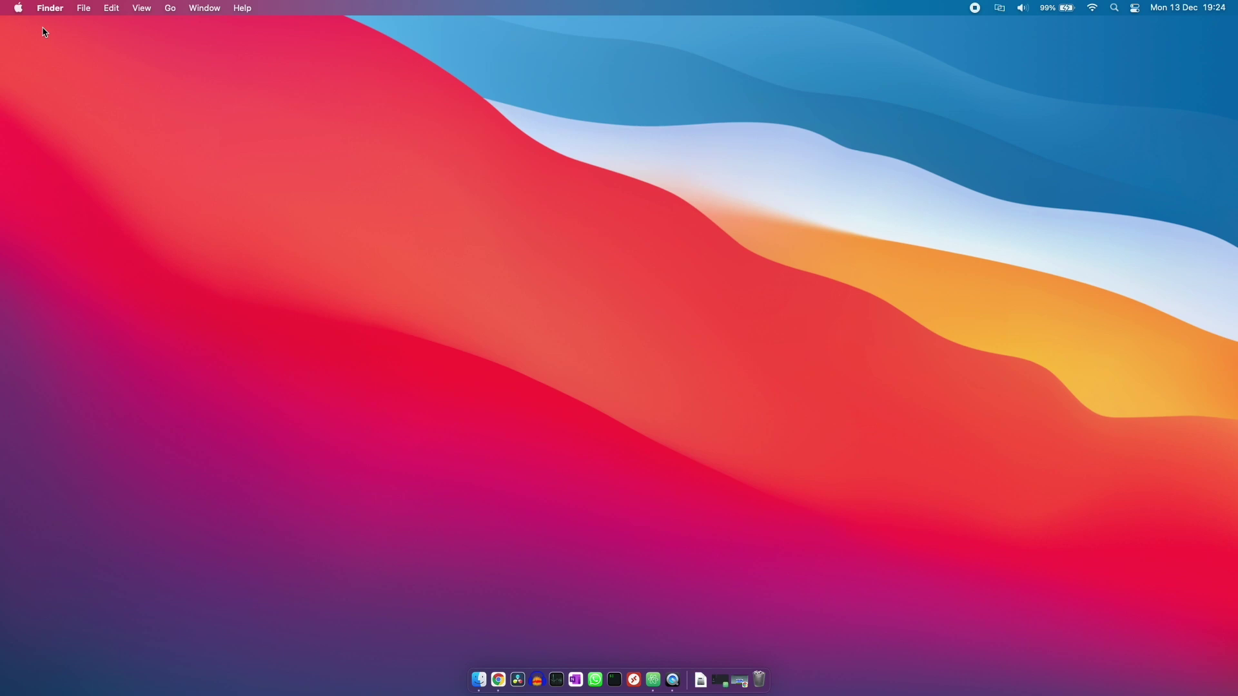
click(22, 11)
click(32, 27)
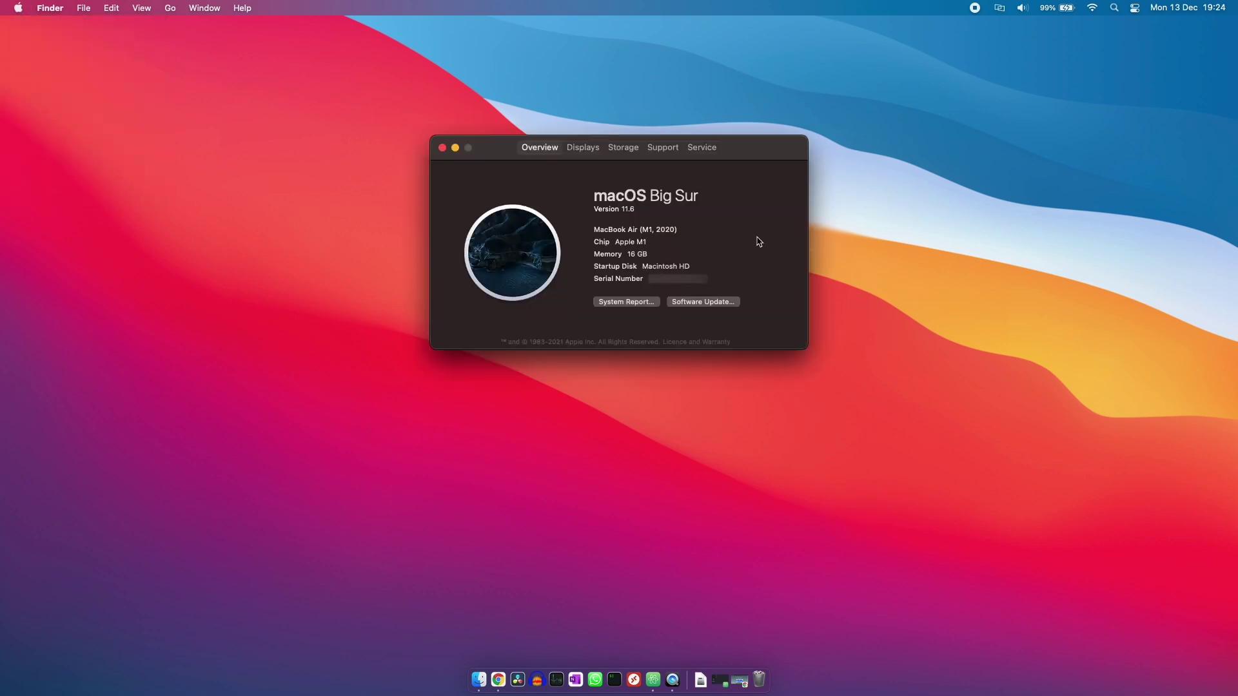
click(441, 148)
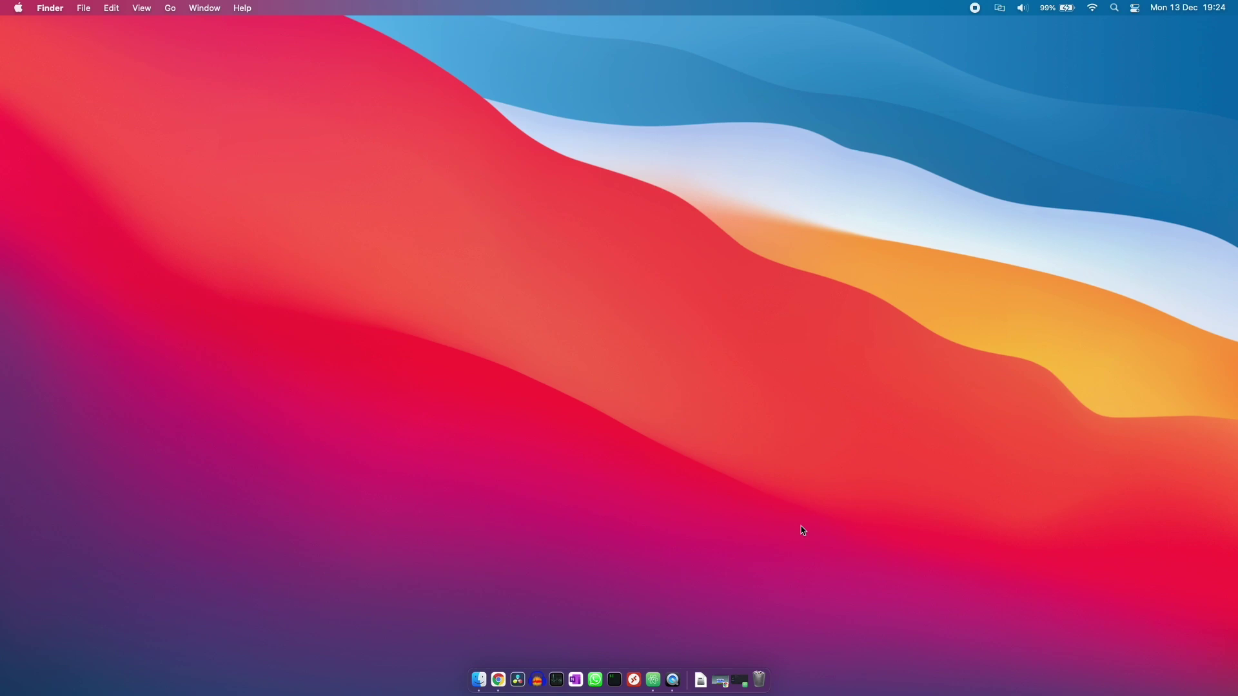
Step: Open Downloads in Finder to check the 655.6 MB Windows 98 Second Edition.iso, then return to Chrome
click(701, 680)
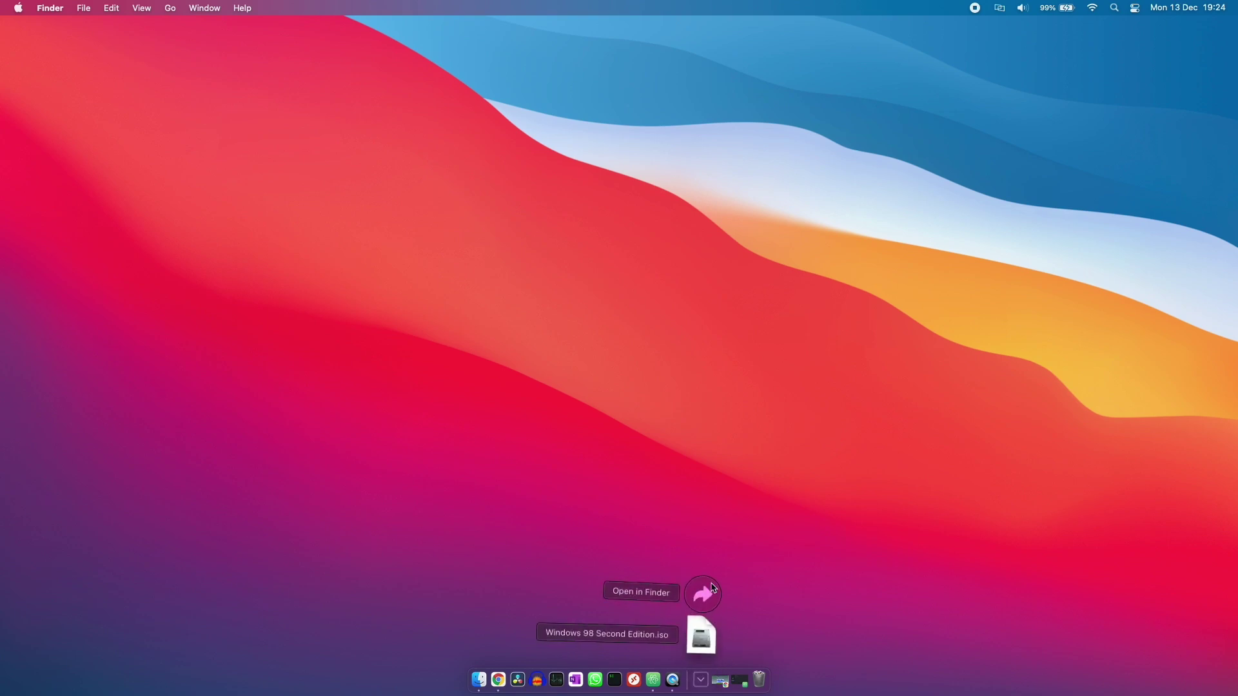
click(711, 588)
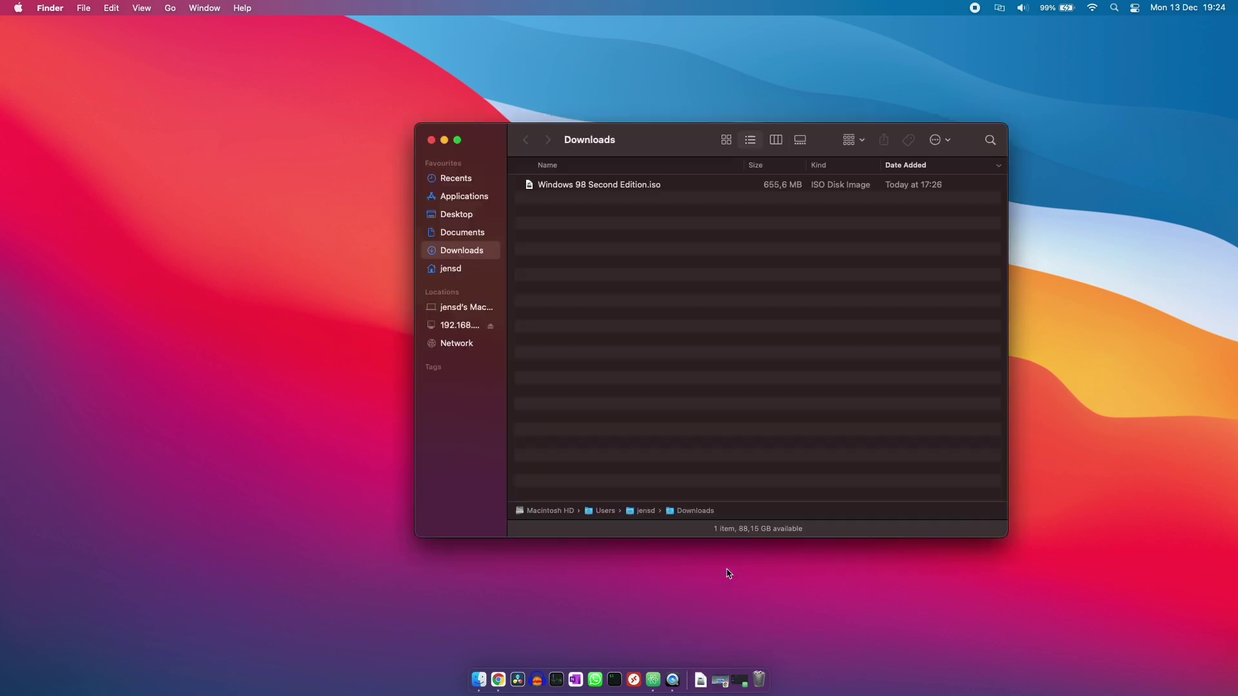
click(760, 191)
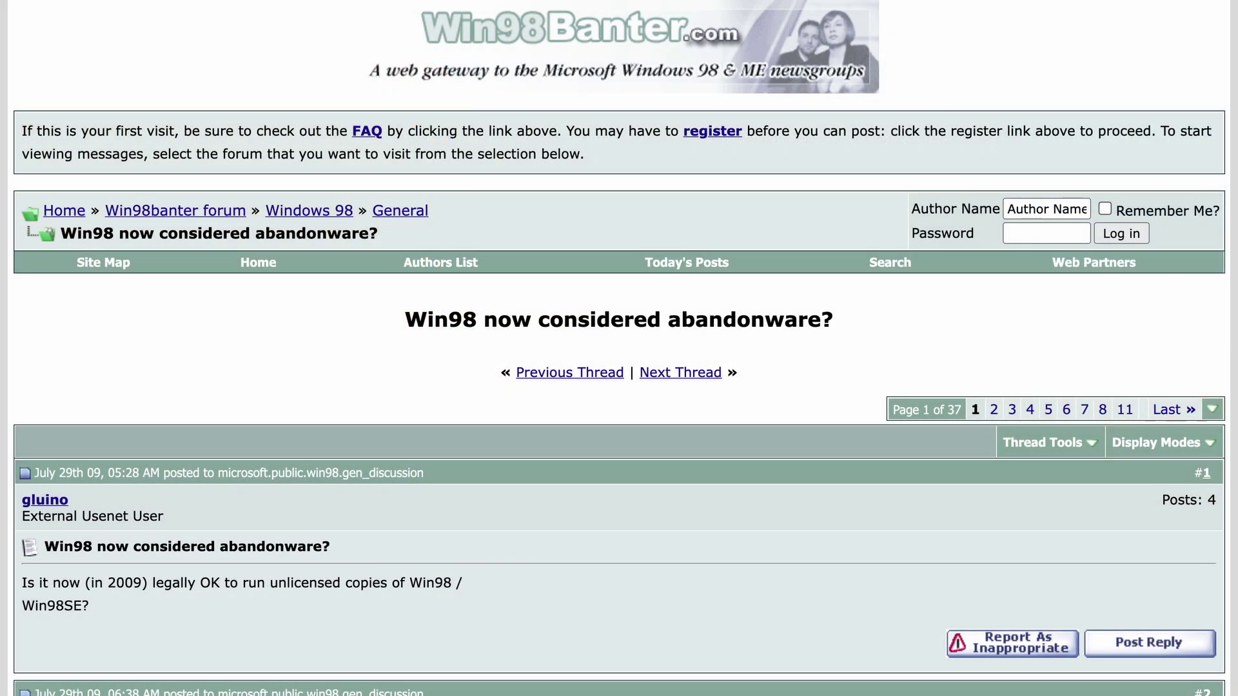
scroll(619, 348, down, 10)
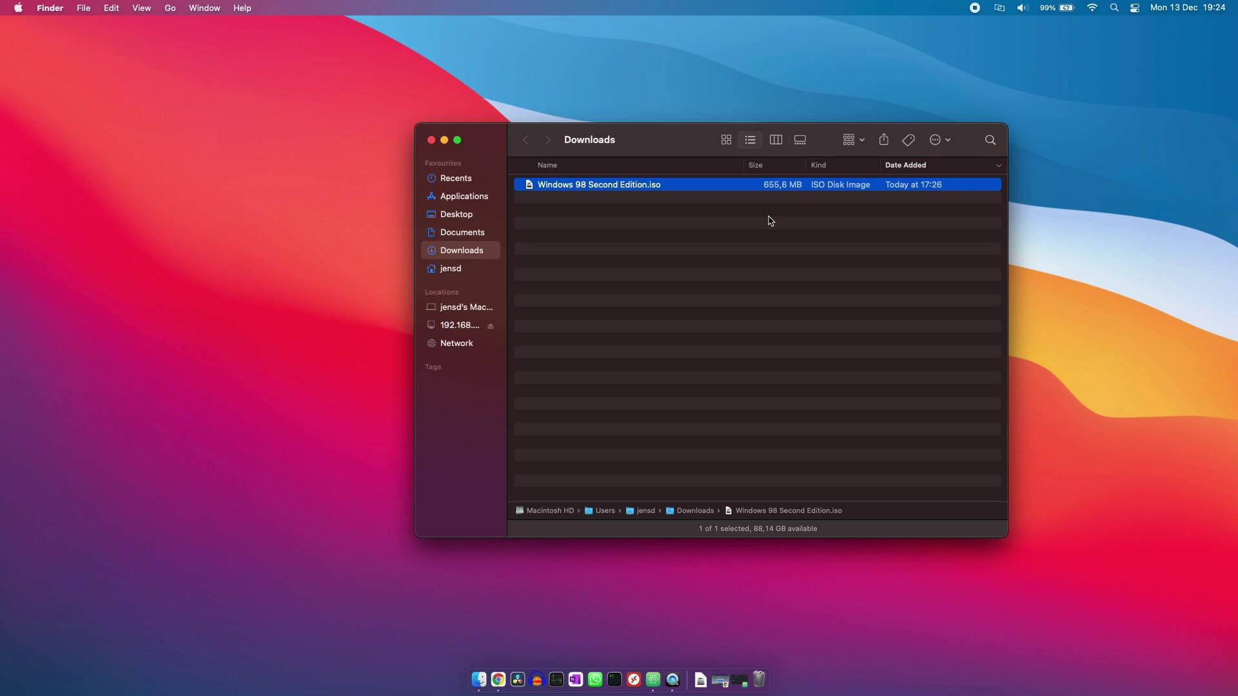
click(771, 221)
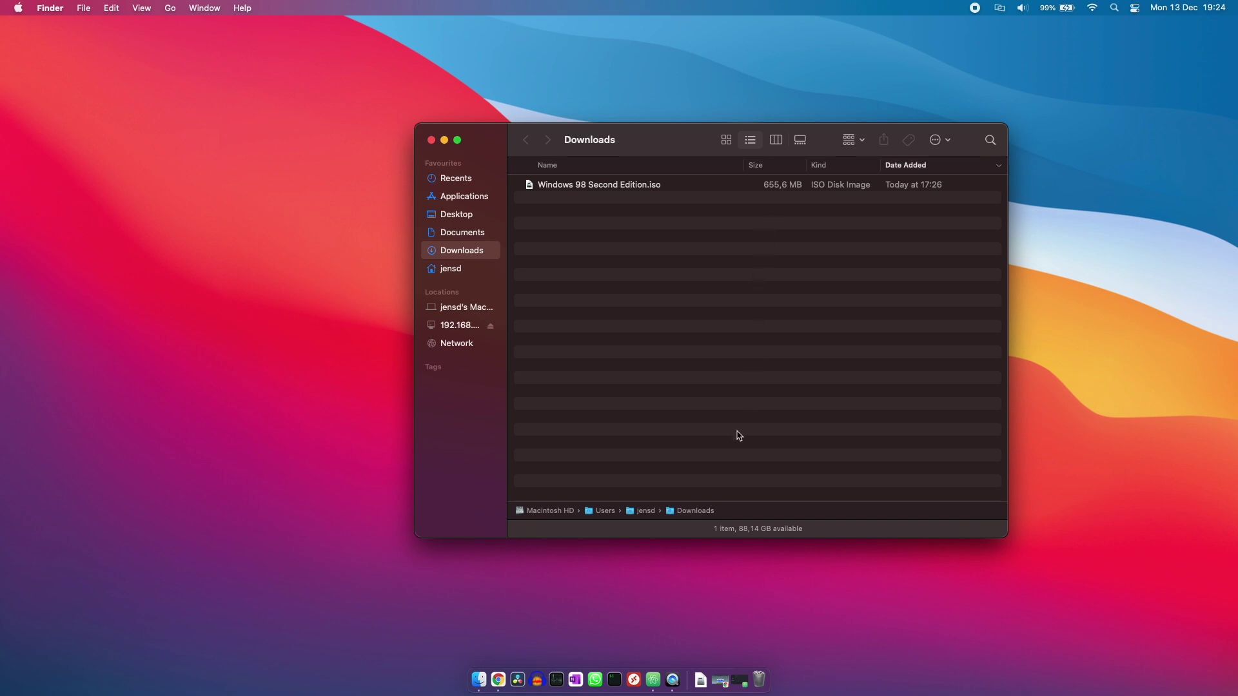
click(722, 679)
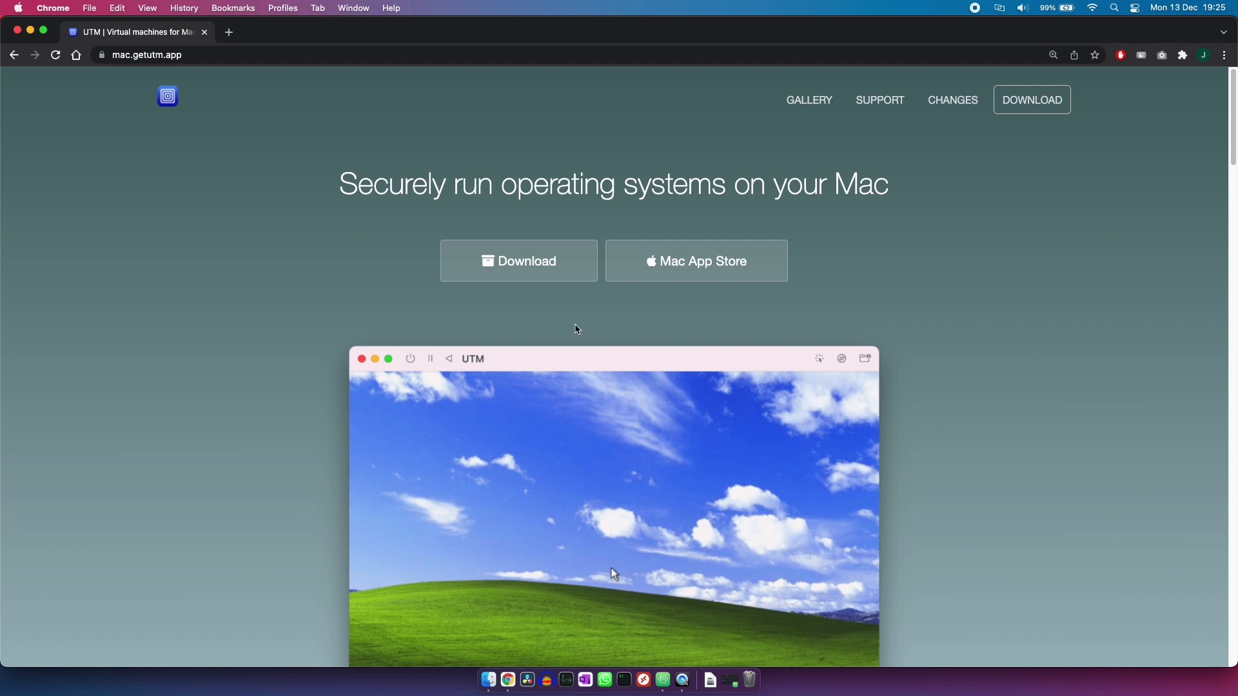
Step: Download UTM from the website and open the UTM.dmg disk image
click(545, 278)
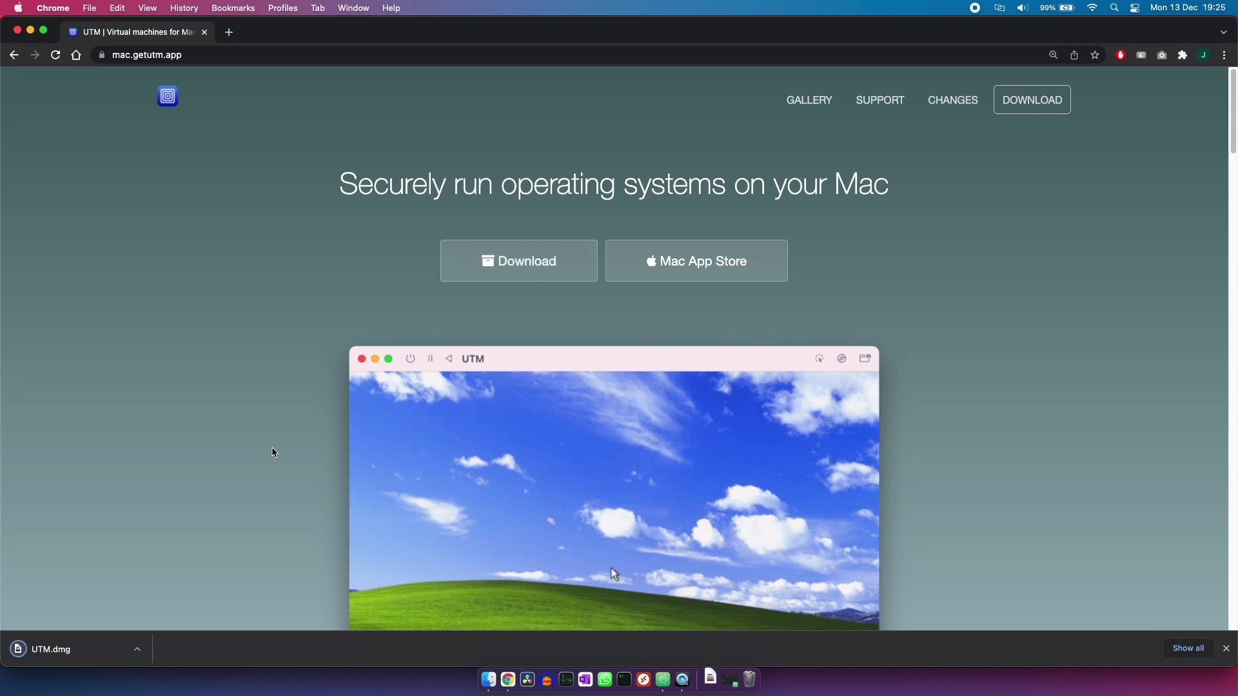
click(45, 648)
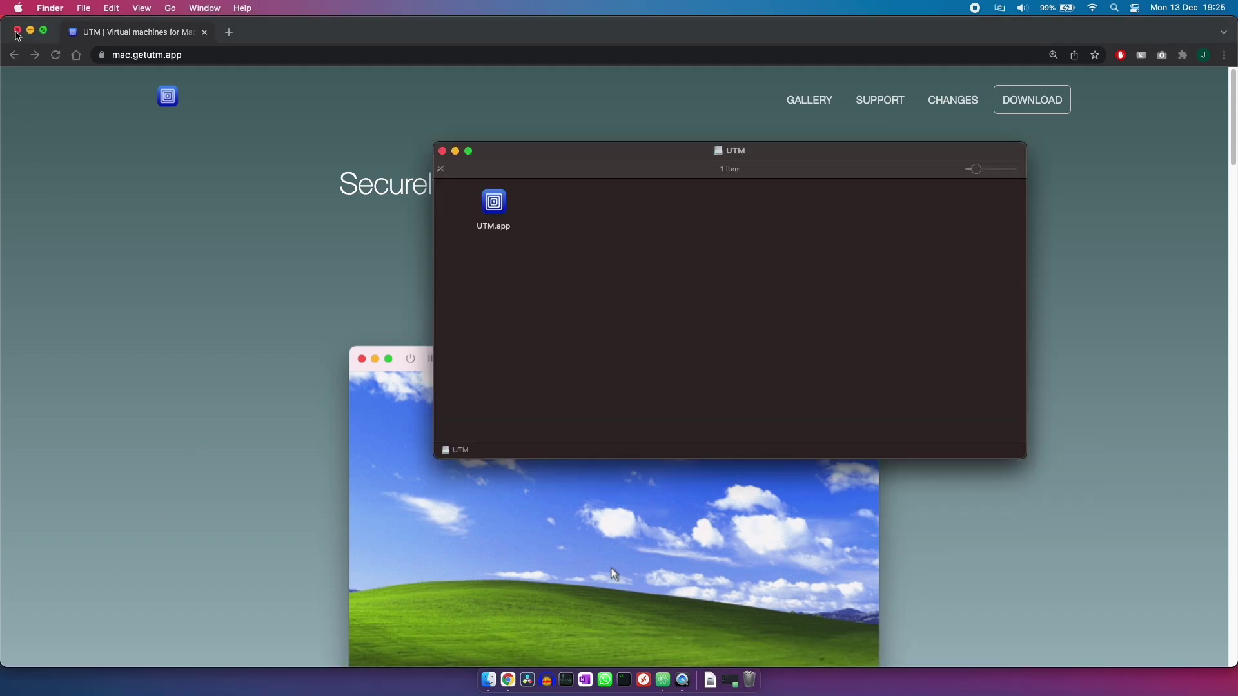
Step: Close Chrome and copy UTM.app from the UTM volume into the Applications folder
click(17, 30)
drag(625, 136, 231, 134)
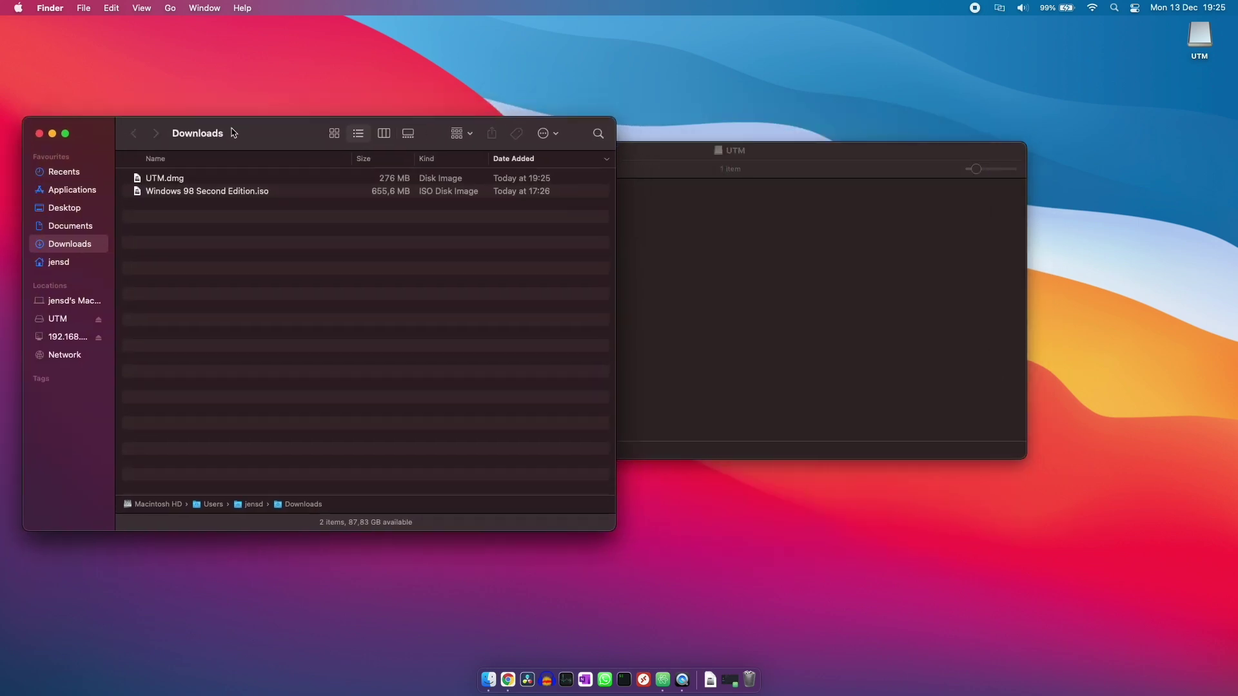
drag(661, 156, 847, 211)
click(147, 232)
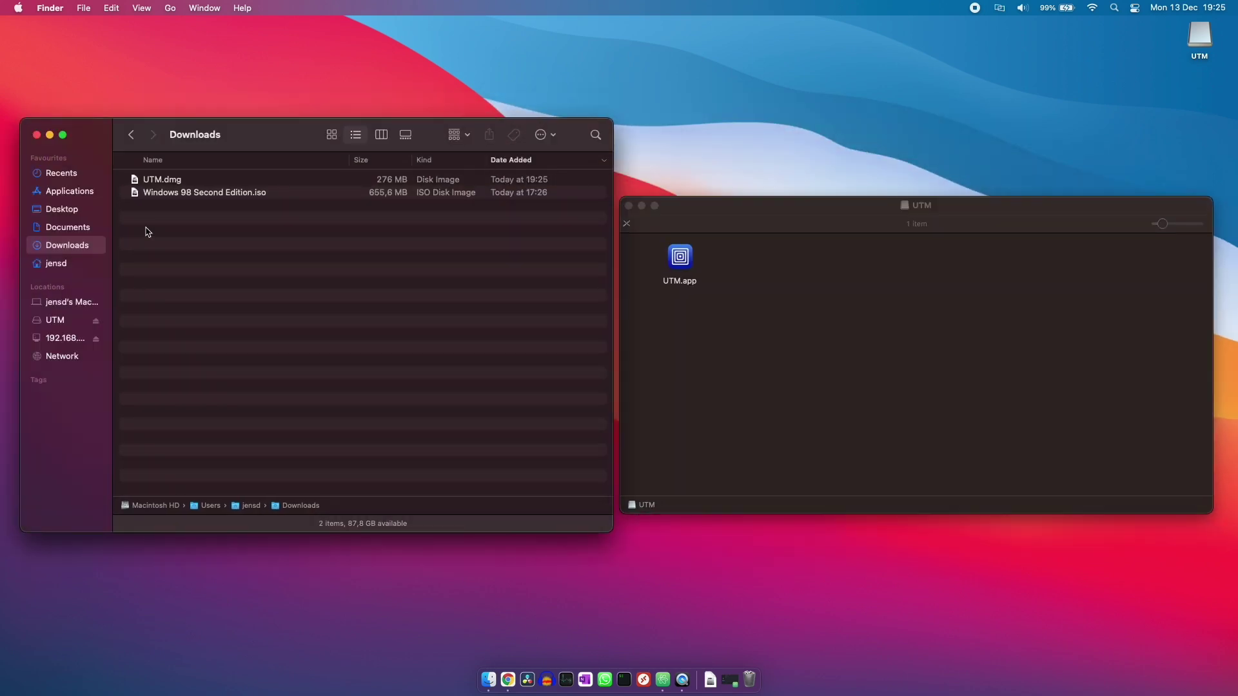
click(85, 191)
drag(689, 270, 326, 284)
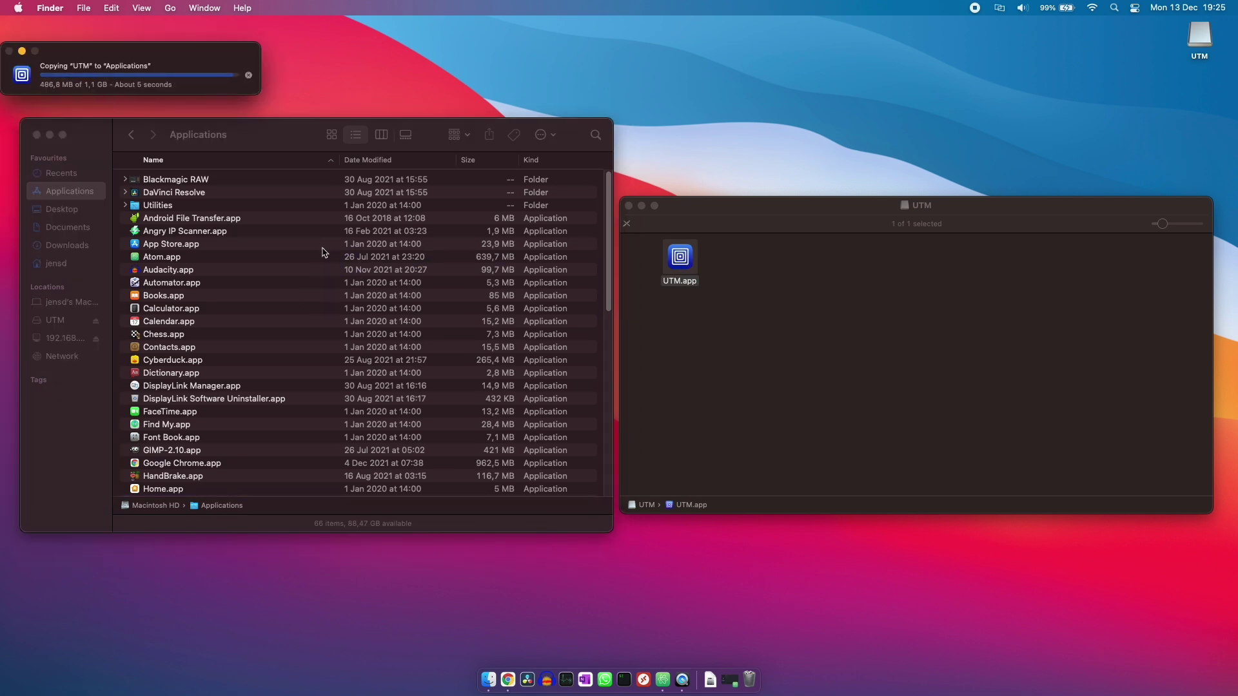
Step: Eject the UTM disk image and launch UTM.app, approving the Gatekeeper prompt
click(96, 322)
scroll(206, 347, down, 15)
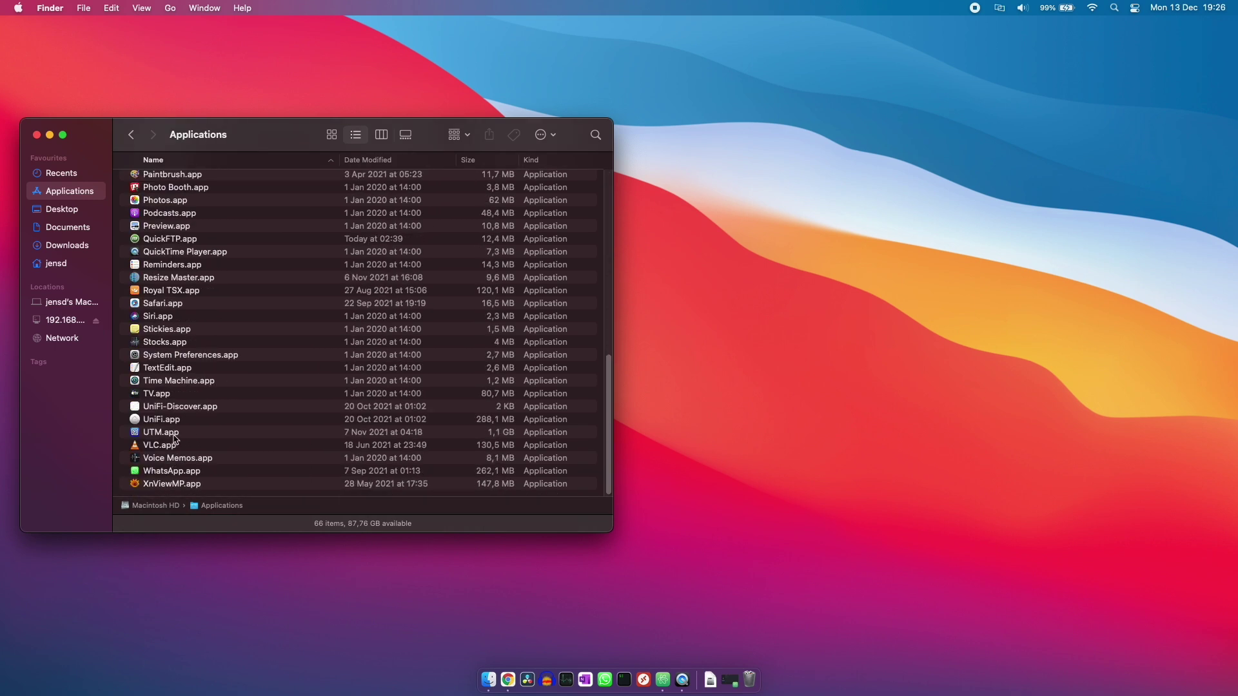
double_click(161, 432)
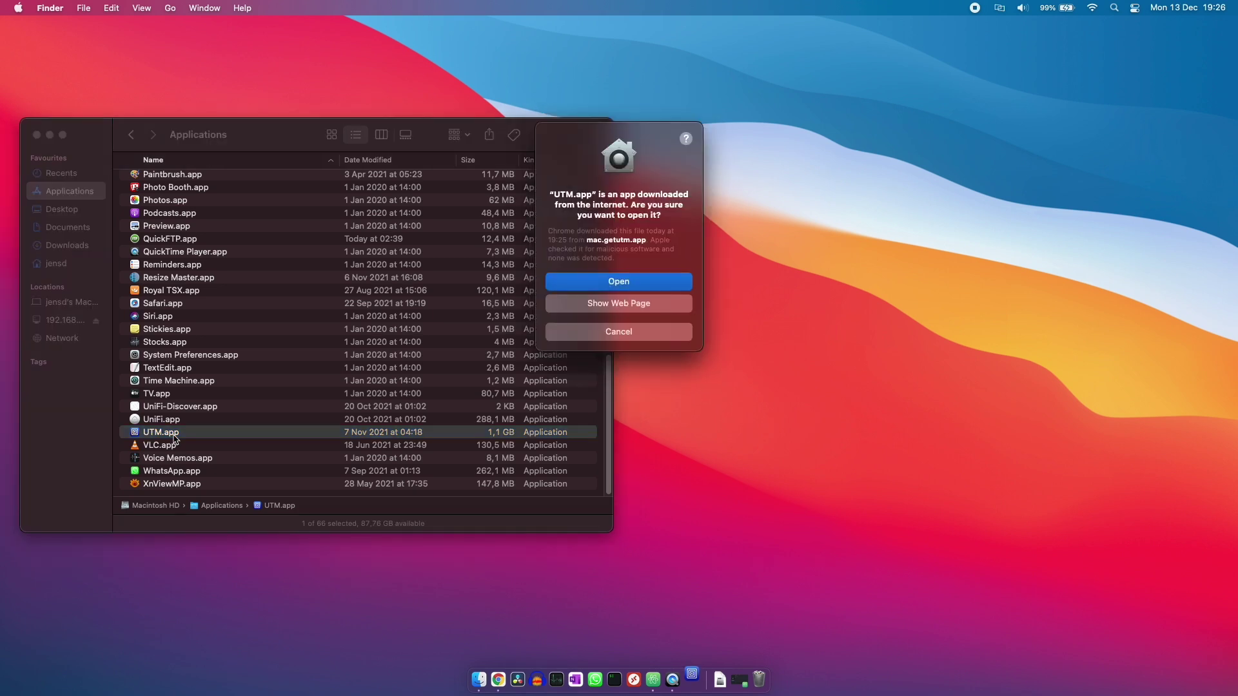
click(557, 281)
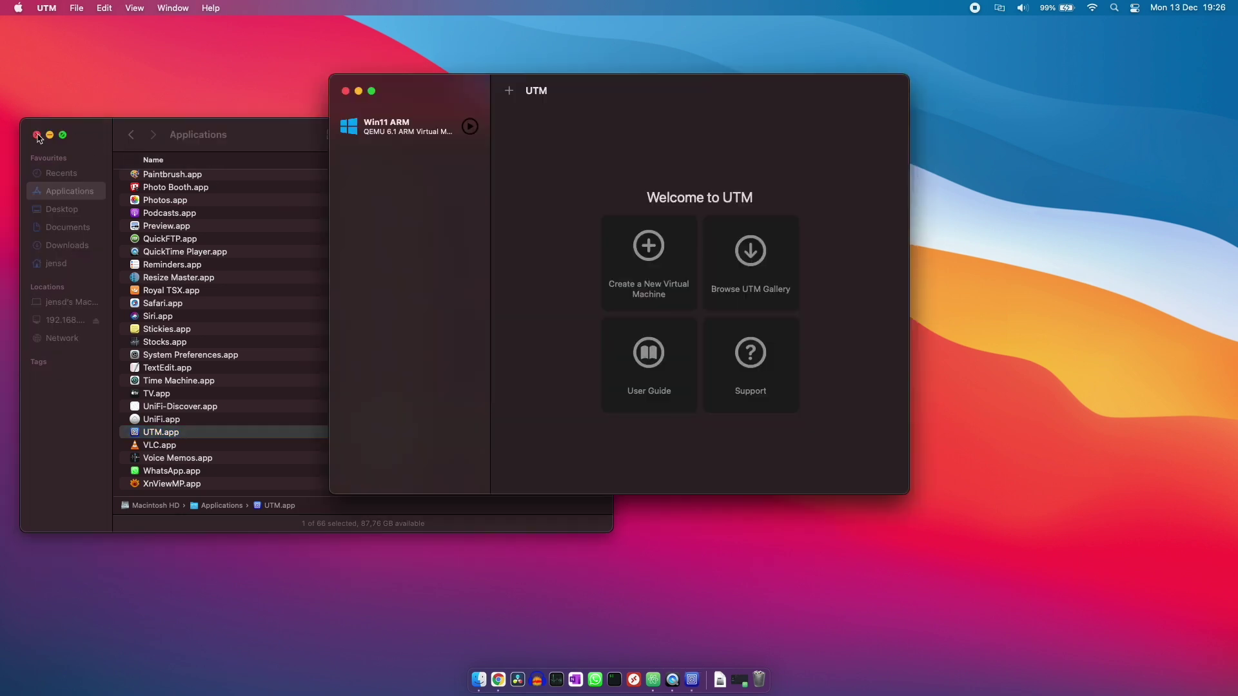
Step: Close Finder and create a new virtual machine named Win98SE
click(37, 136)
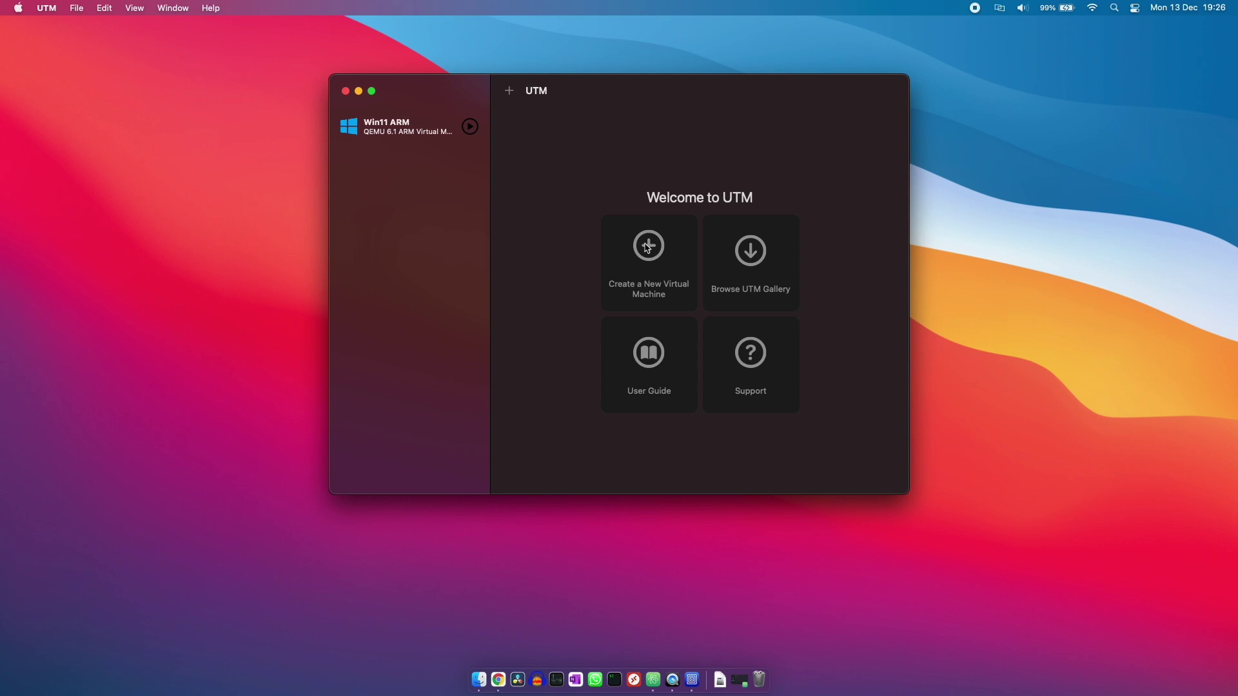
click(647, 248)
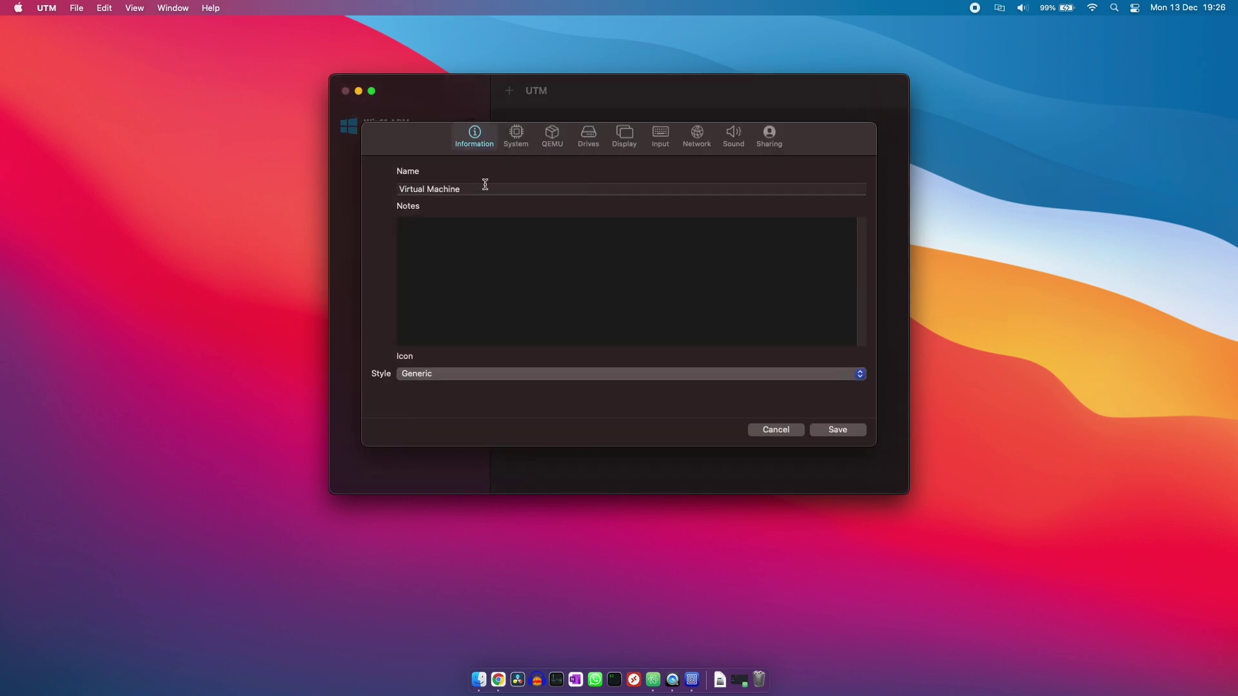
click(481, 189)
drag(480, 190, 339, 202)
text(Win98SE)
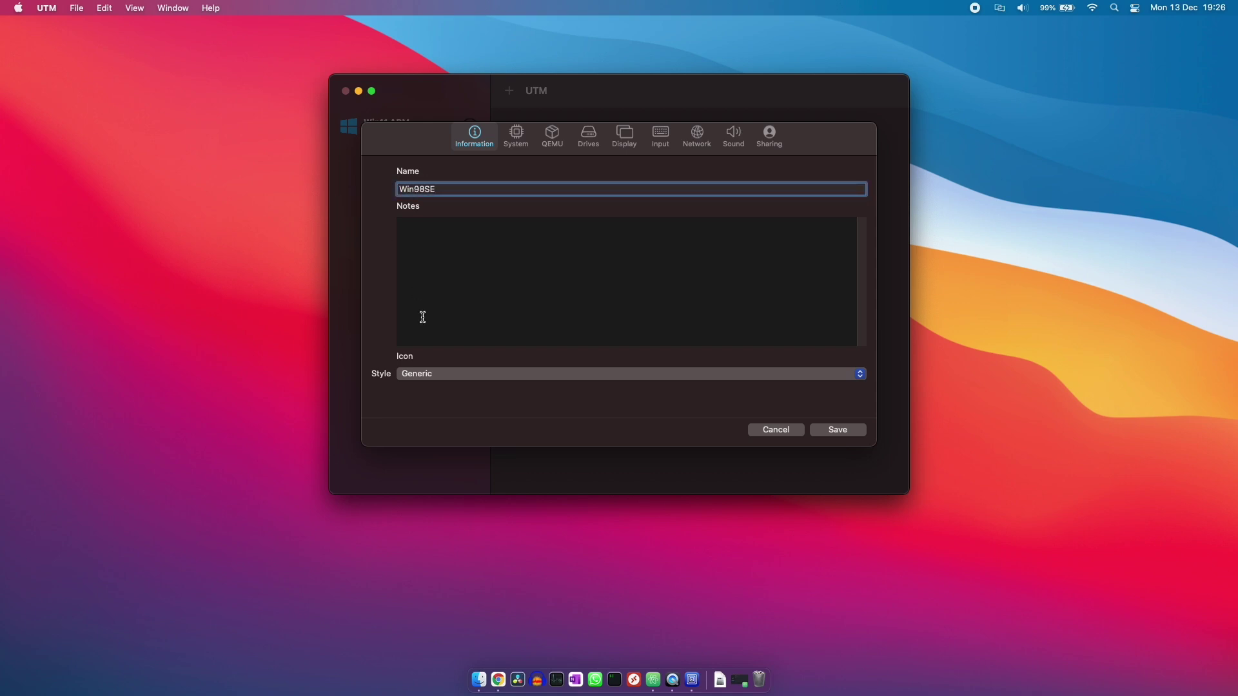
Step: Set the VM's icon style to Operating System with the Windows 98 logo
click(481, 379)
click(548, 393)
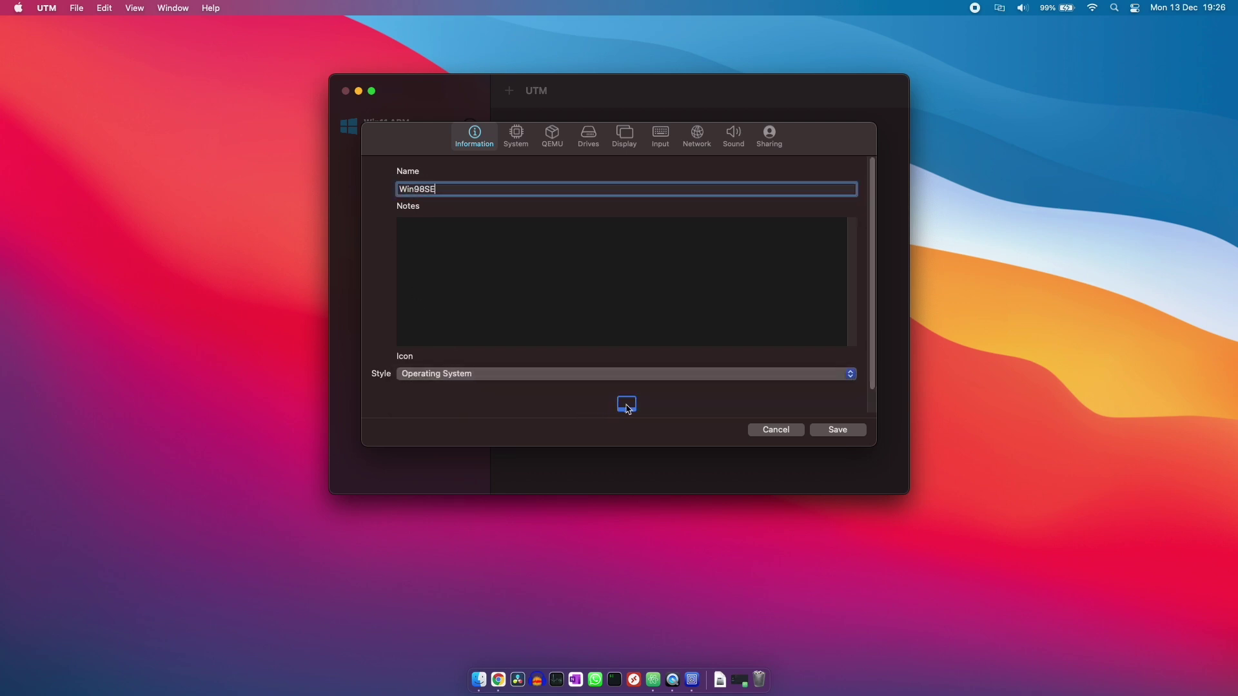
click(627, 404)
scroll(650, 323, down, 5)
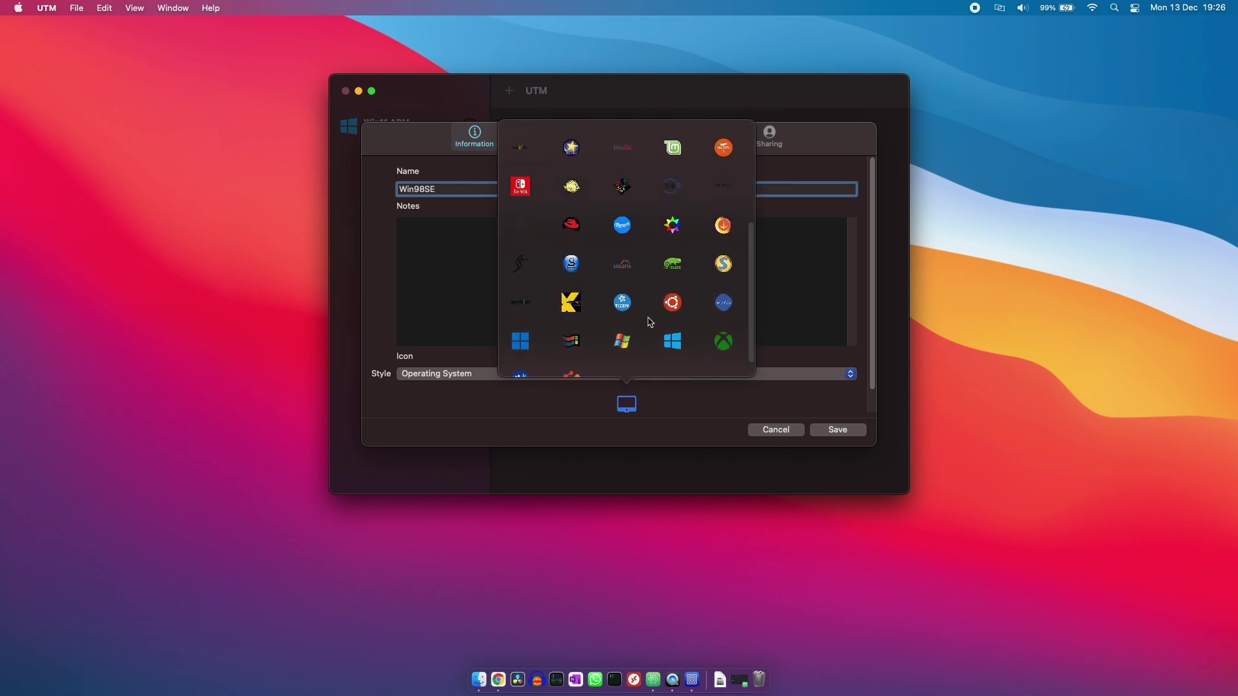
click(572, 343)
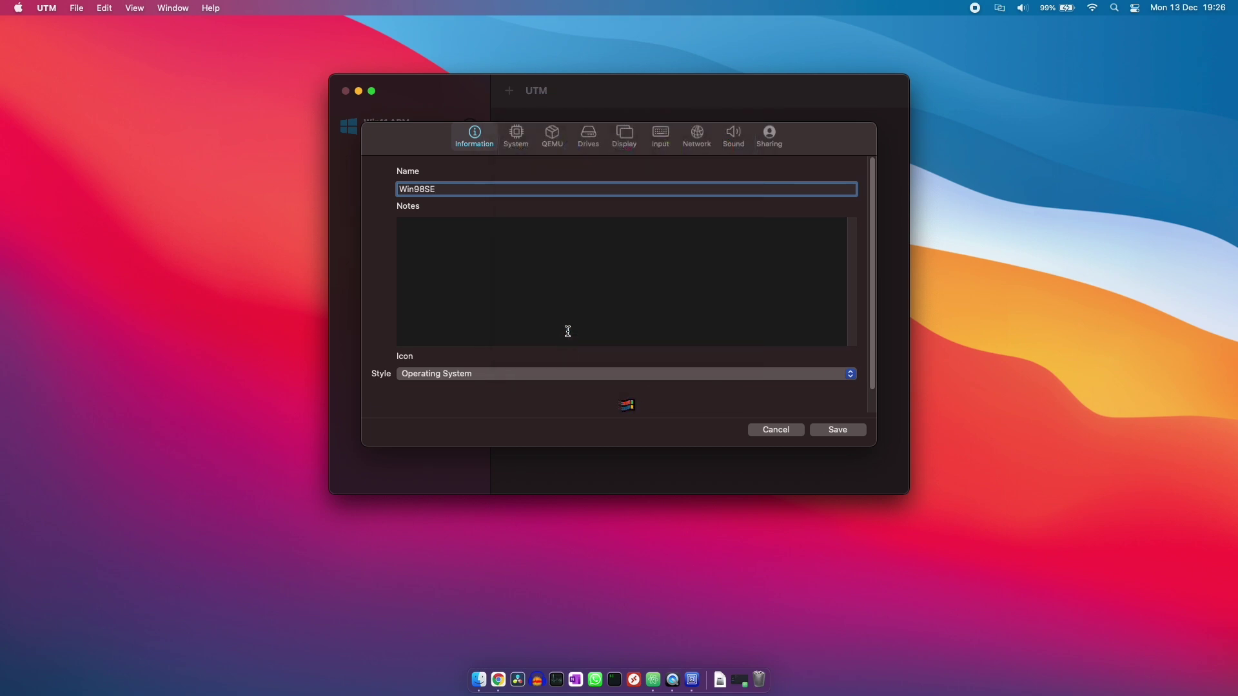
click(516, 137)
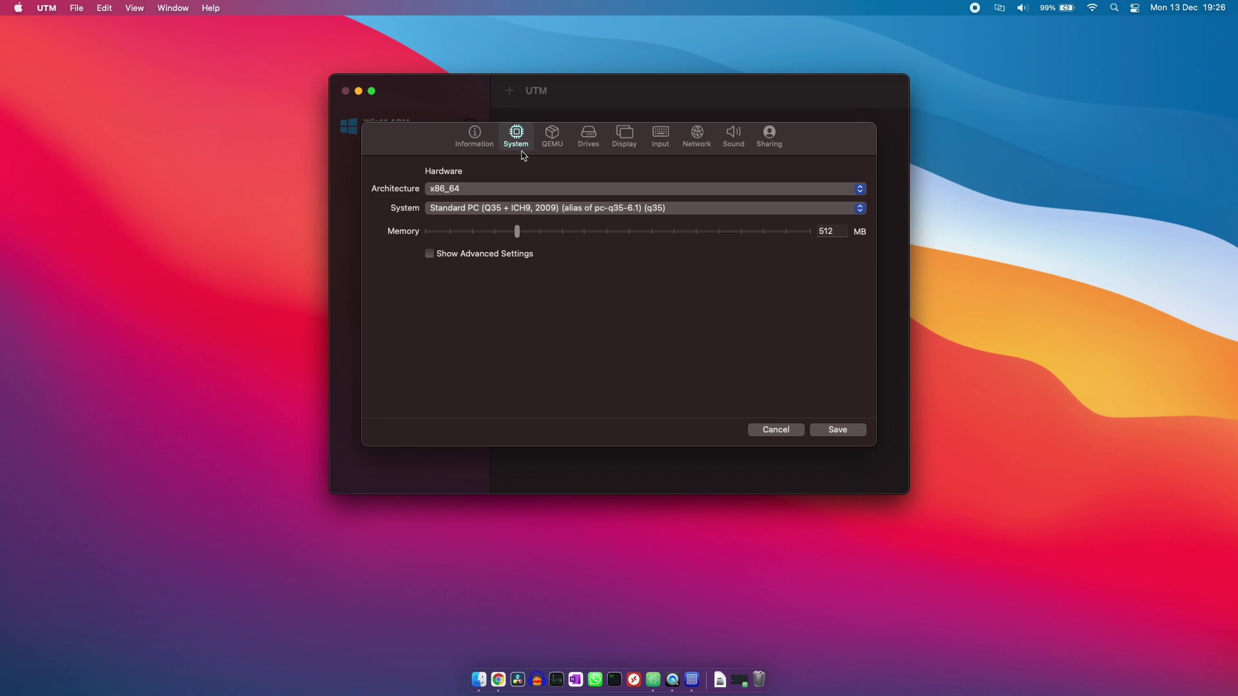
Step: Set i386 (x86) architecture, the i440FX standard PC system, and 64 MB memory
click(541, 191)
scroll(541, 192, up, 5)
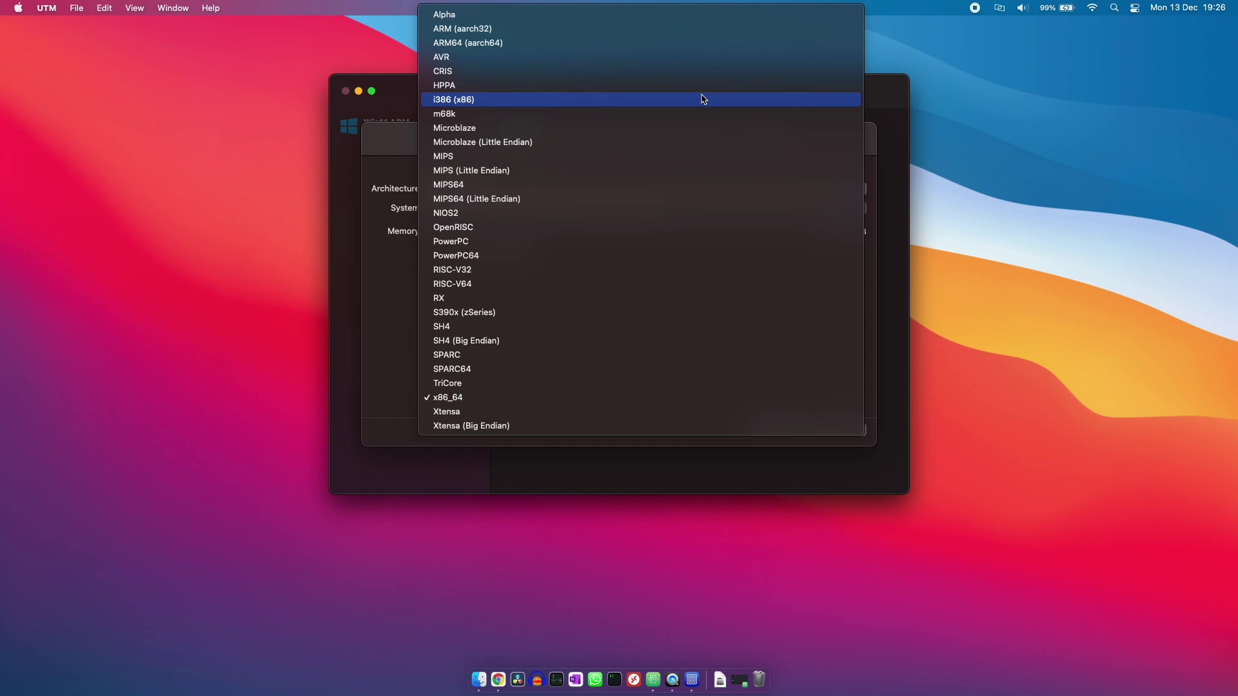
click(703, 99)
click(741, 210)
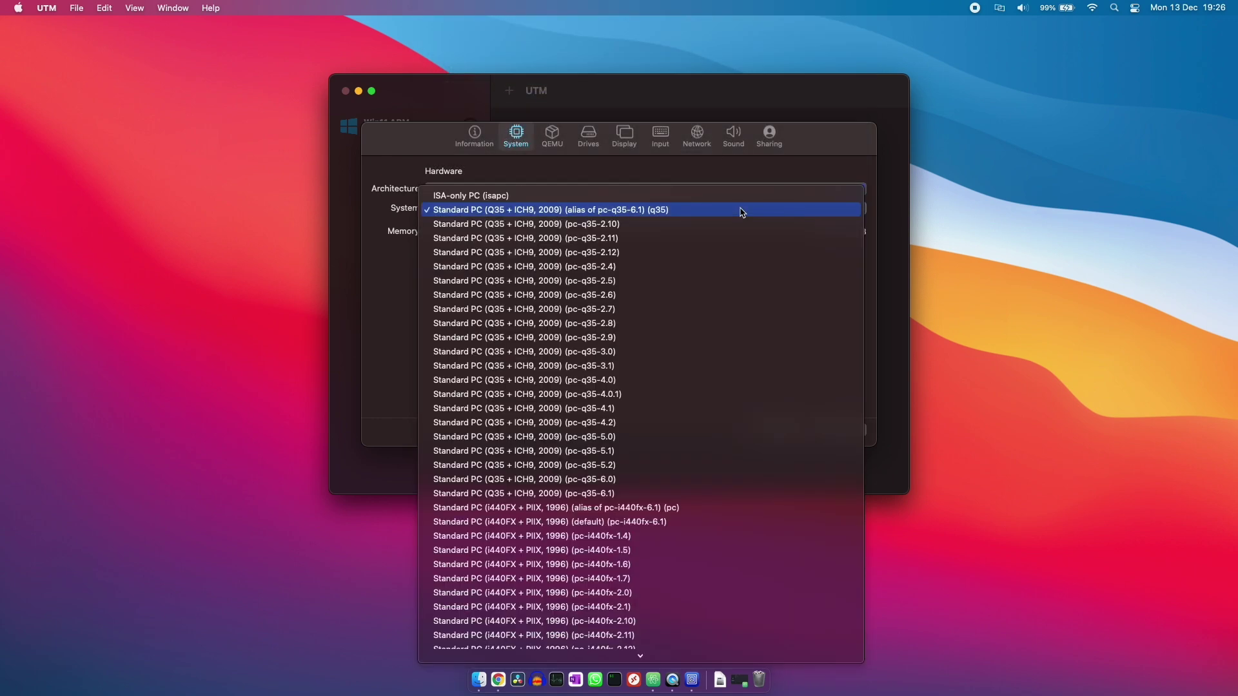
click(735, 510)
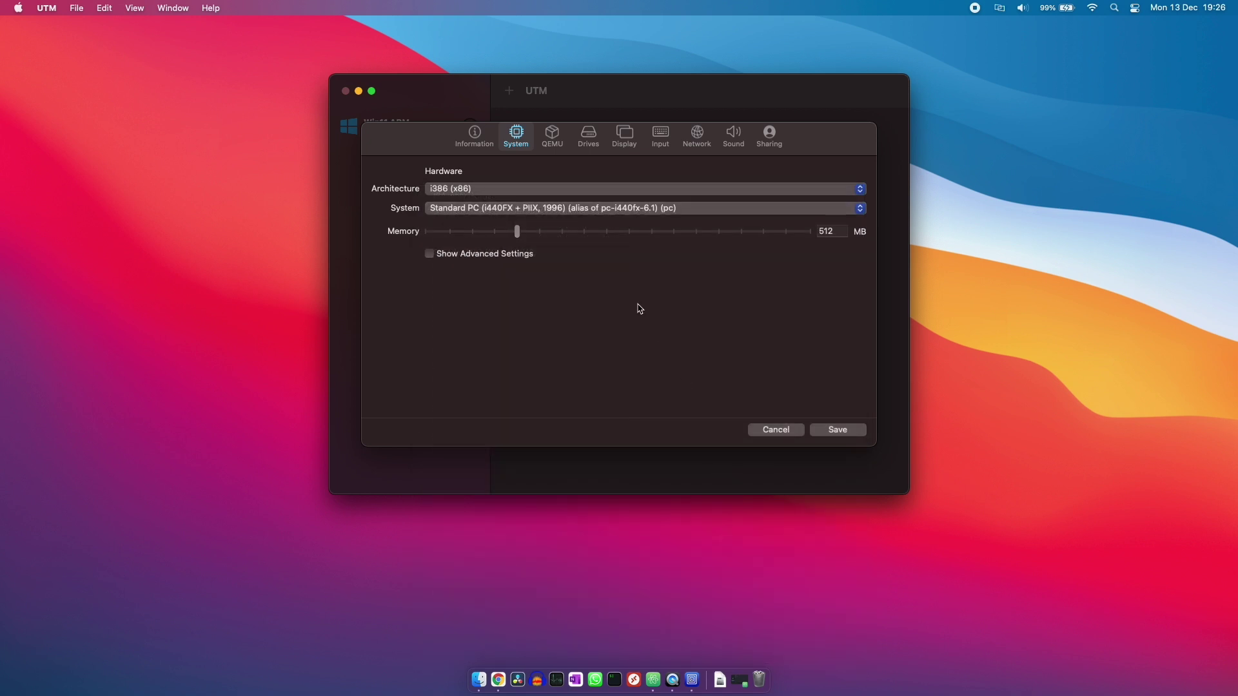
drag(516, 232, 456, 239)
Step: Show advanced system settings and turn off UEFI Boot
click(468, 259)
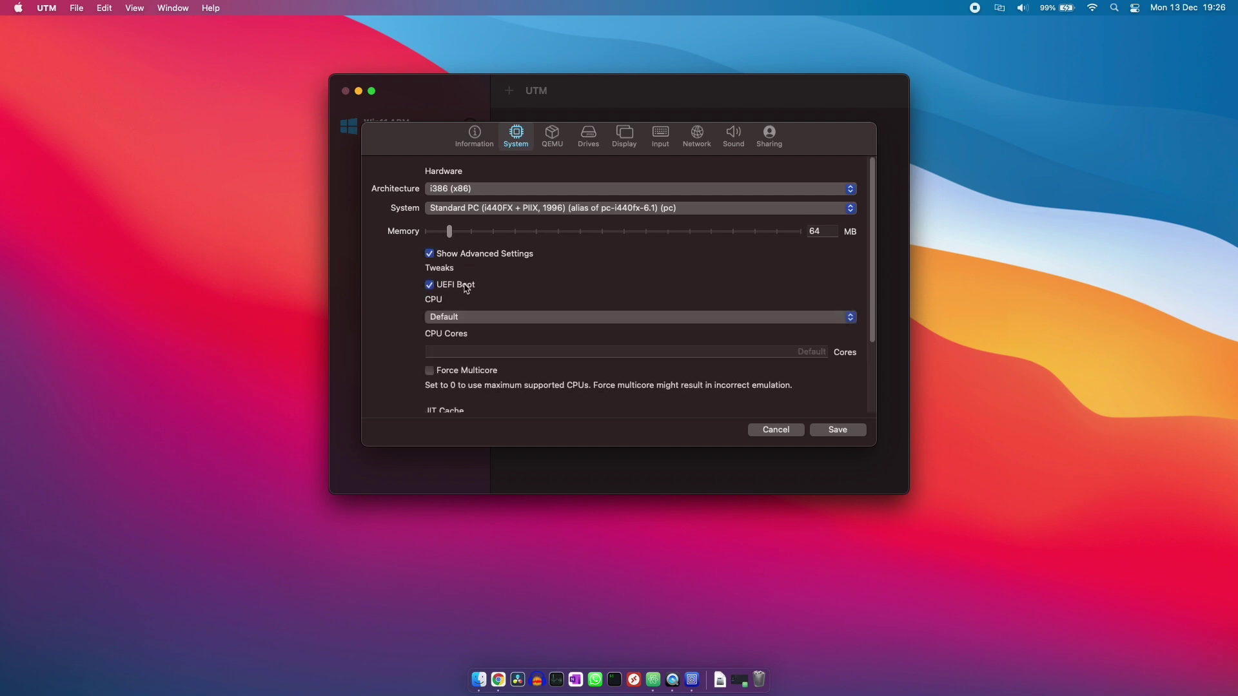
click(467, 287)
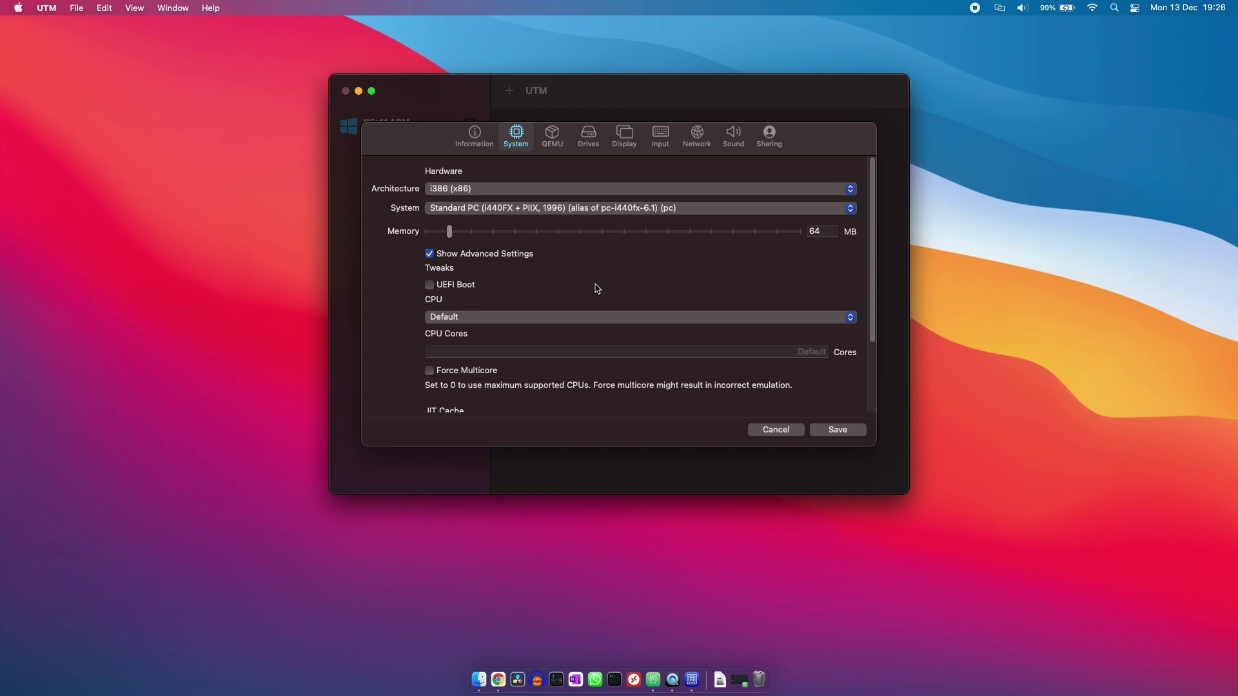
click(553, 144)
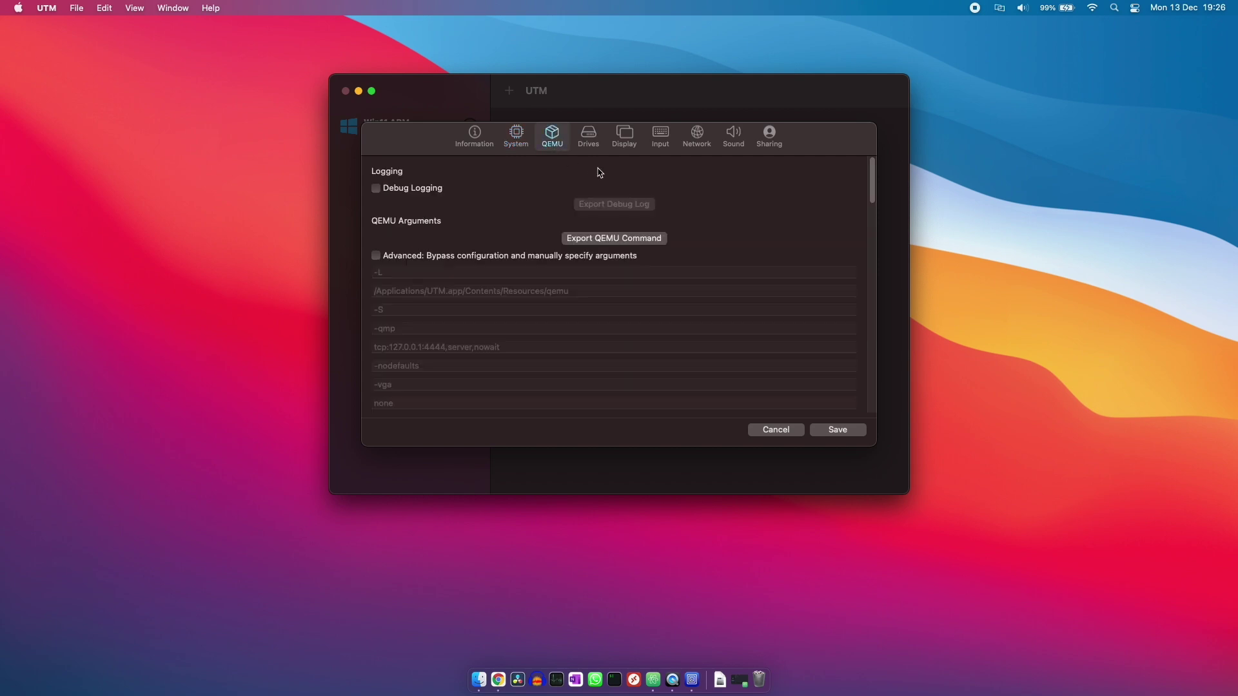
Step: Create a new 10 GB IDE hard disk in the Drives settings
click(588, 136)
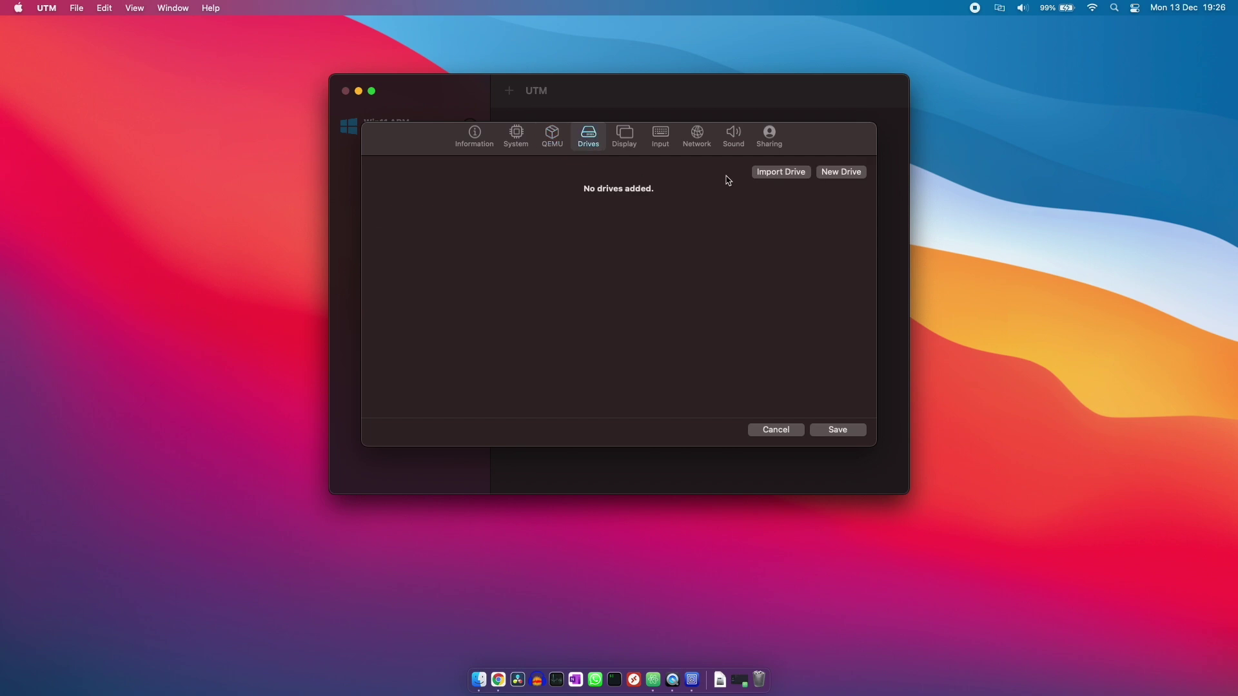
click(833, 174)
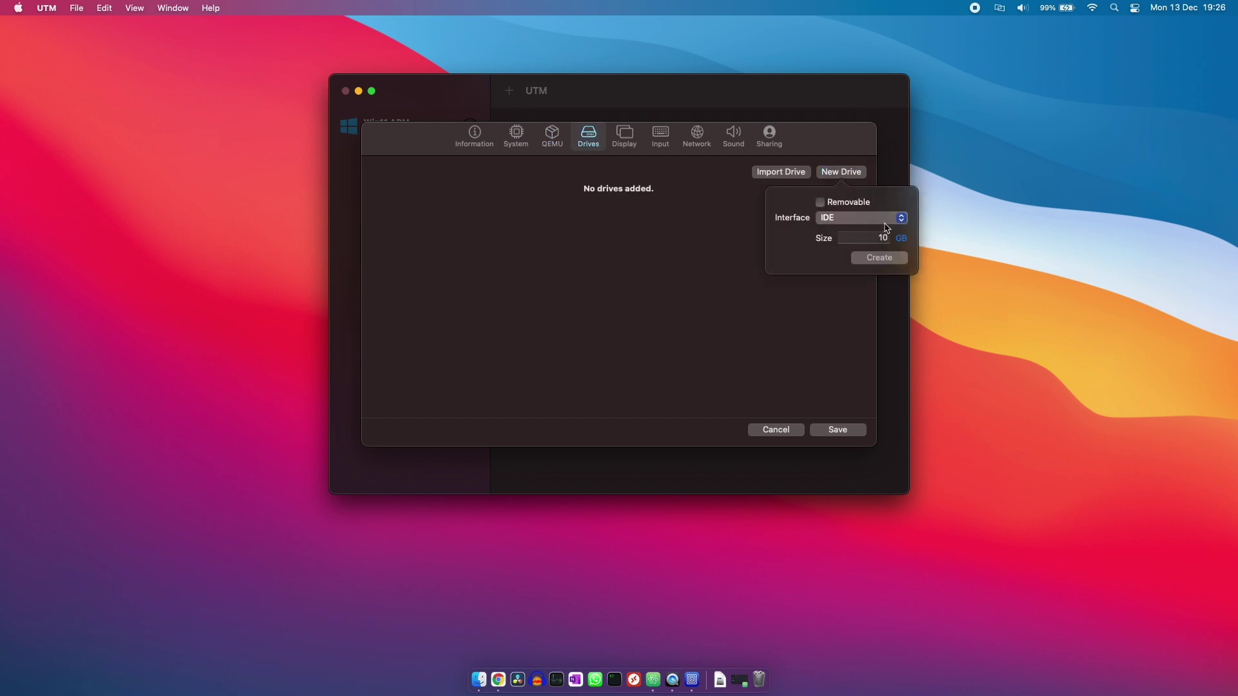
click(894, 261)
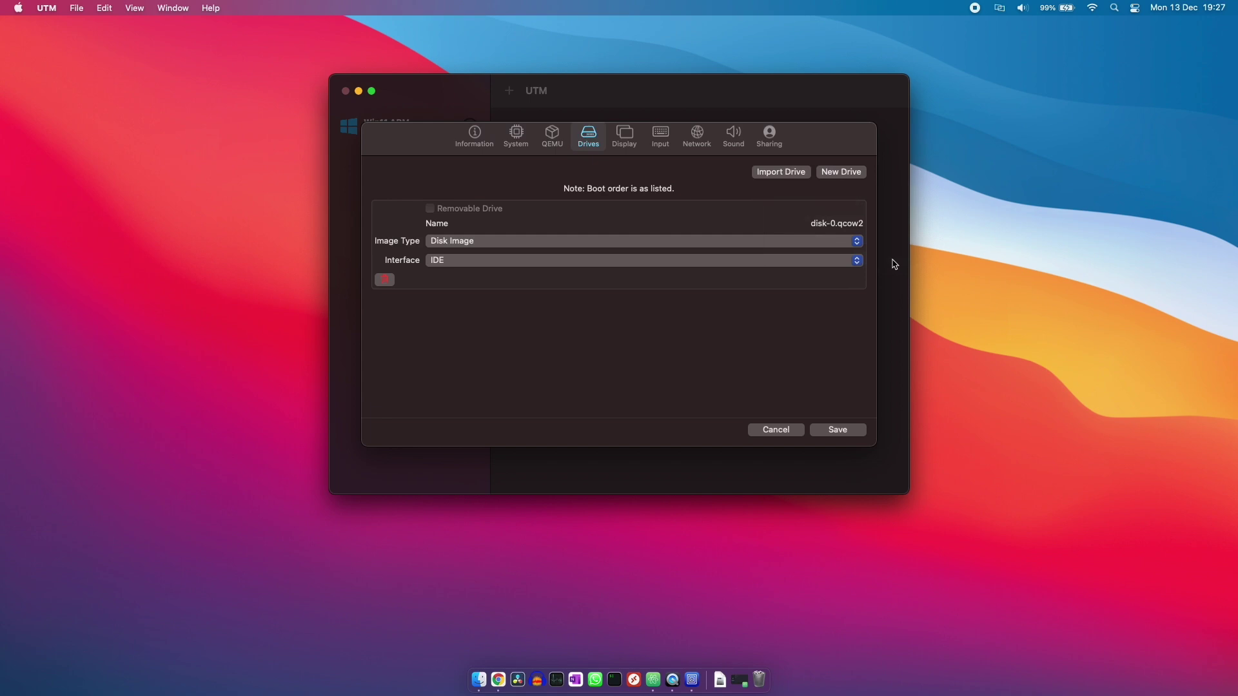
Step: Add a second drive as a removable IDE CD/DVD drive
click(833, 177)
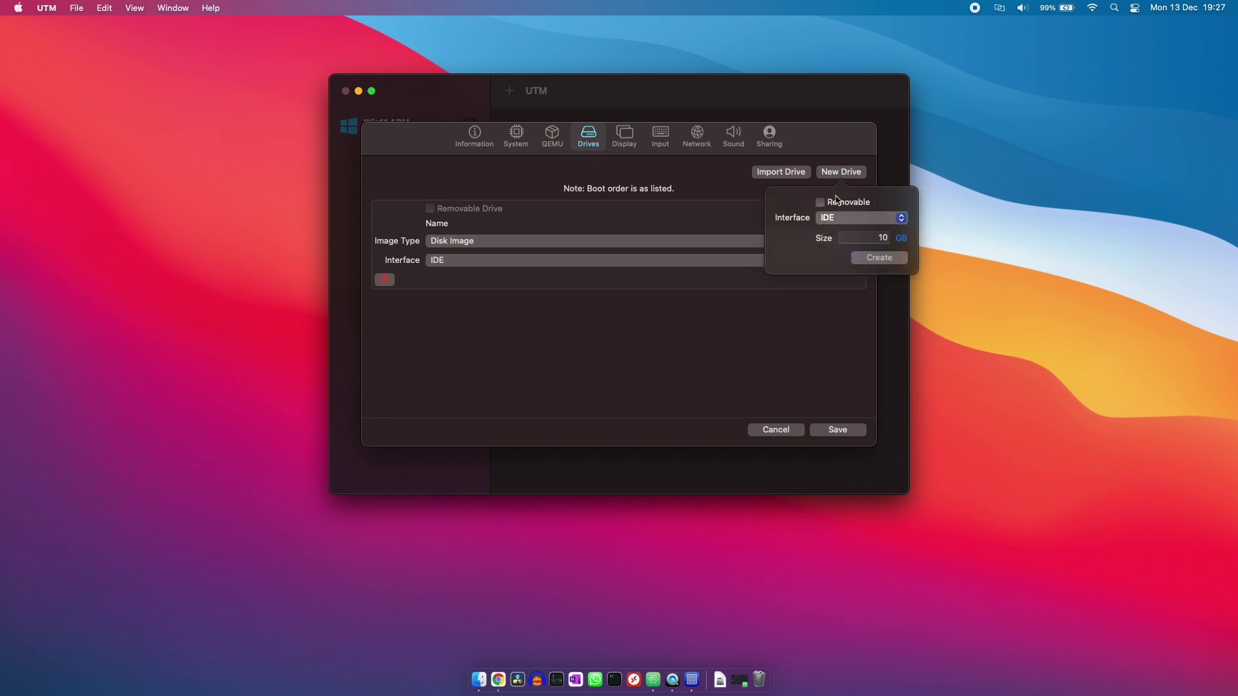
click(838, 203)
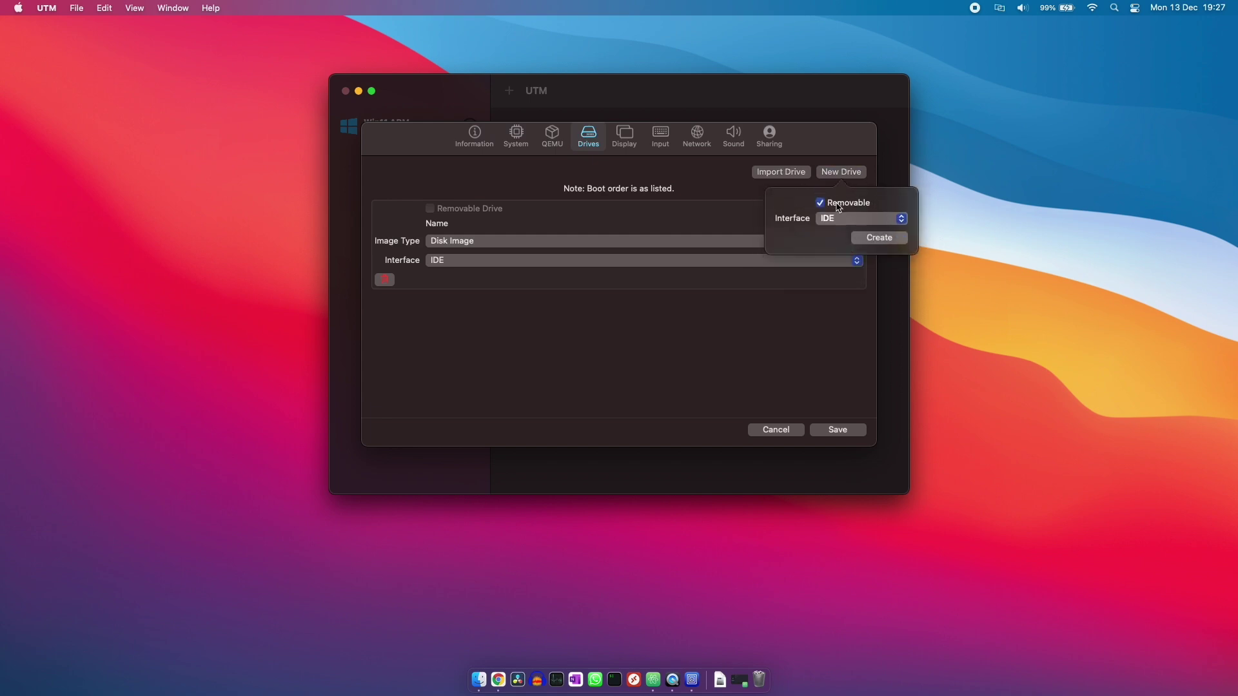
click(895, 240)
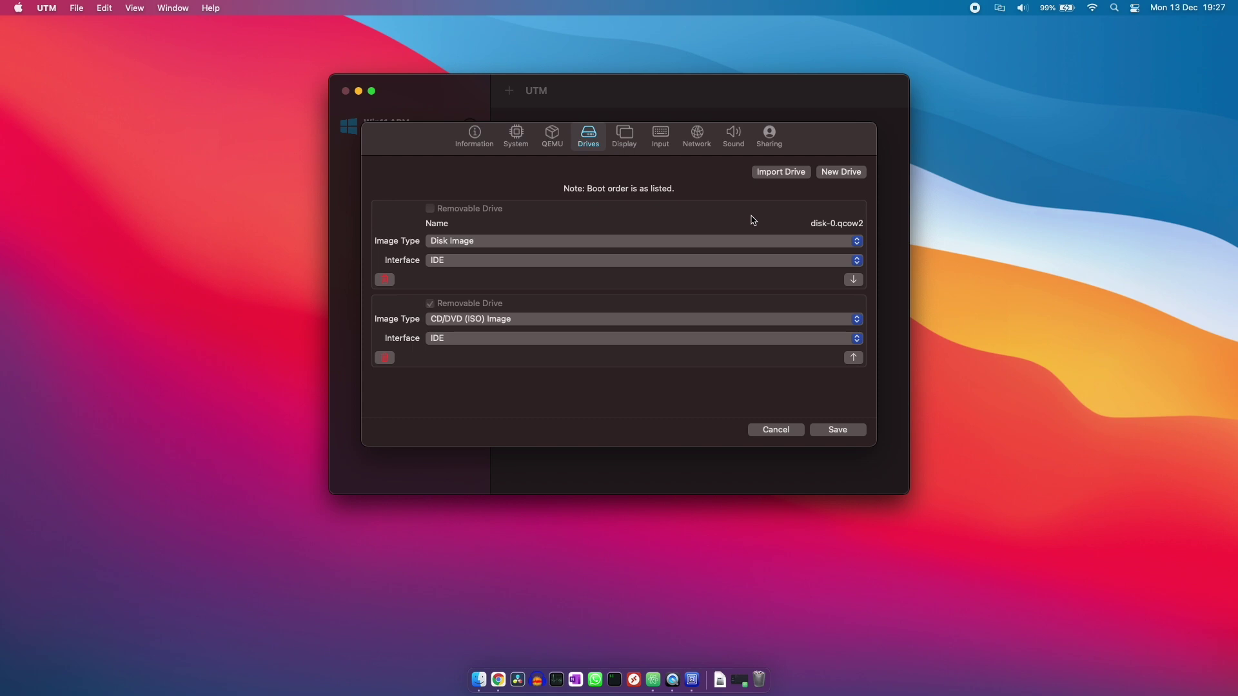
Step: Set the display card to Cirrus CLGD 54xx VGA and enable legacy PS/2 input mode
click(624, 137)
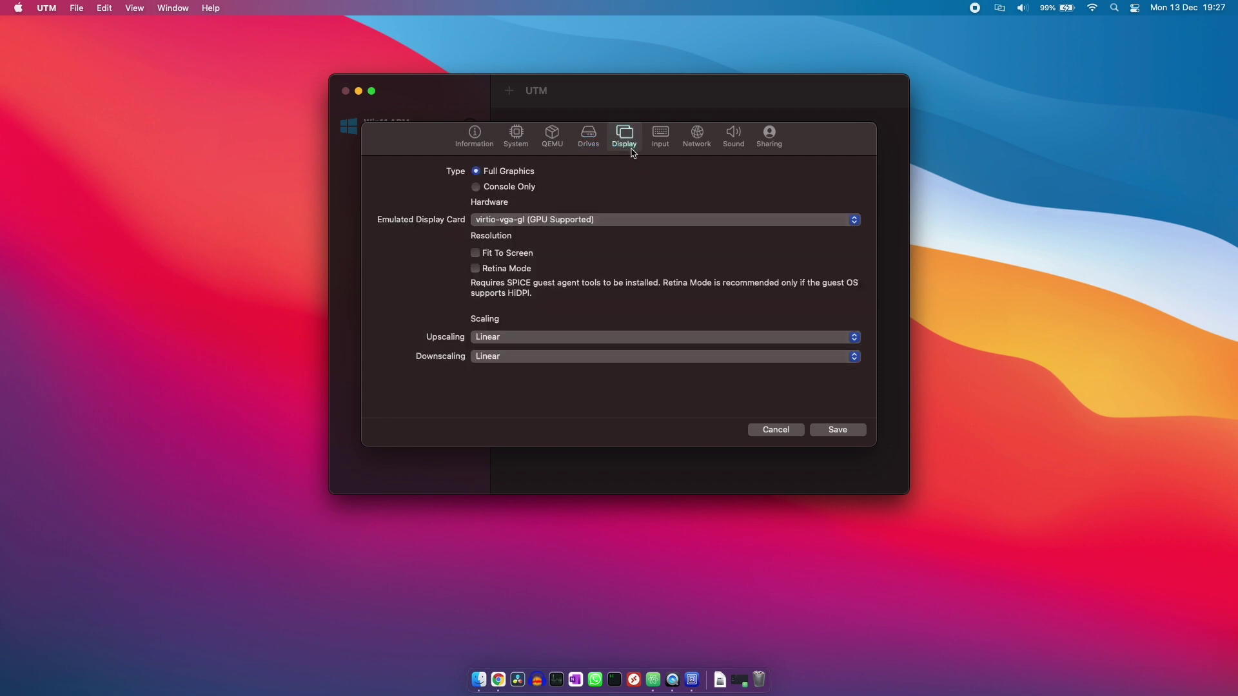
click(626, 220)
scroll(625, 201, up, 3)
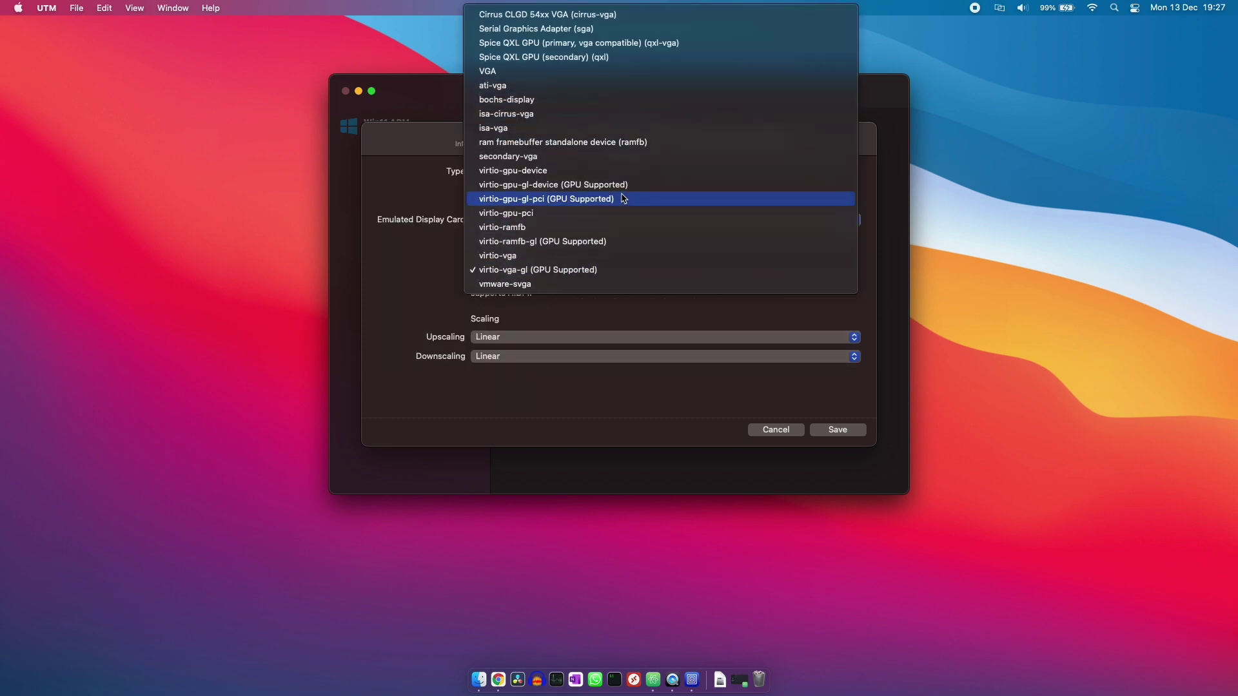
click(559, 16)
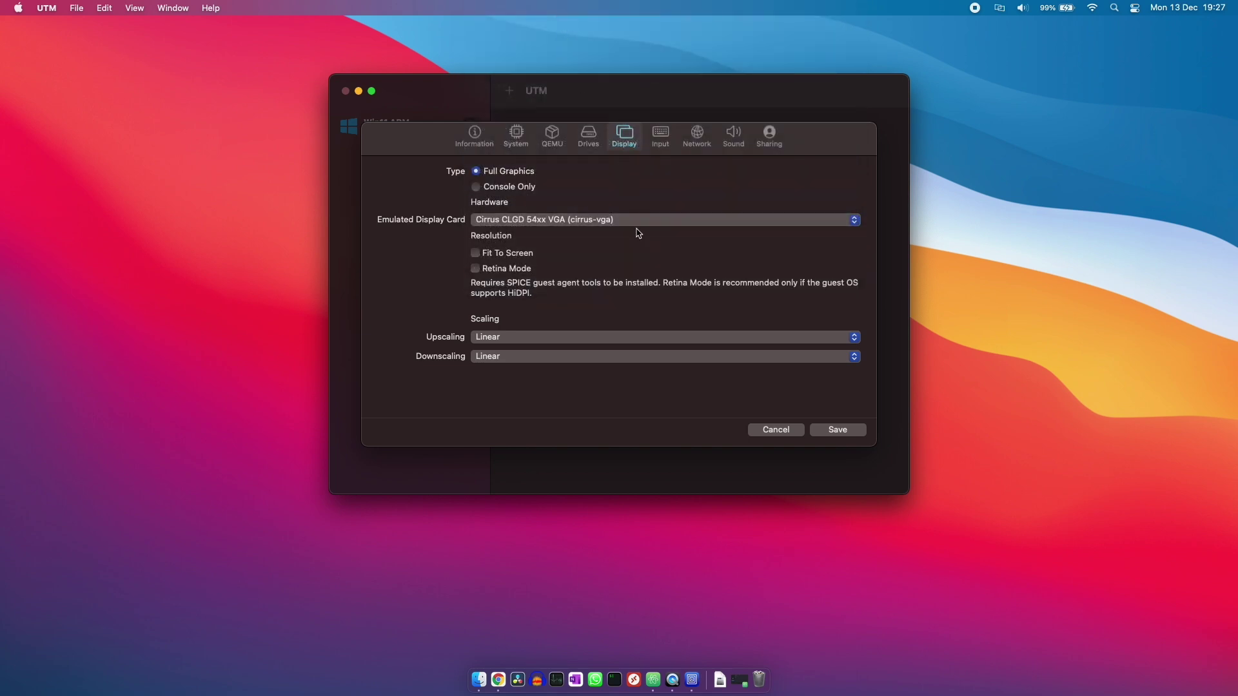
click(661, 137)
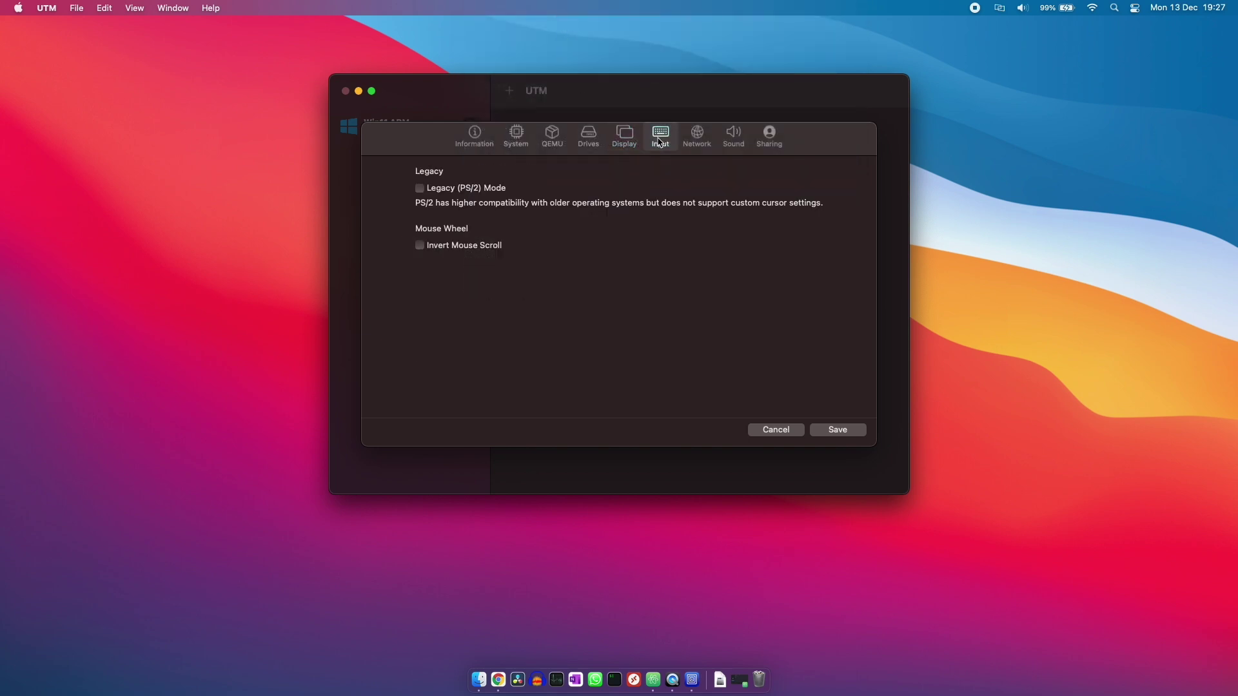
click(484, 190)
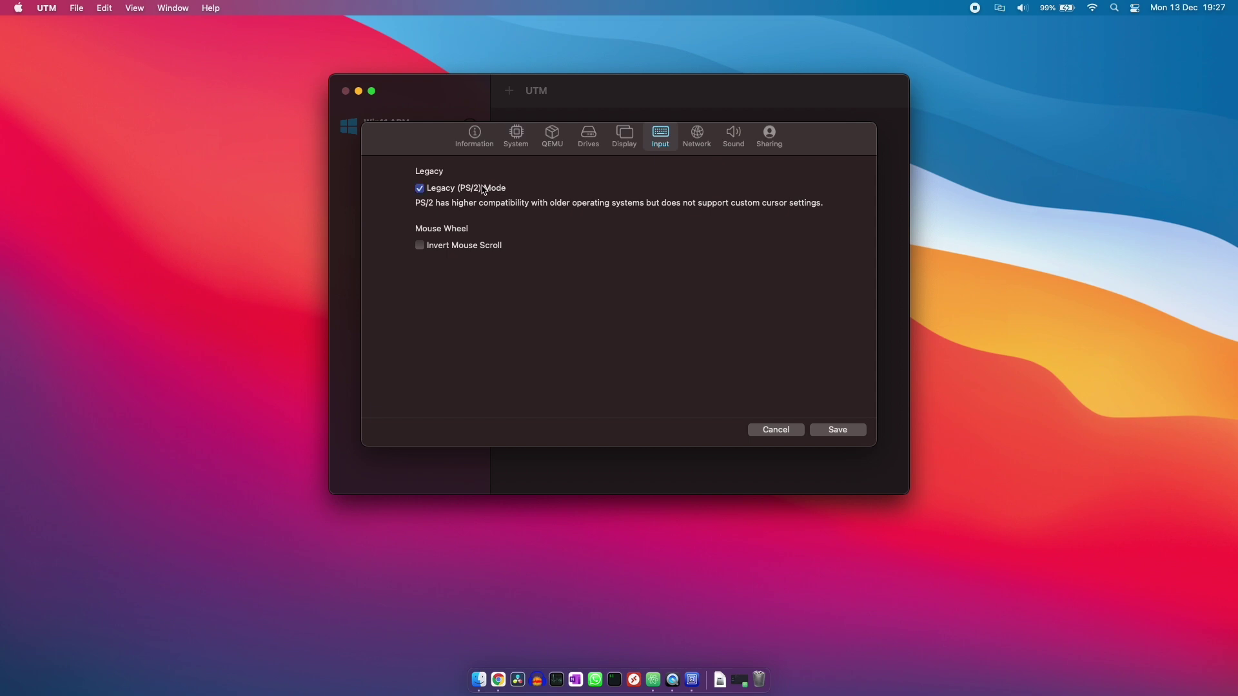
Step: Choose Creative Sound Blaster 16 (sb16) as the emulated audio card and save the settings
click(695, 142)
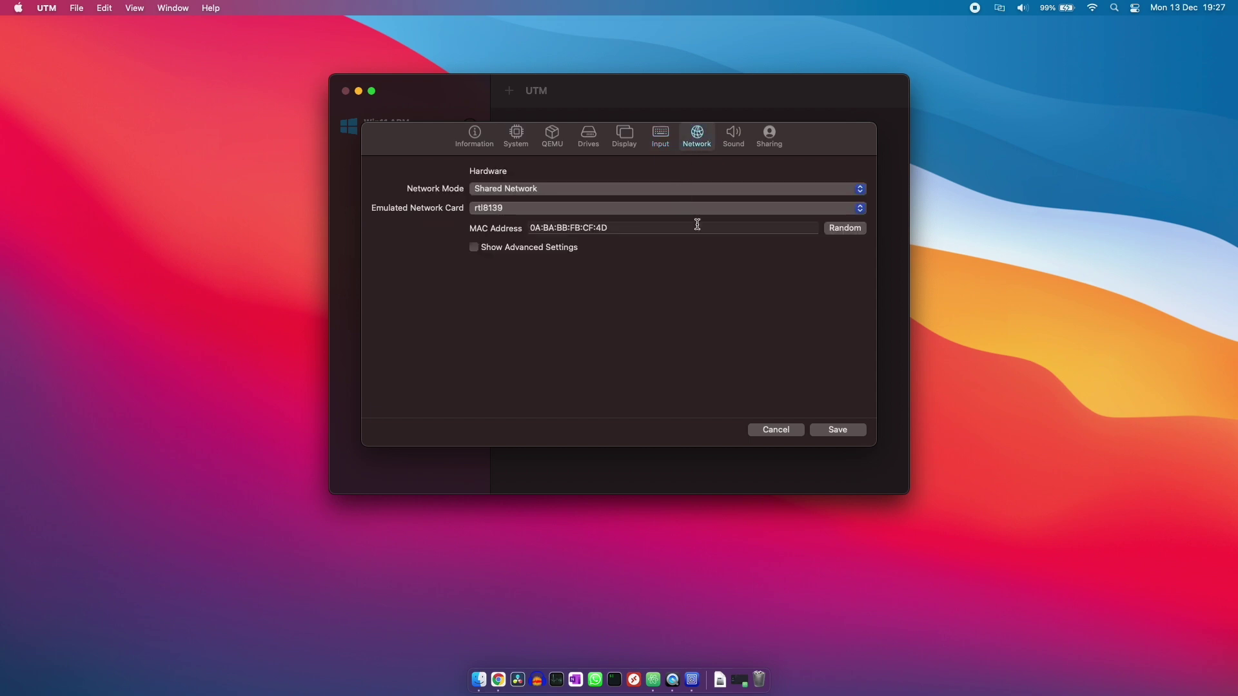
click(734, 137)
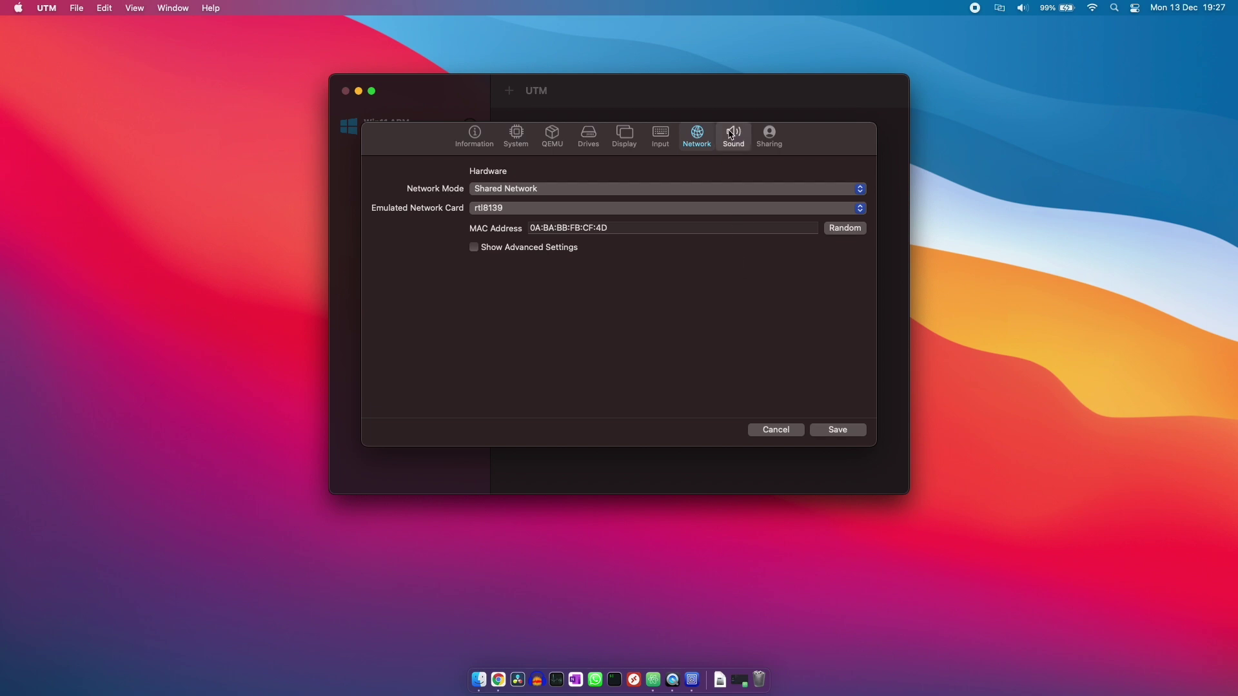
click(706, 202)
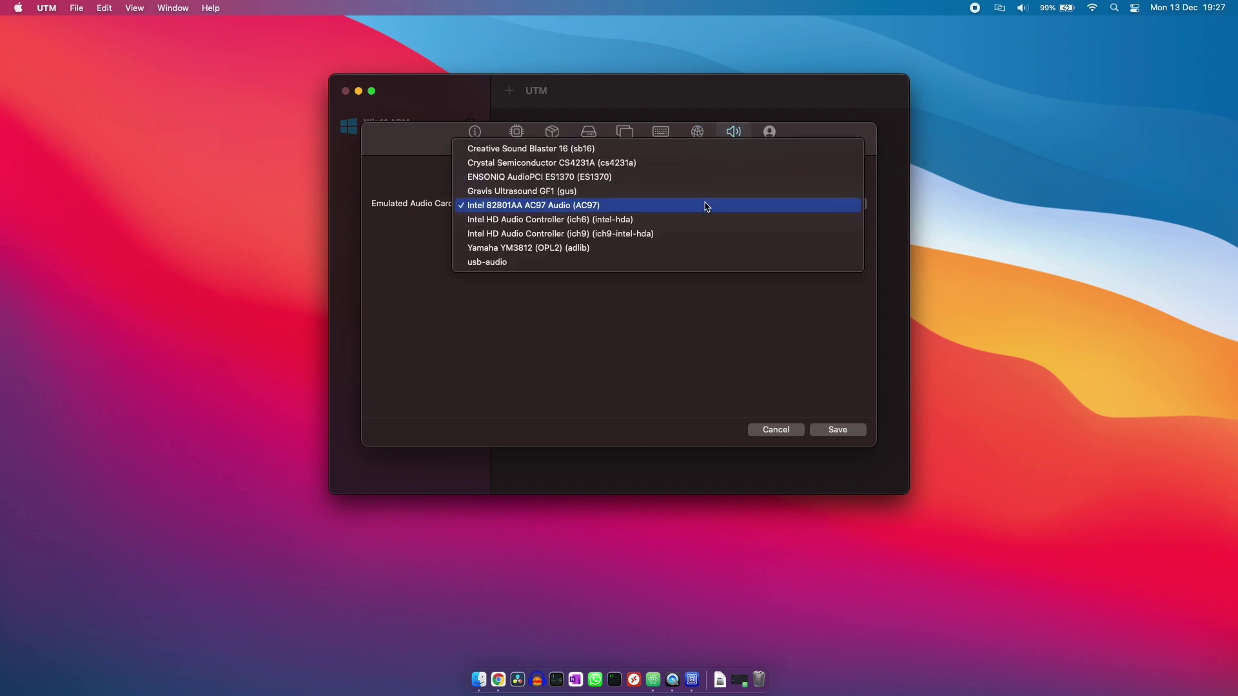
click(678, 149)
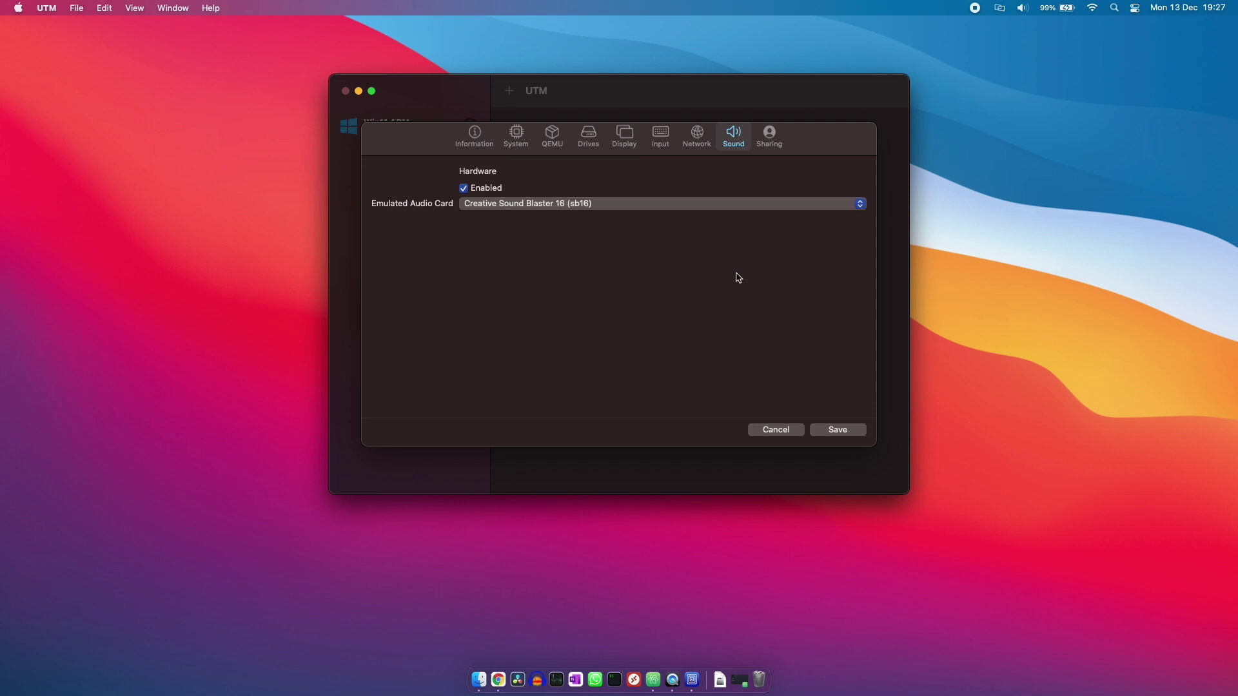
click(838, 431)
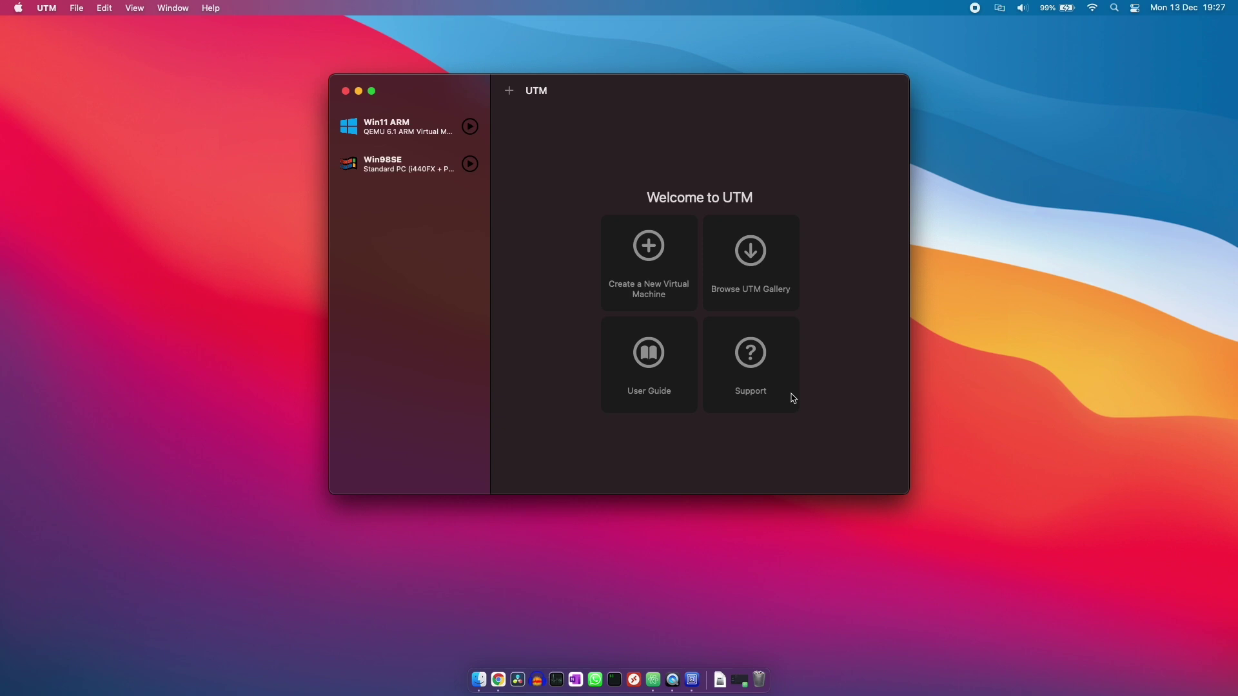
Step: Load Windows 98 Second Edition.iso from Downloads into Win98SE's CD/DVD drive
click(416, 175)
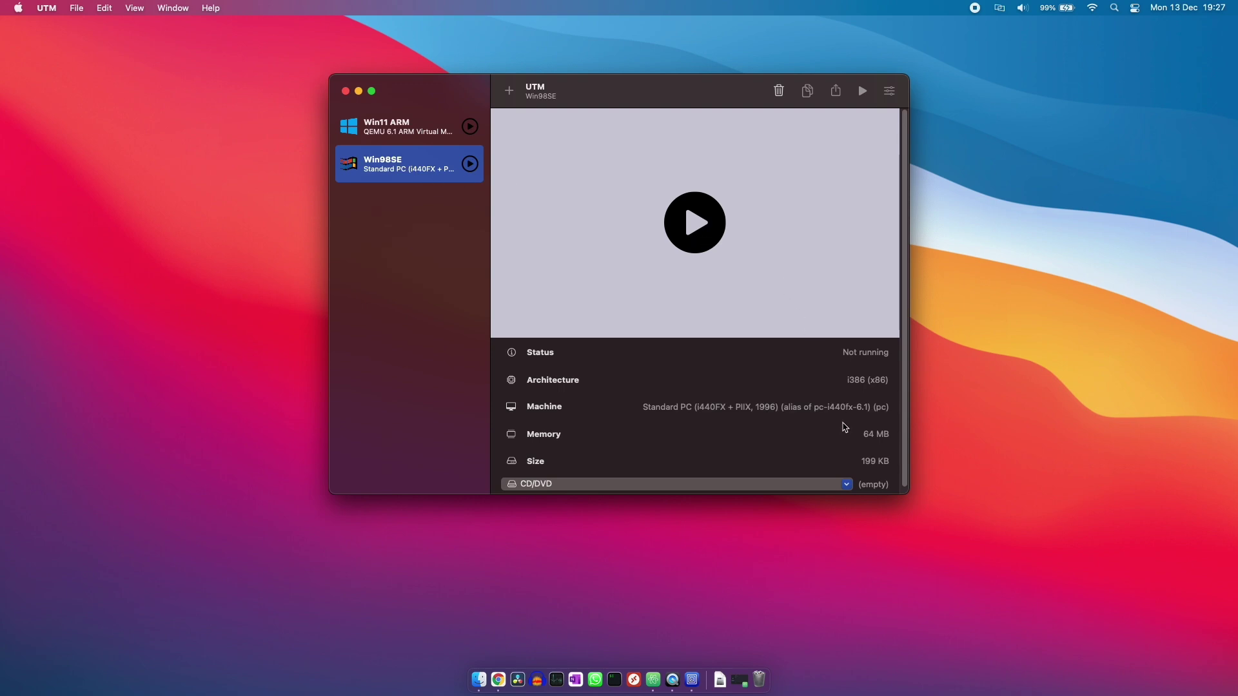
click(847, 484)
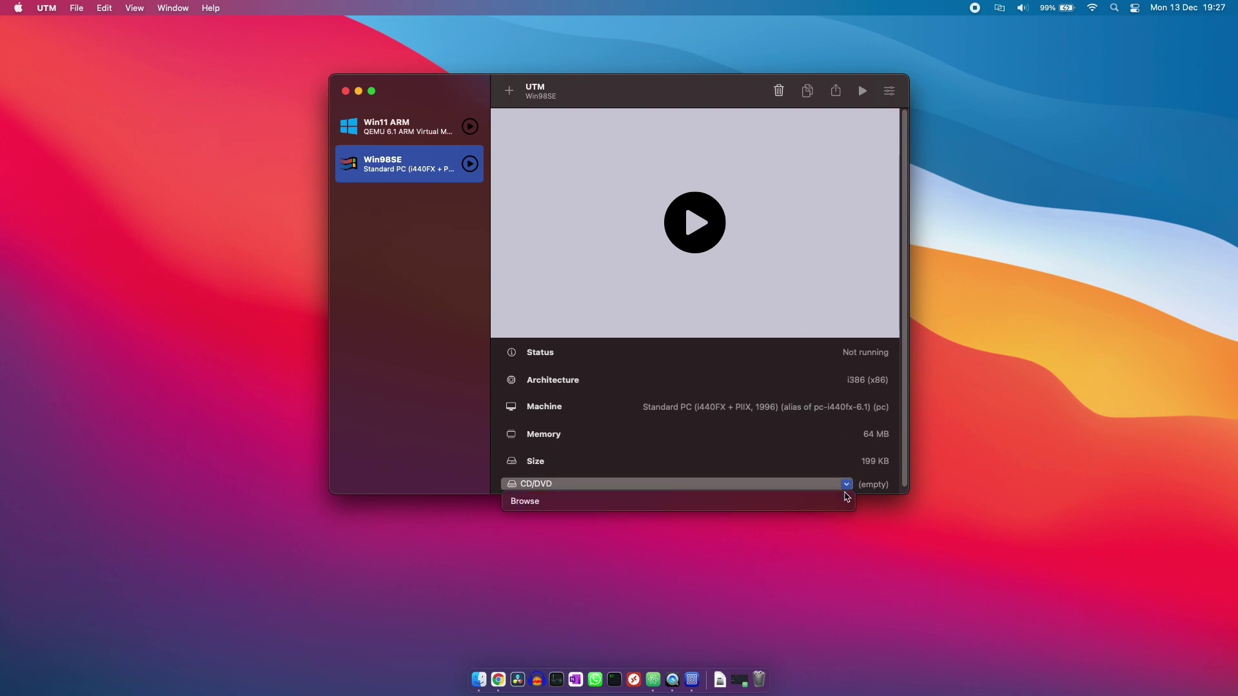
click(844, 501)
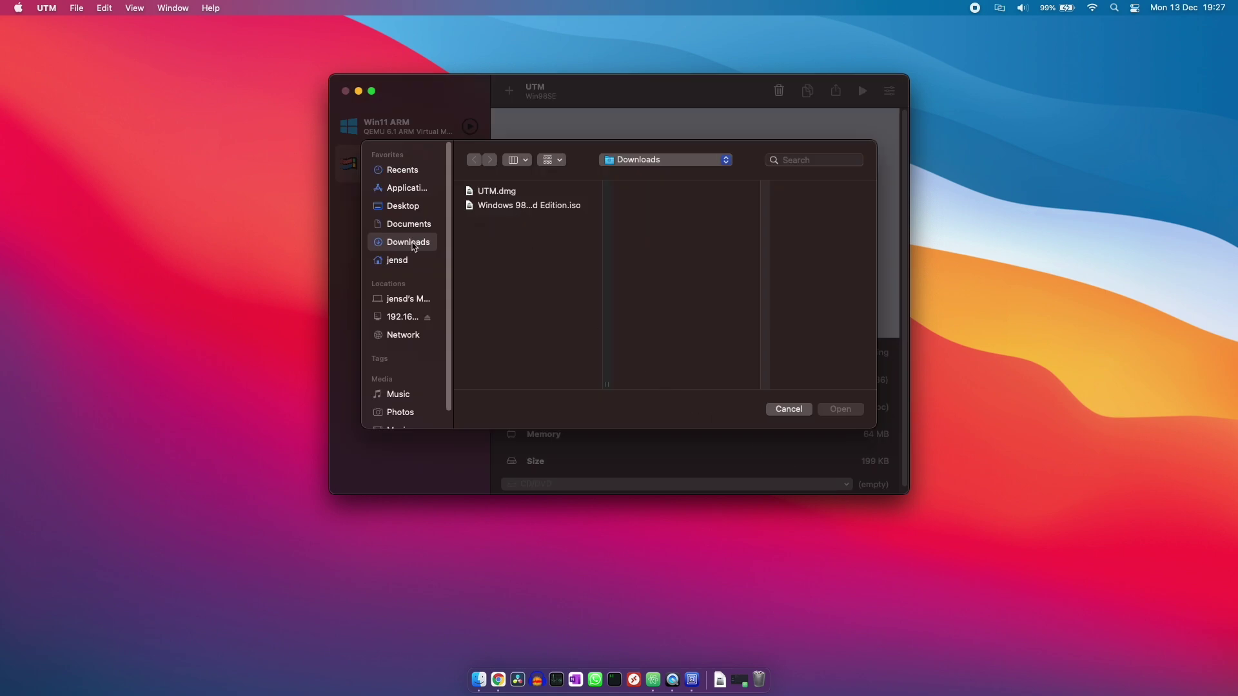
click(511, 212)
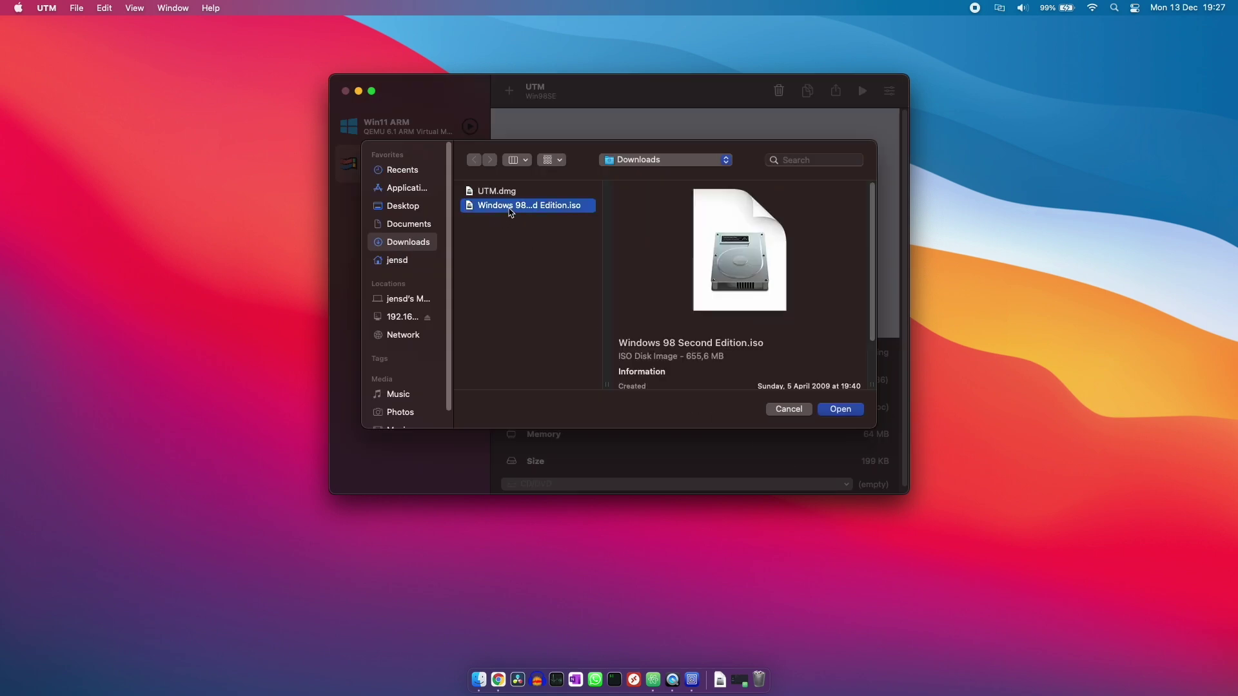
click(852, 416)
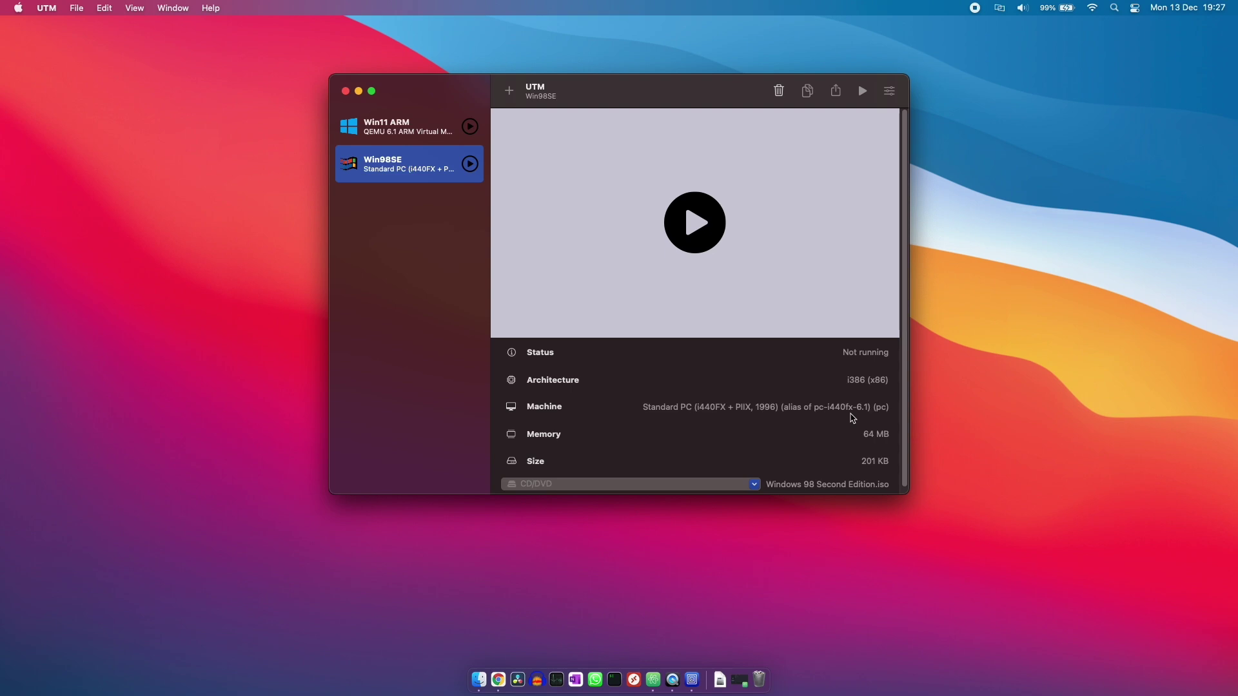
Step: Start the Win98SE VM, boot from CD-ROM, and choose option 1 to start Windows 98 Setup
click(699, 236)
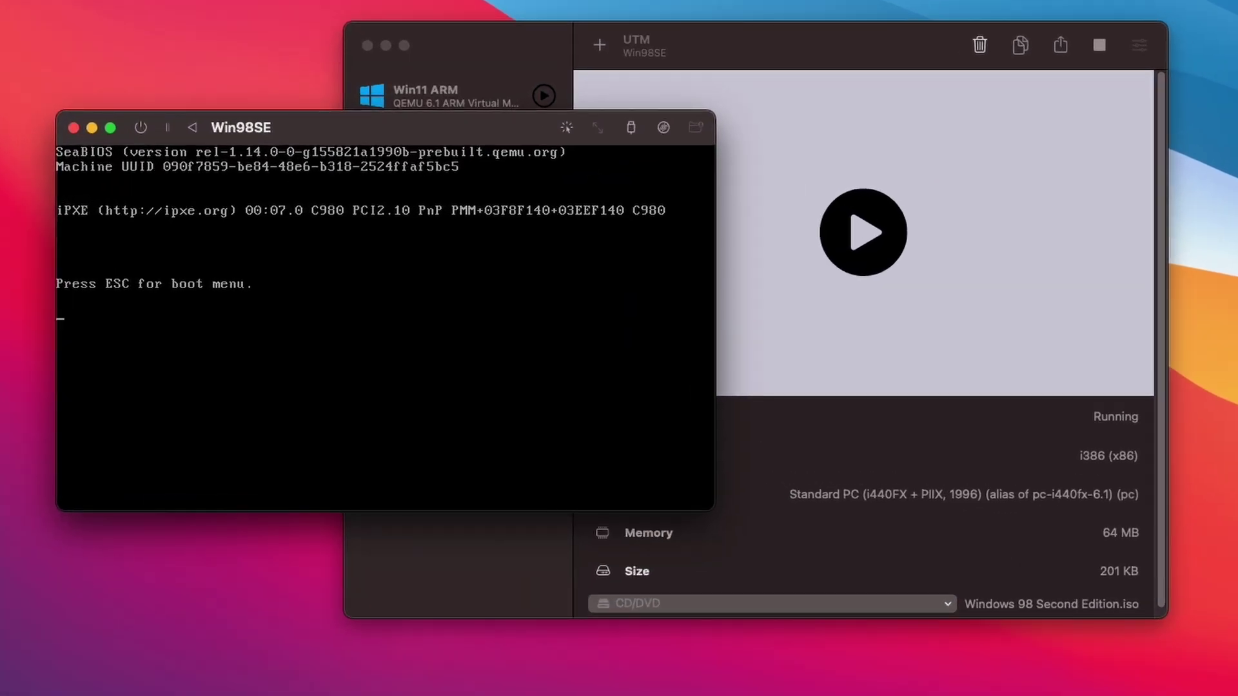
key(Down)
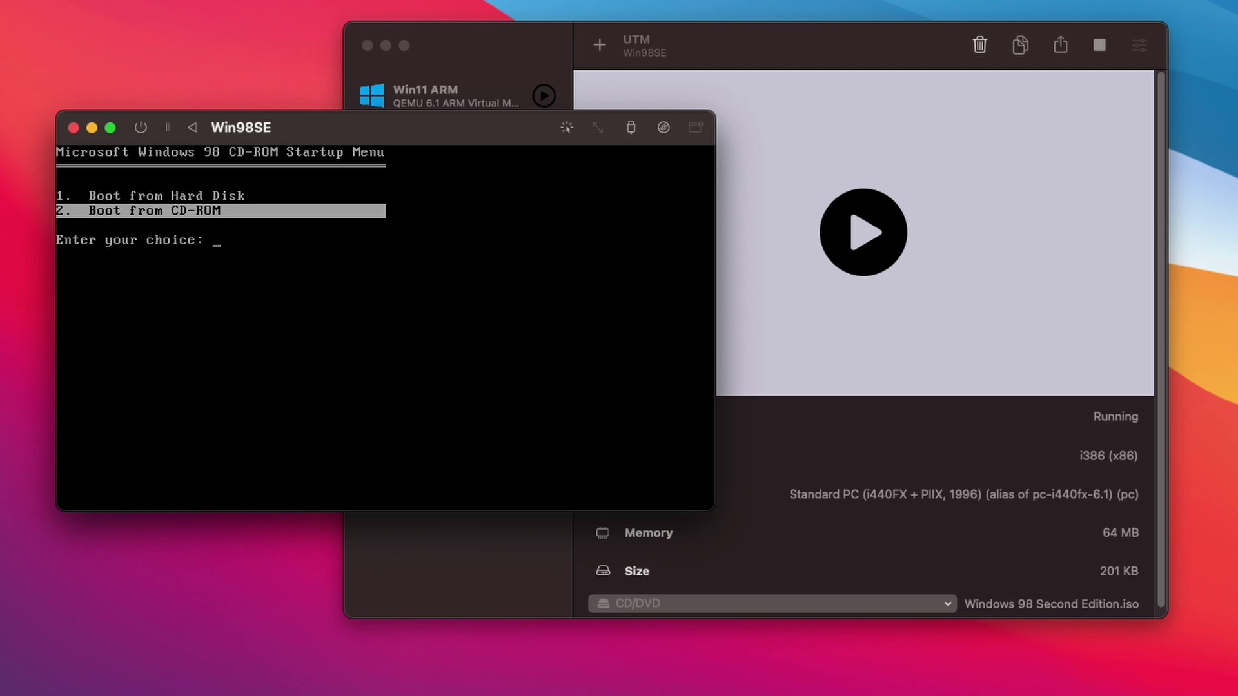
key(Return)
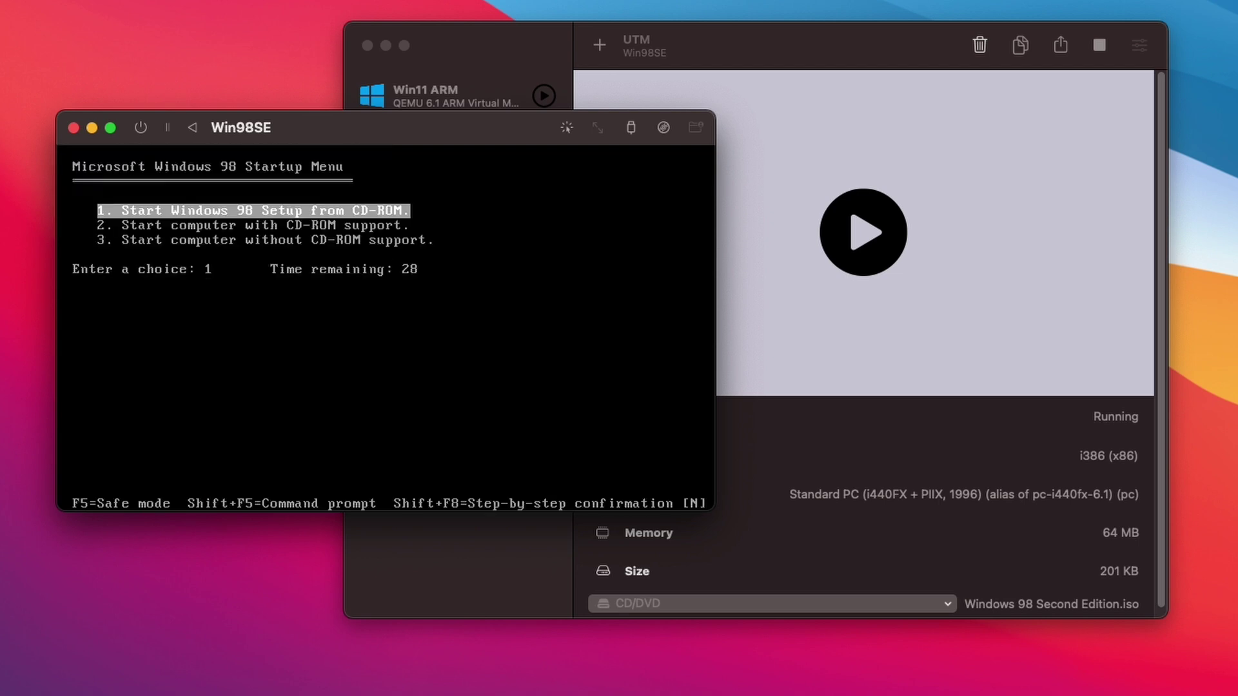
key(Return)
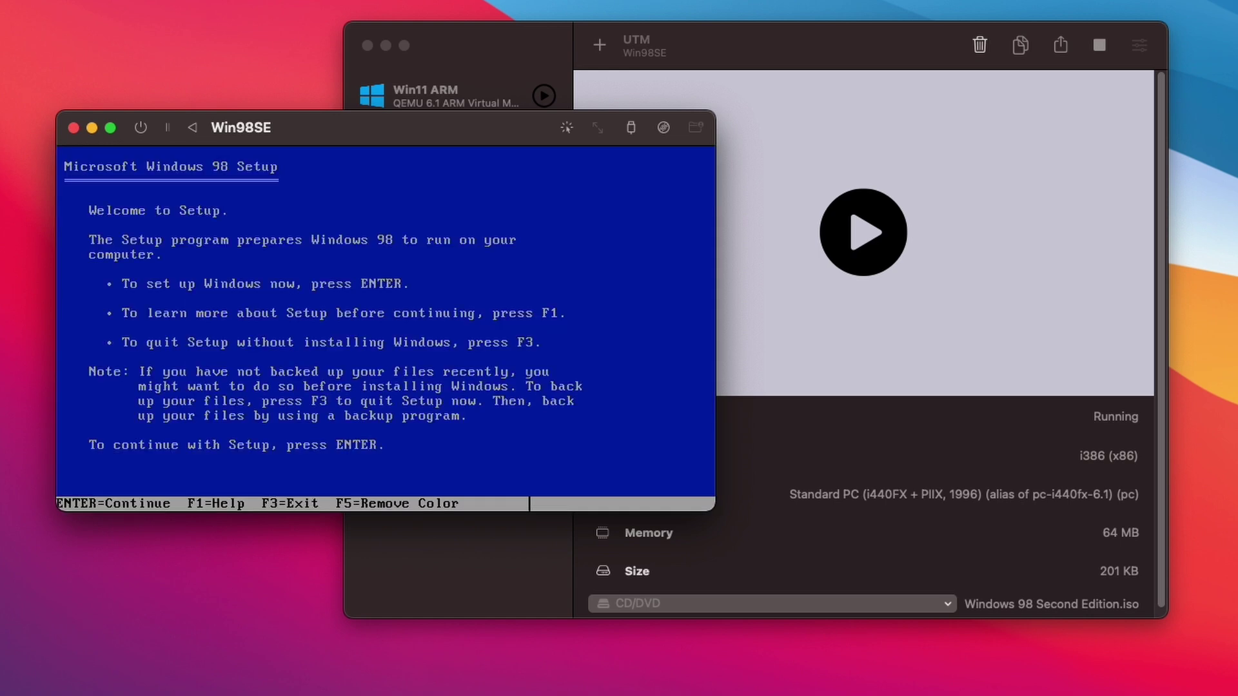
Step: Configure the unallocated disk space with large disk support set to Yes, then let Setup restart
key(Return)
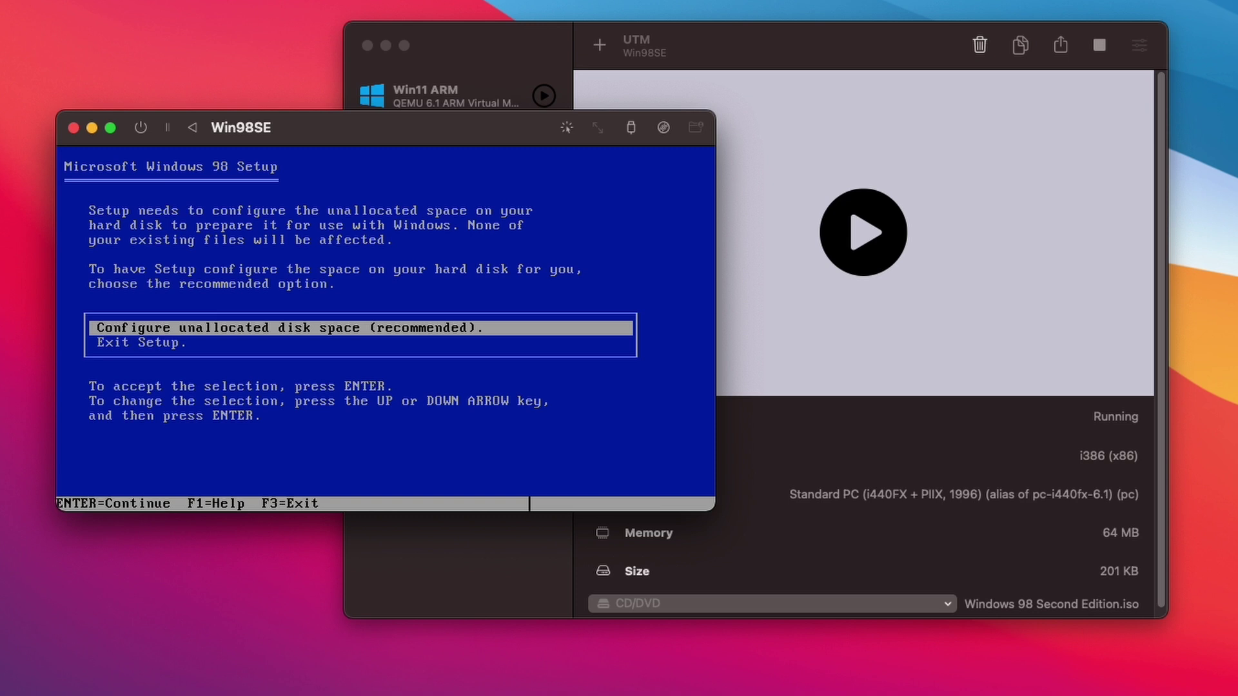
key(Return)
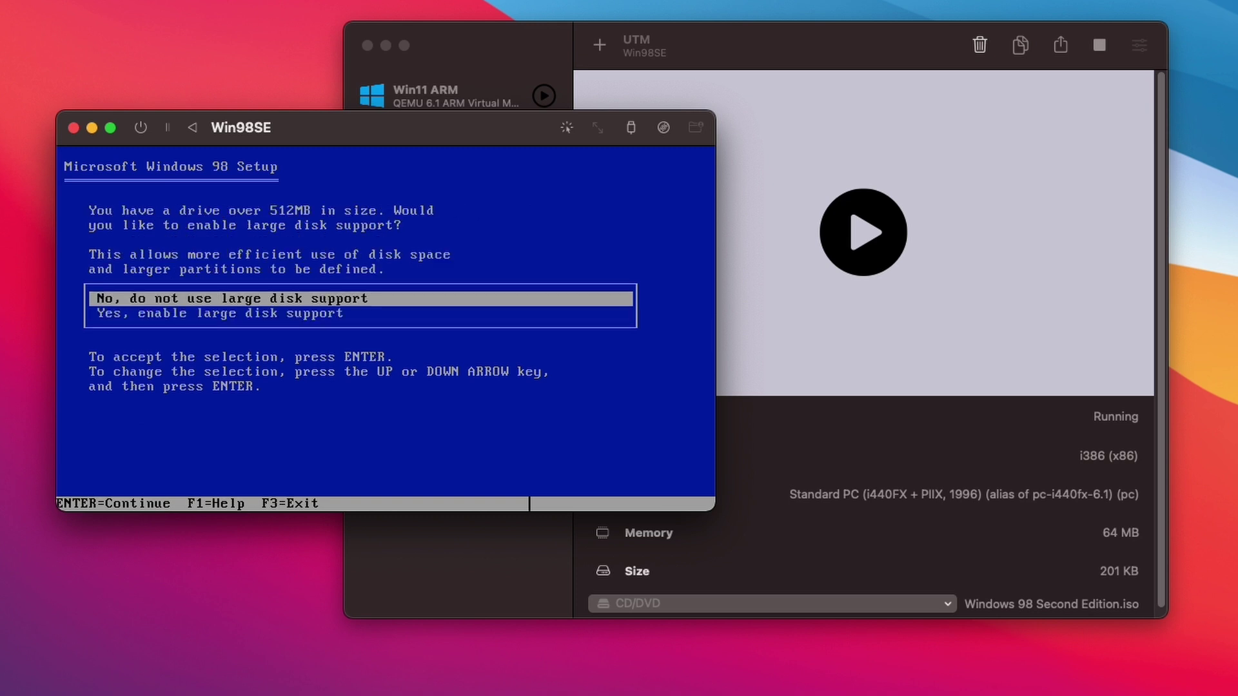
key(Down)
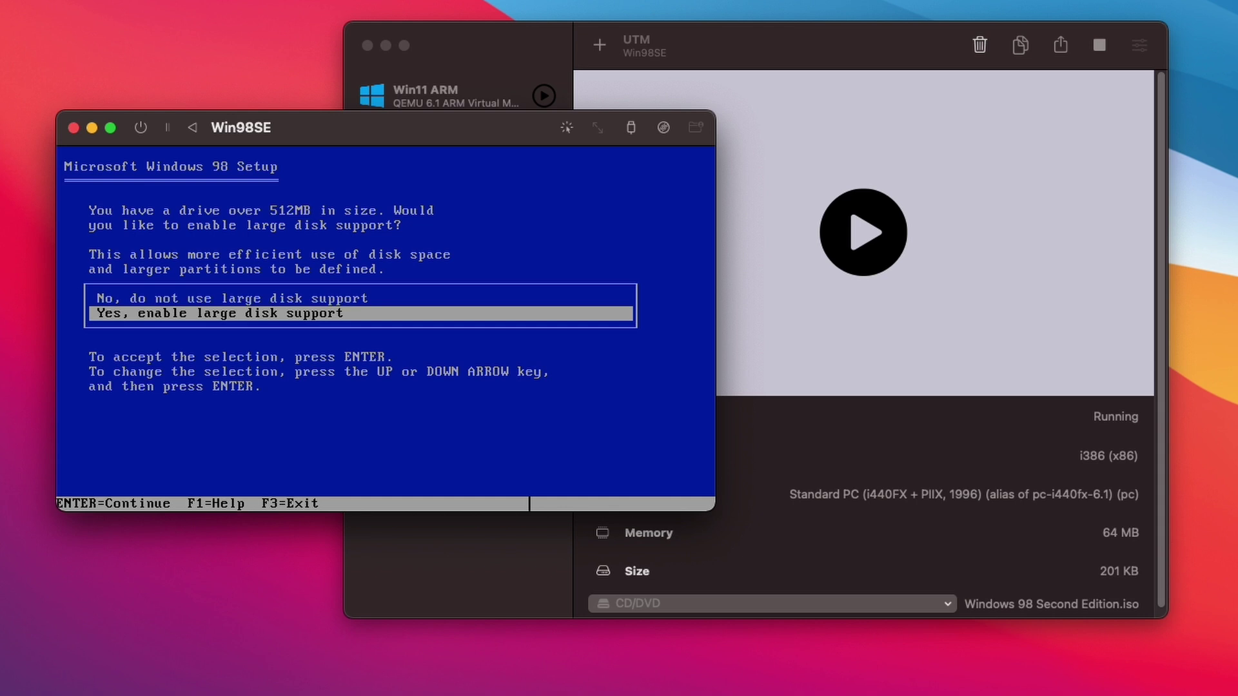
key(Return)
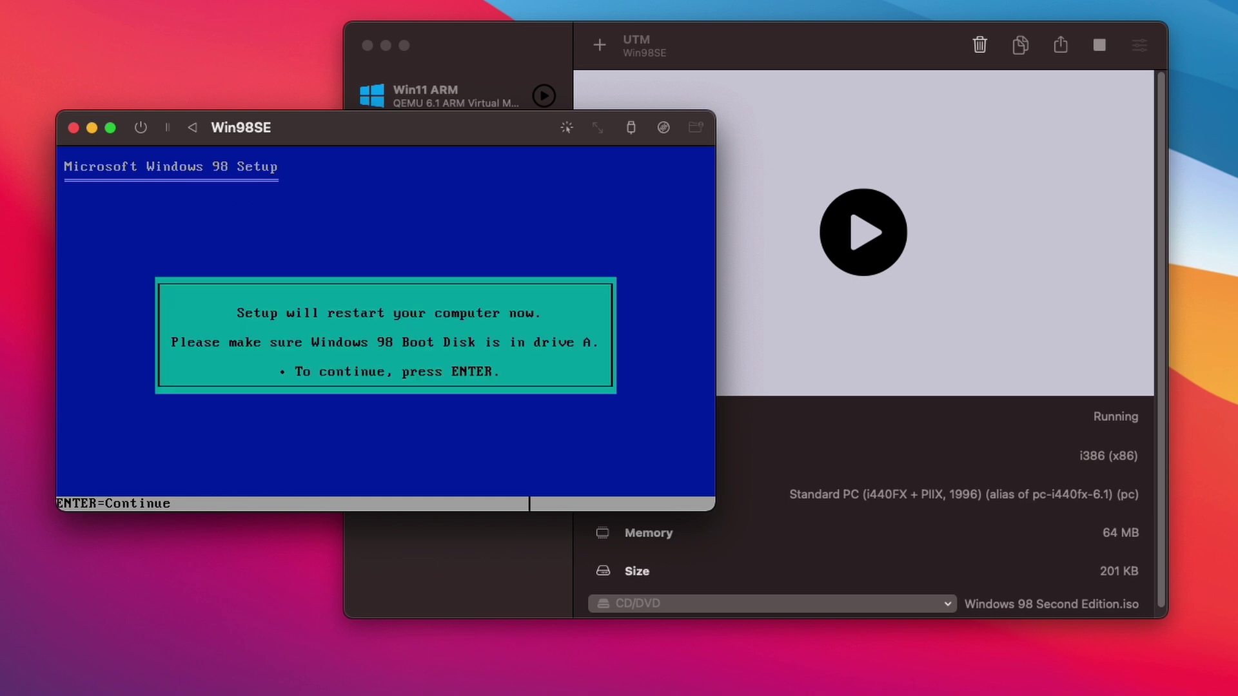
key(Return)
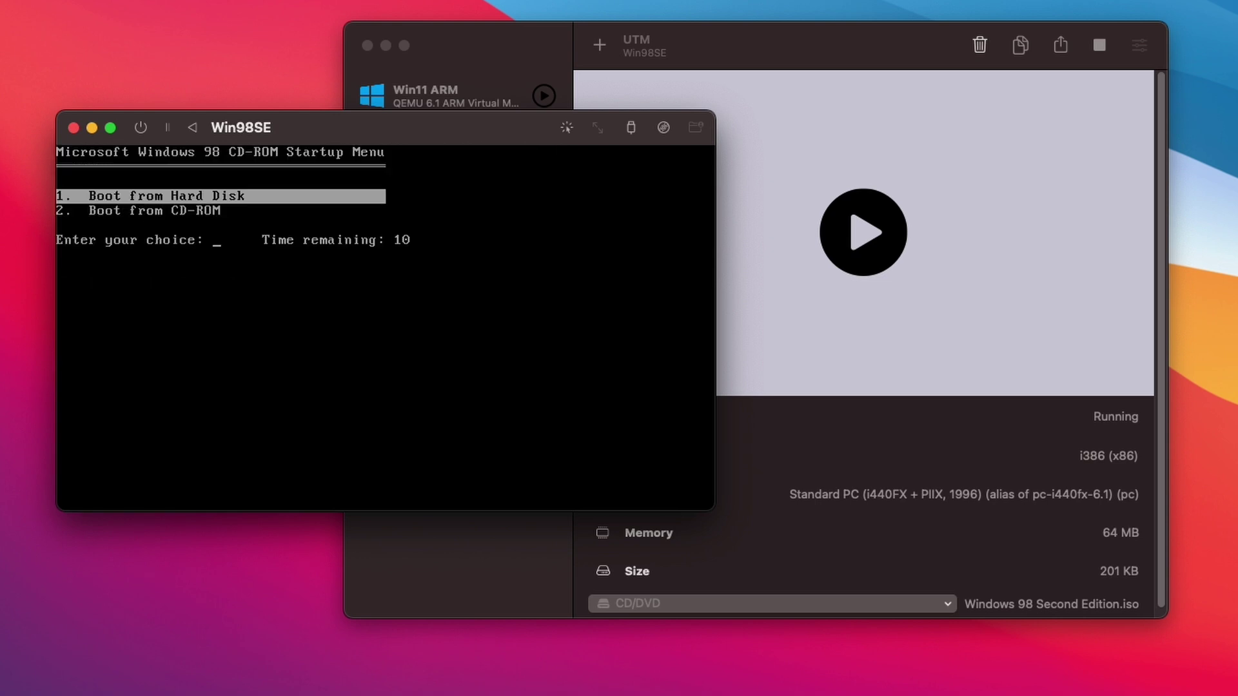
Step: Boot from CD-ROM again, start Setup with option 1, and get through the ScanDisk check
key(Down)
key(Return)
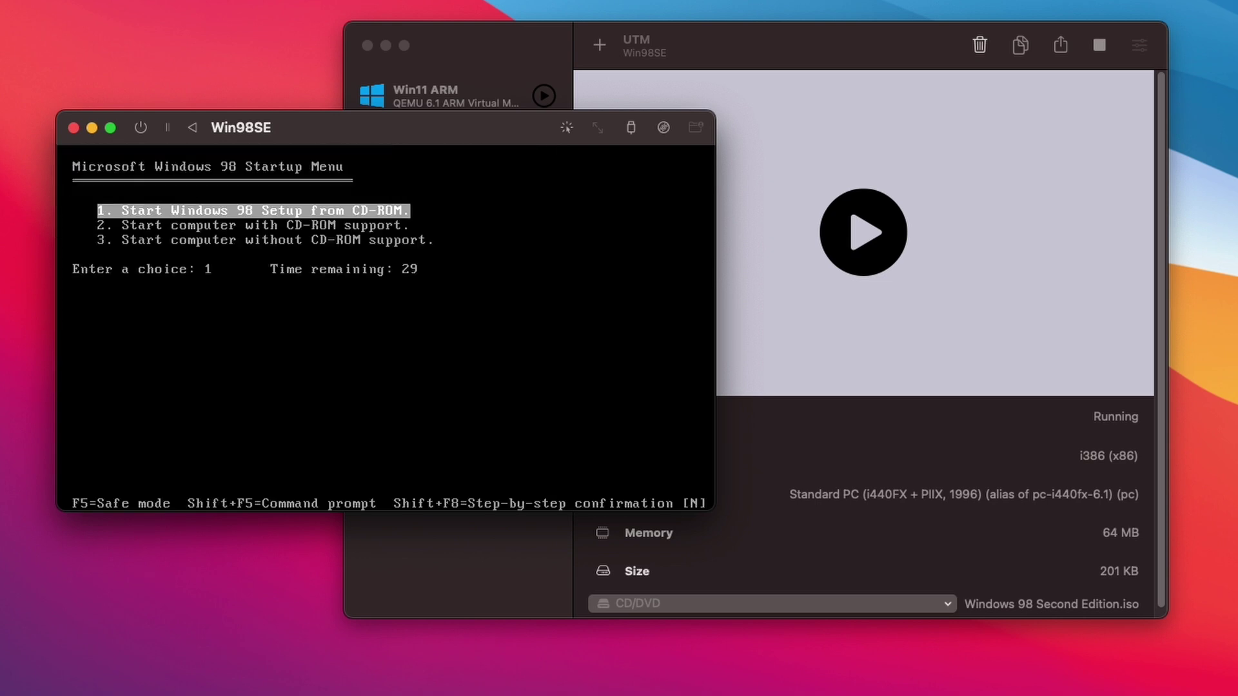
key(Return)
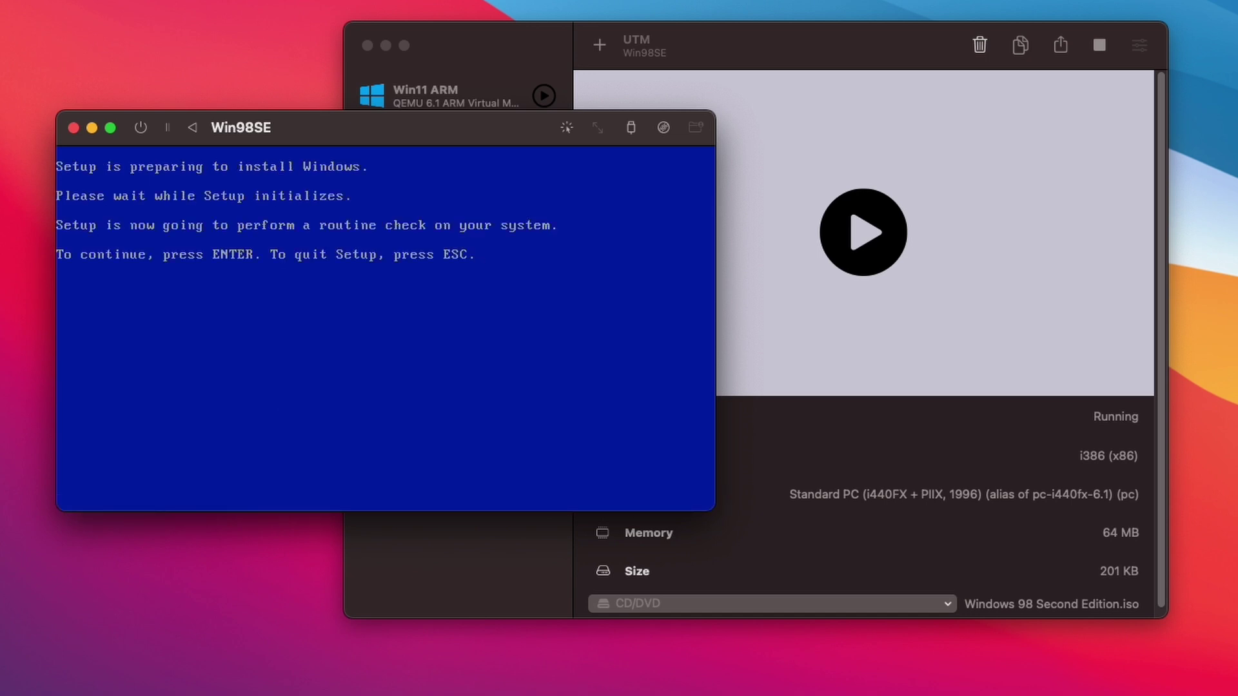
key(Return)
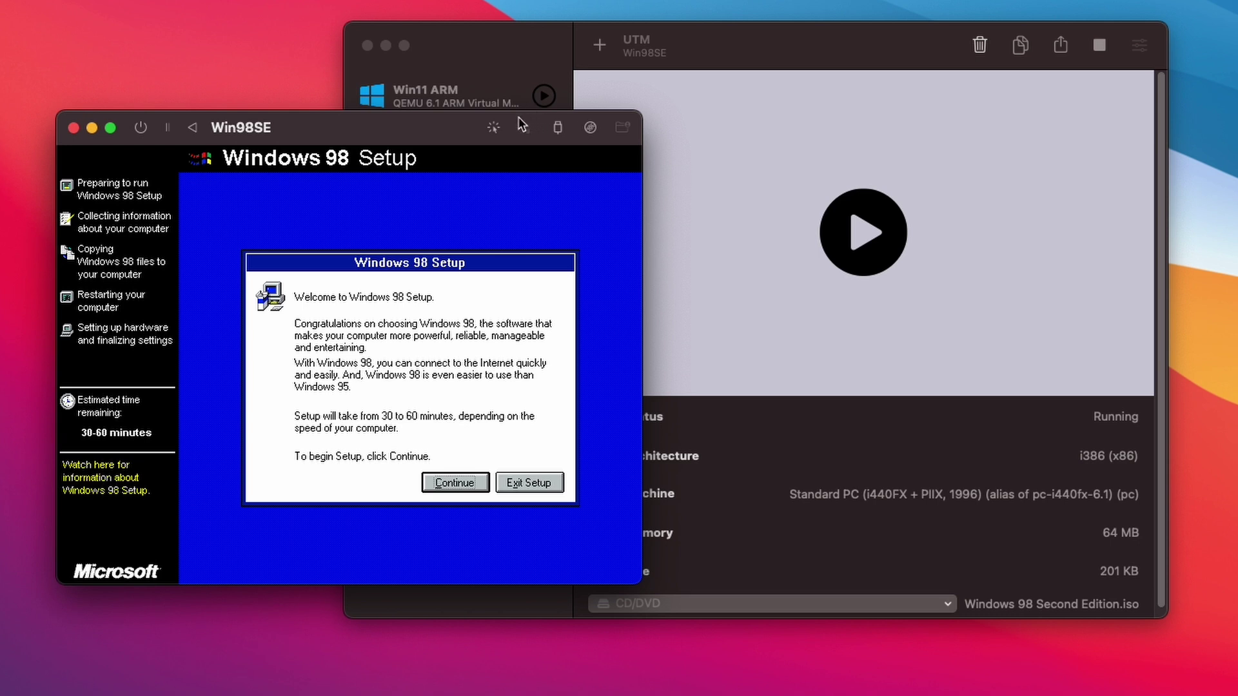
key(Return)
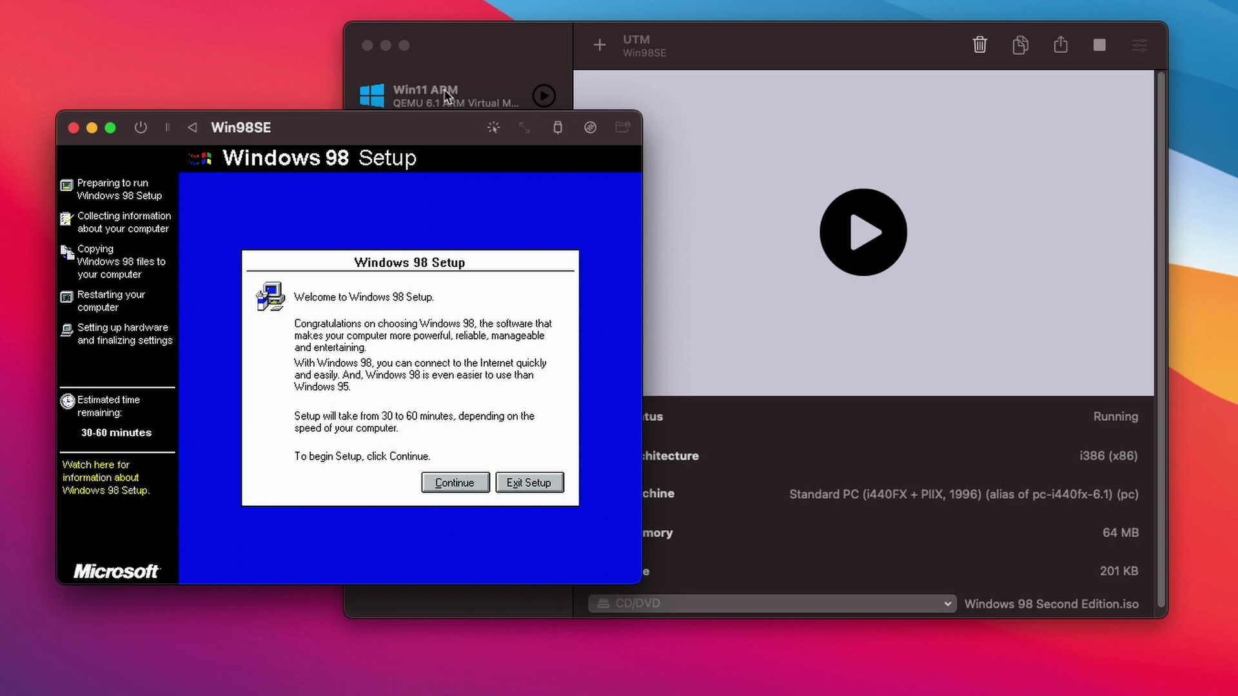
Step: Move the VM window lower, capture the mouse, and continue past the Setup welcome dialog
click(493, 127)
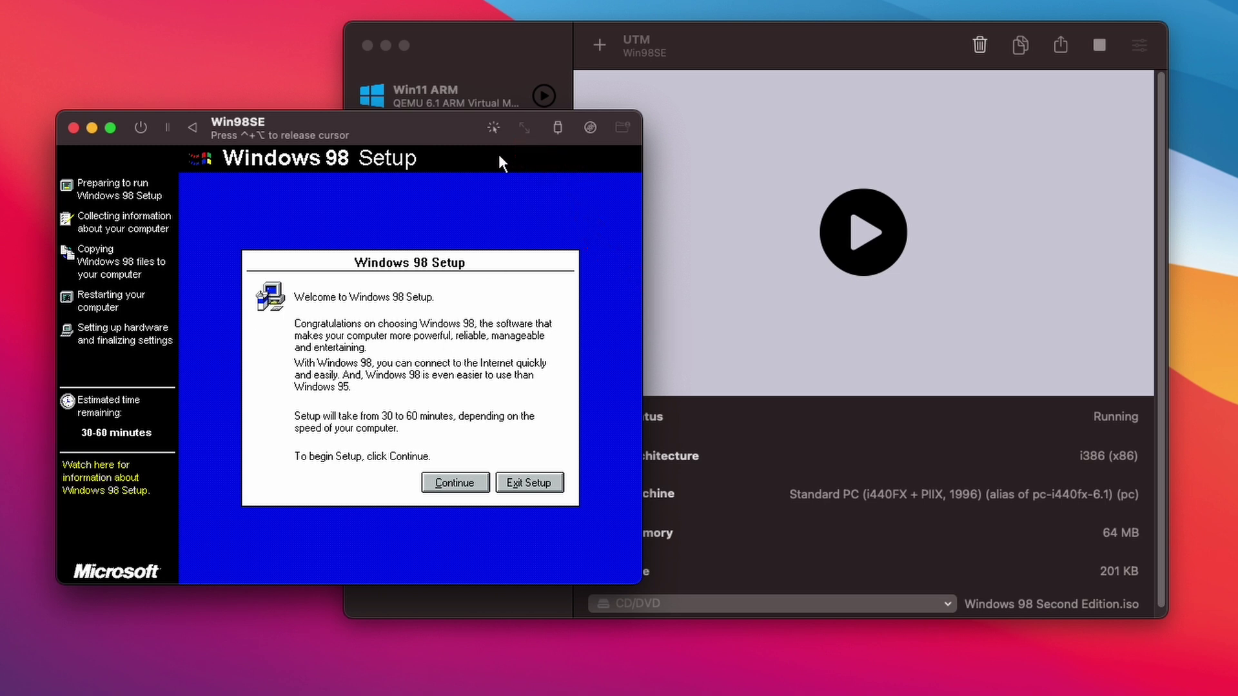
key(ctrl+alt)
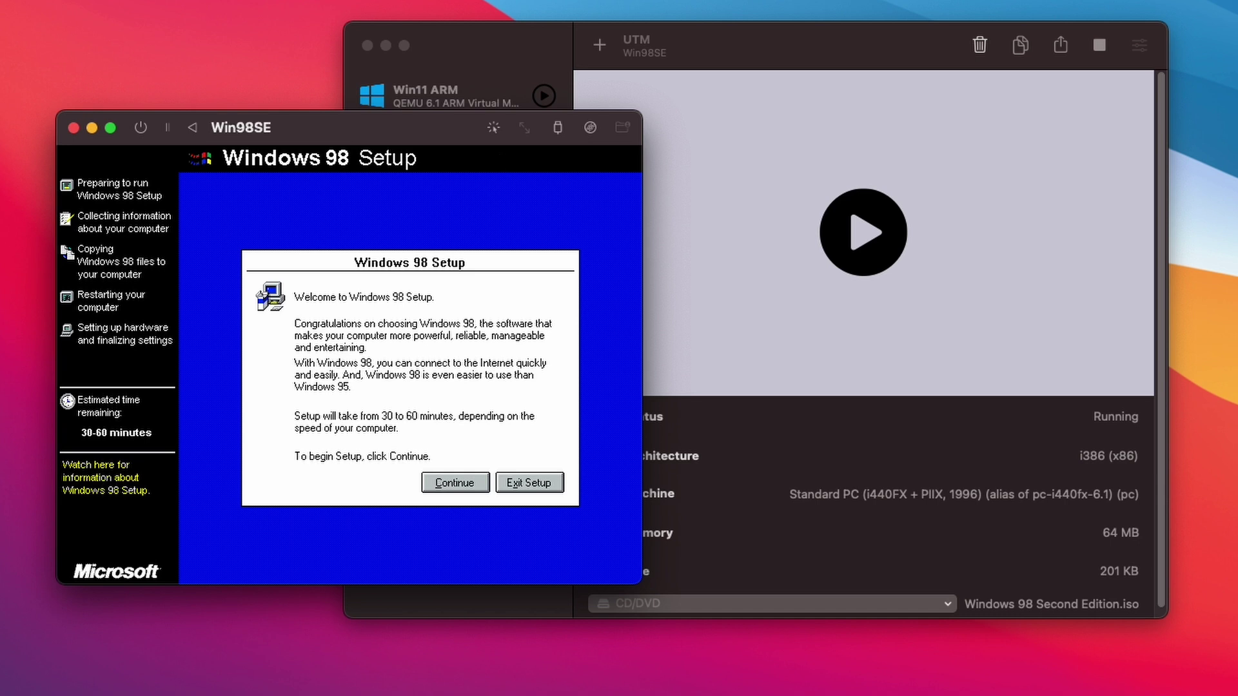
drag(374, 125, 377, 211)
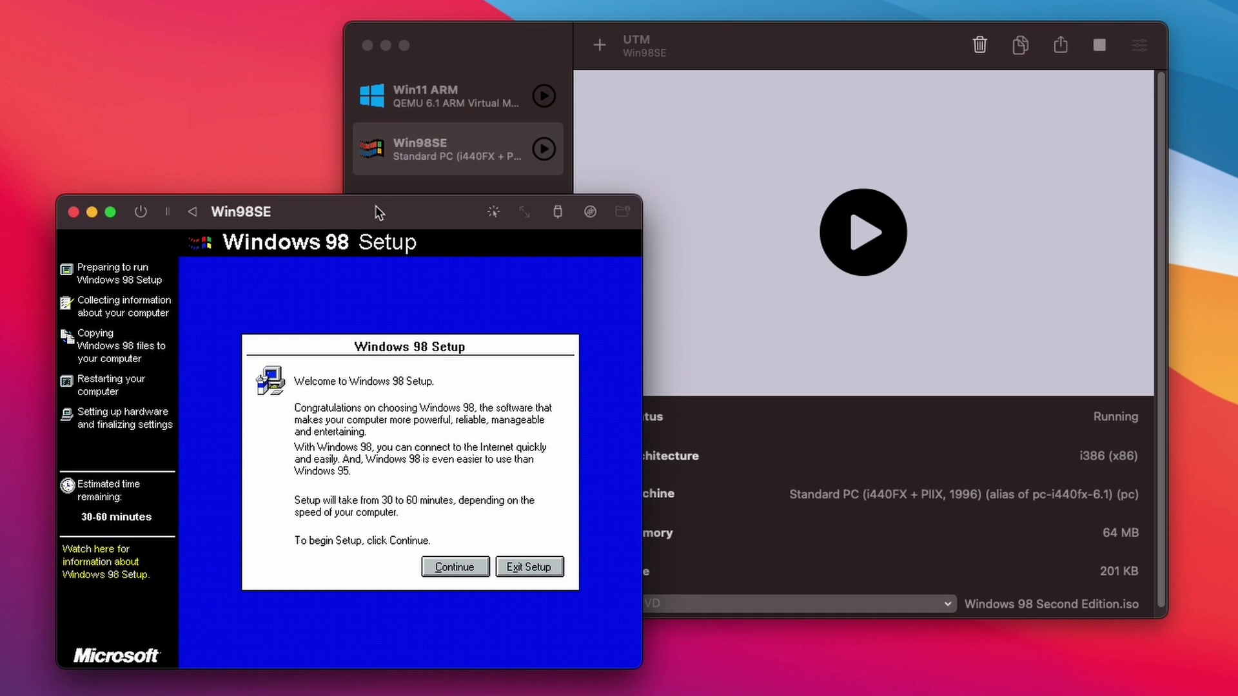
click(488, 213)
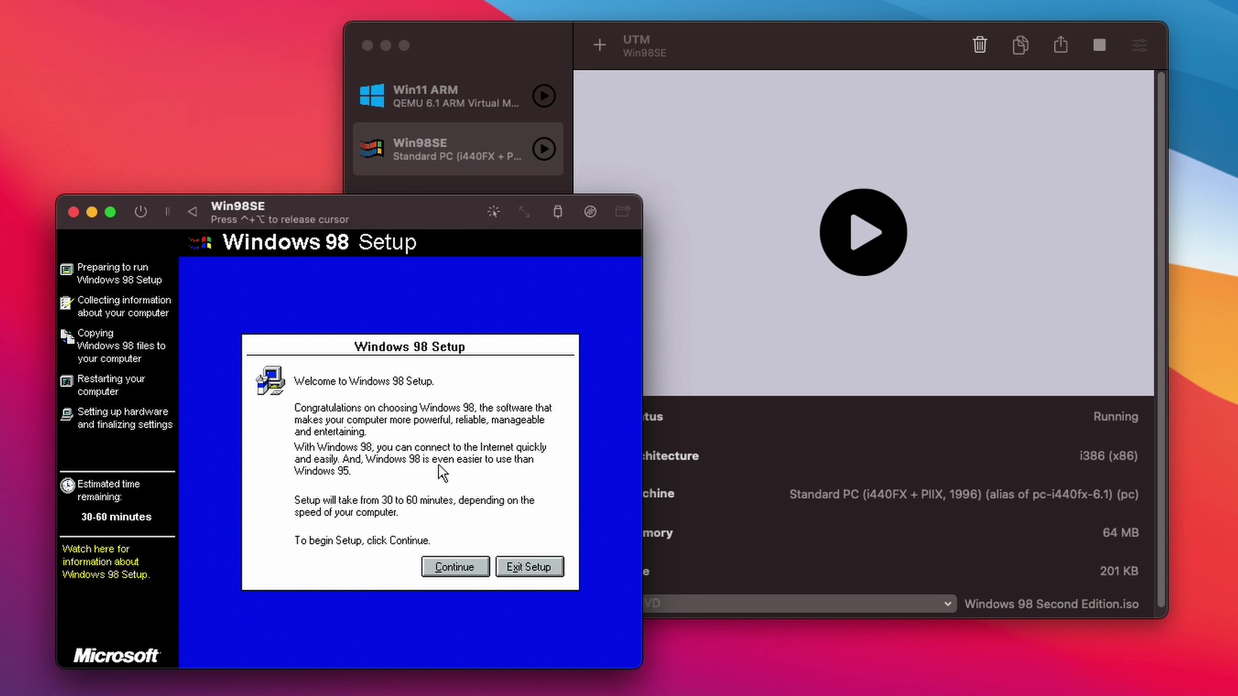
click(469, 565)
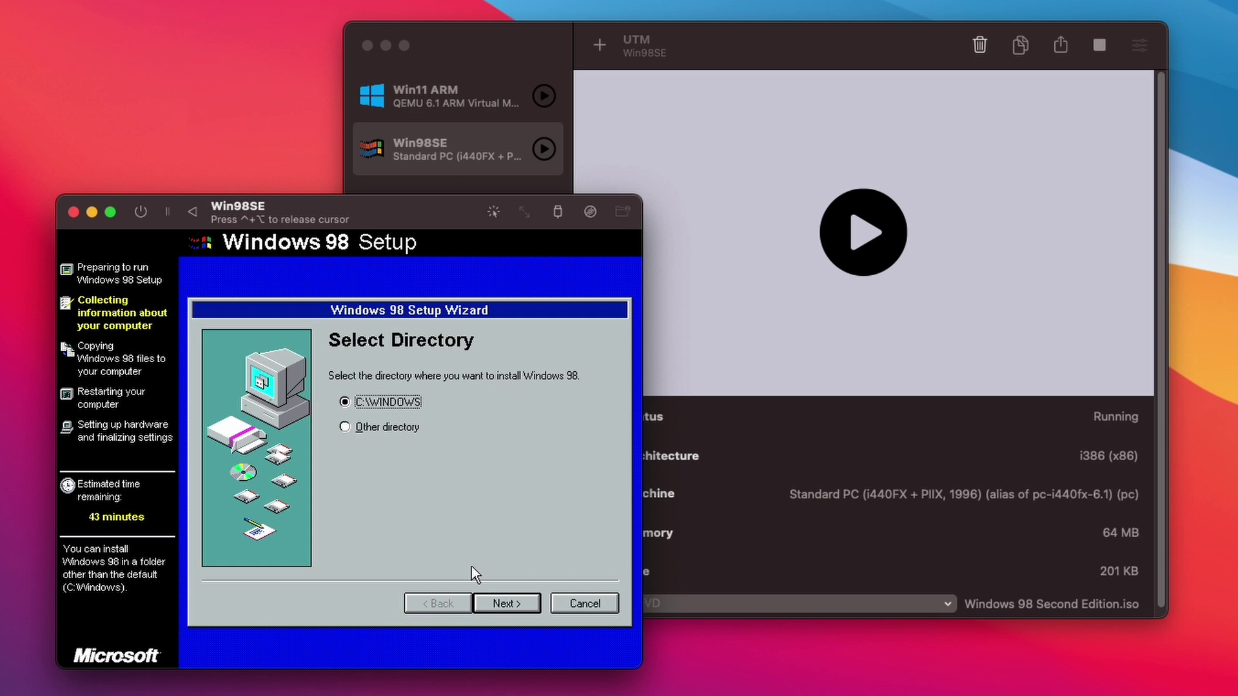
Step: Install into the default C:\WINDOWS directory using the Custom setup type
click(485, 597)
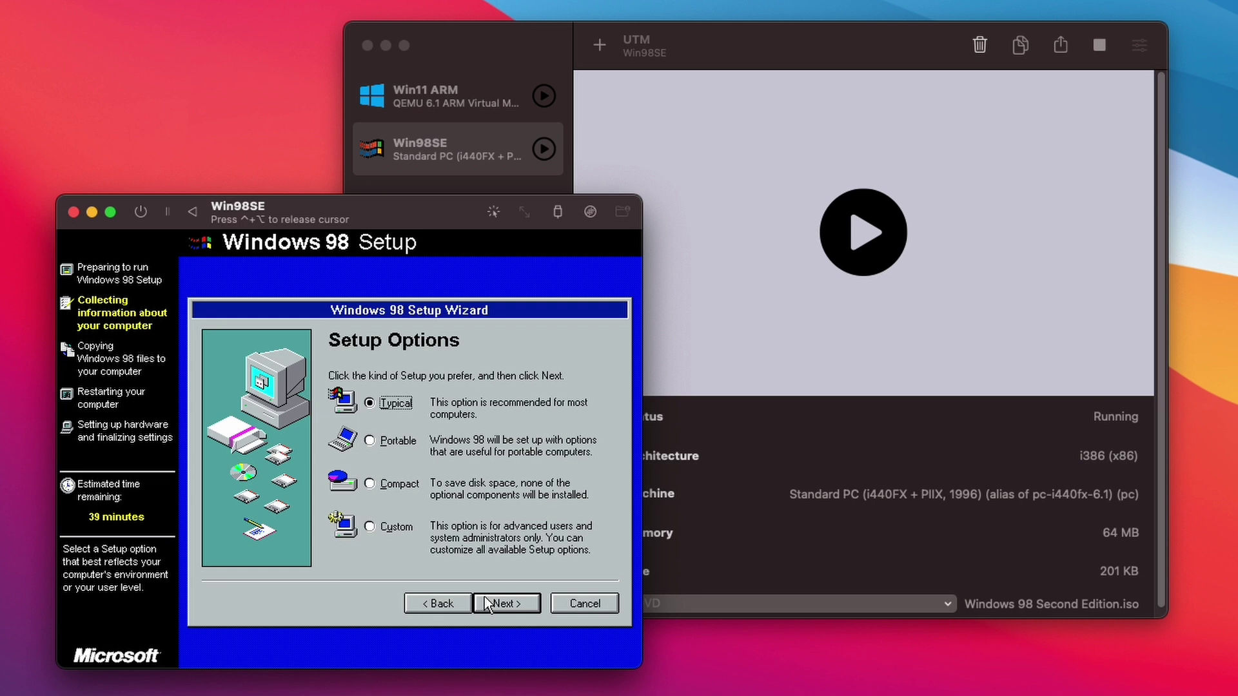
click(396, 526)
click(532, 609)
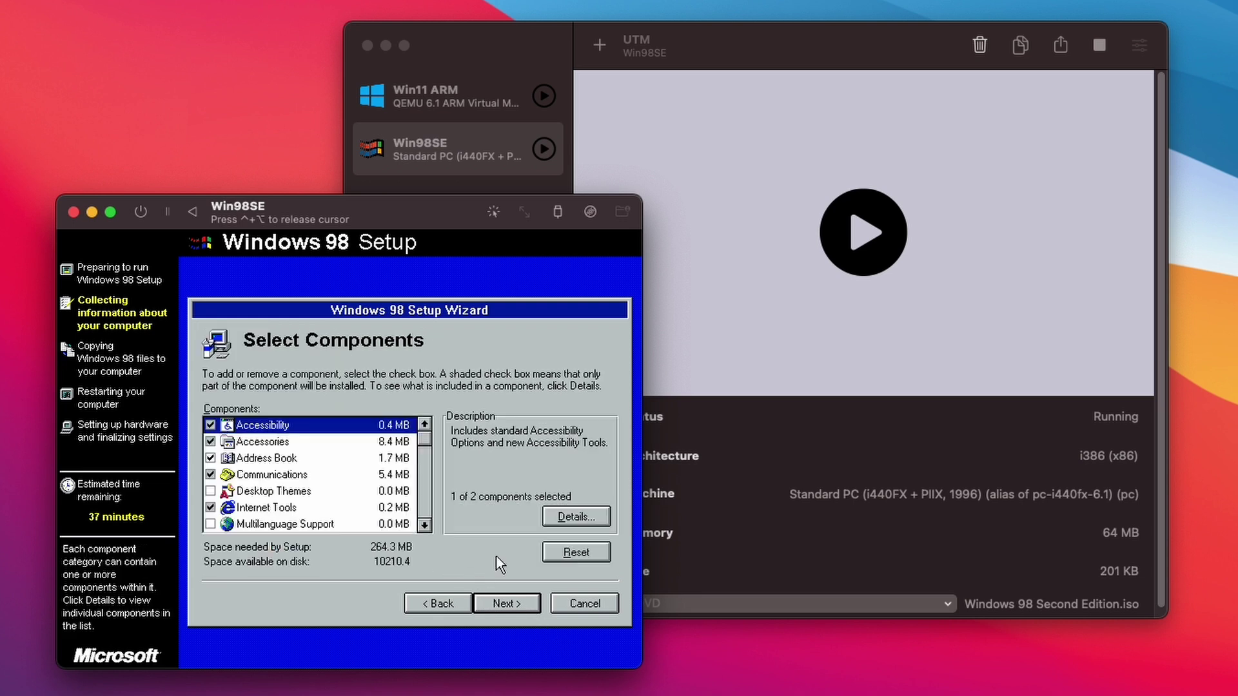
Step: Fully include Accessories, Communications, Desktop Themes, Internet Tools, Multimedia and System Tools, then continue
click(211, 443)
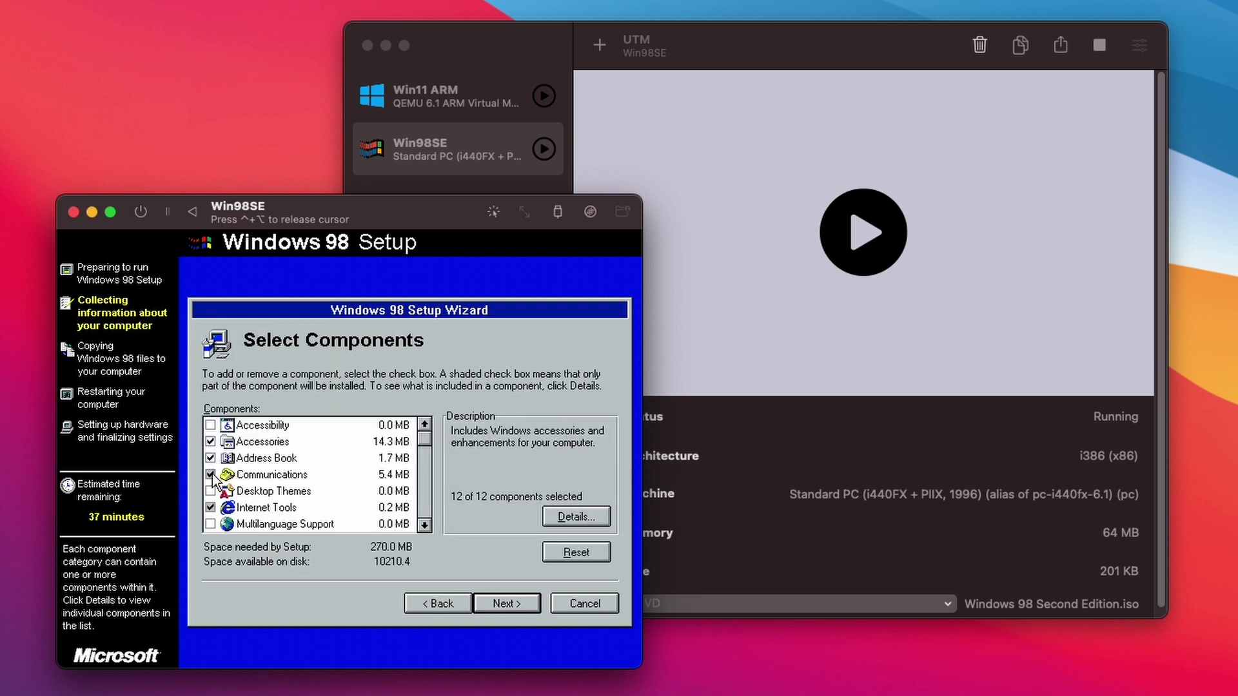
click(210, 475)
click(210, 491)
click(210, 508)
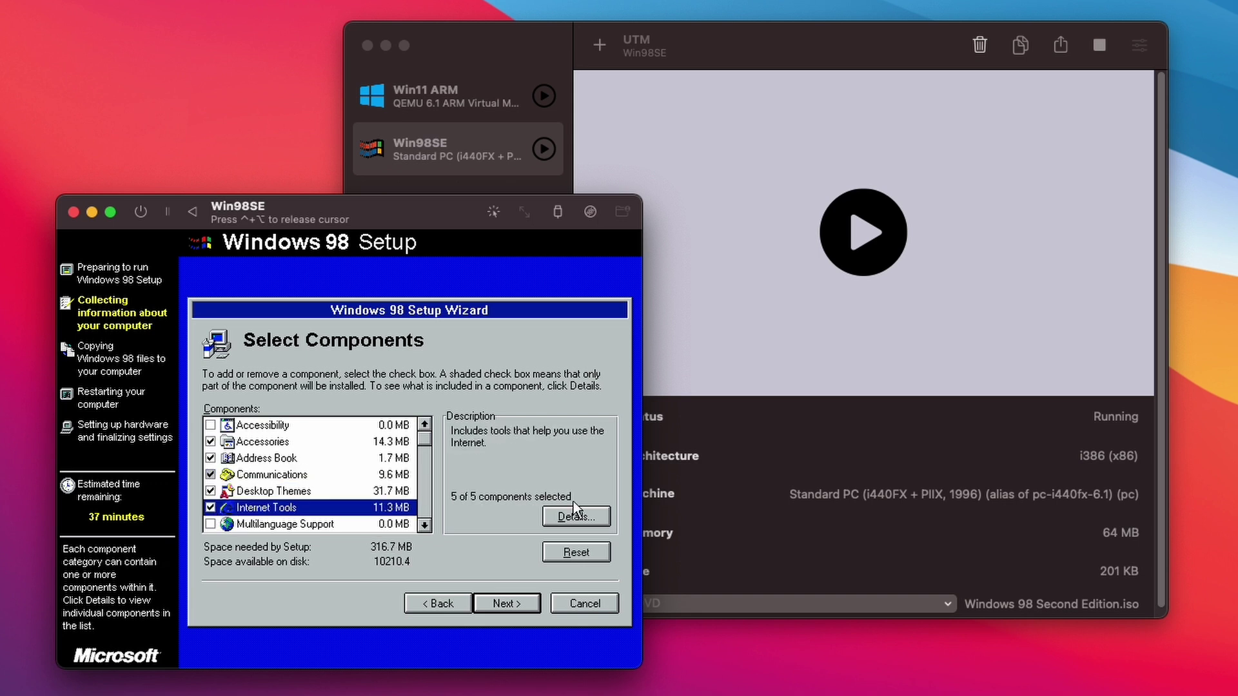
click(424, 509)
click(210, 458)
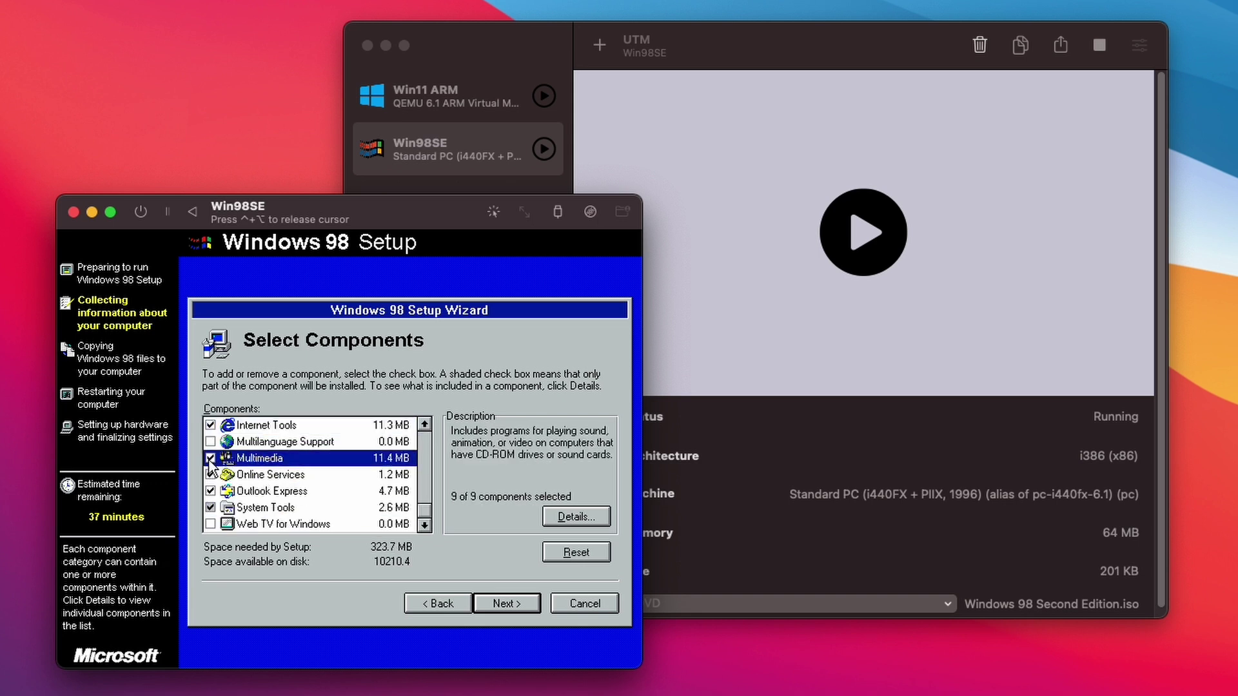
click(210, 508)
click(211, 507)
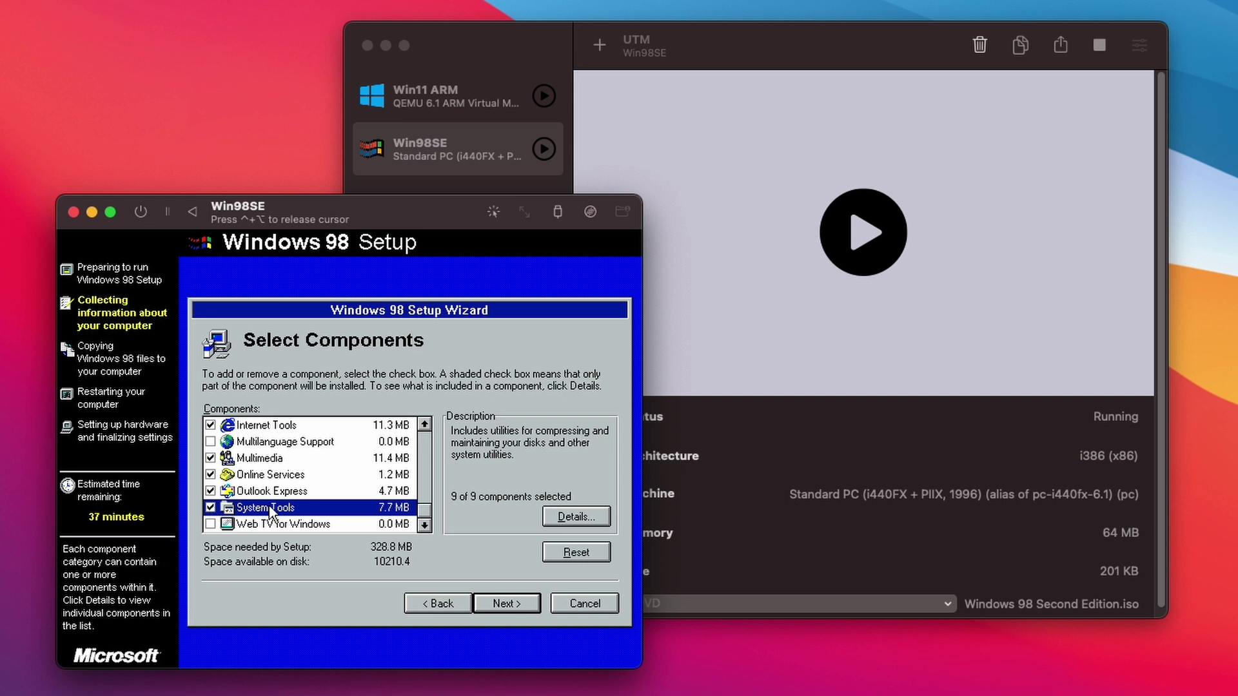
click(482, 600)
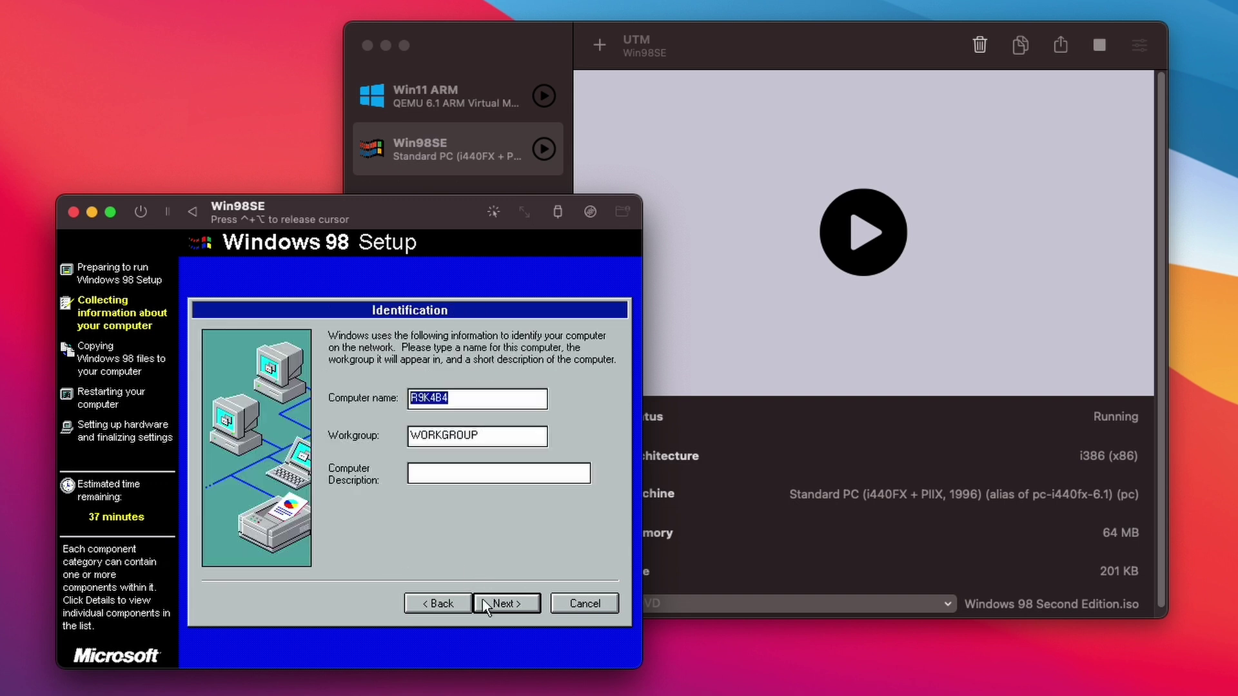
Step: Enter Win98SE as the computer name, accept default keyboard and United States location, and start copying
text(Win98SE)
click(482, 599)
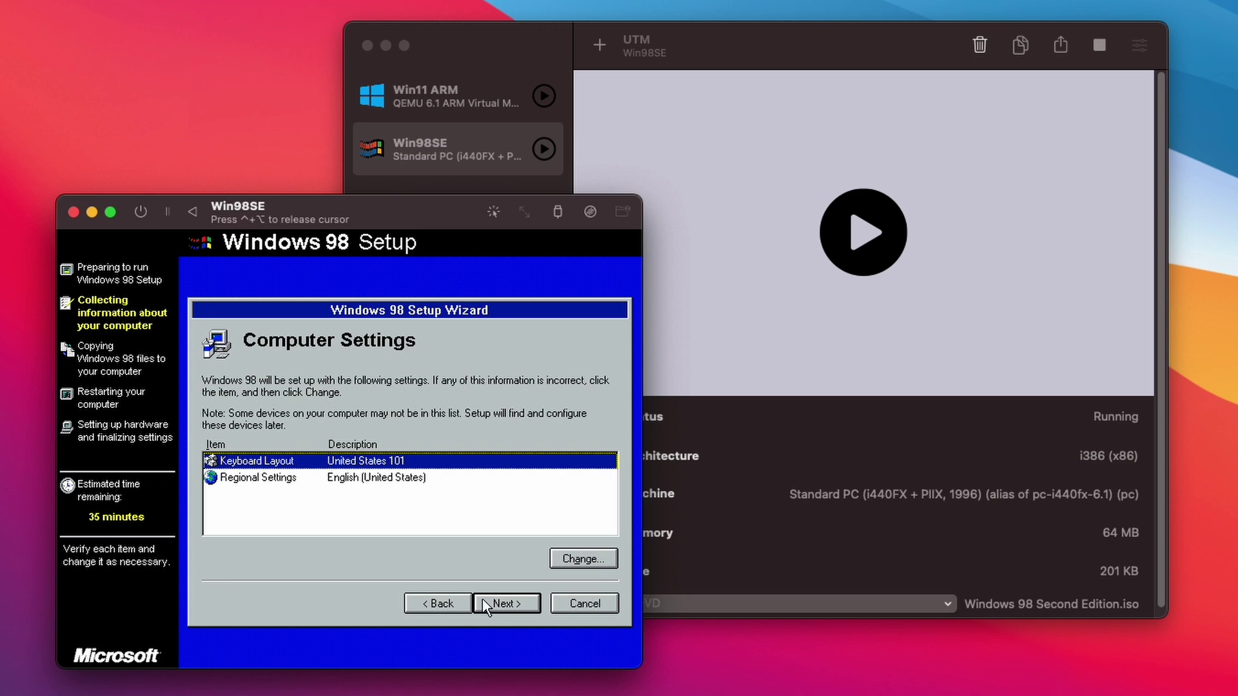
click(483, 598)
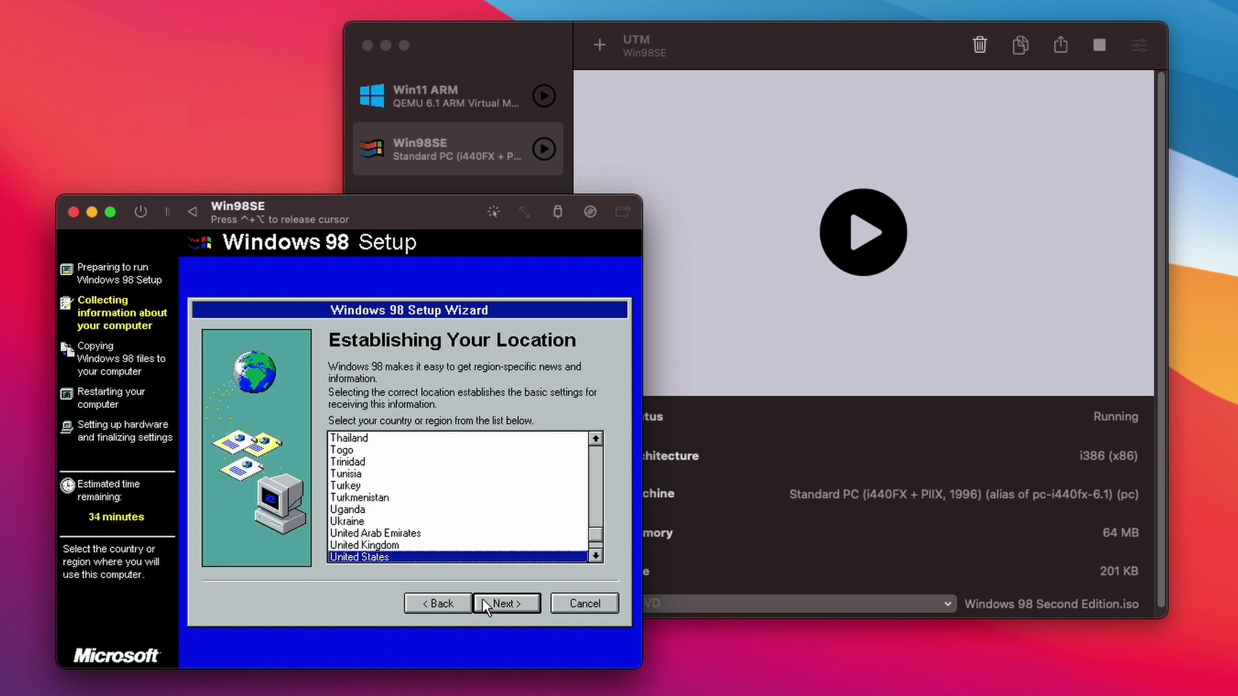
click(482, 598)
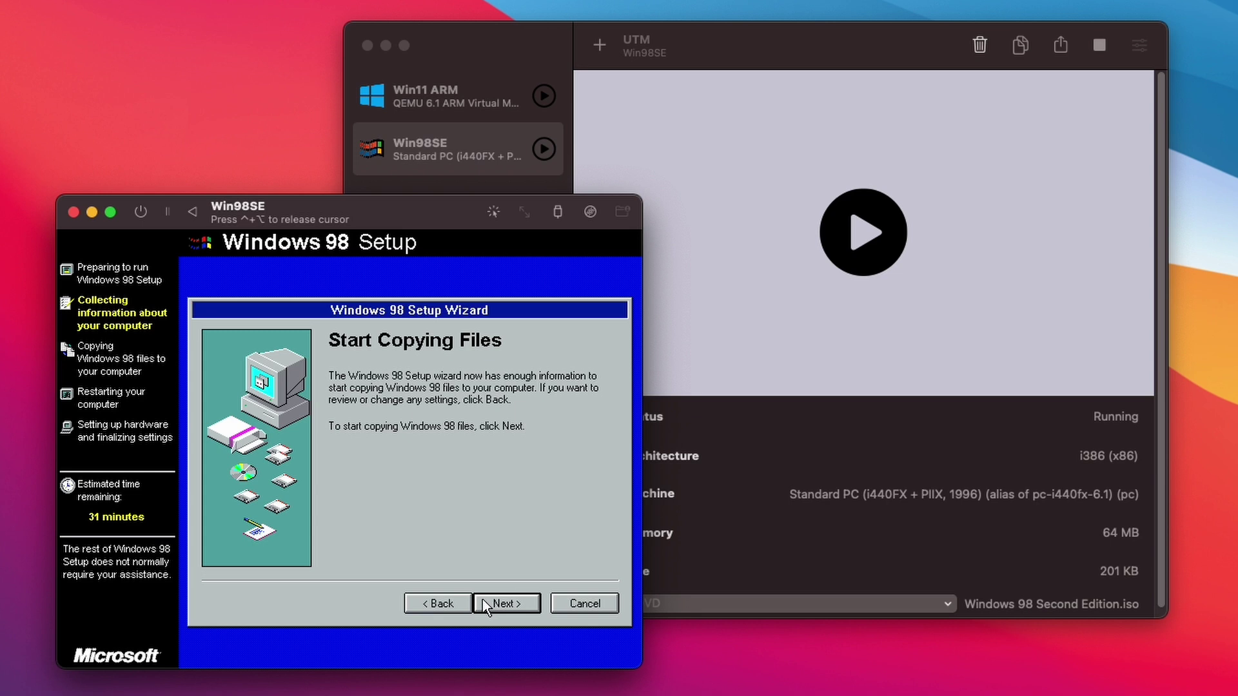
click(482, 598)
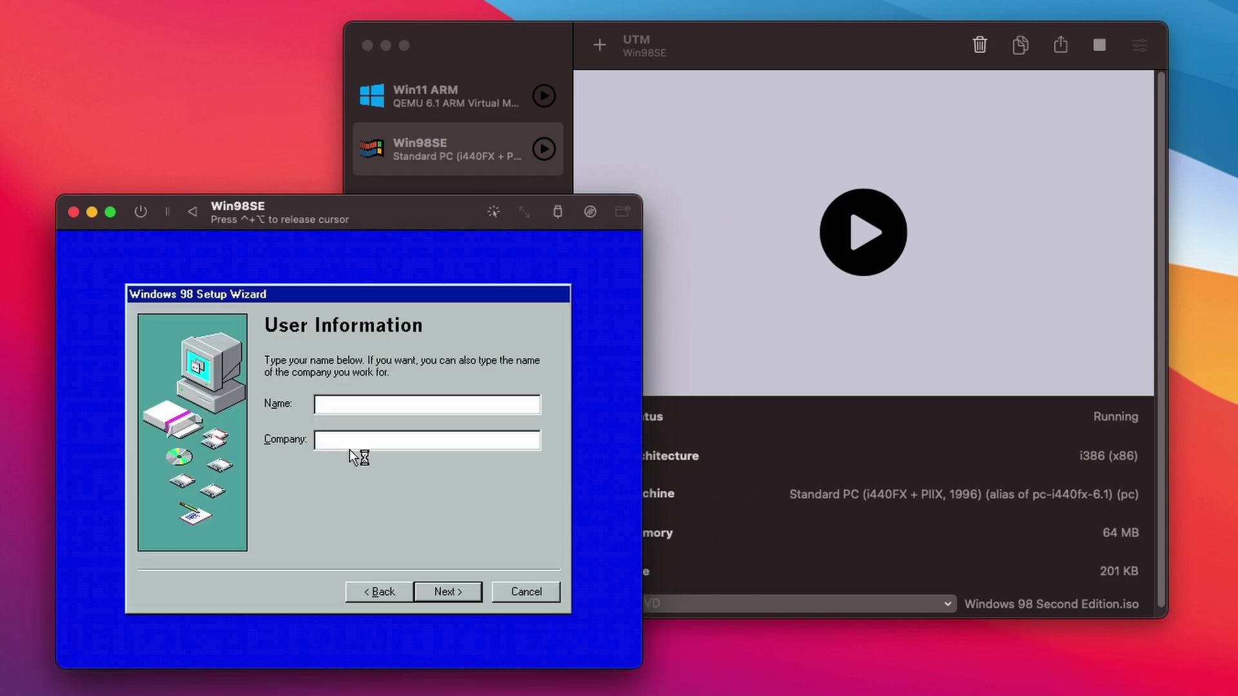
Step: Enter the user's name, accept the license agreement, type the product key, and finish the wizard
key(Return)
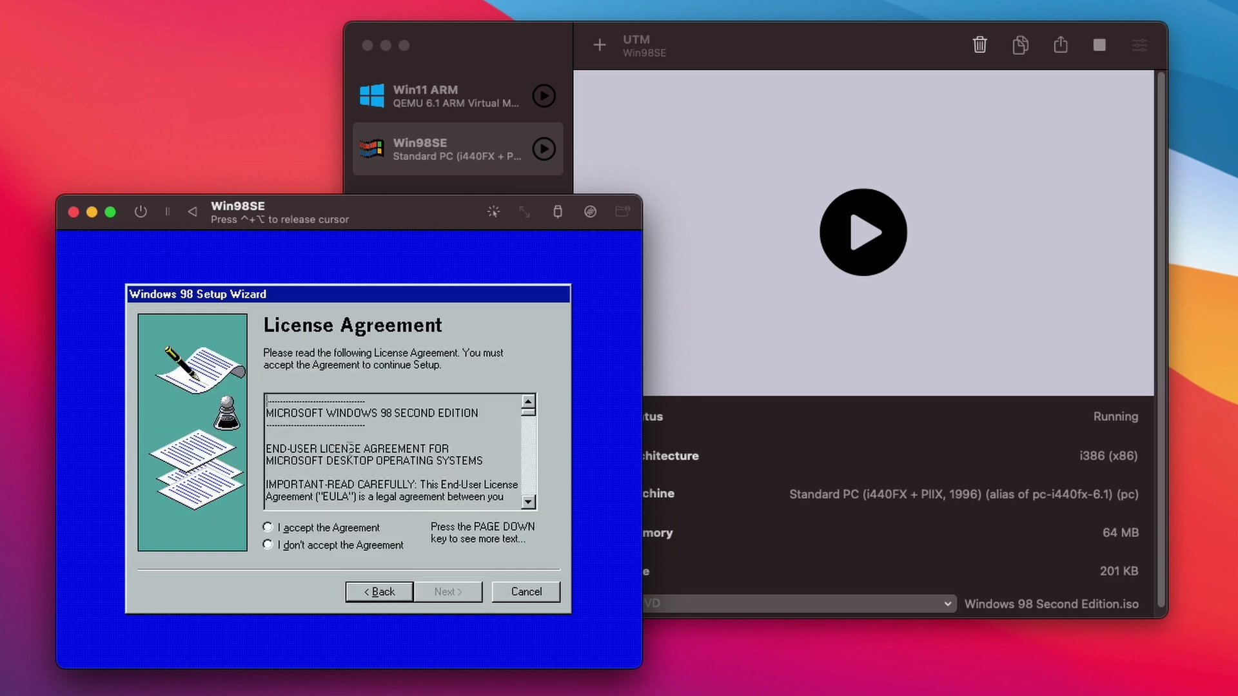
key(Return)
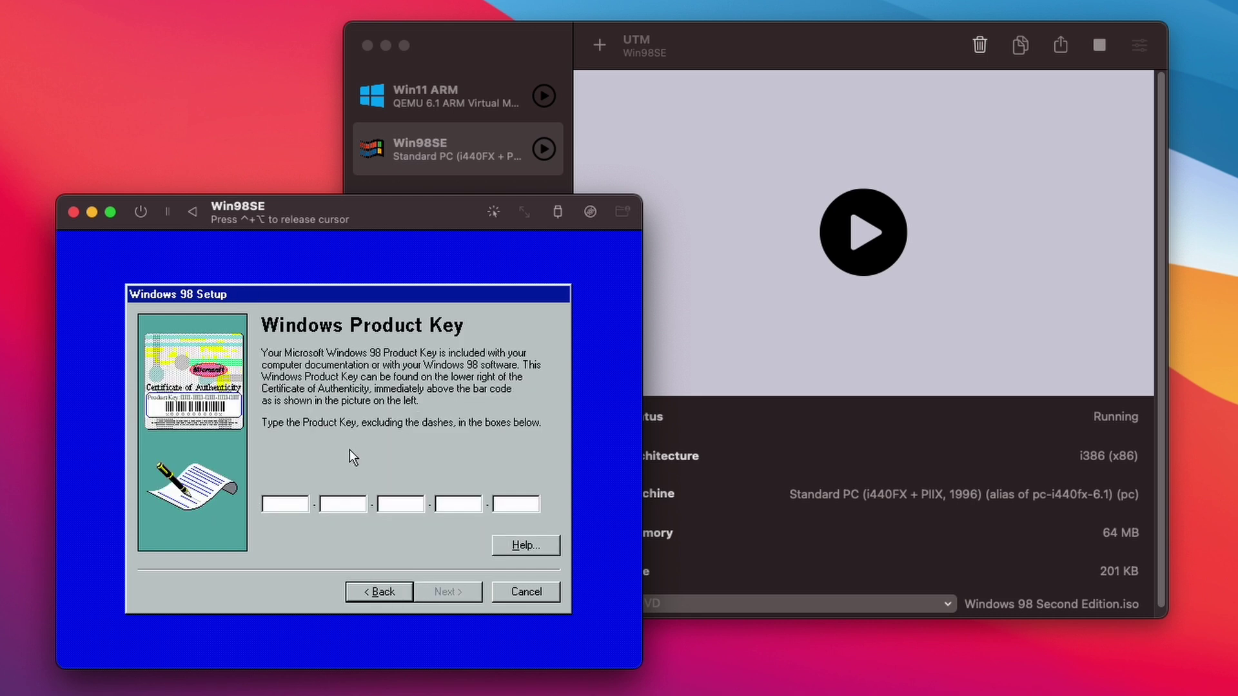
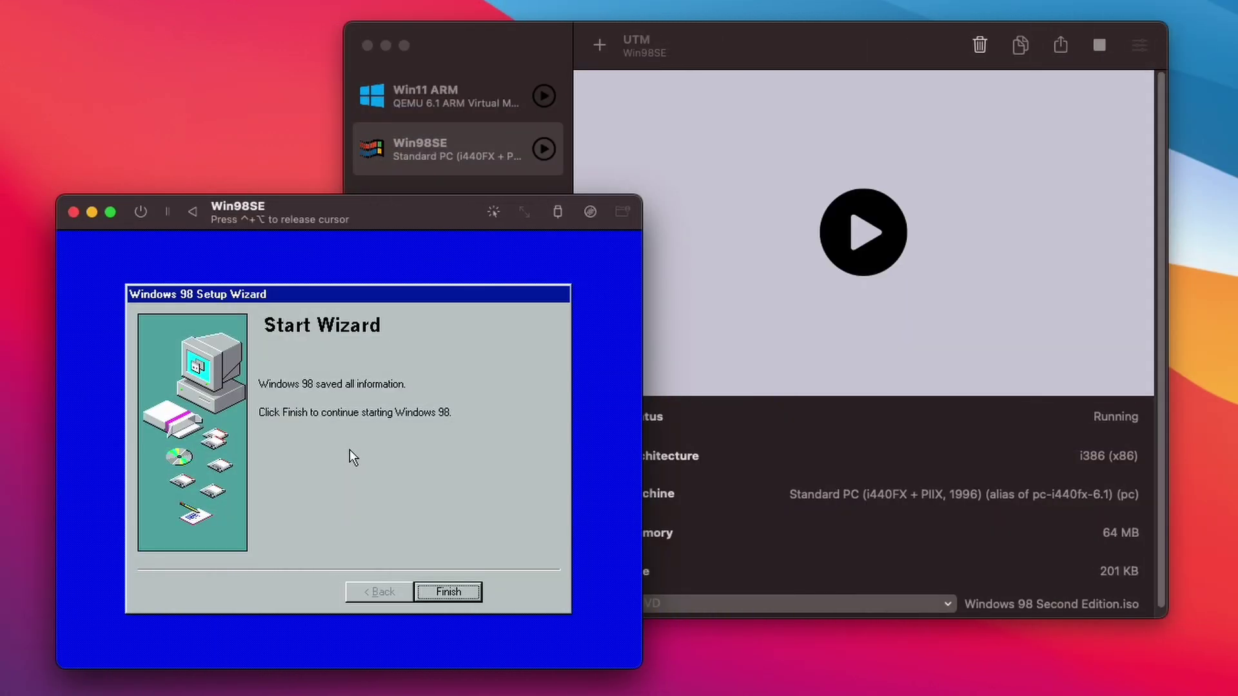
key(Return)
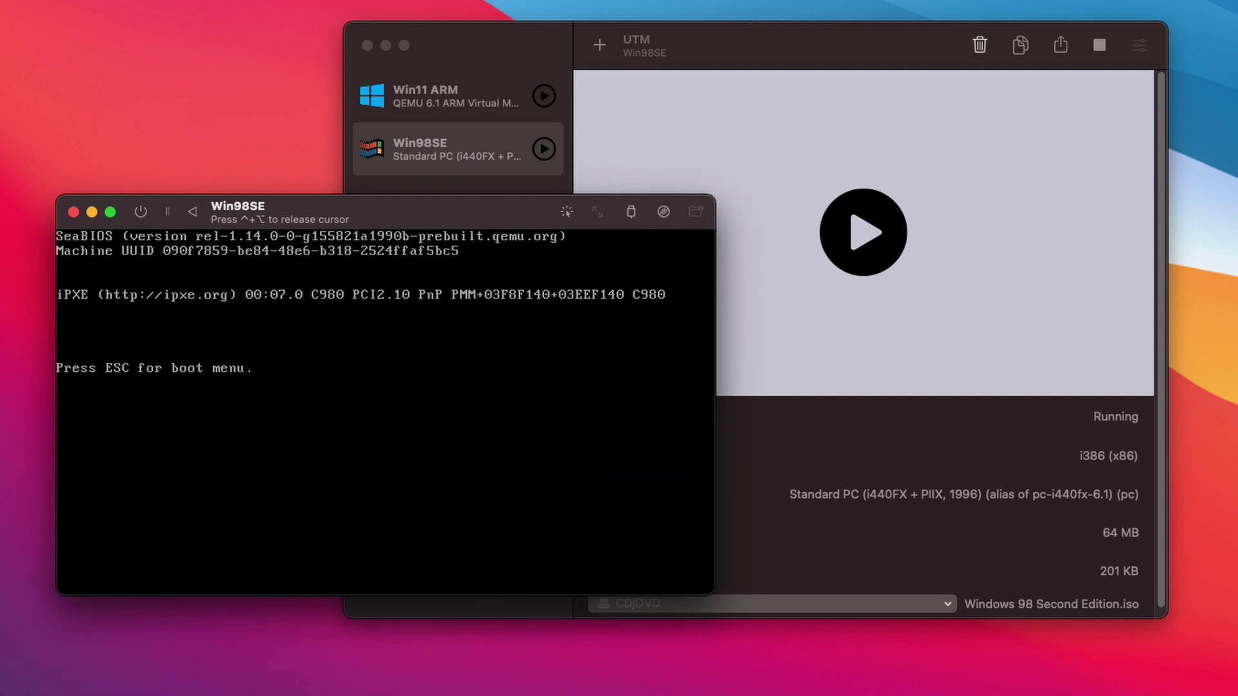
Step: Release the cursor, force-stop the Win98SE VM, and start it again
key(ctrl+alt)
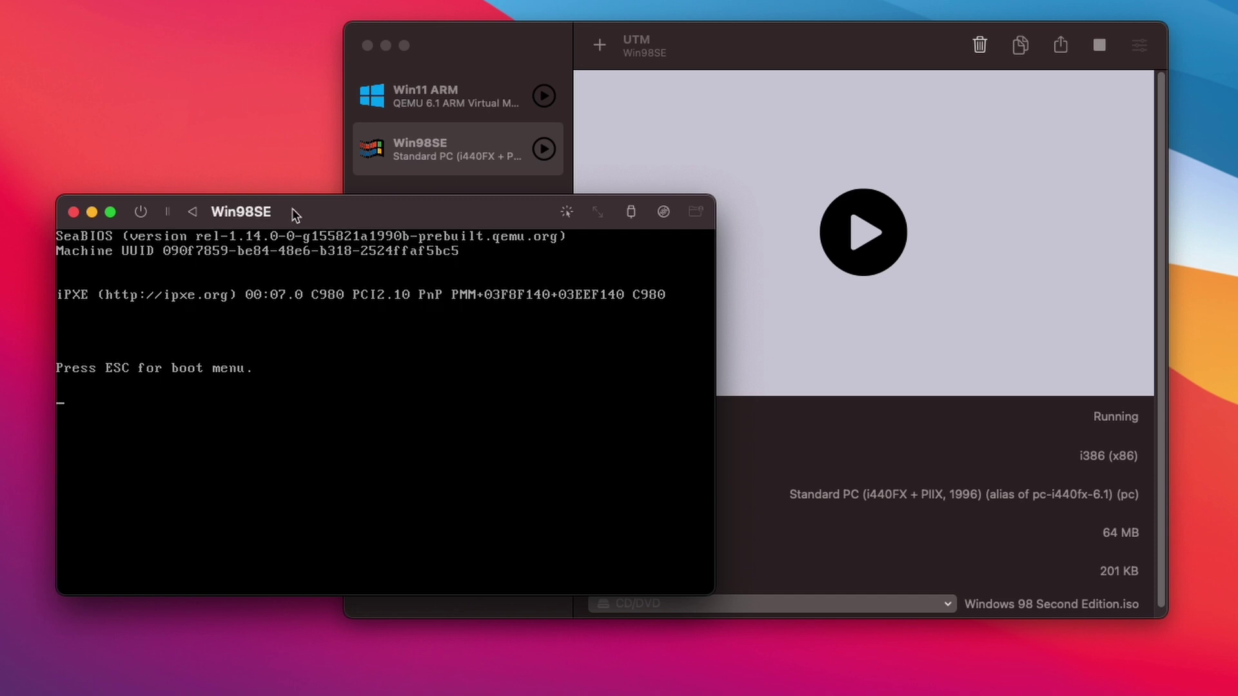
click(142, 210)
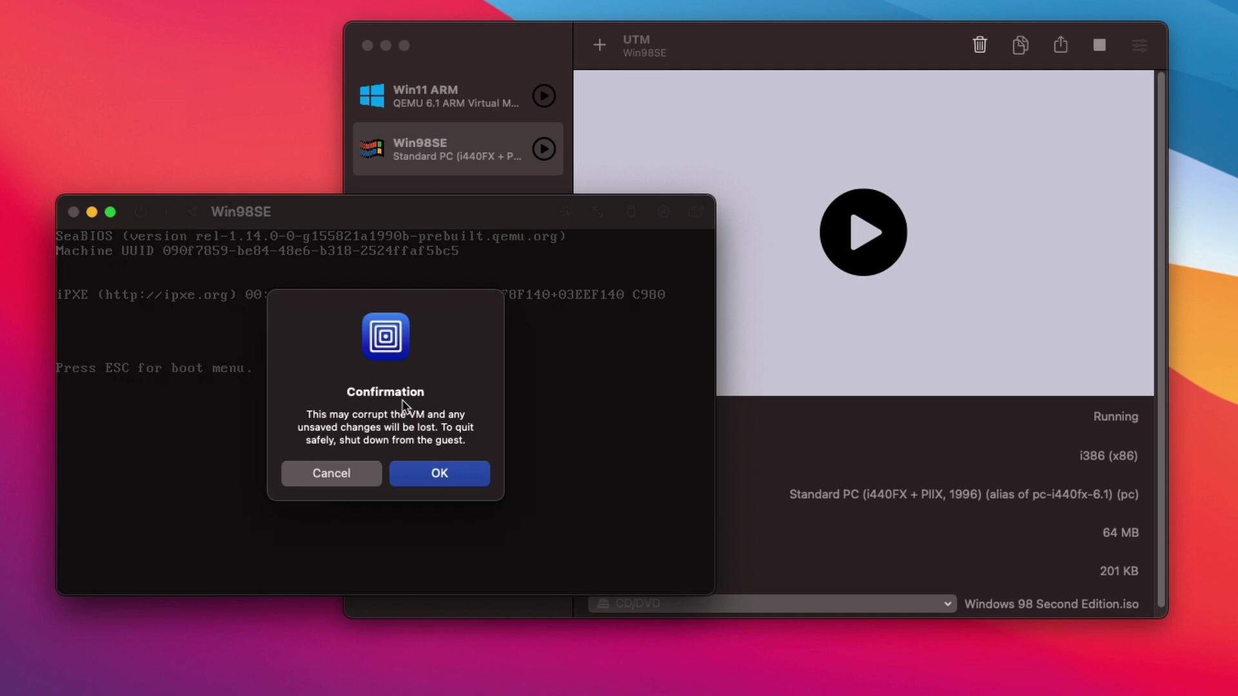
click(439, 475)
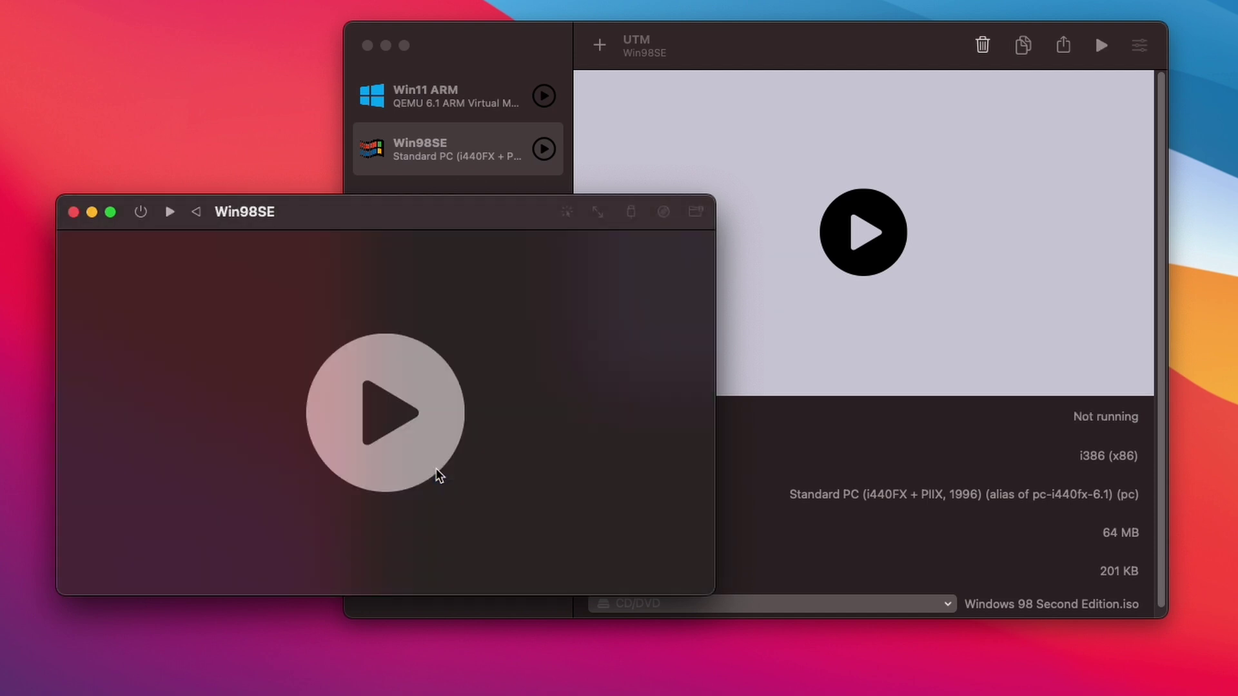
click(383, 414)
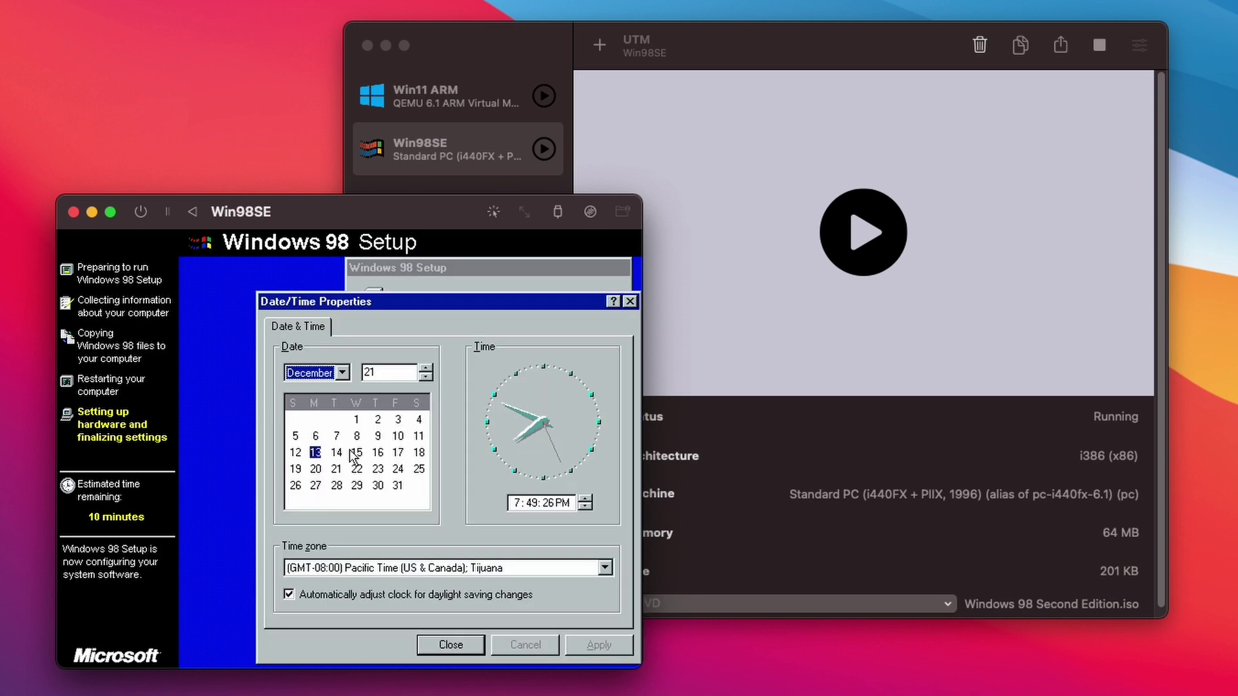
Step: Close Date/Time Properties so setup finishes updating settings and reboots the VM
key(Return)
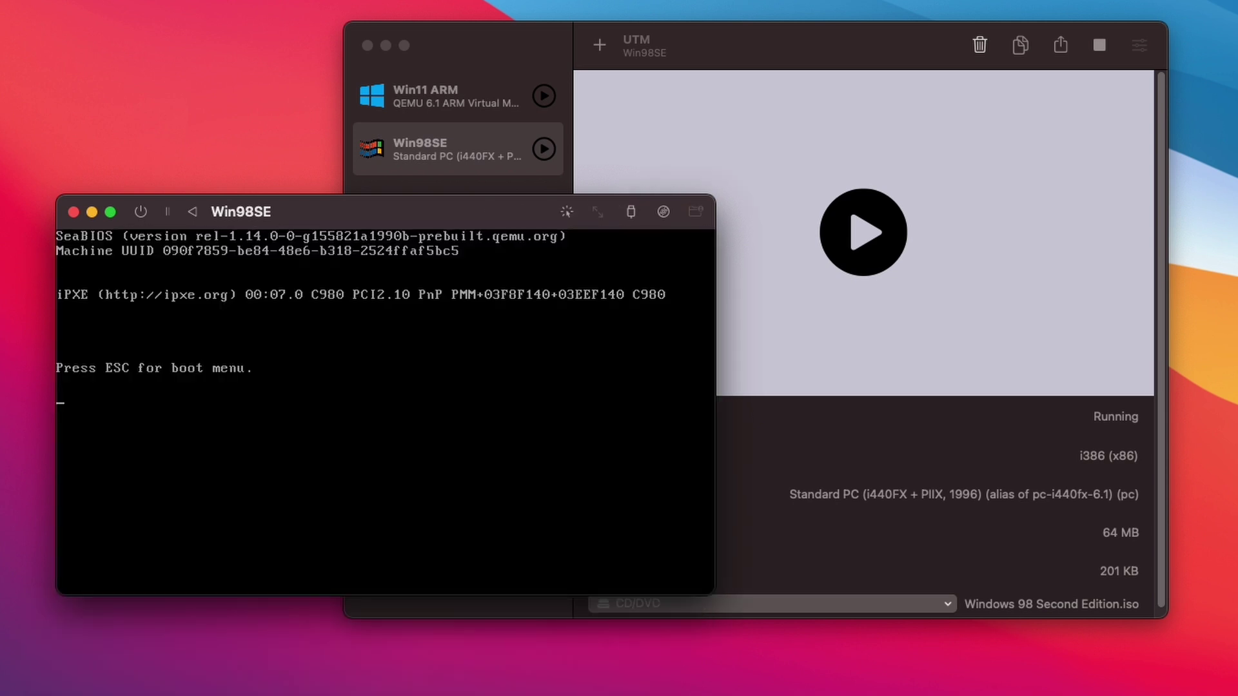
Step: Focus the VM window and accept the blank Windows password prompt to reach the desktop
click(419, 481)
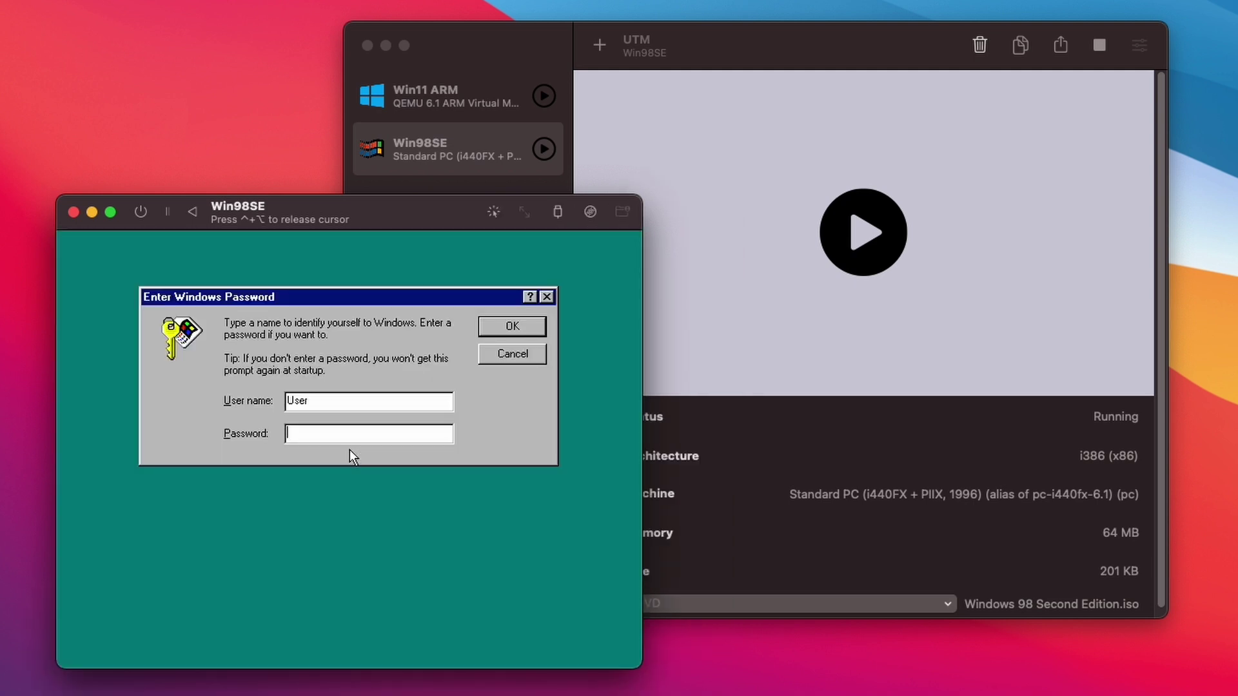
key(Return)
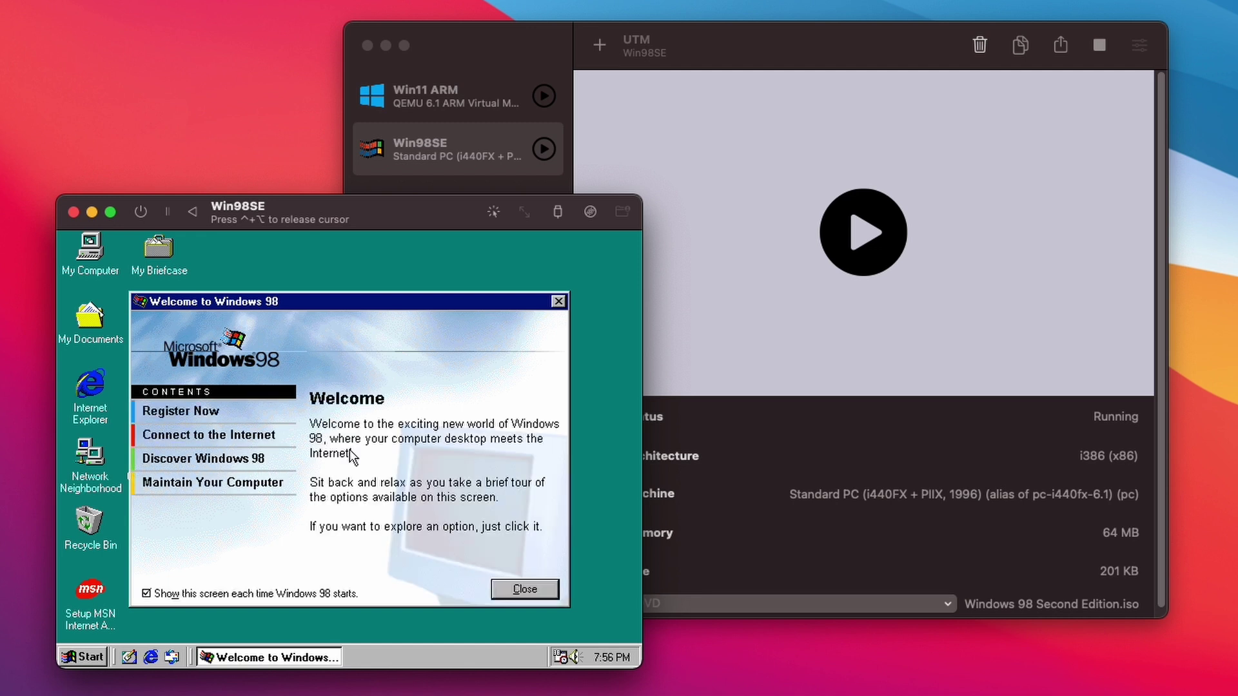
Step: Uncheck 'Show this screen each time Windows 98 starts' and close the Welcome screen
click(320, 596)
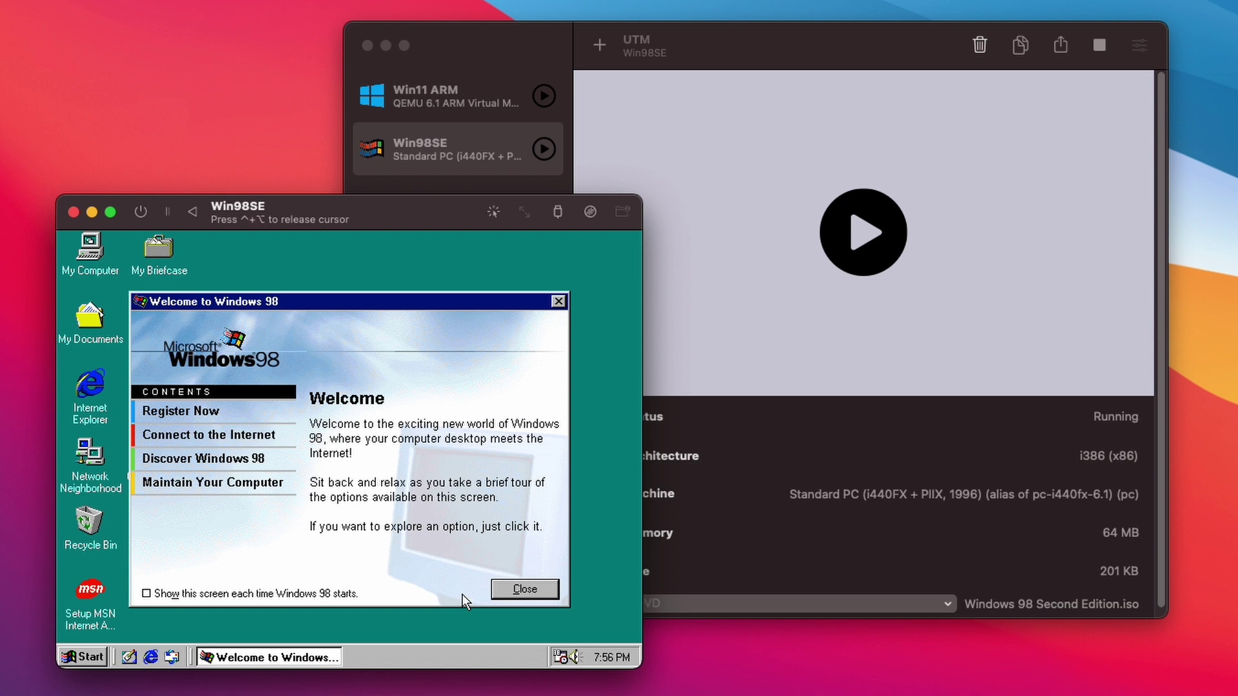
click(503, 591)
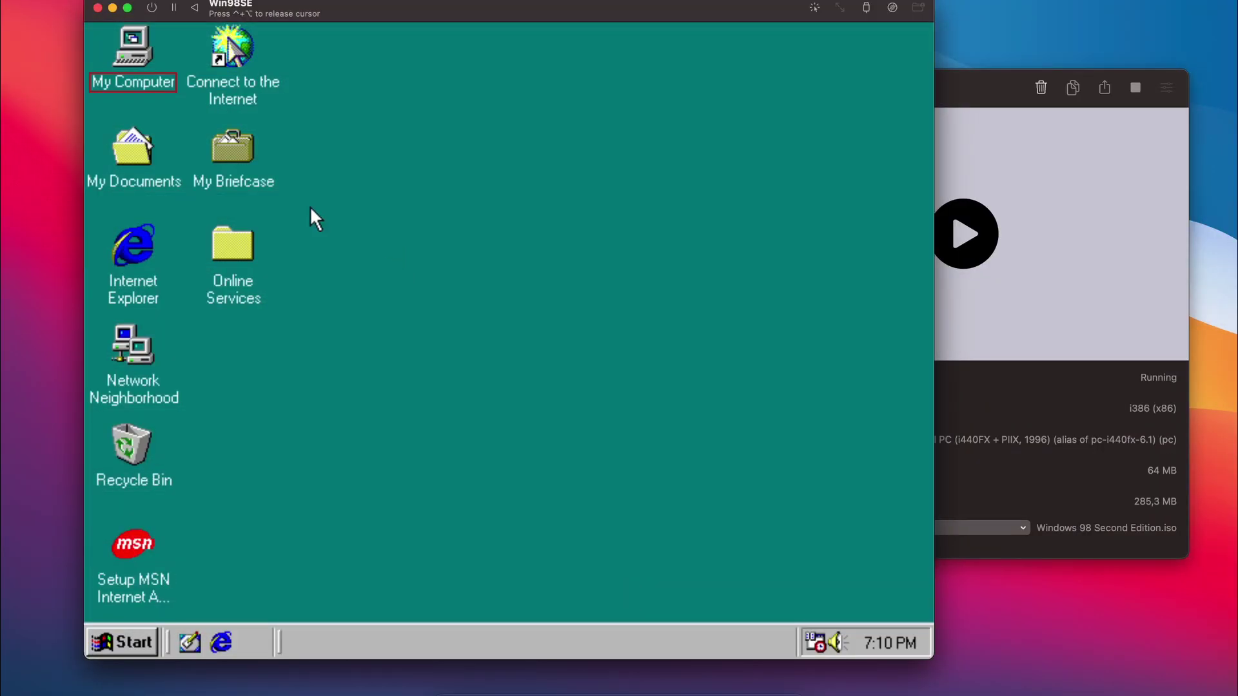
right_click(123, 56)
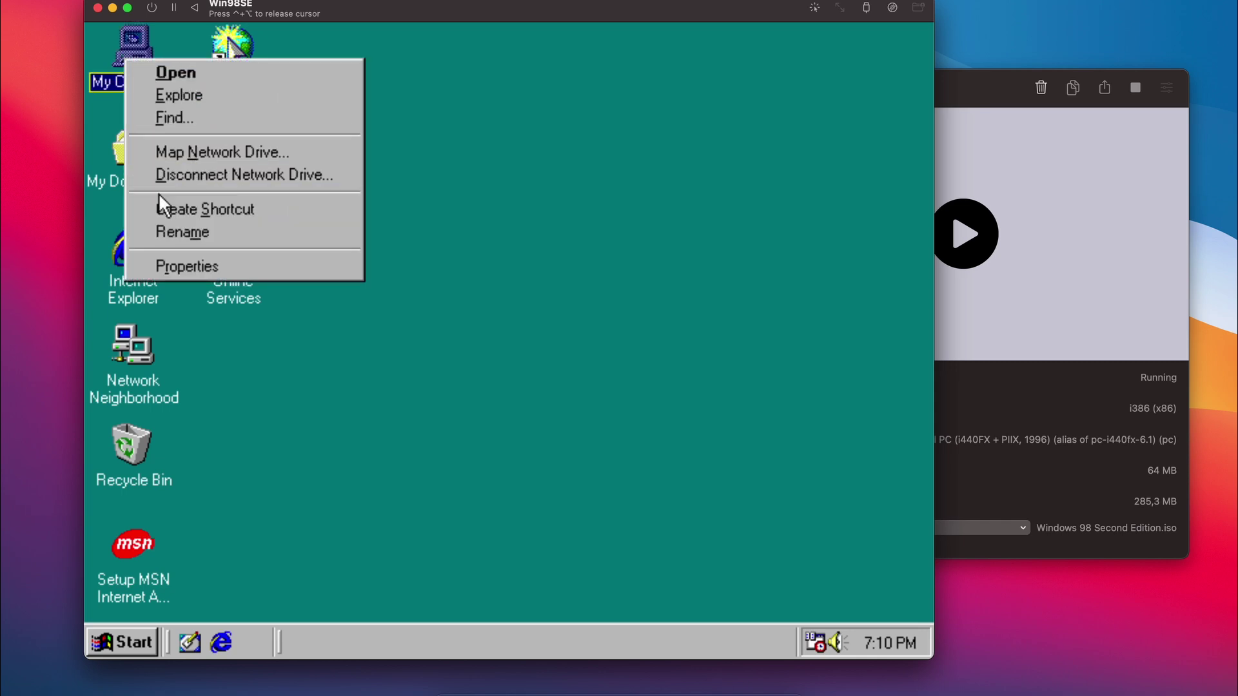
click(177, 263)
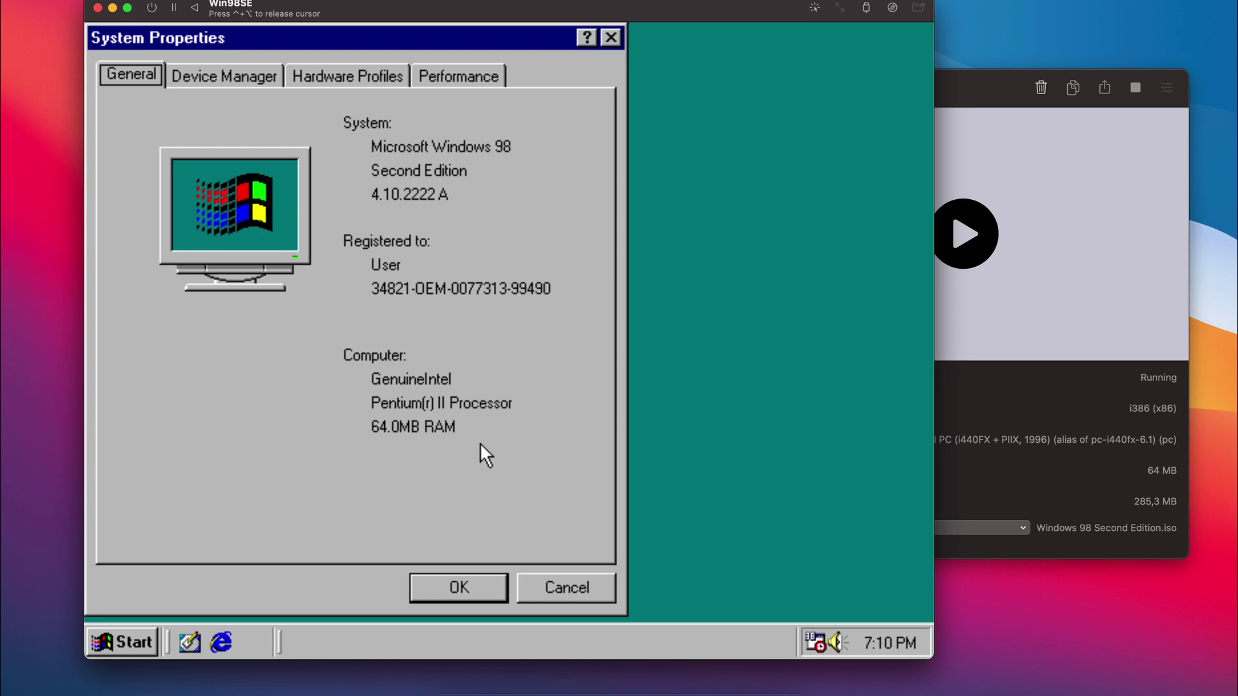
click(246, 67)
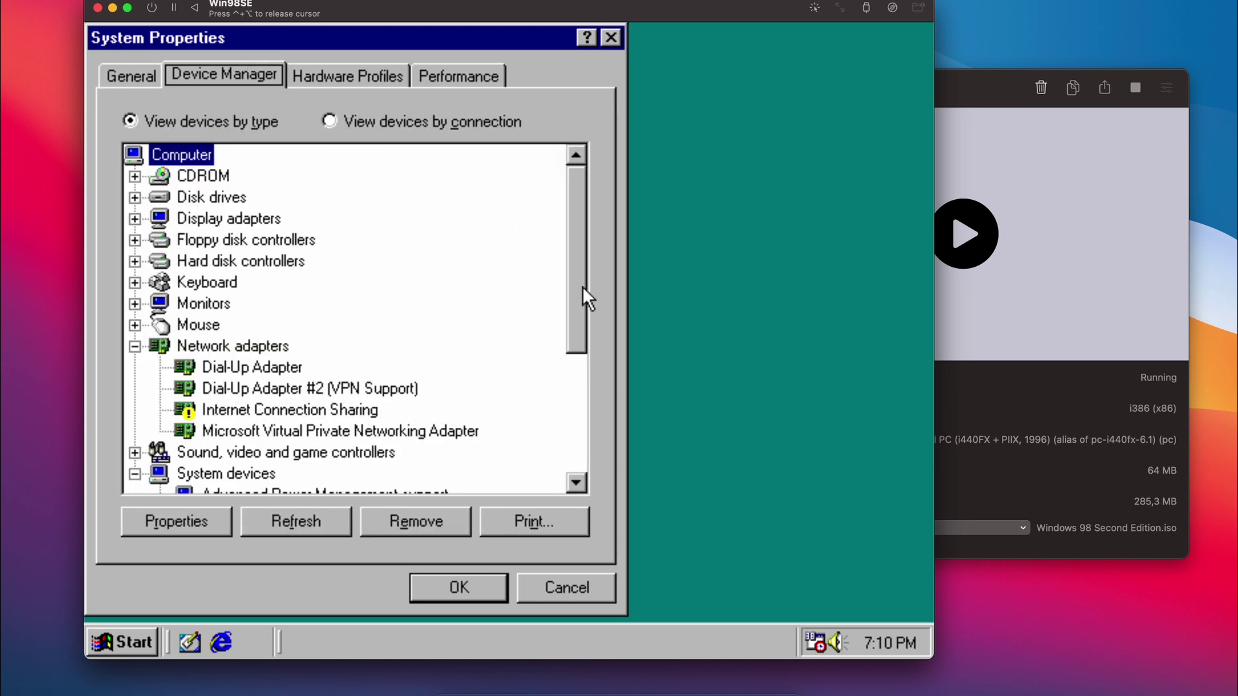
drag(582, 285, 578, 400)
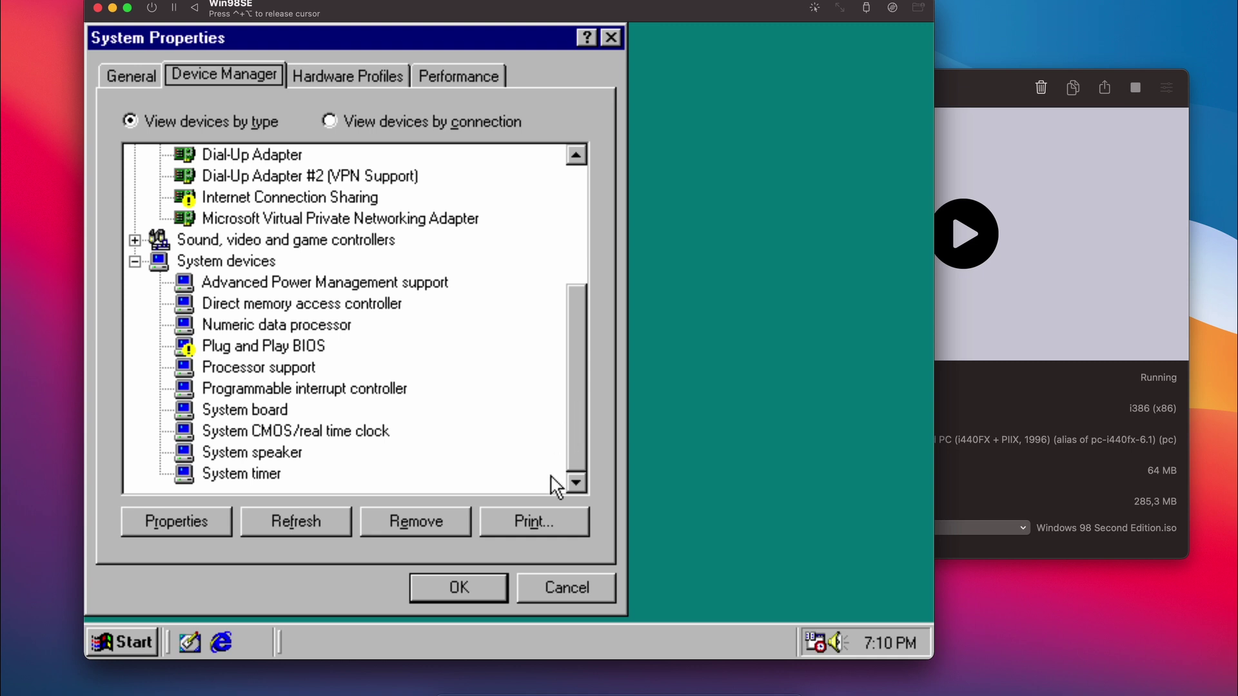
click(488, 583)
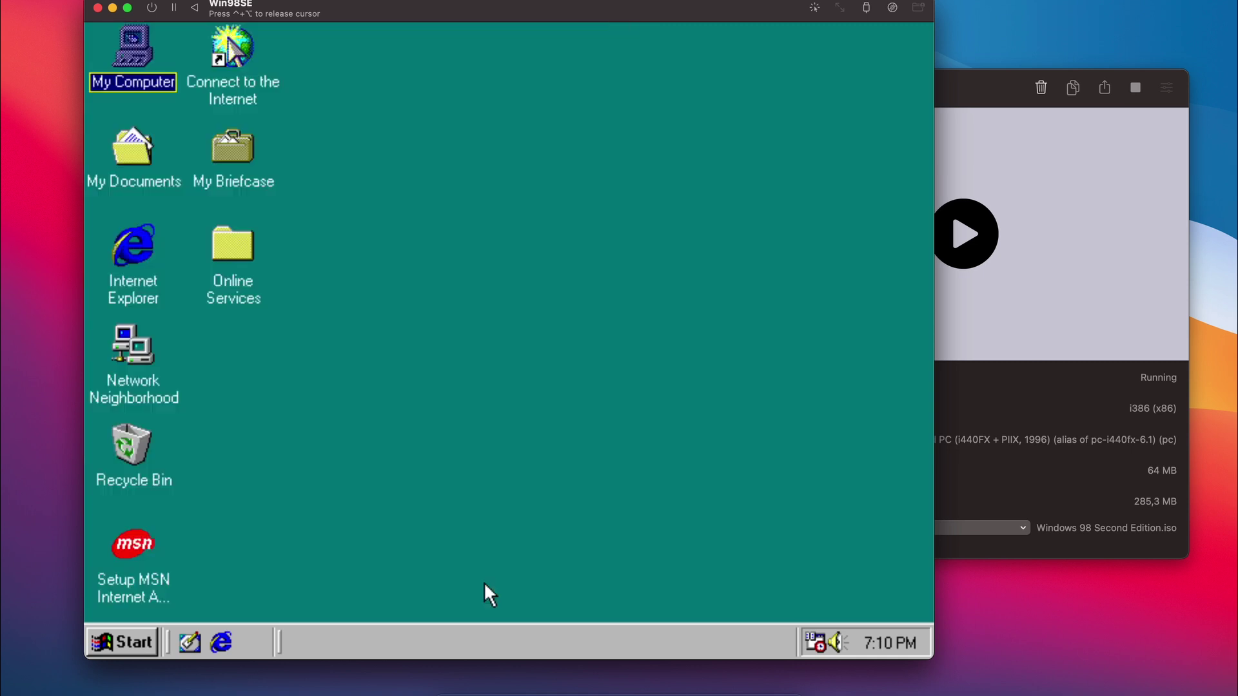
Step: Set Display Properties to 800 by 600 and High Color (16 bit), applied without restarting, and keep it
right_click(530, 288)
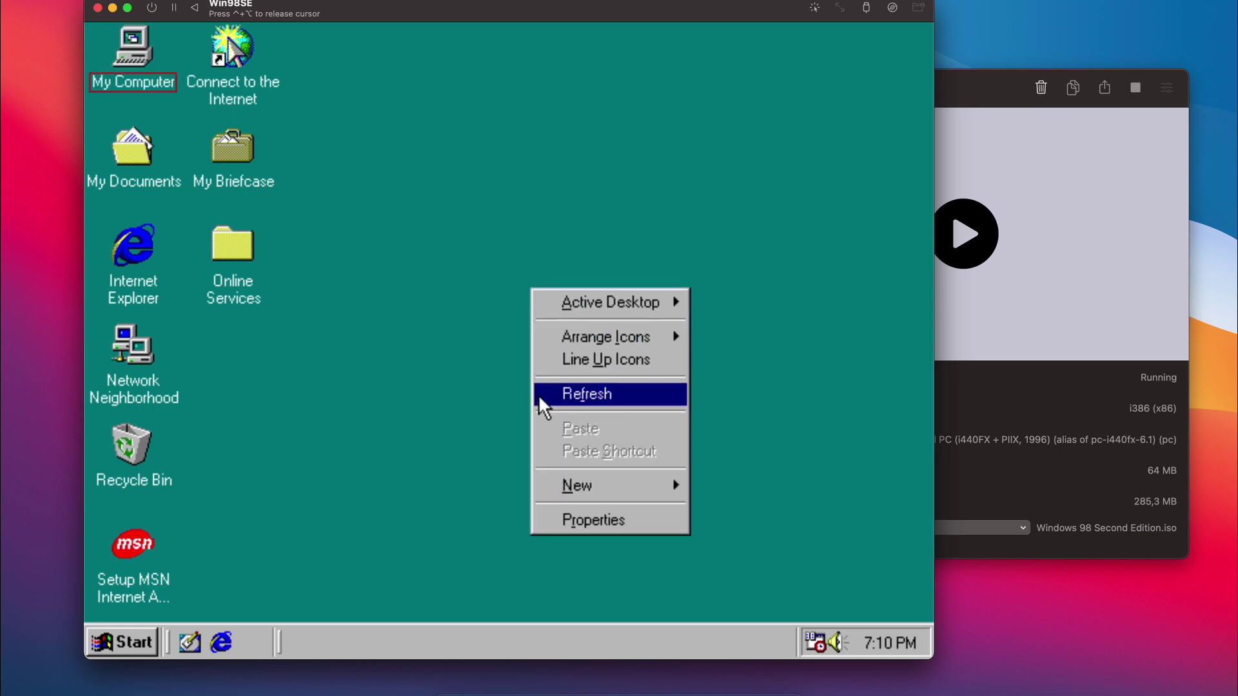
click(567, 521)
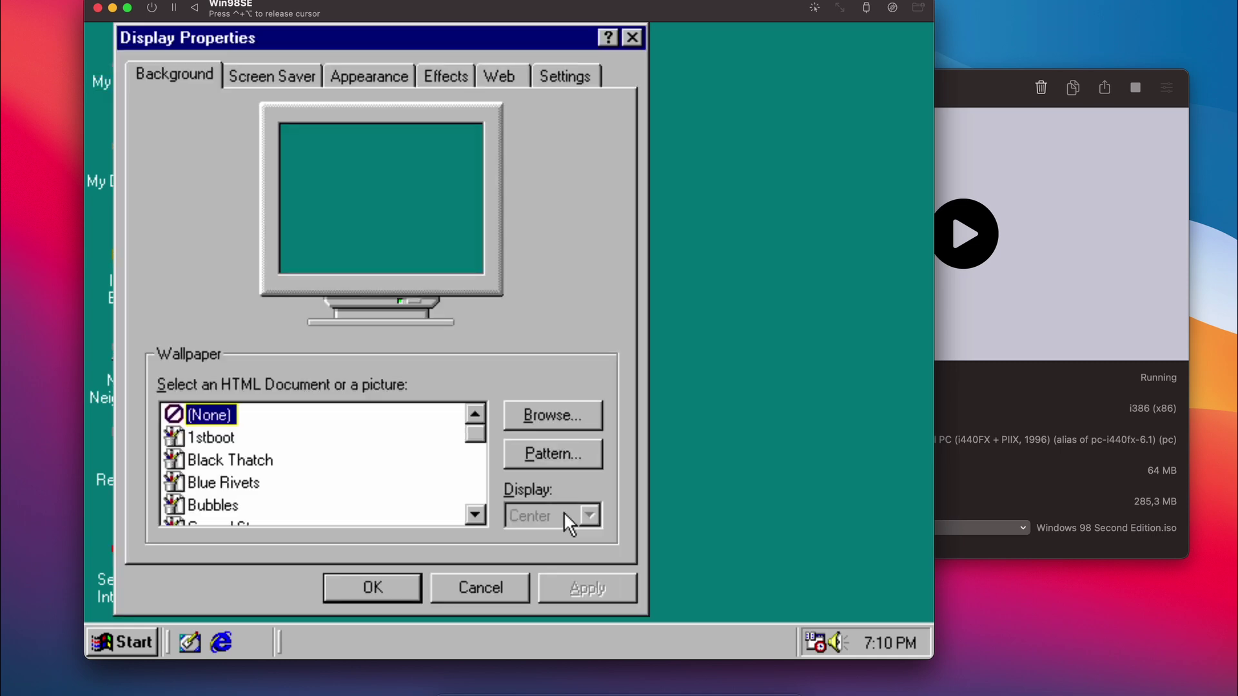
click(578, 76)
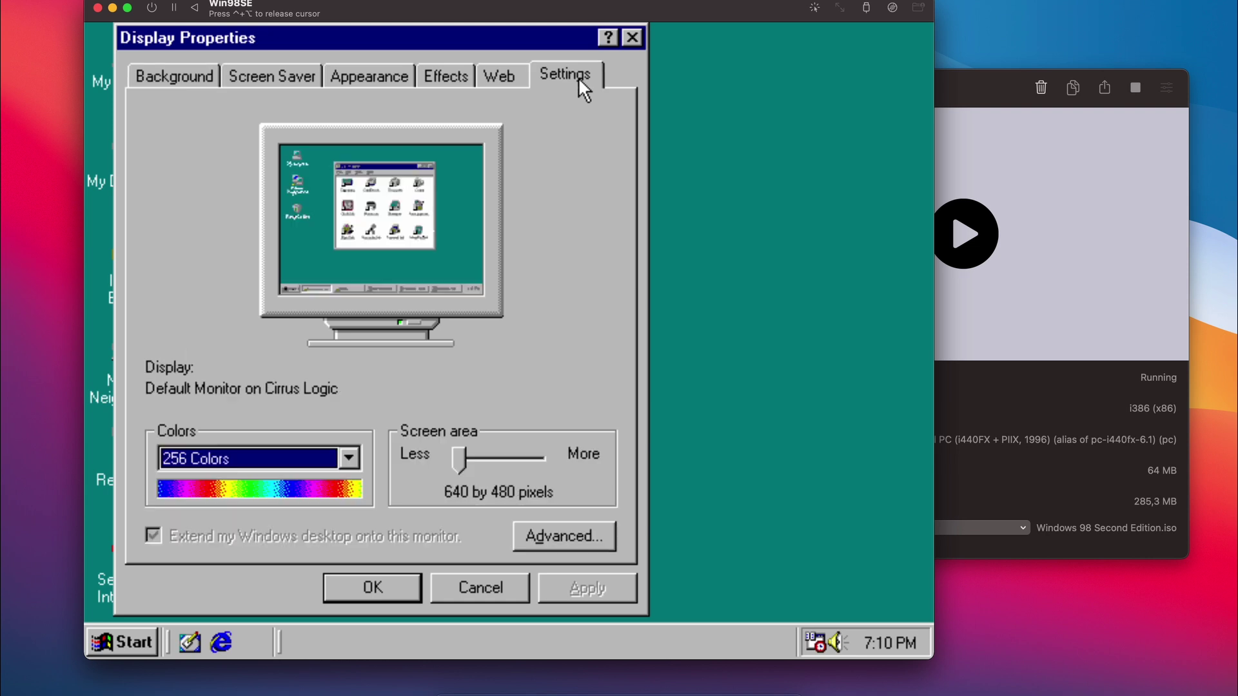
click(494, 466)
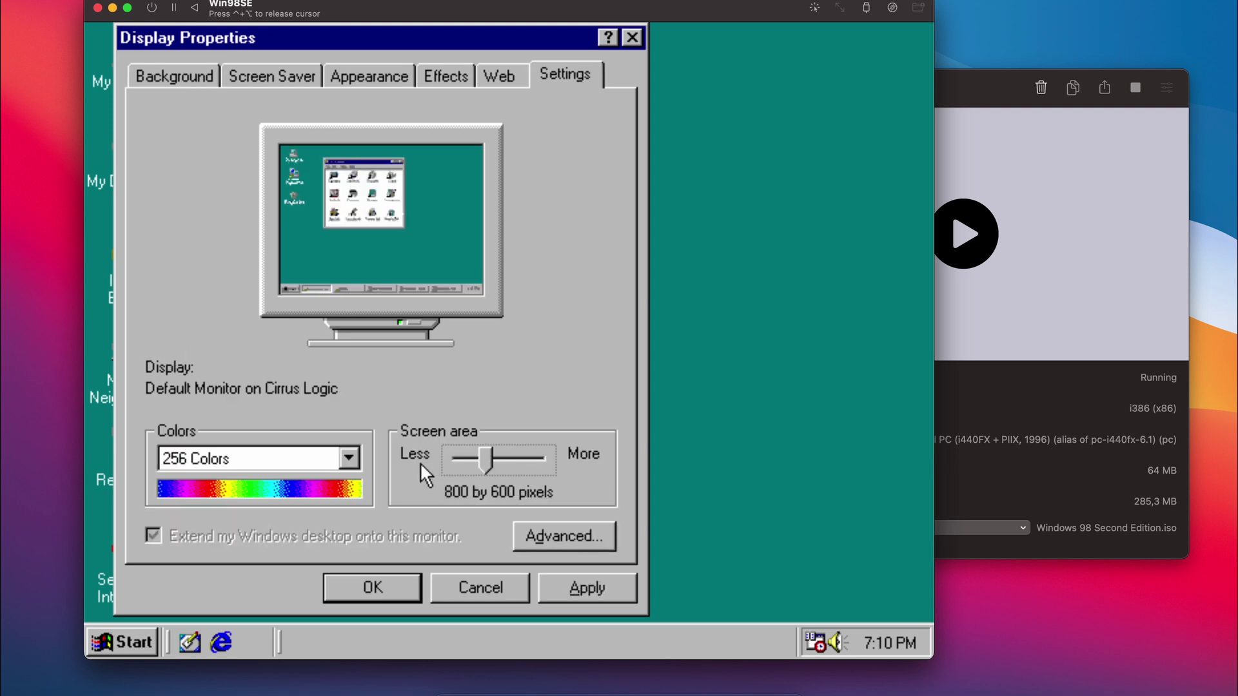
click(354, 454)
click(334, 510)
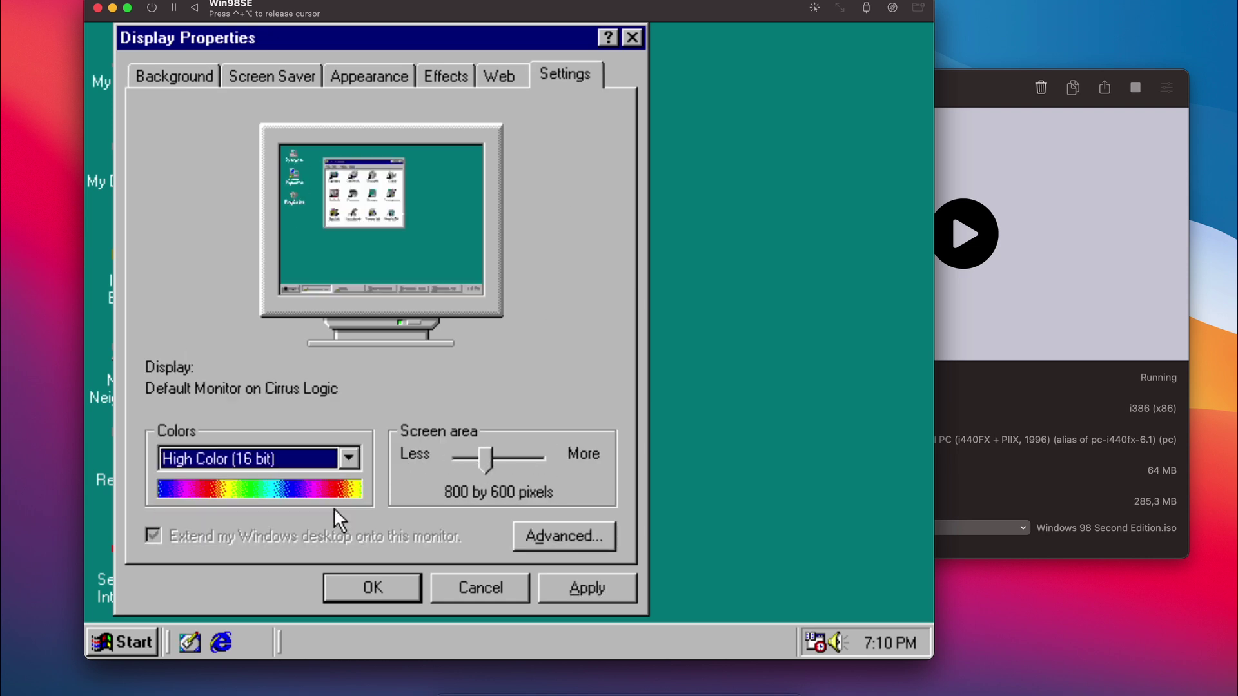
click(547, 592)
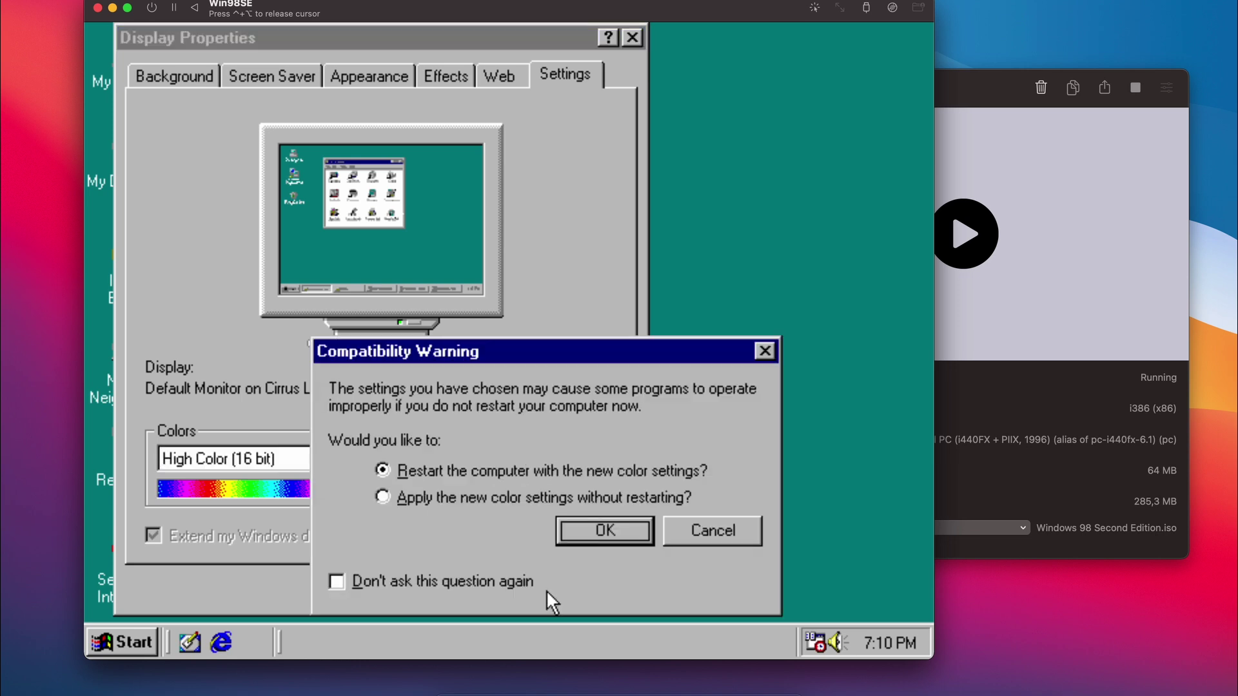
click(581, 501)
click(578, 524)
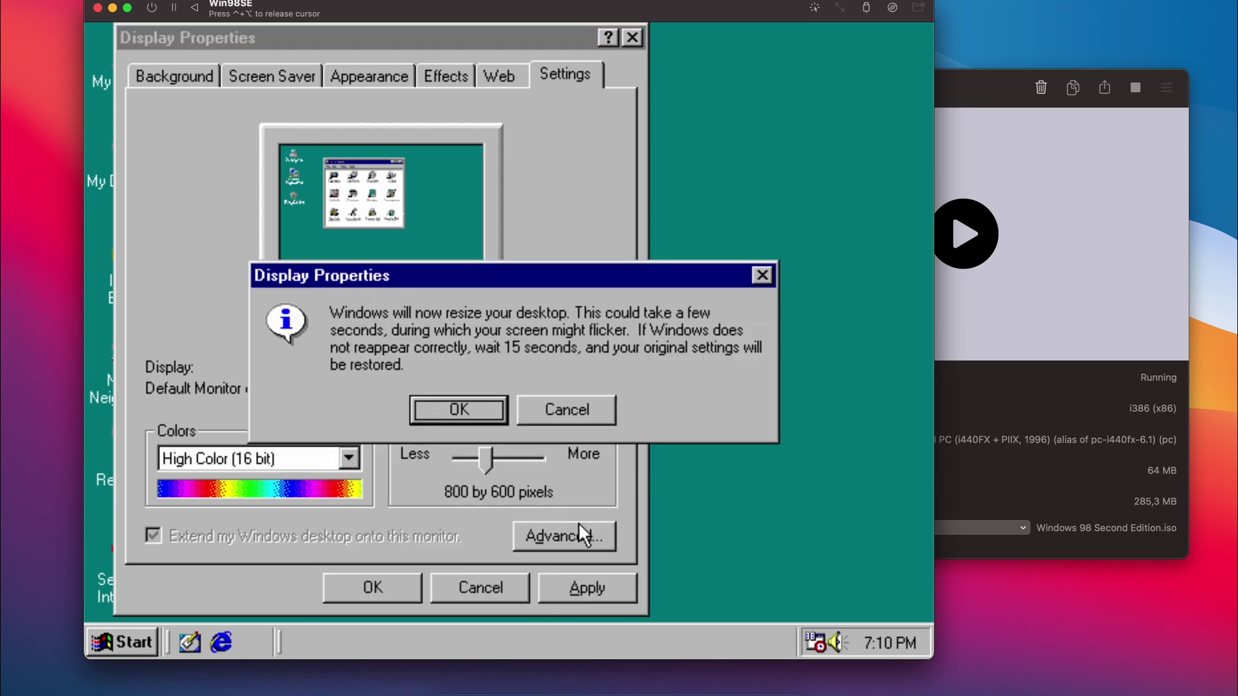
click(475, 397)
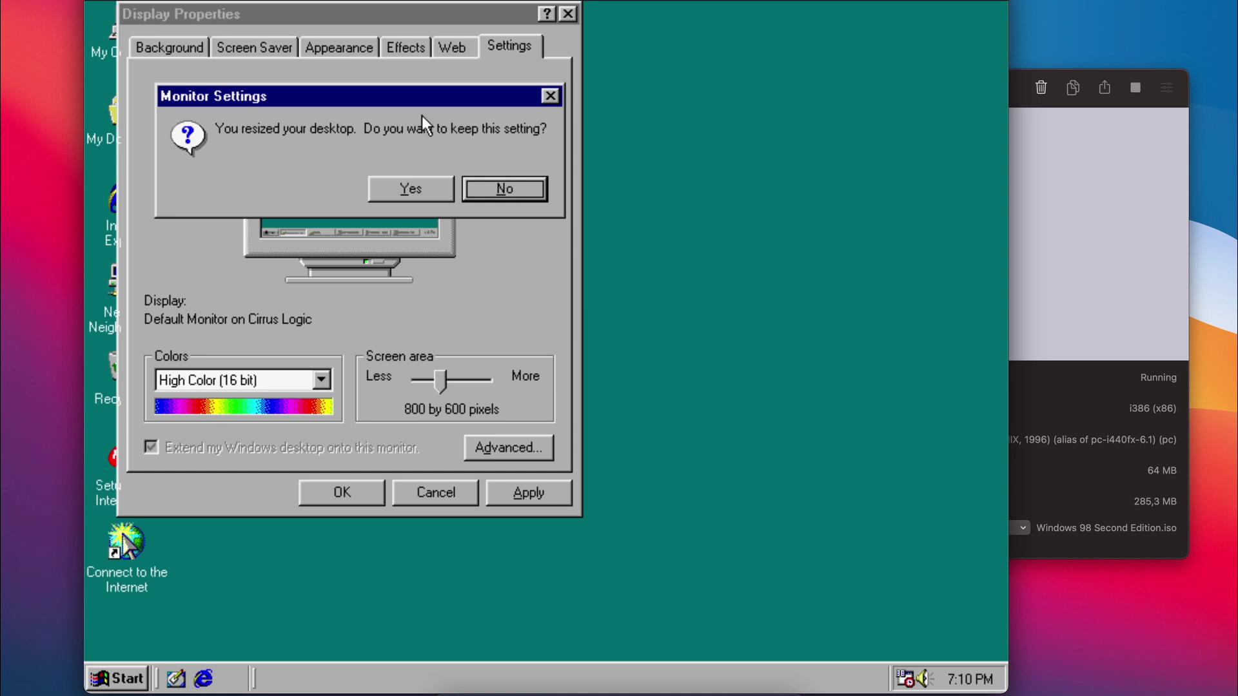
click(412, 187)
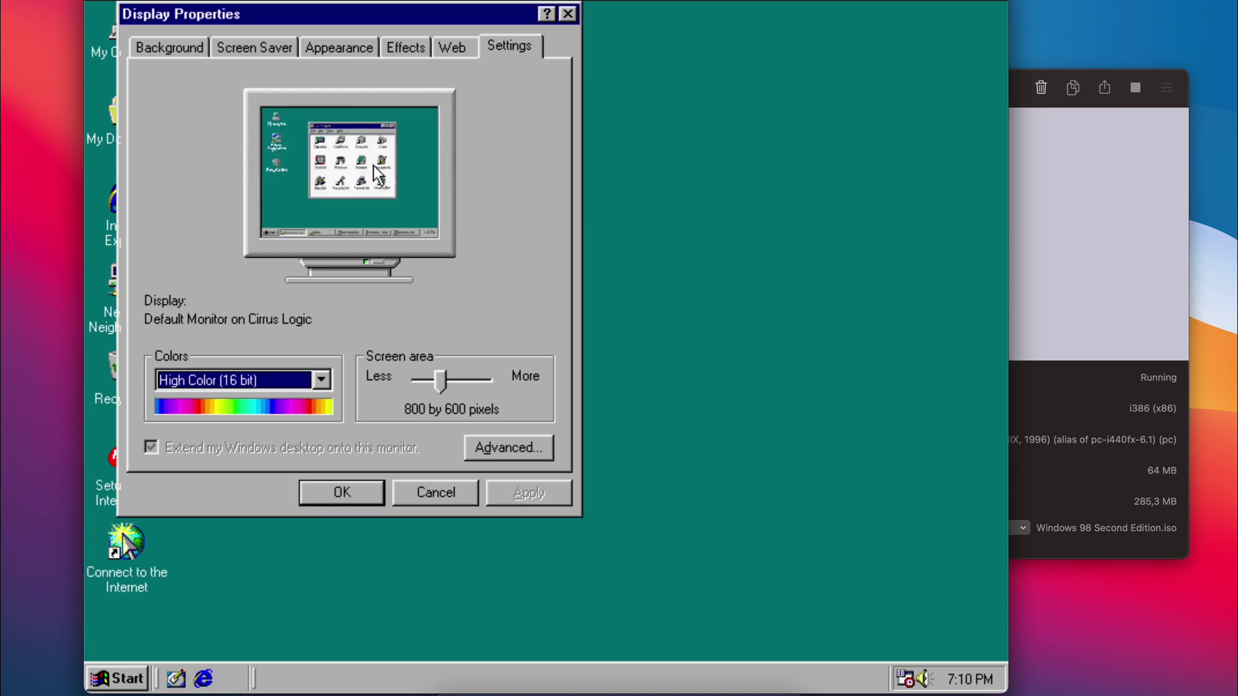
Step: Set the desktop wallpaper to Clouds with Stretch display
click(196, 52)
click(436, 408)
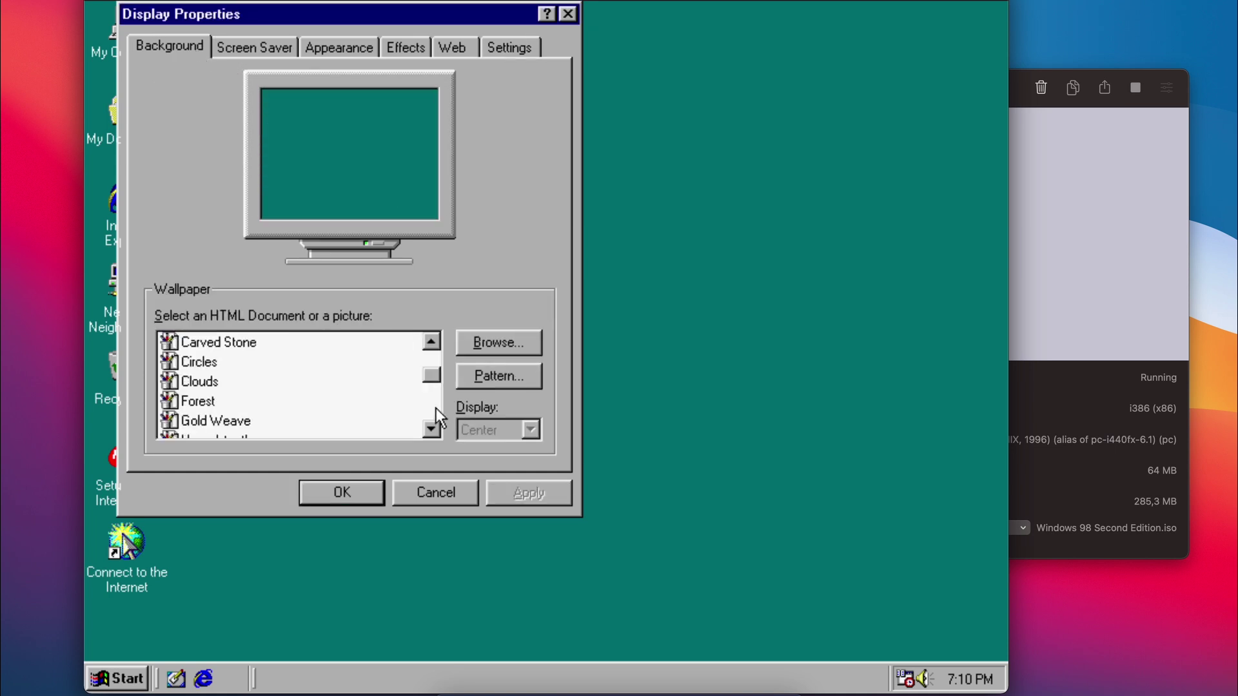
click(213, 385)
click(467, 431)
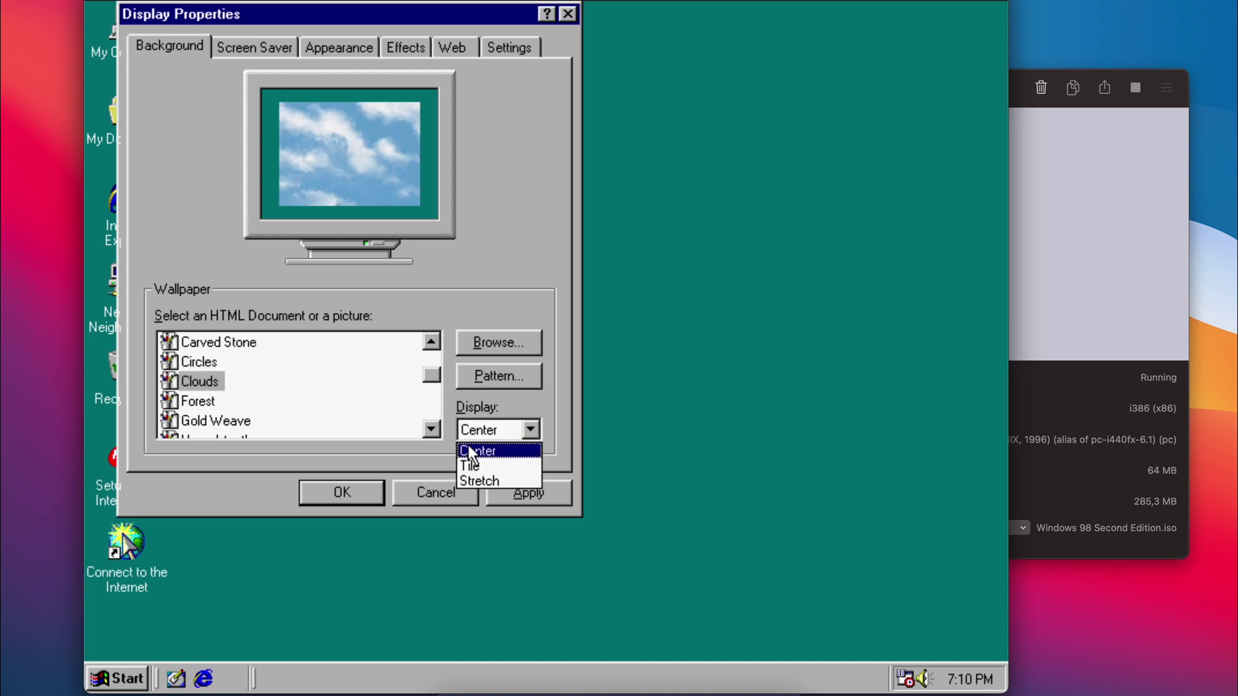
click(474, 479)
click(354, 492)
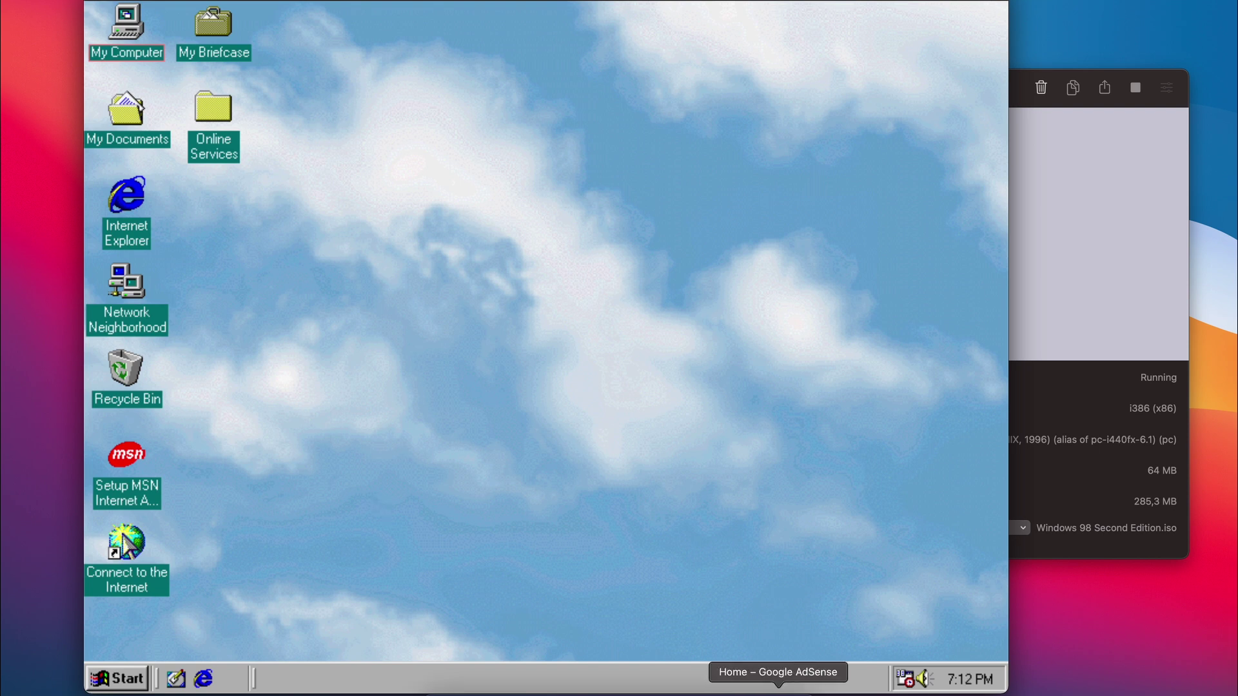
Step: Download win98tools.iso from the blog article's link in Chrome, then minimize Chrome
click(757, 695)
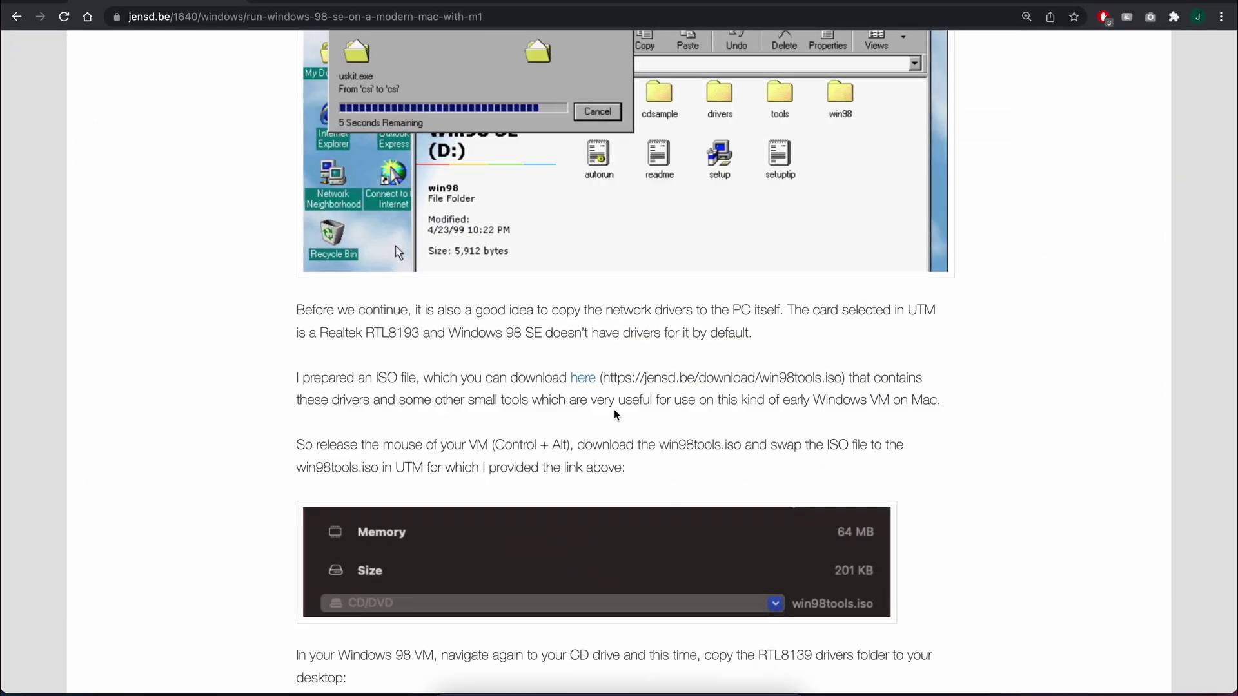
click(588, 382)
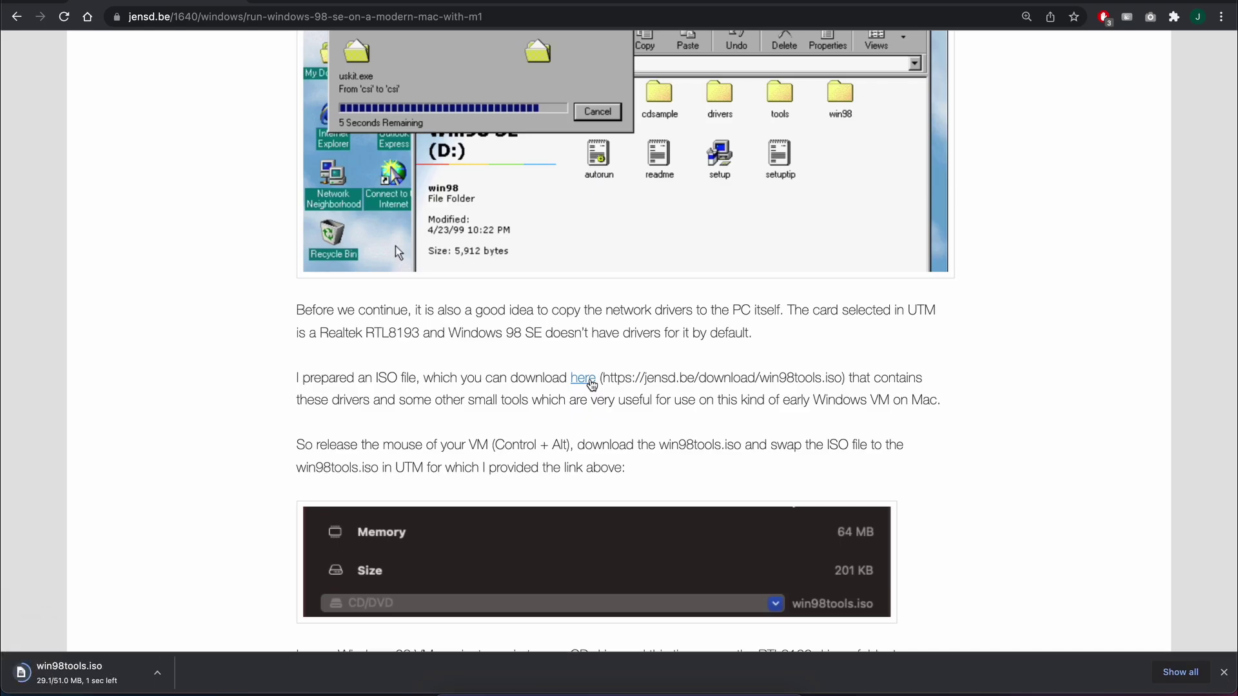
key(super+m)
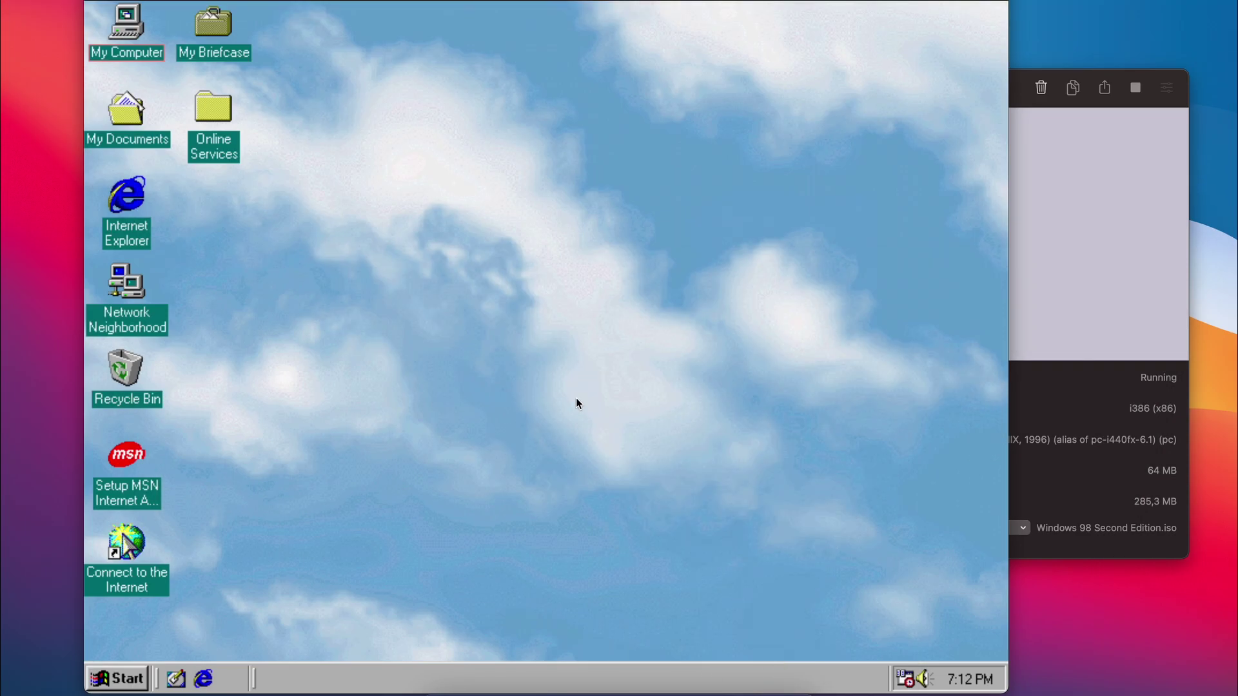
Step: Mount win98tools.iso from Downloads in the VM's CD/DVD drive and refocus the VM
click(1009, 503)
click(1009, 525)
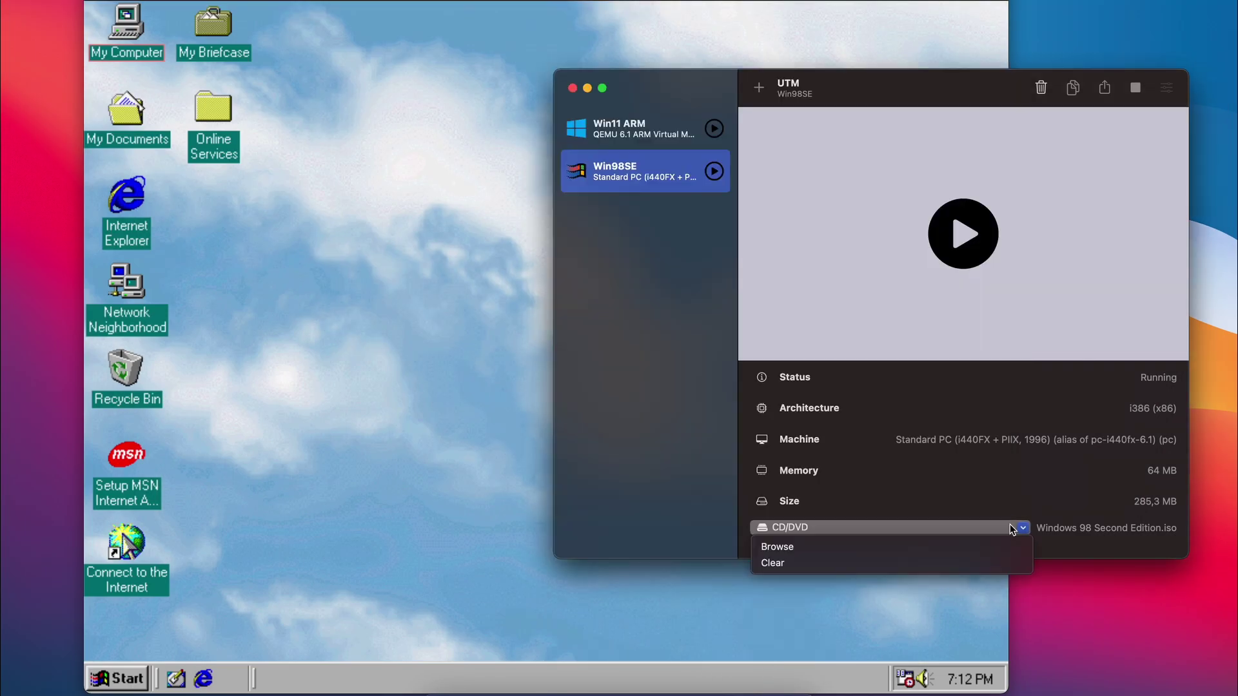
click(992, 545)
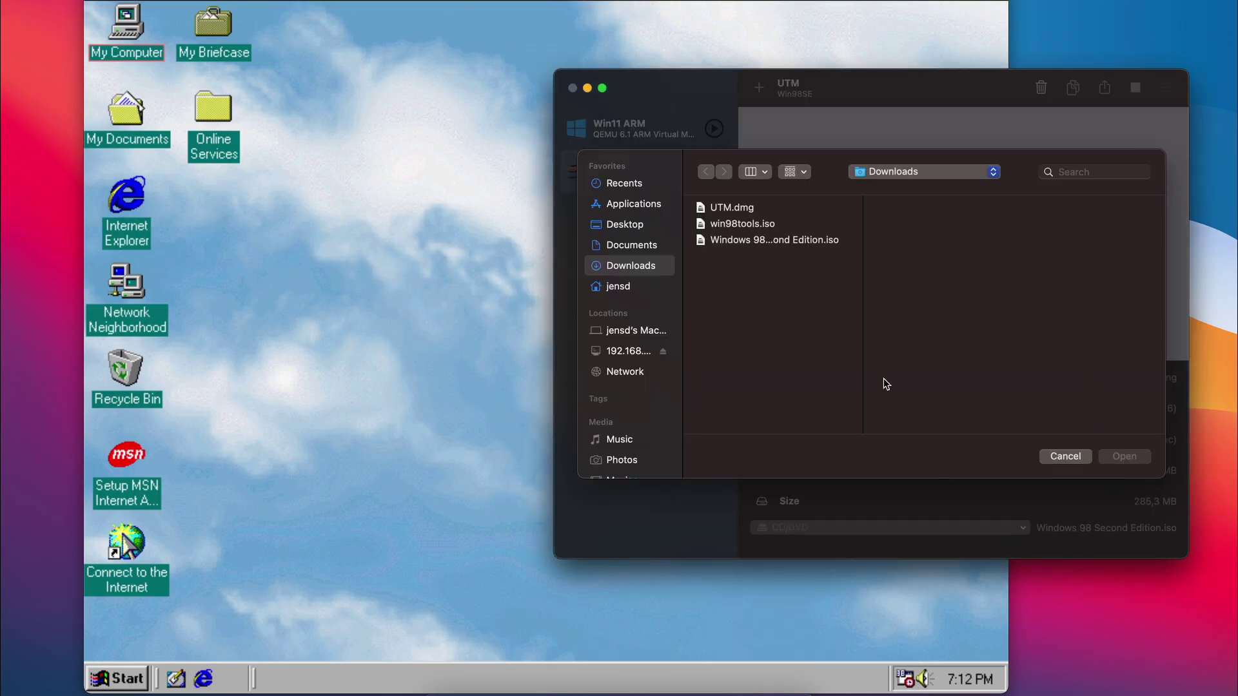
click(755, 224)
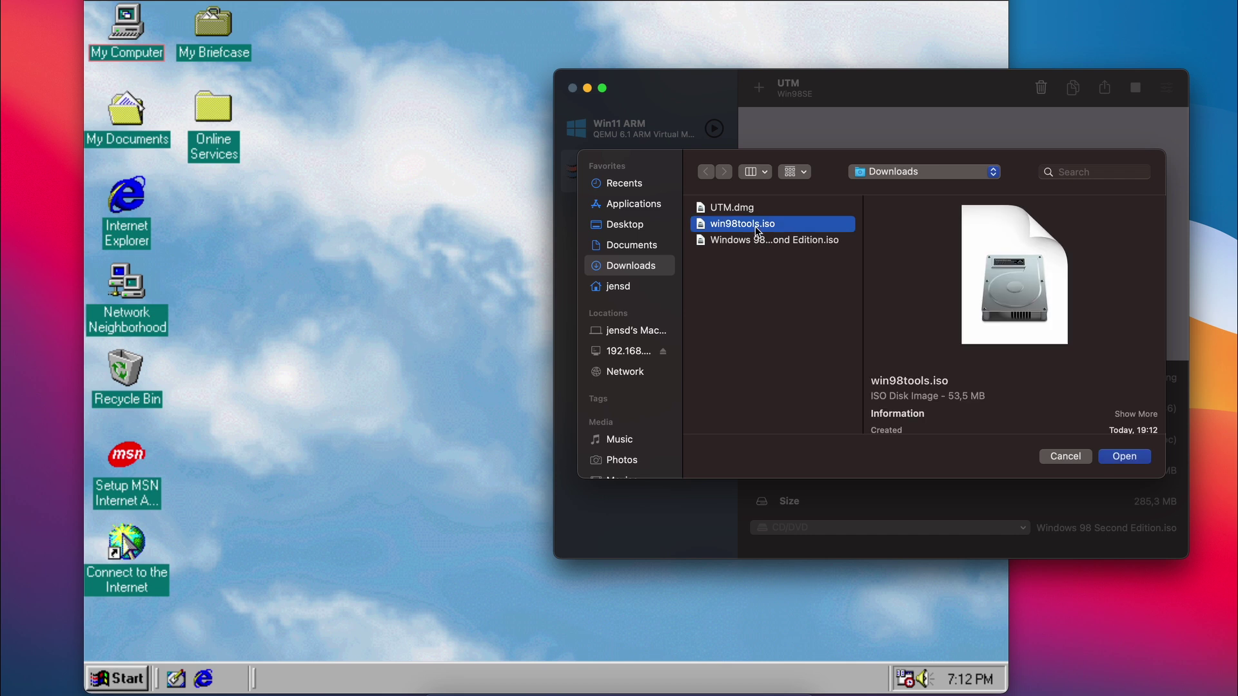
click(1110, 457)
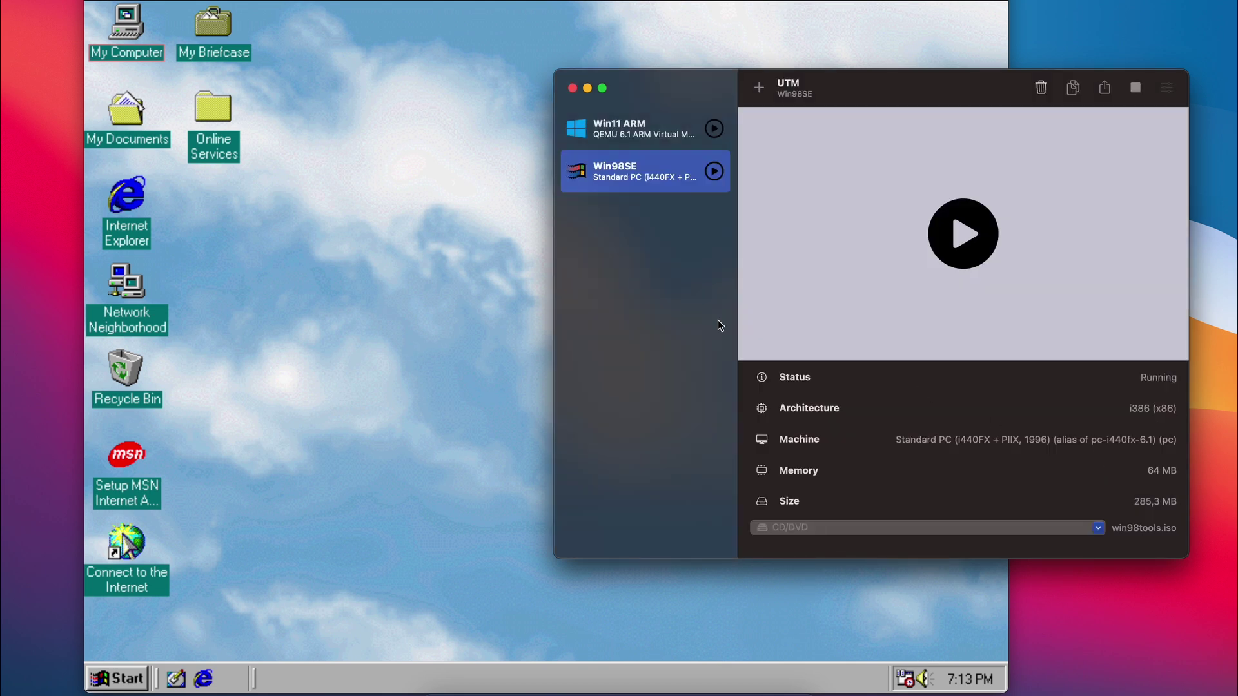
click(830, 23)
Step: Copy the RTL8139 drivers folder from the Iso (D:) tools disc to the desktop
double_click(124, 25)
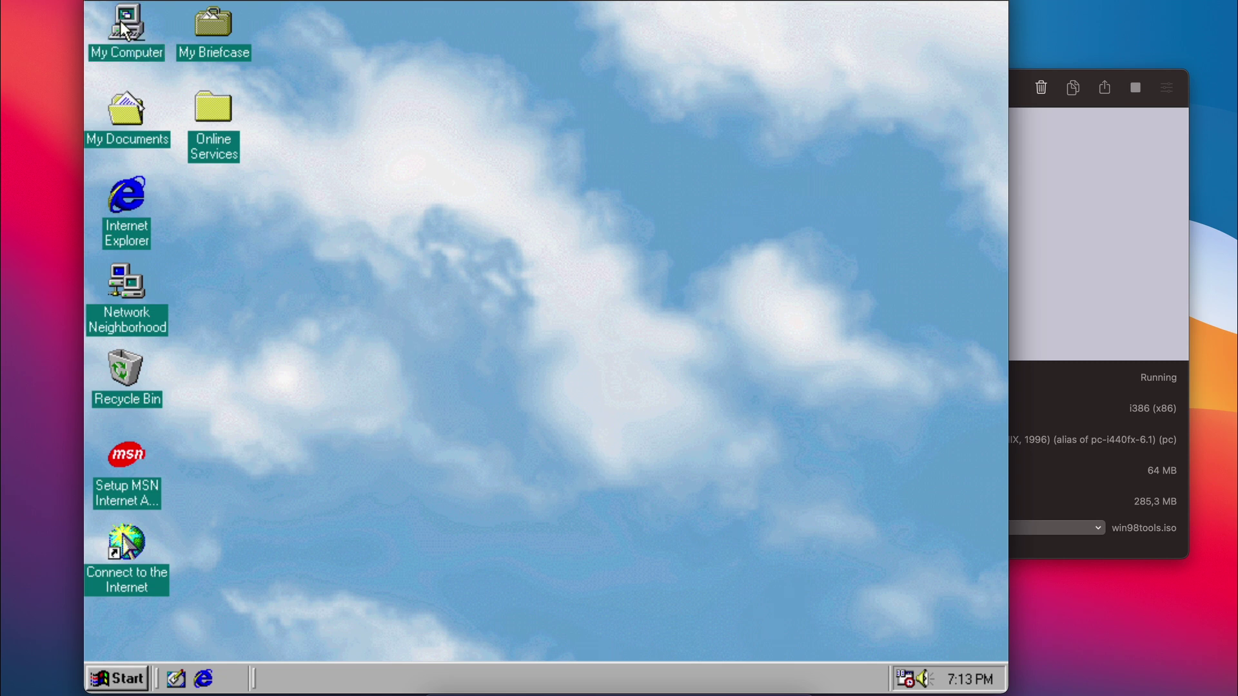
drag(408, 13, 666, 44)
double_click(700, 197)
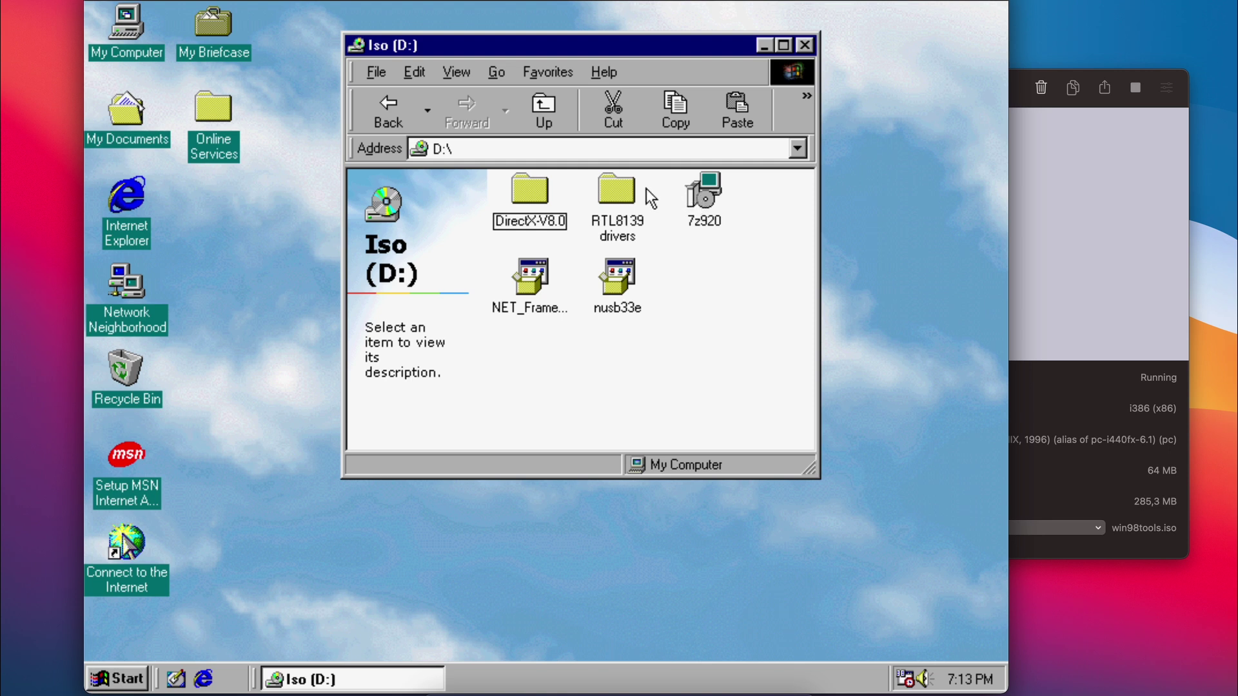
drag(626, 188, 221, 215)
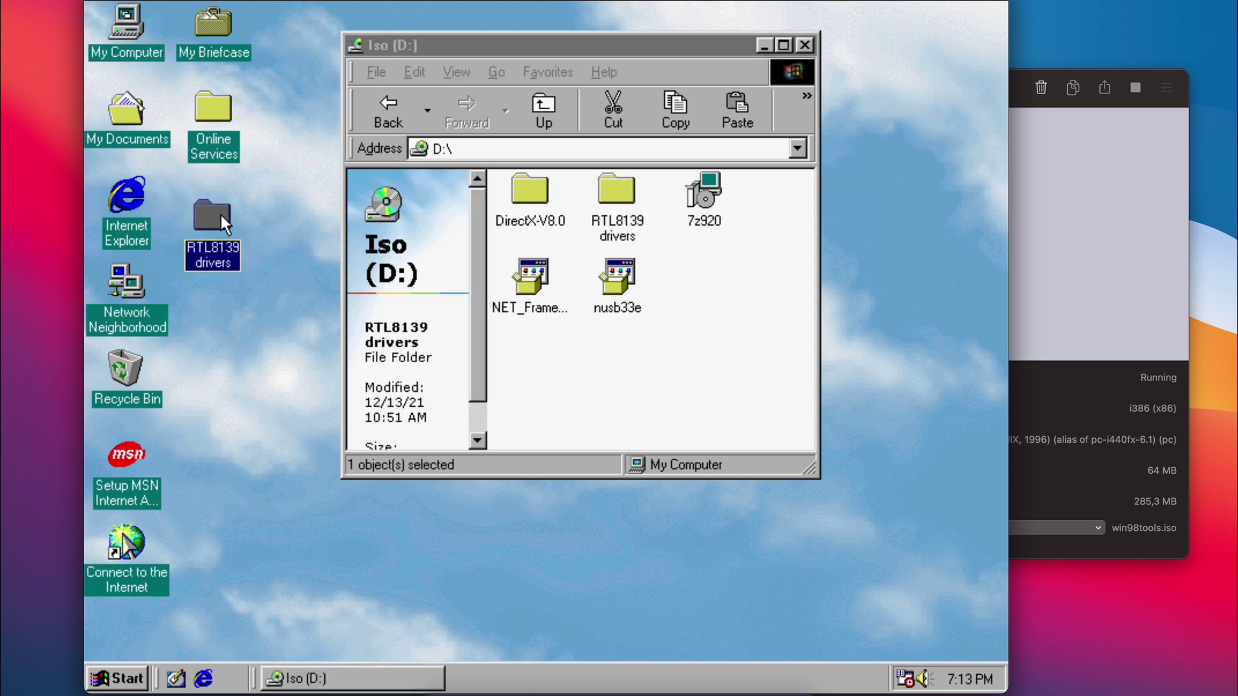
Step: Install nusb33e from the tools disc, declining the restart
double_click(632, 280)
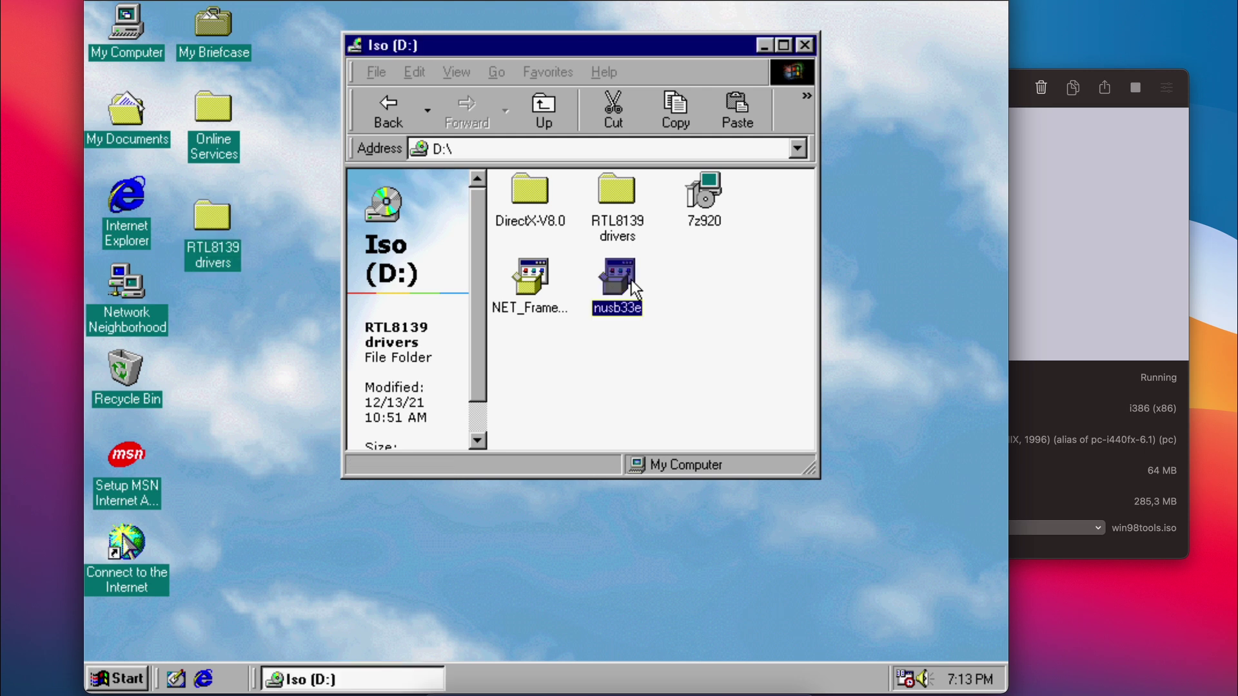
click(607, 525)
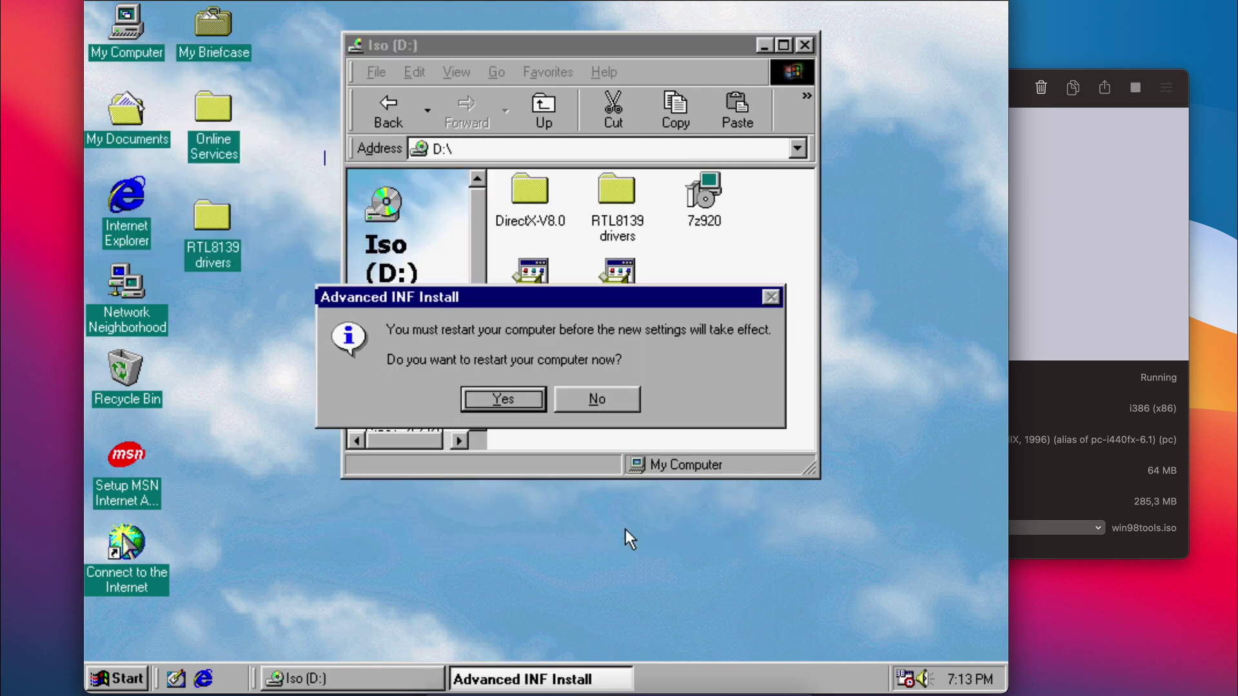
click(609, 404)
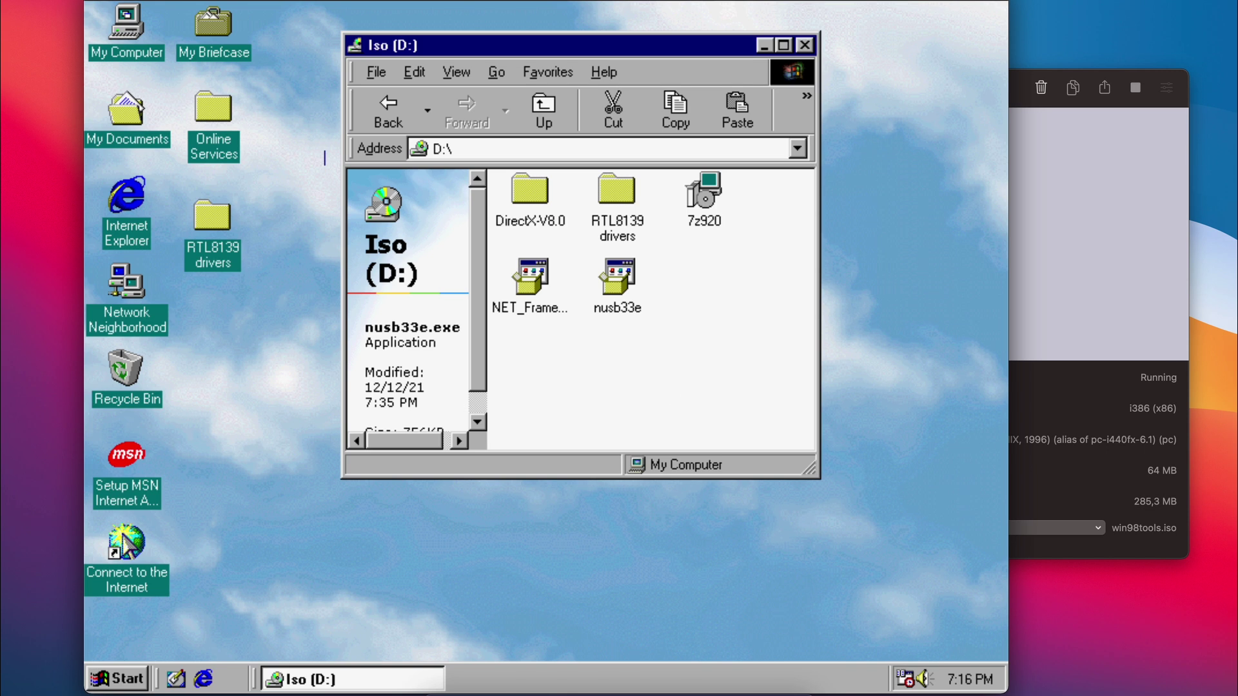
Step: Mount Windows 98 Second Edition.iso in the VM's CD/DVD drive and refocus the VM
click(1154, 439)
click(1099, 528)
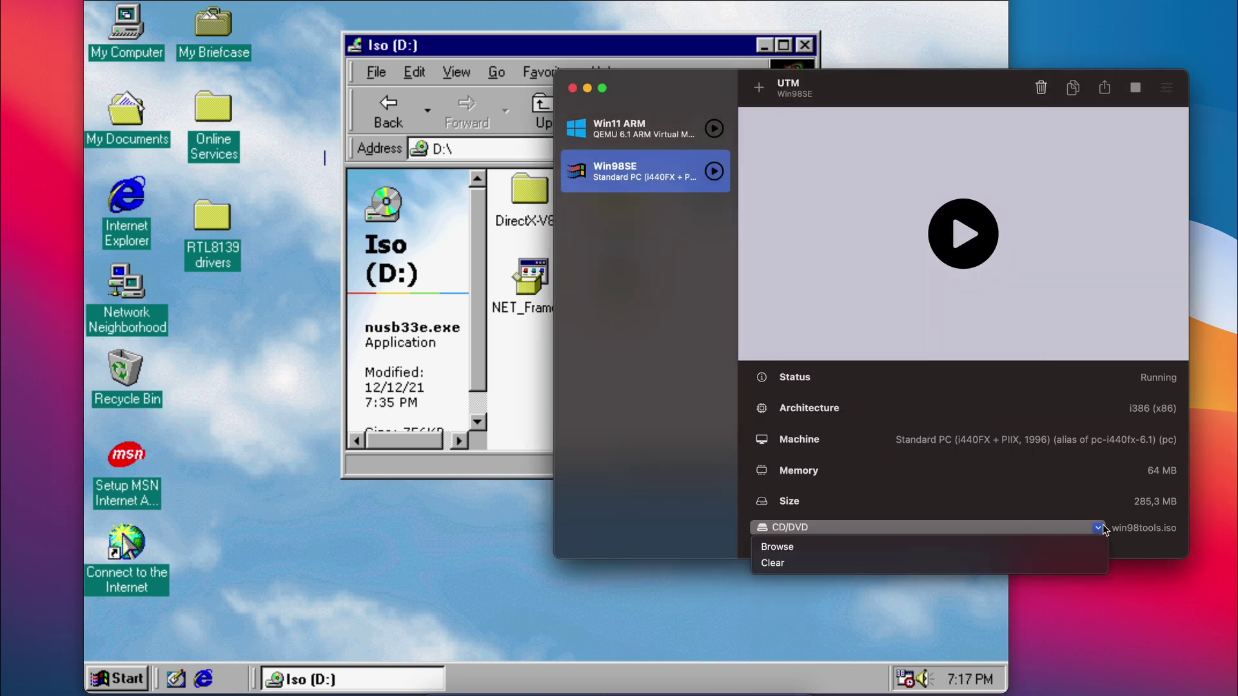
click(1063, 551)
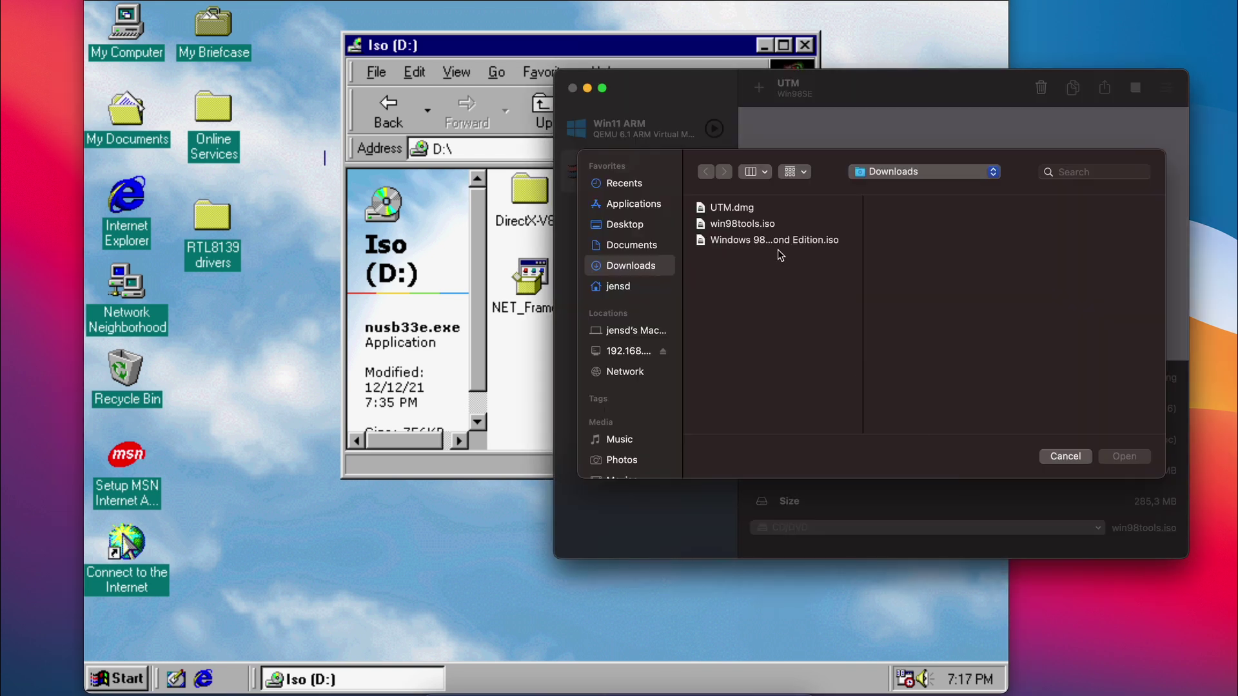
click(771, 241)
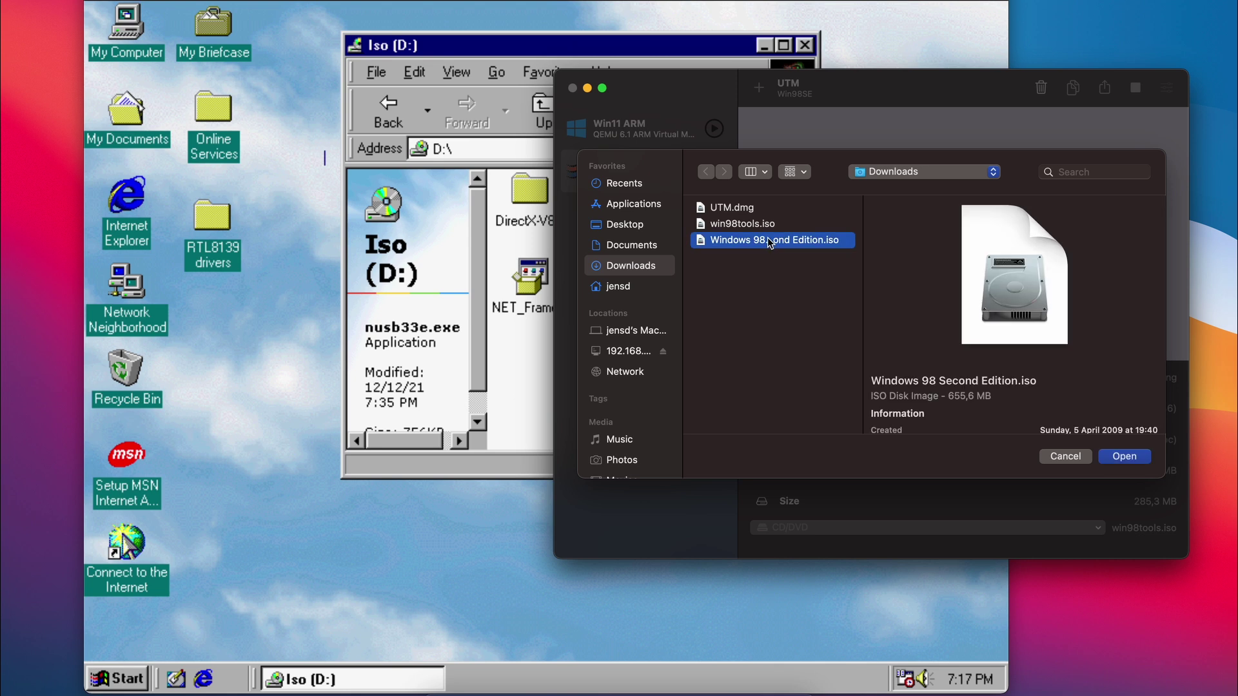
click(1106, 458)
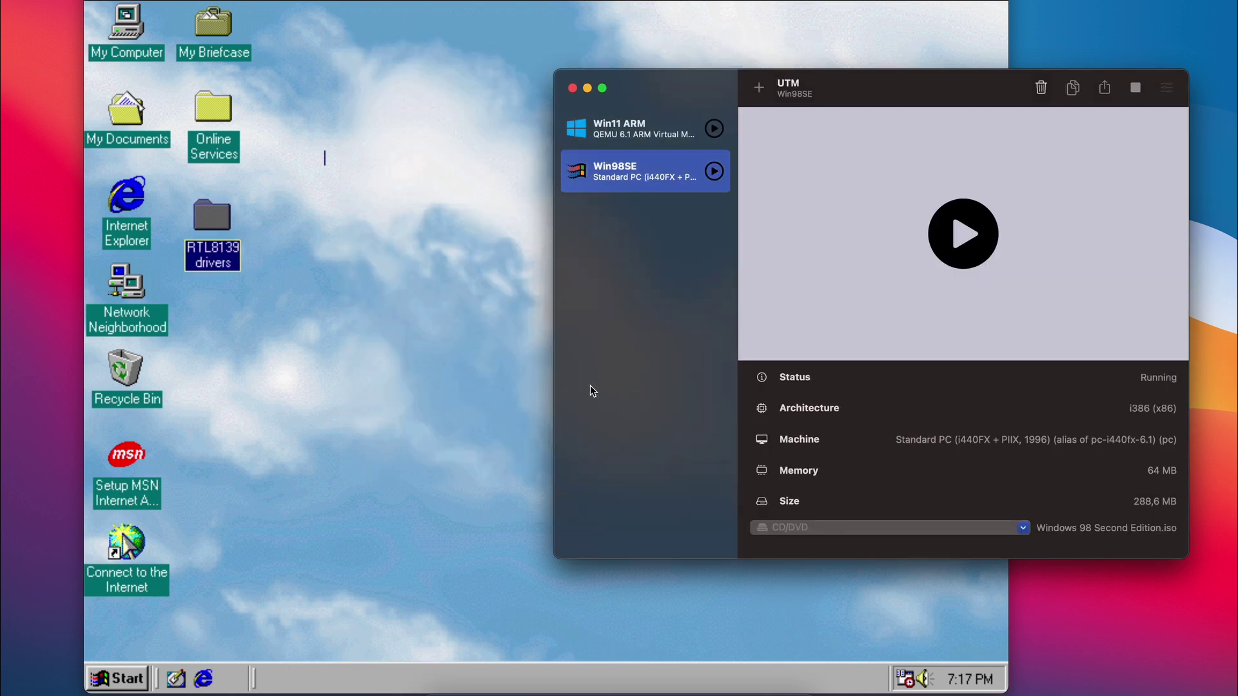
click(544, 389)
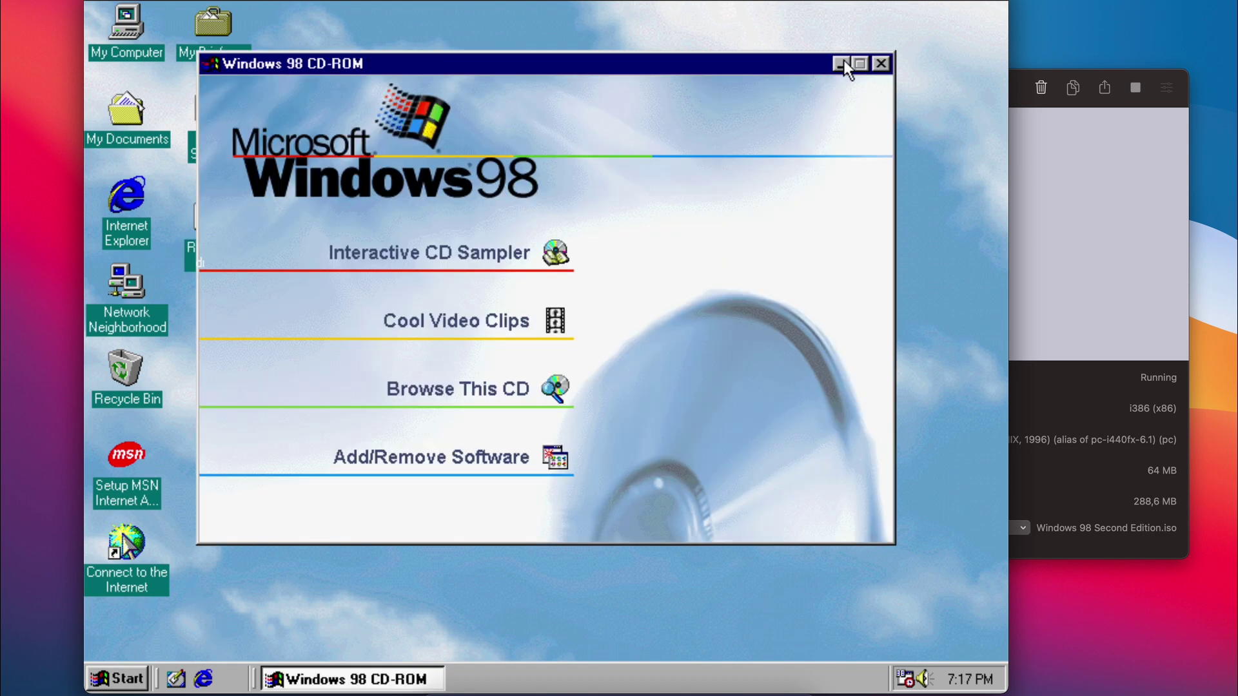
Step: Close the CD-ROM window and open the Plug and Play BIOS driver details in Device Manager
click(881, 65)
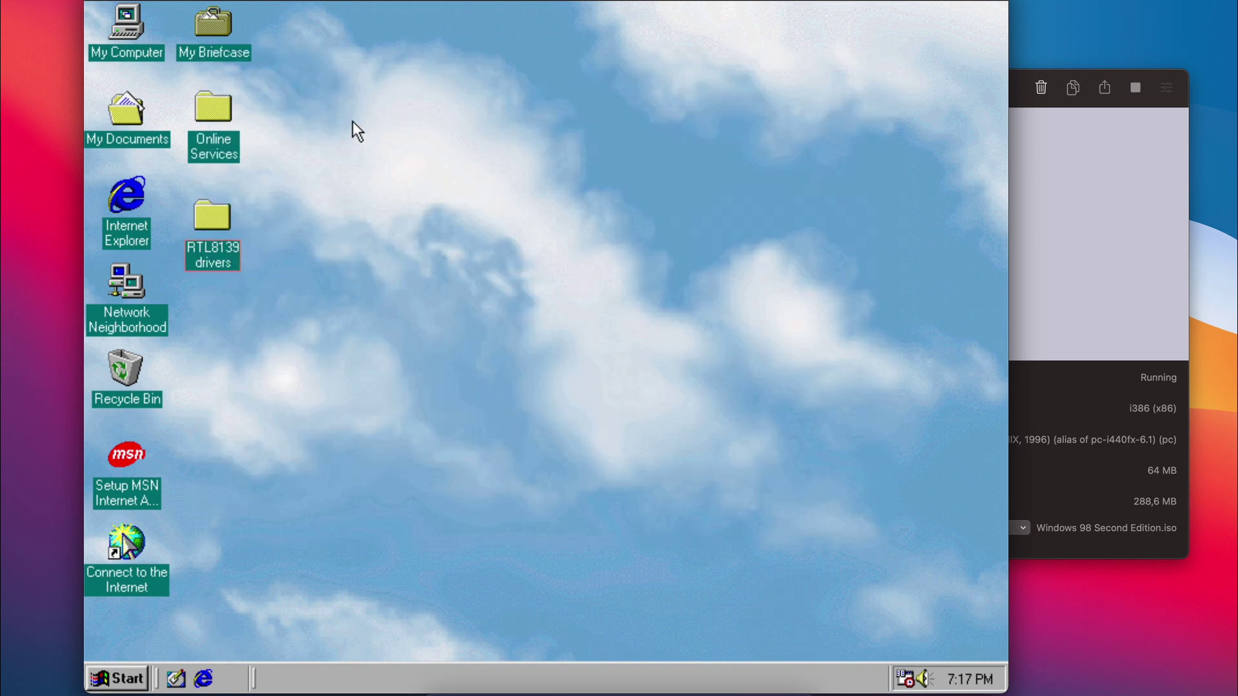
right_click(133, 31)
click(207, 210)
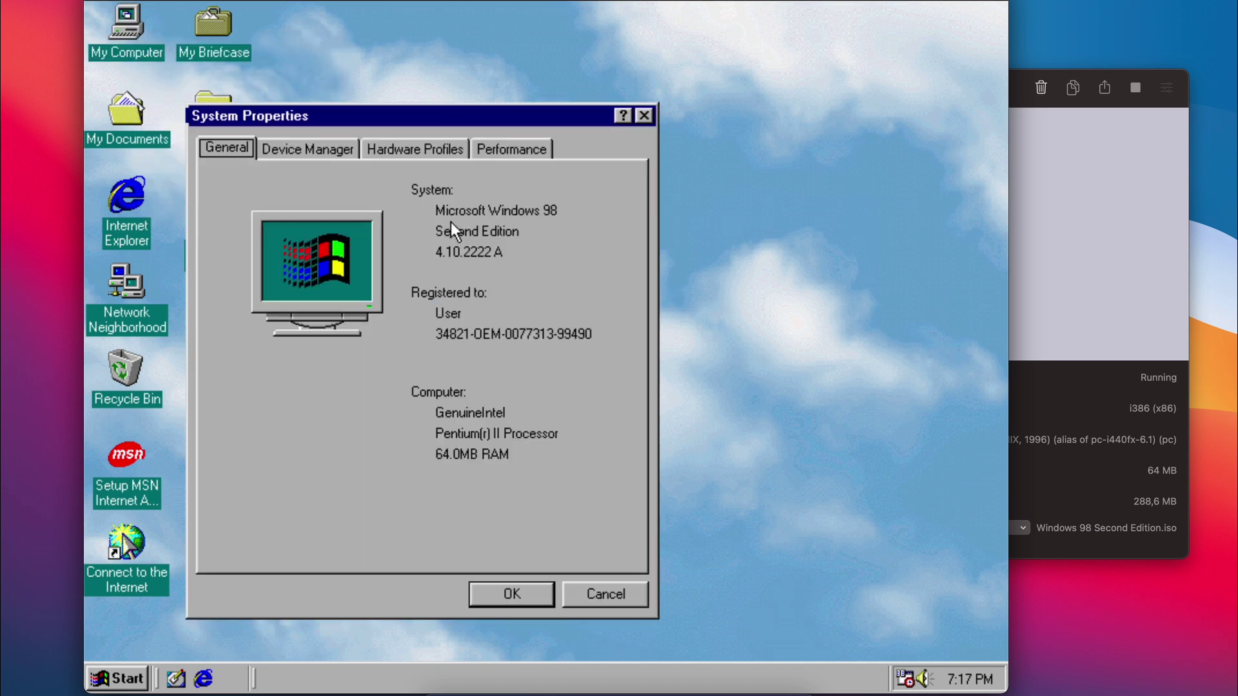
click(336, 149)
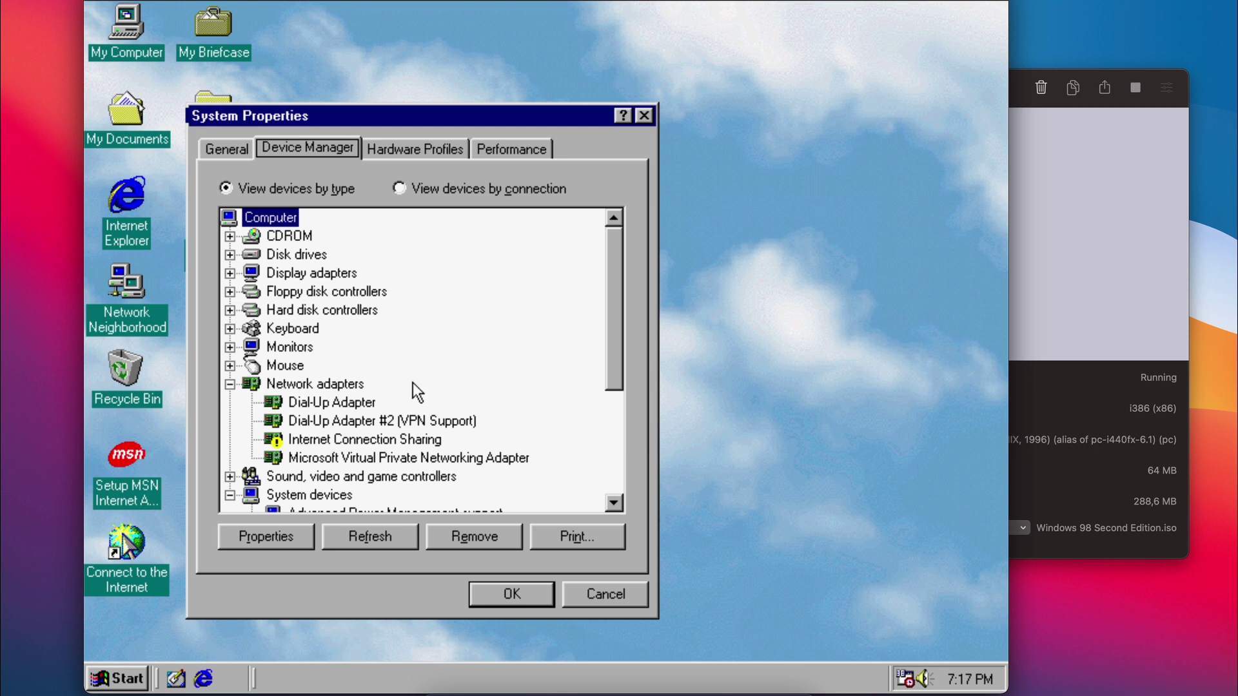
click(620, 444)
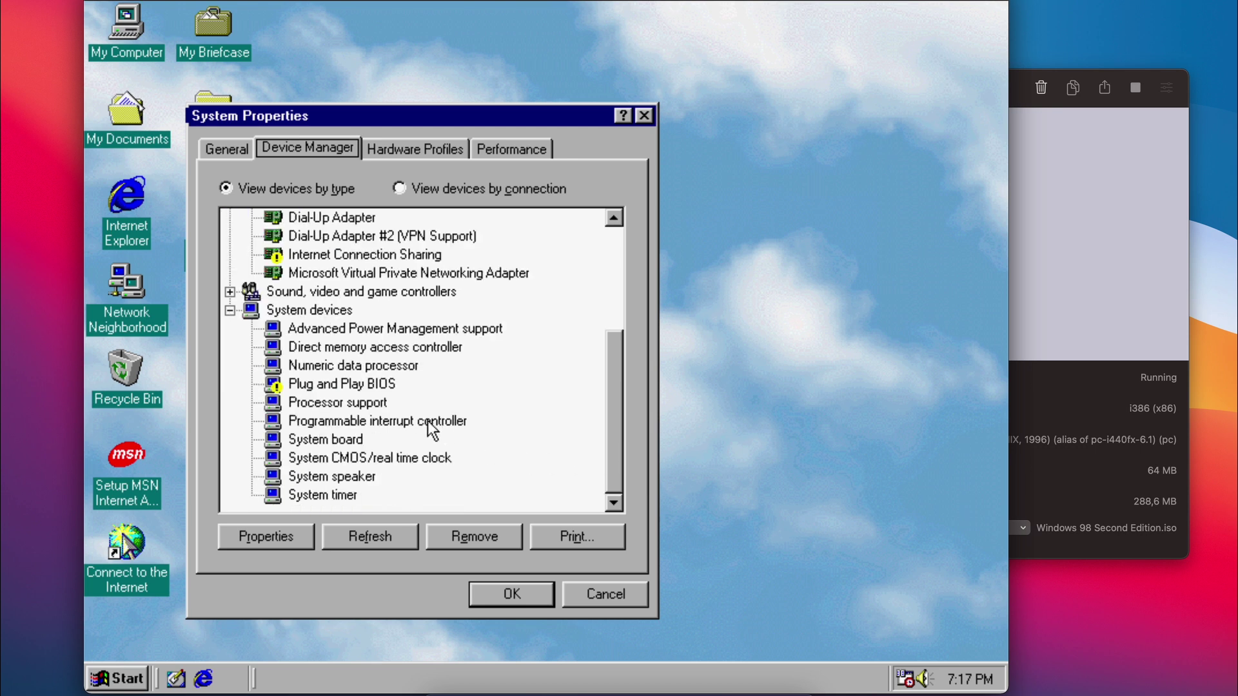
double_click(376, 386)
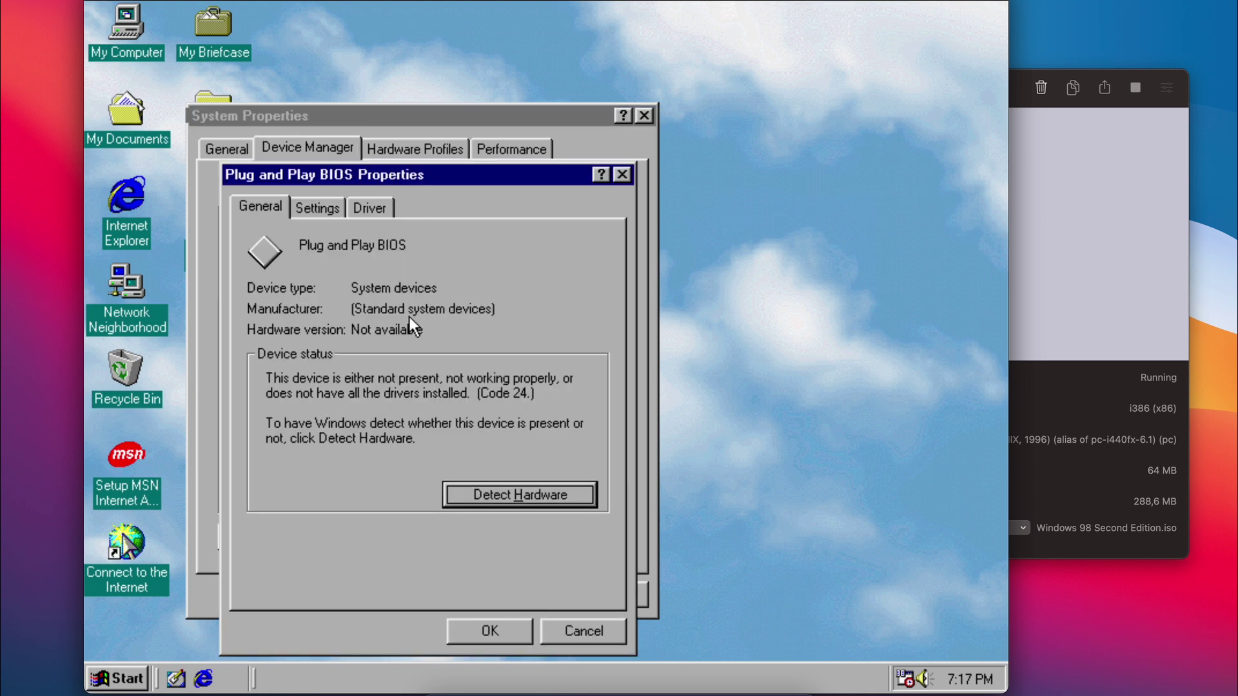
click(390, 208)
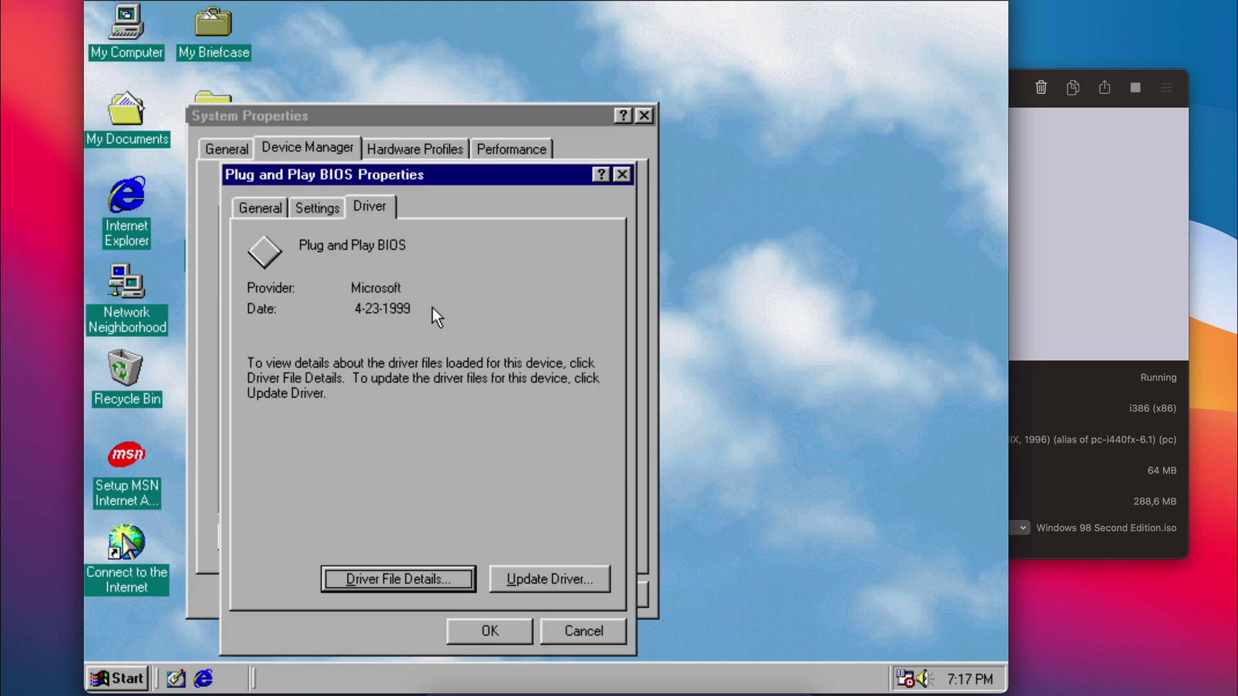
Step: Start the driver update, choosing to pick from a list showing all hardware
click(502, 579)
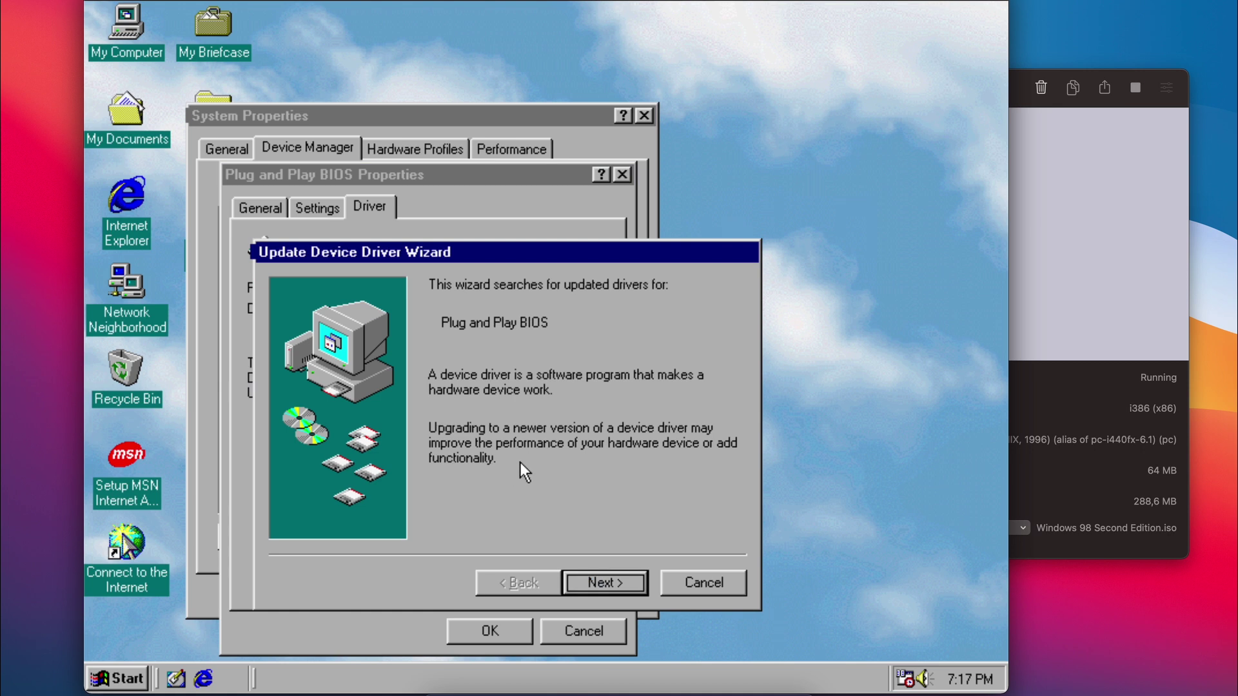
click(618, 582)
click(602, 381)
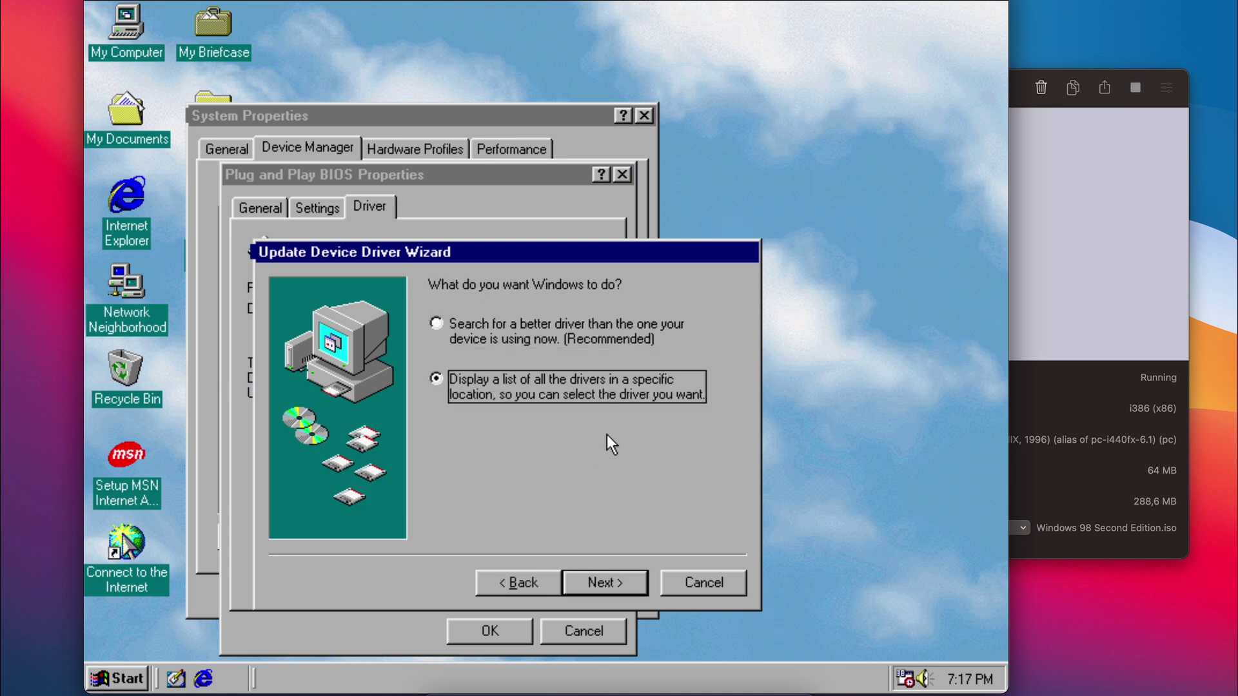
click(634, 592)
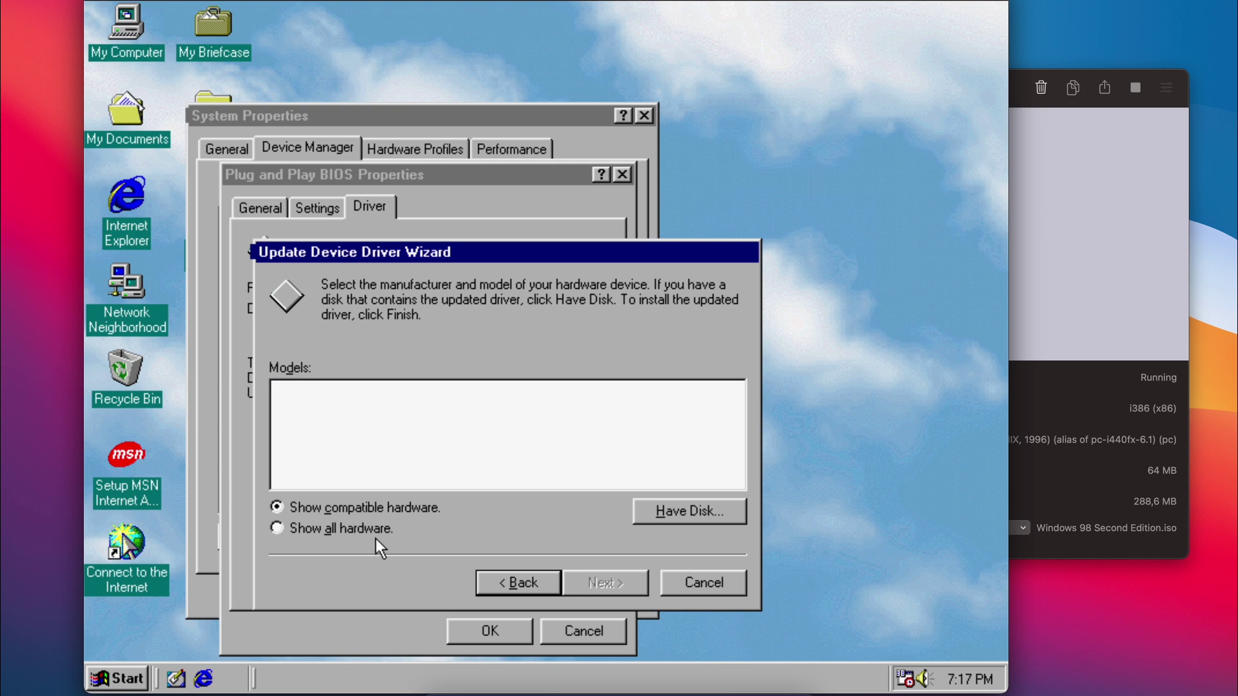
click(376, 544)
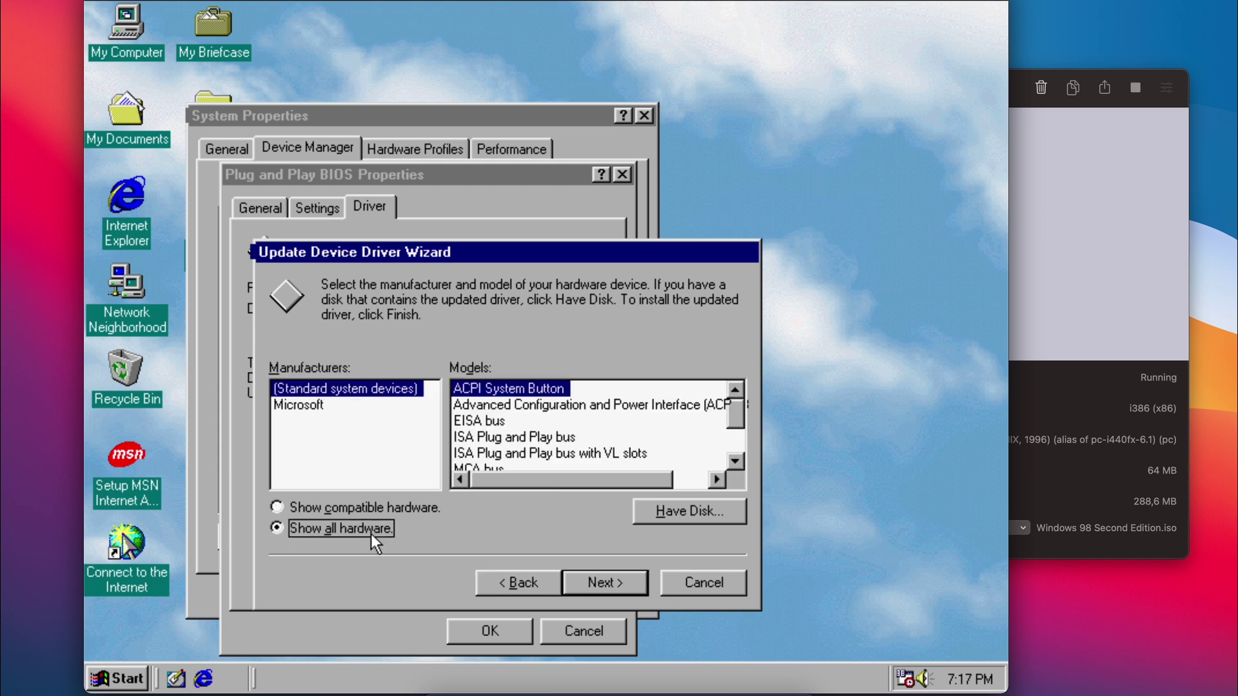
click(729, 443)
Step: Install the PCI bus driver despite the compatibility warning and restart Windows
click(494, 421)
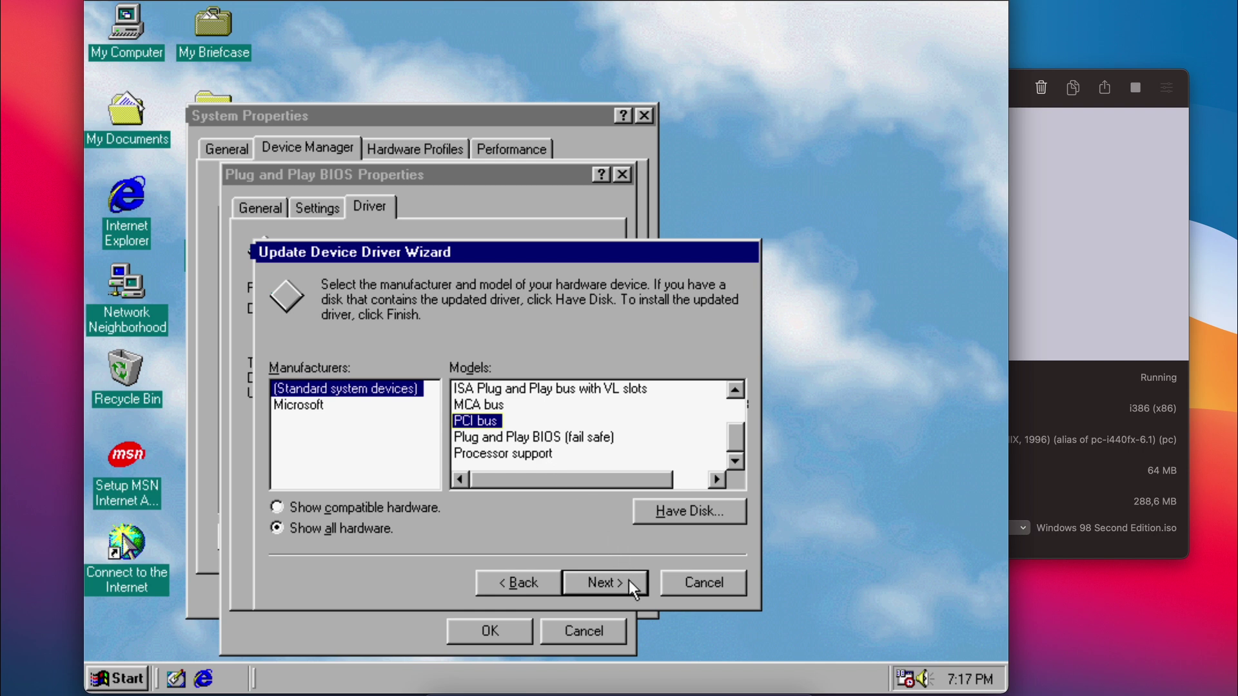
click(606, 582)
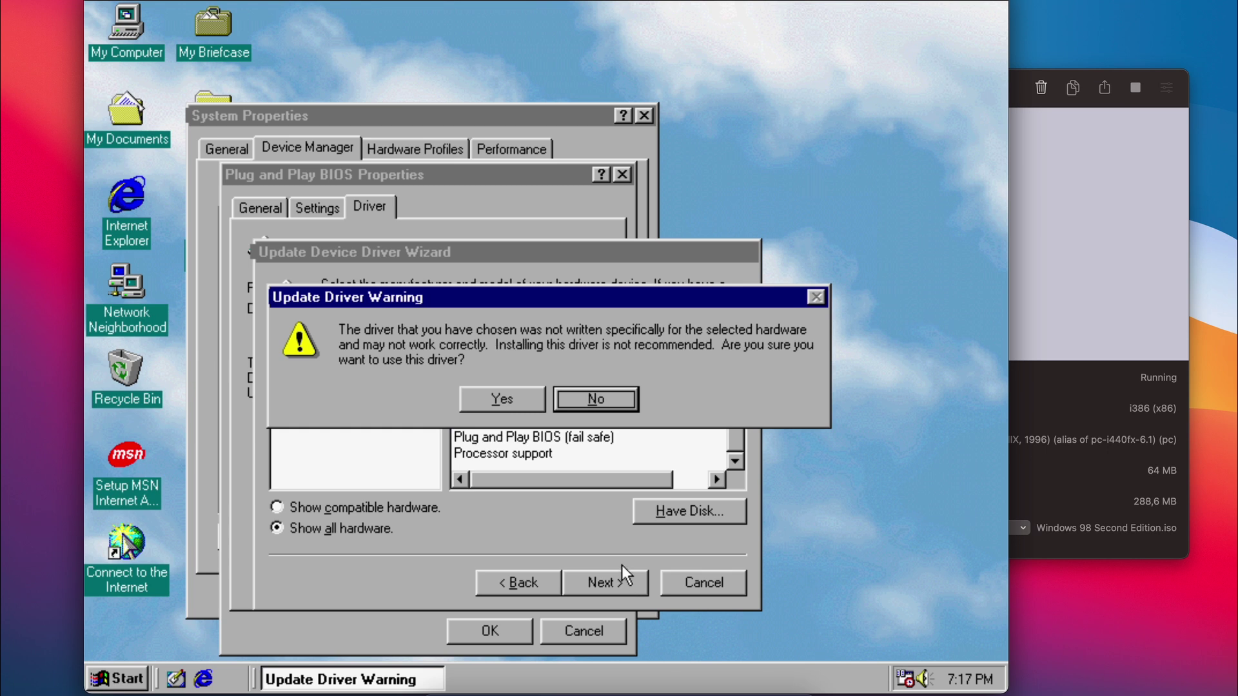
click(523, 408)
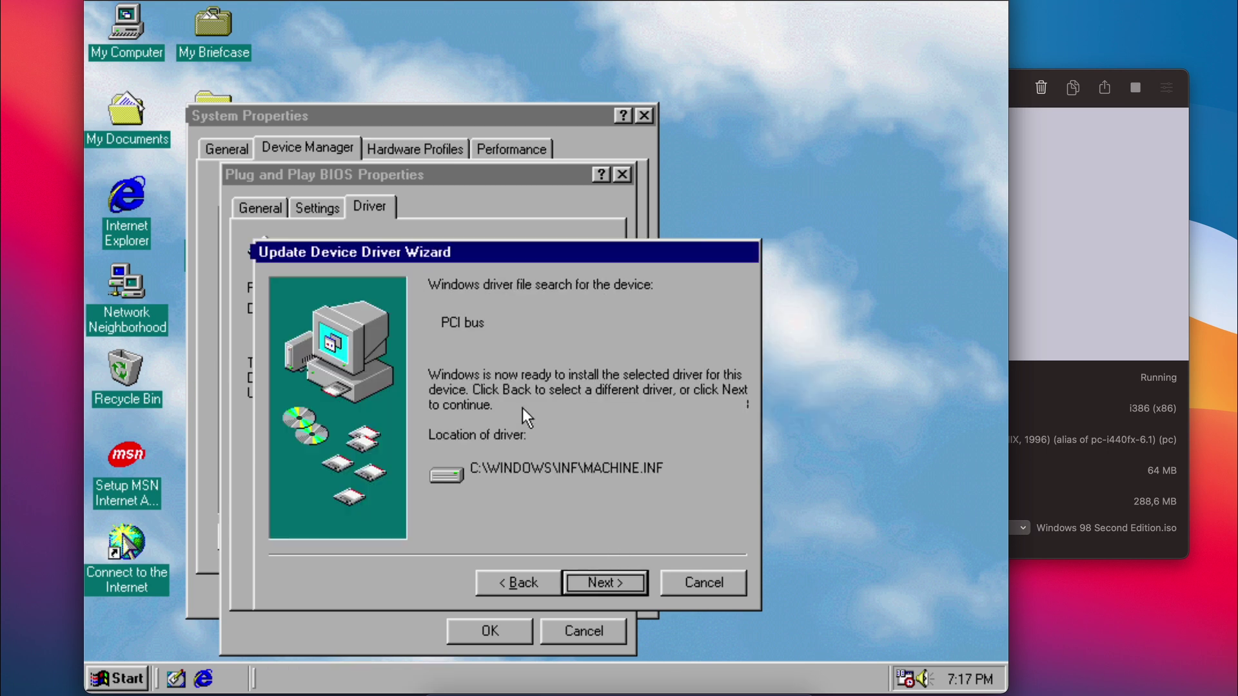
click(593, 587)
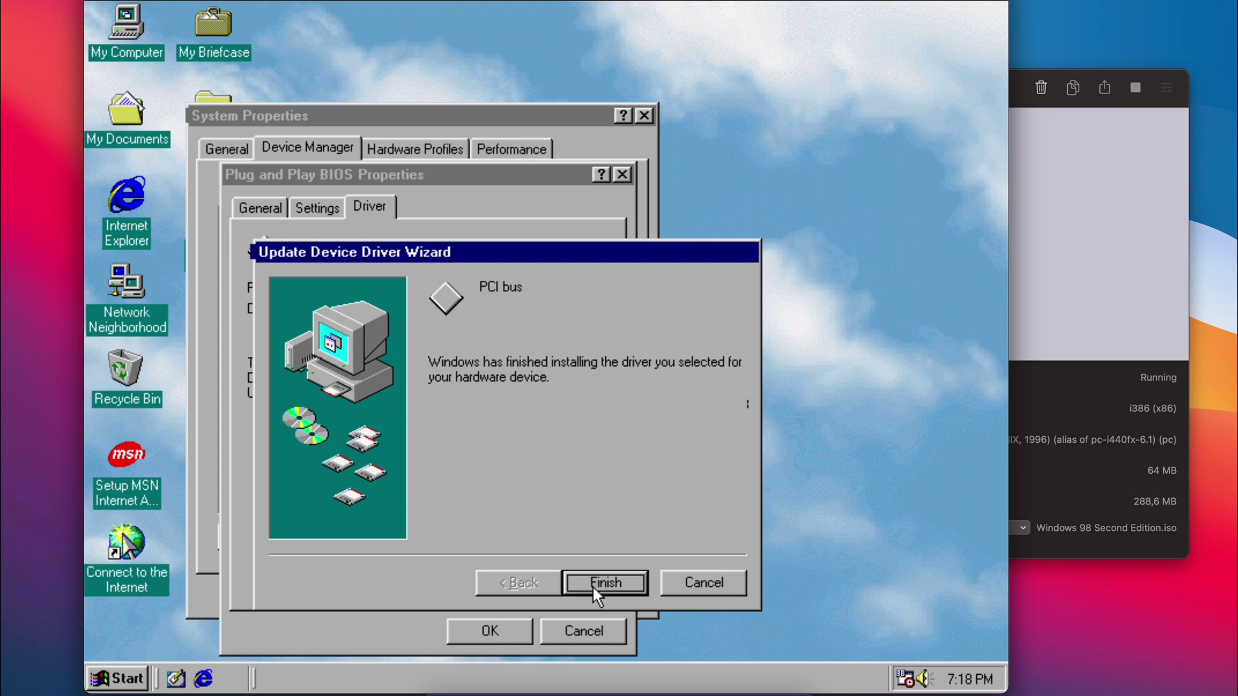
click(594, 587)
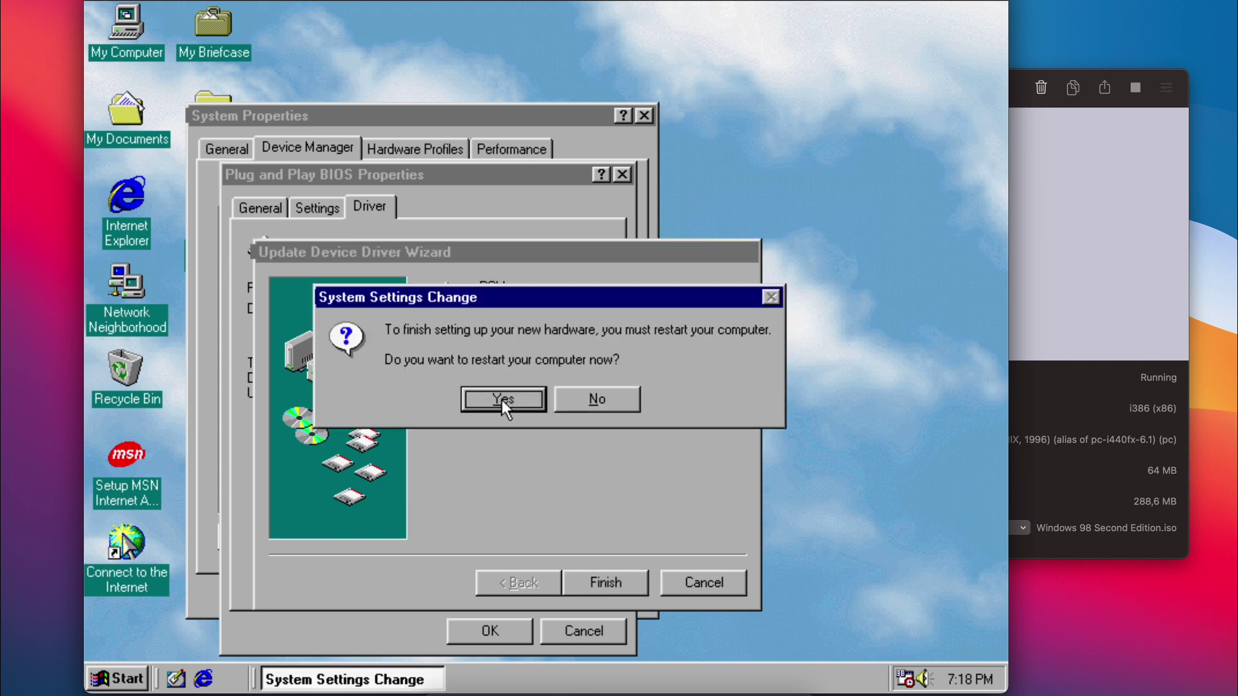
click(503, 400)
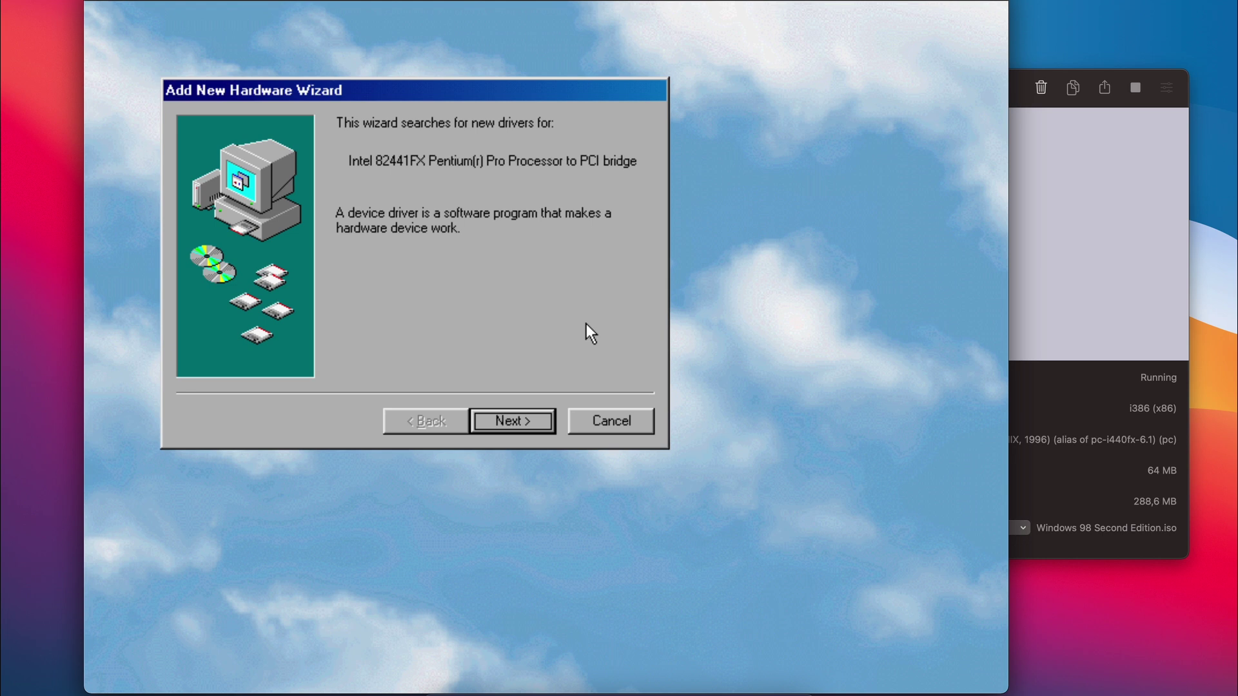
Step: Install the MACHINE2.INF driver for the first new device, with floppy drive searching unchecked
key(Return)
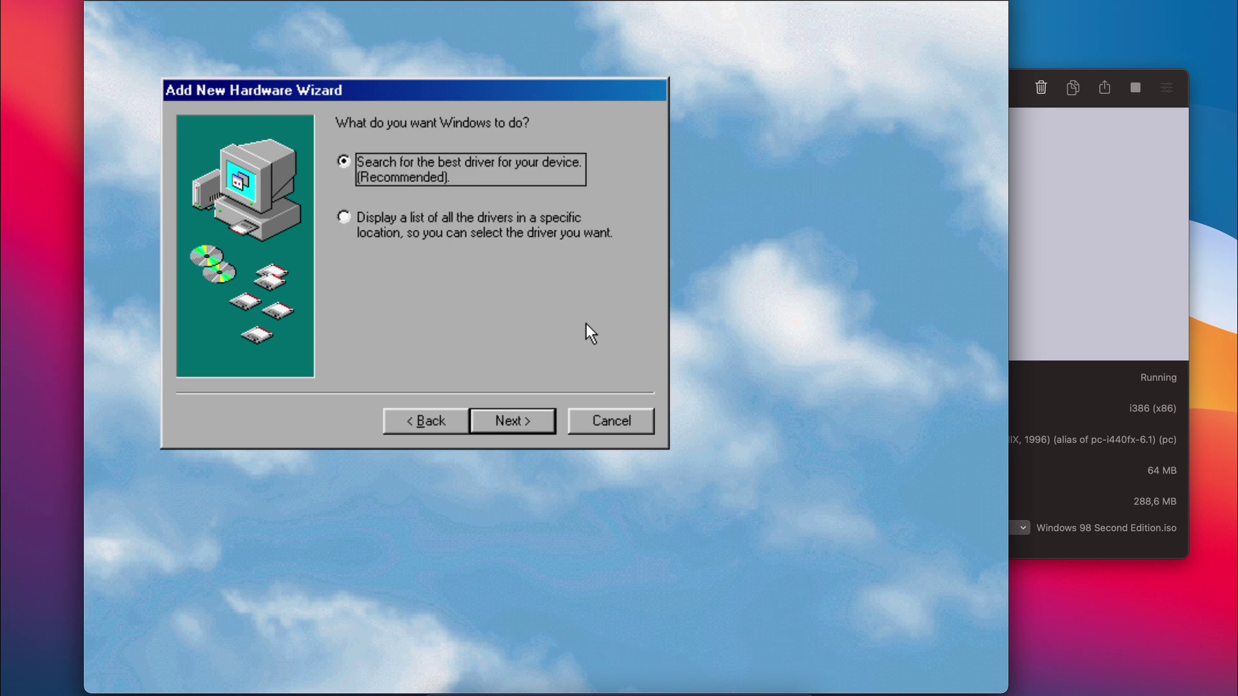
key(Return)
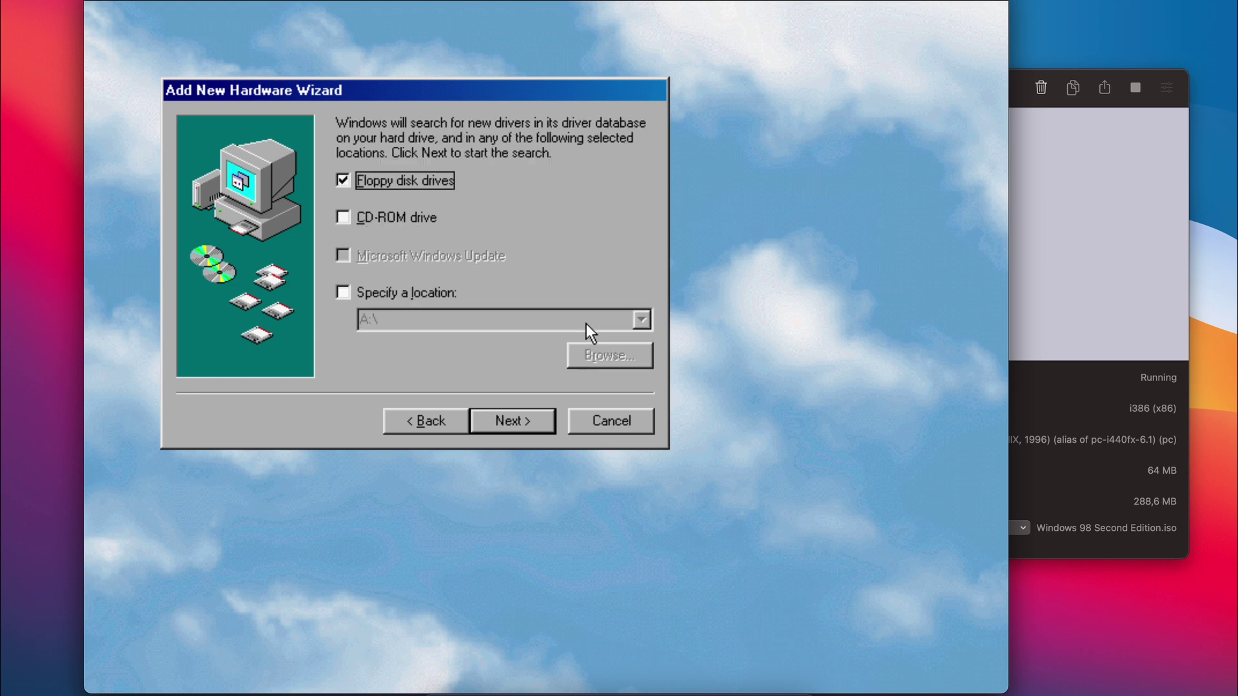
key(space)
key(Return)
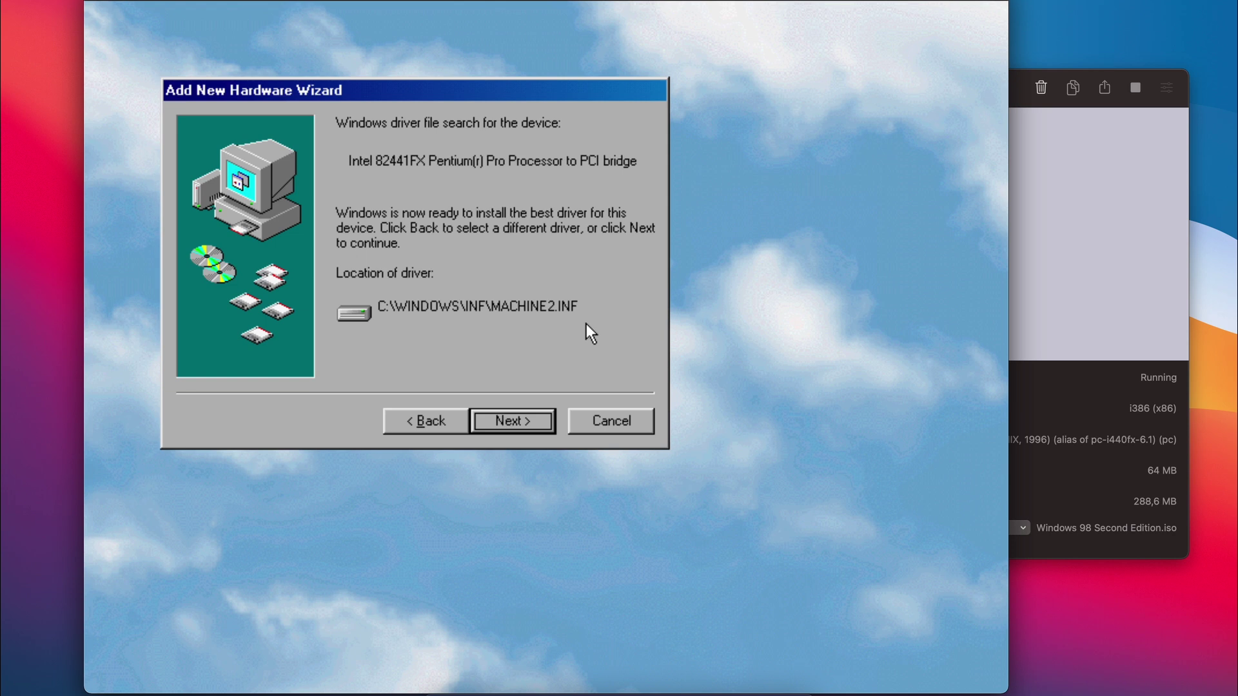
key(Return)
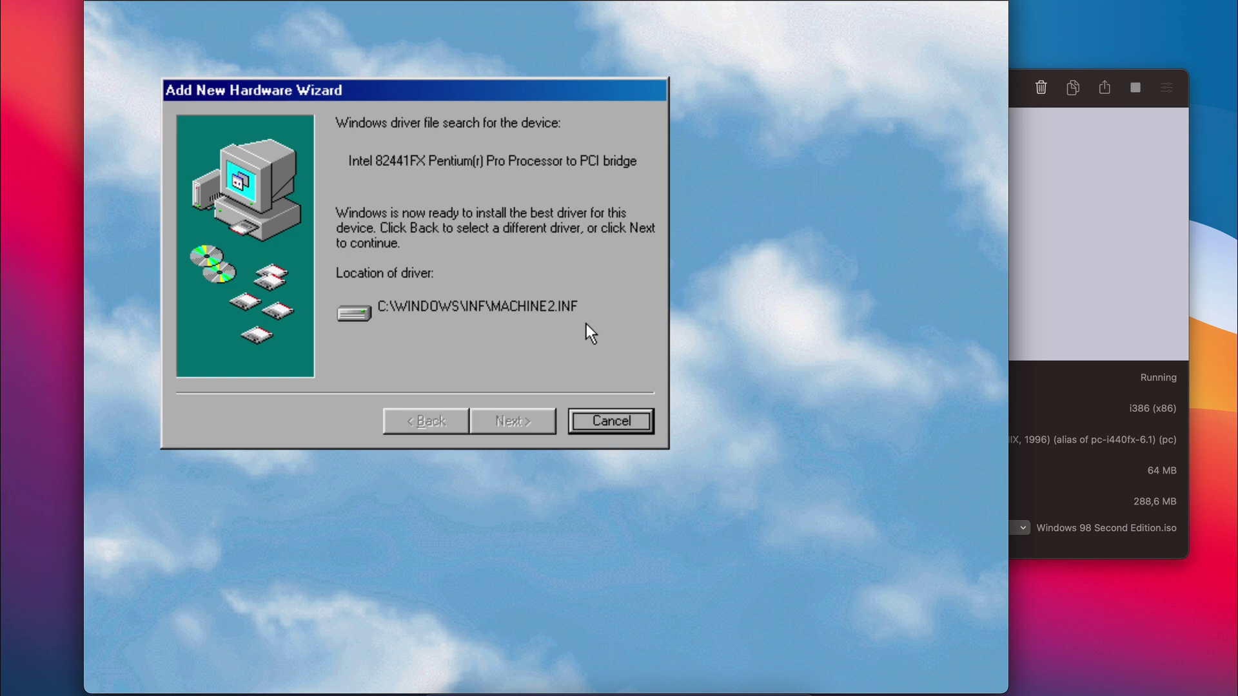
key(Return)
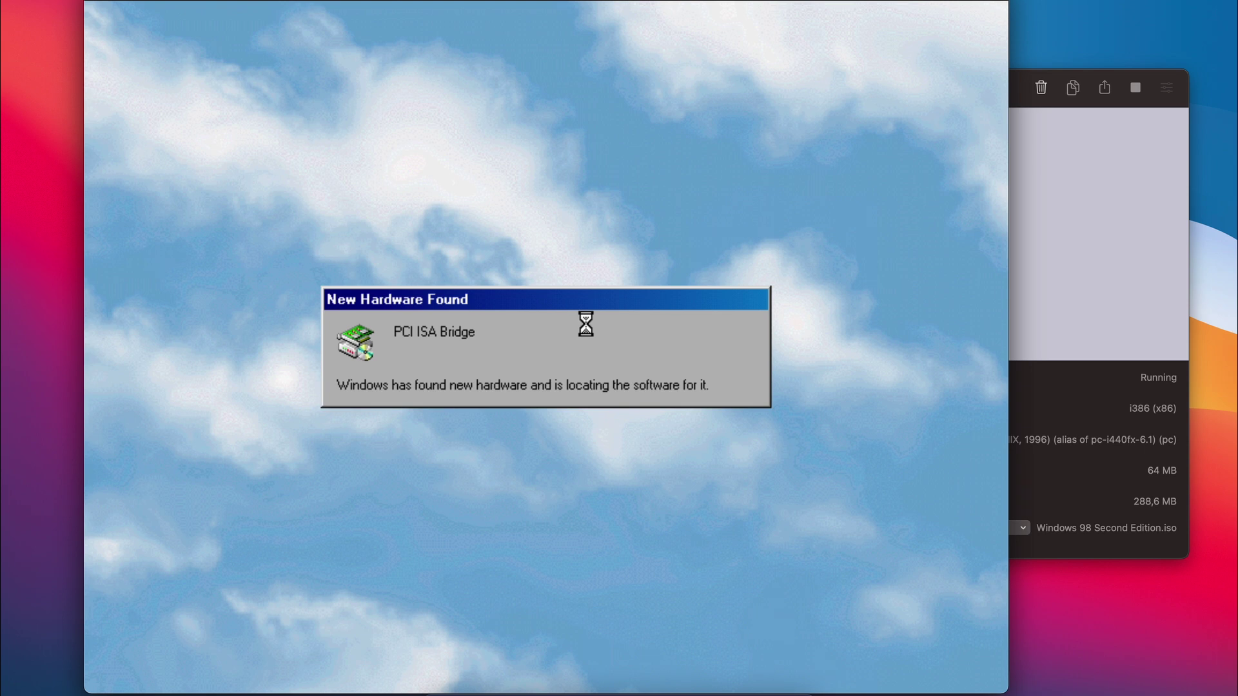
Step: Install the PCI ISA Bridge and IDE controller drivers, declining the restart
key(Return)
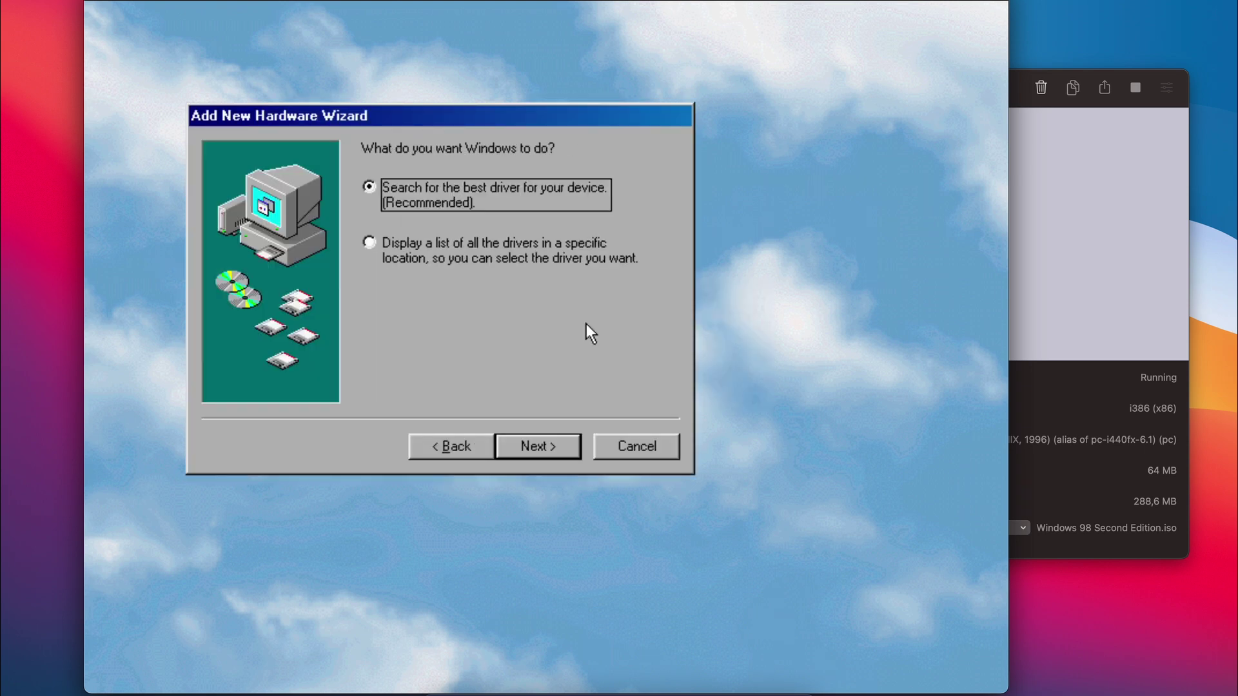
key(Return)
key(Return)
key(Return)
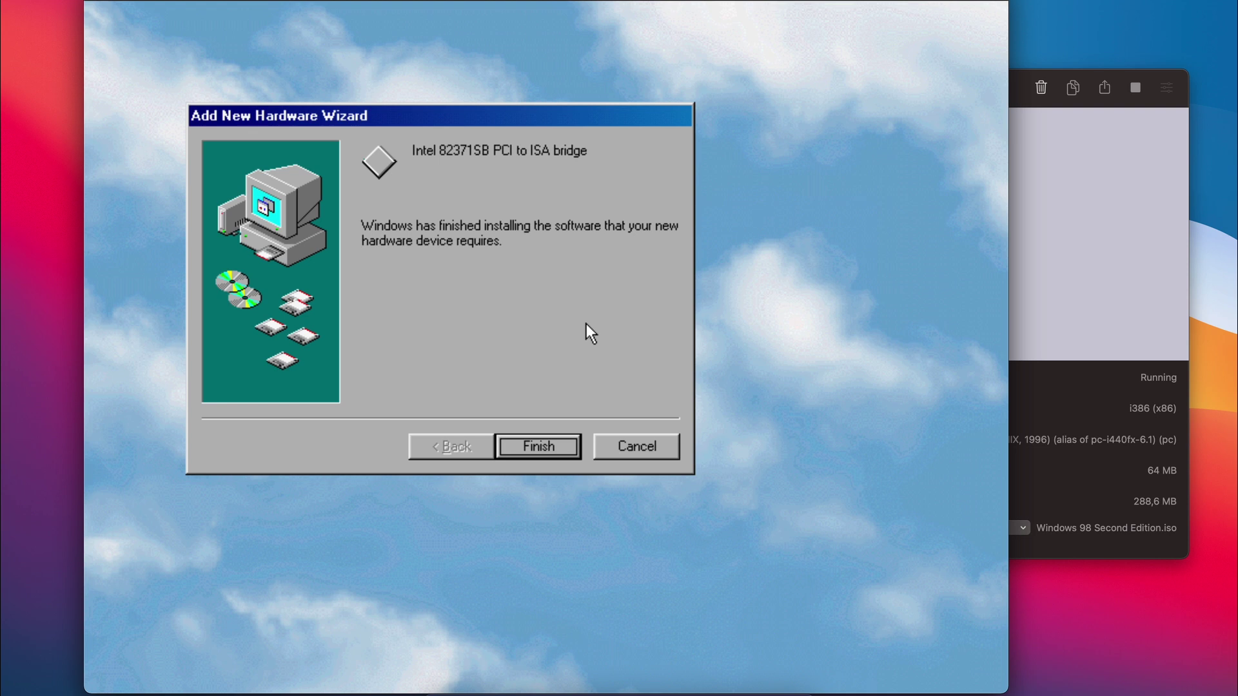
key(Return)
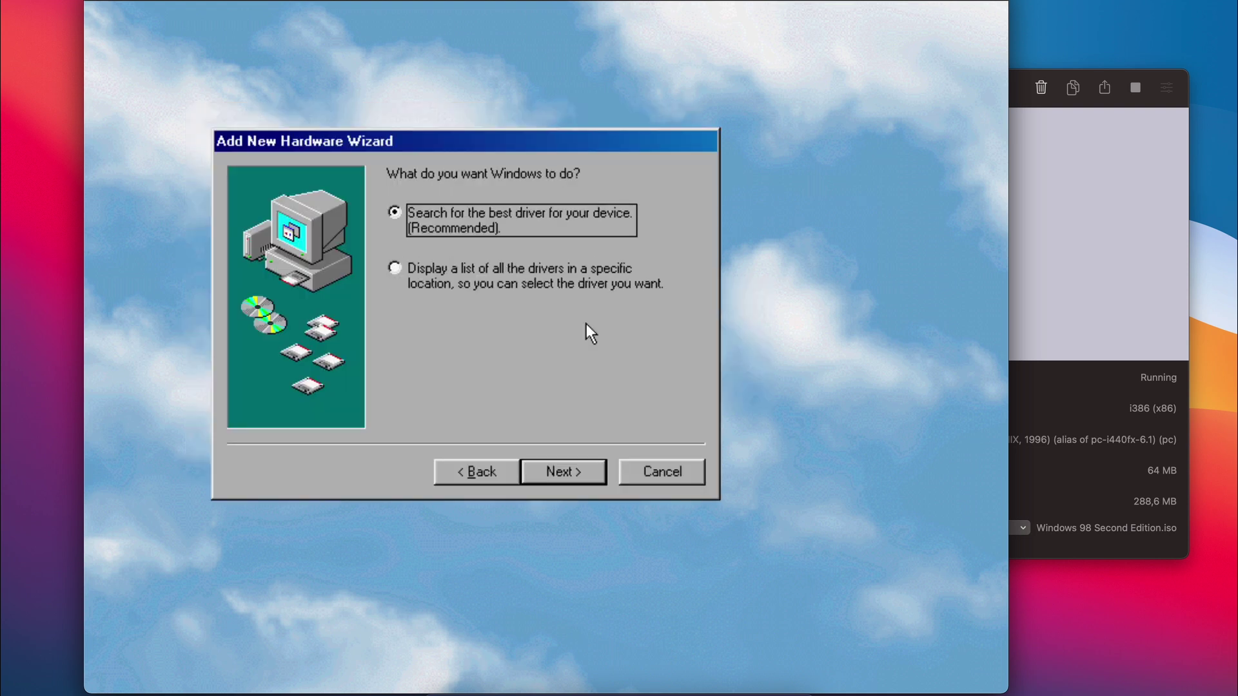
key(Return)
key(Return)
key(Return)
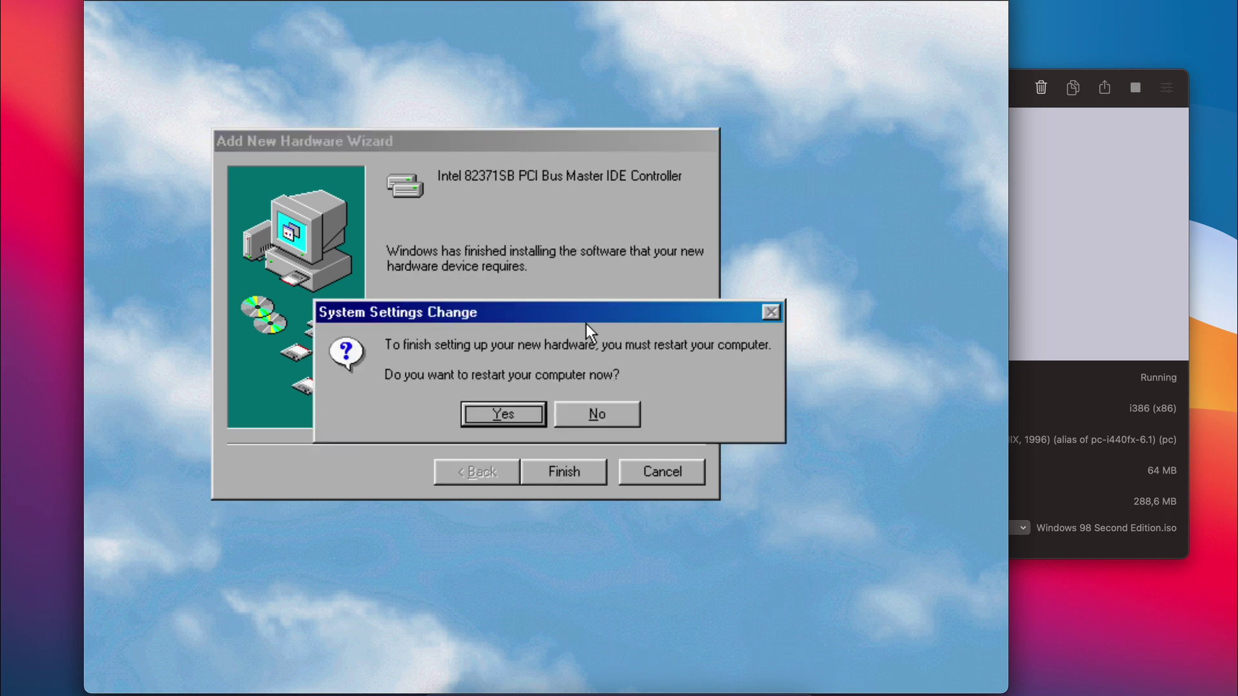
key(Tab)
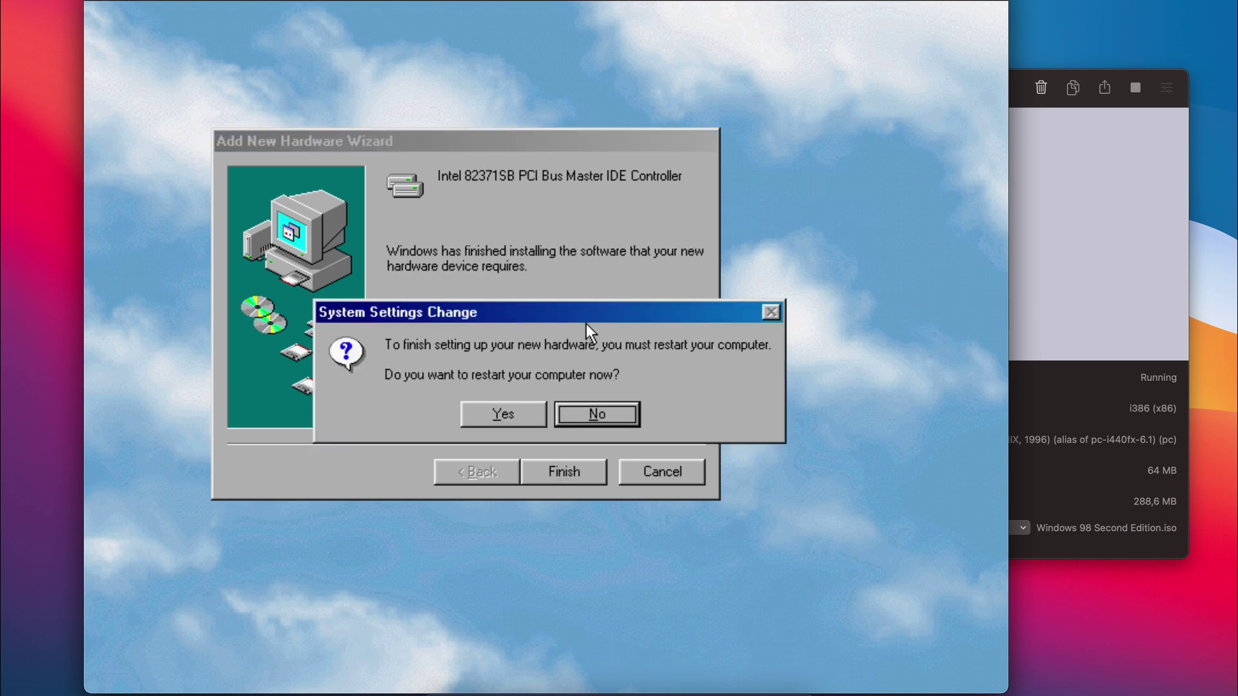
key(Return)
Step: Install the display adapter and USB controller drivers, moving on to the USB device
key(Return)
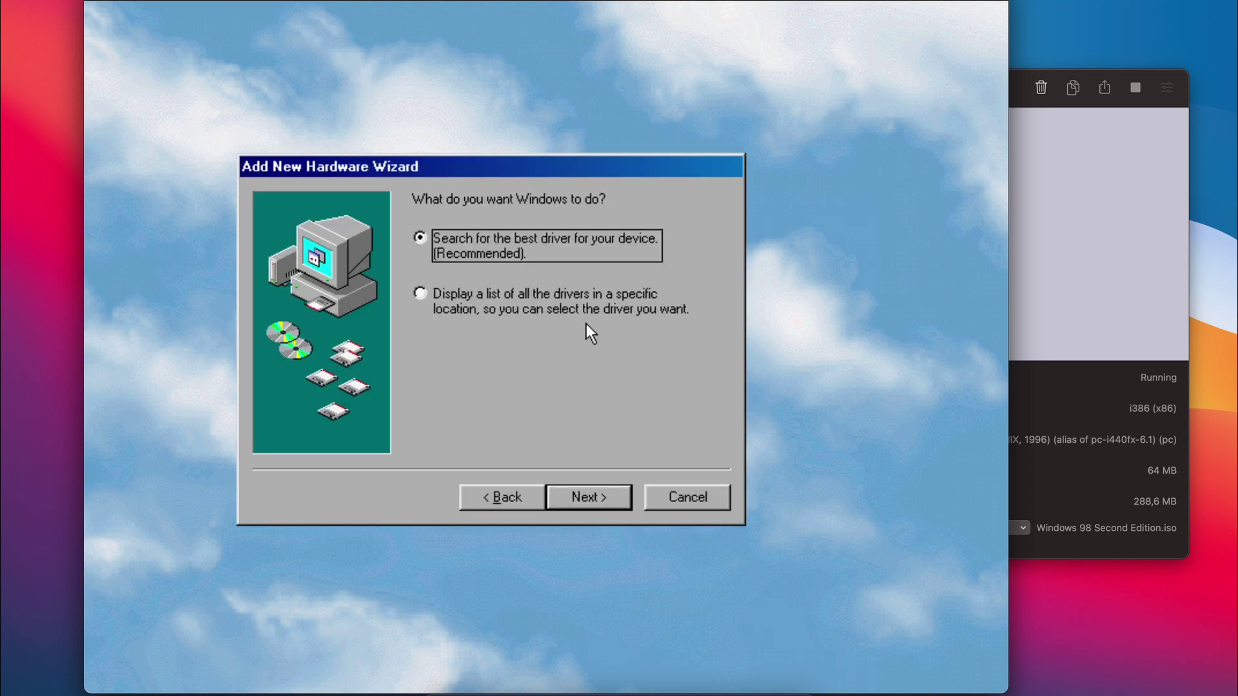
key(Return)
key(Return)
key(Return)
key(Return)
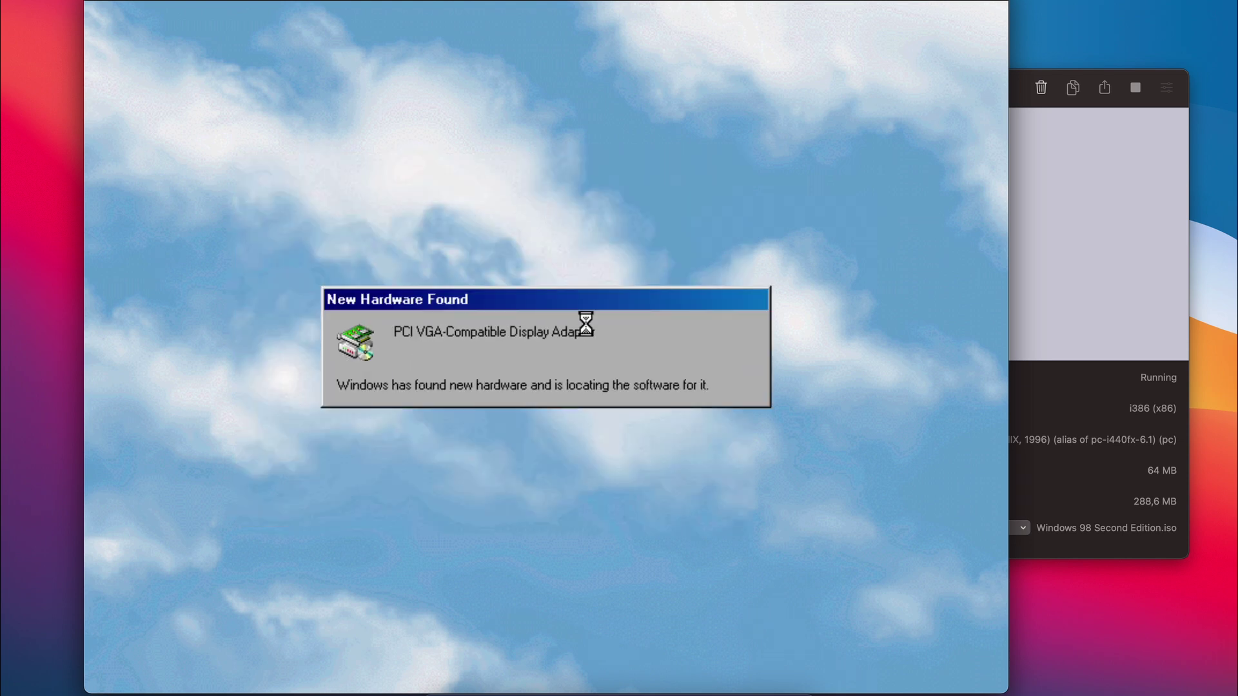
key(Return)
key(Return)
key(Return)
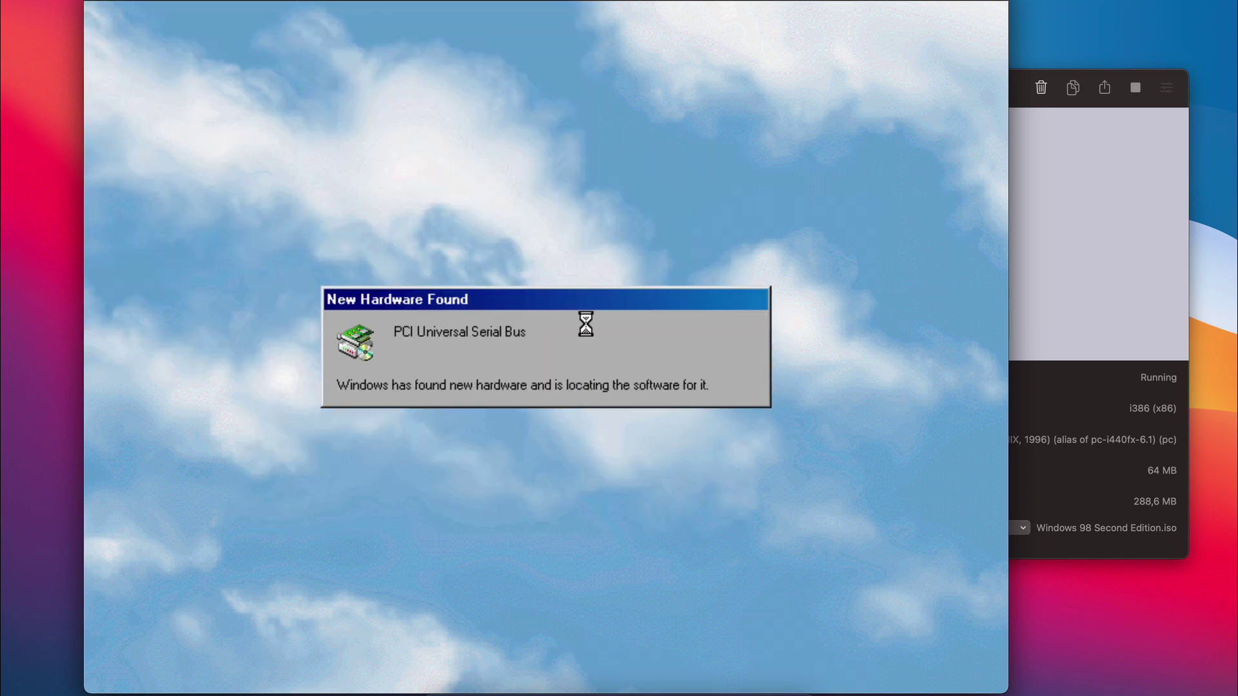
key(Return)
key(Return)
key(Return)
key(Return)
key(Return)
key(Return)
key(Return)
key(Return)
key(Return)
key(Return)
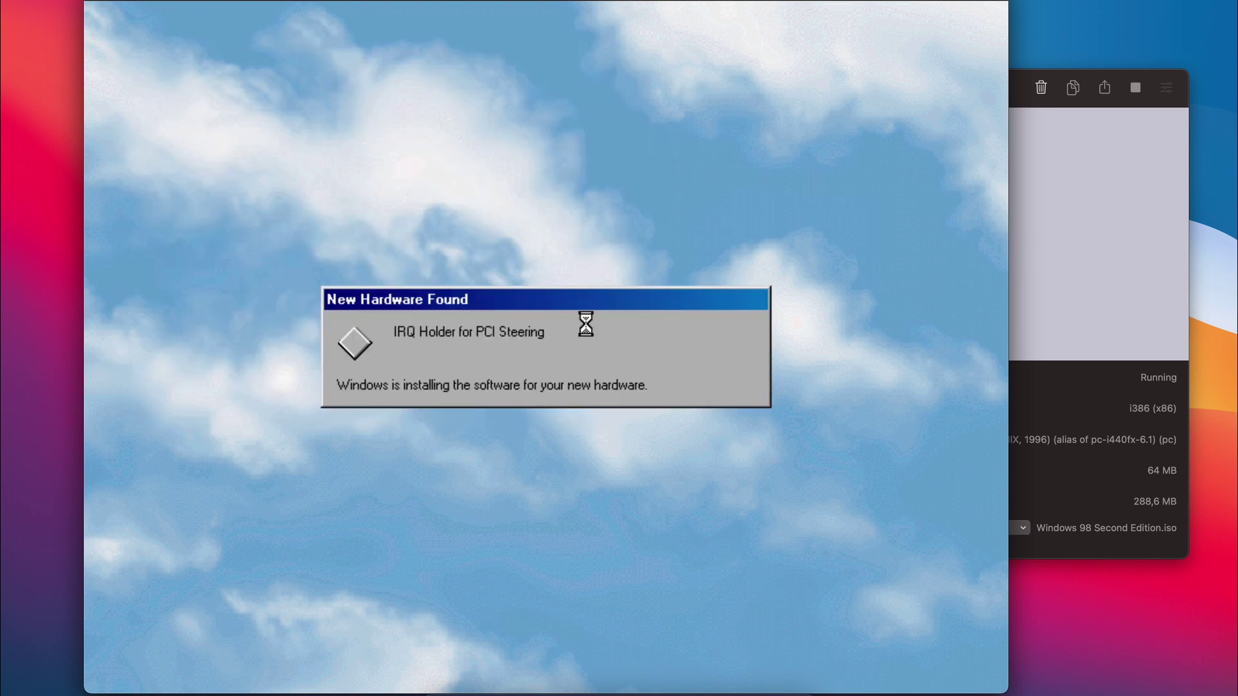
key(Return)
key(Return)
key(Return)
key(Return)
key(Return)
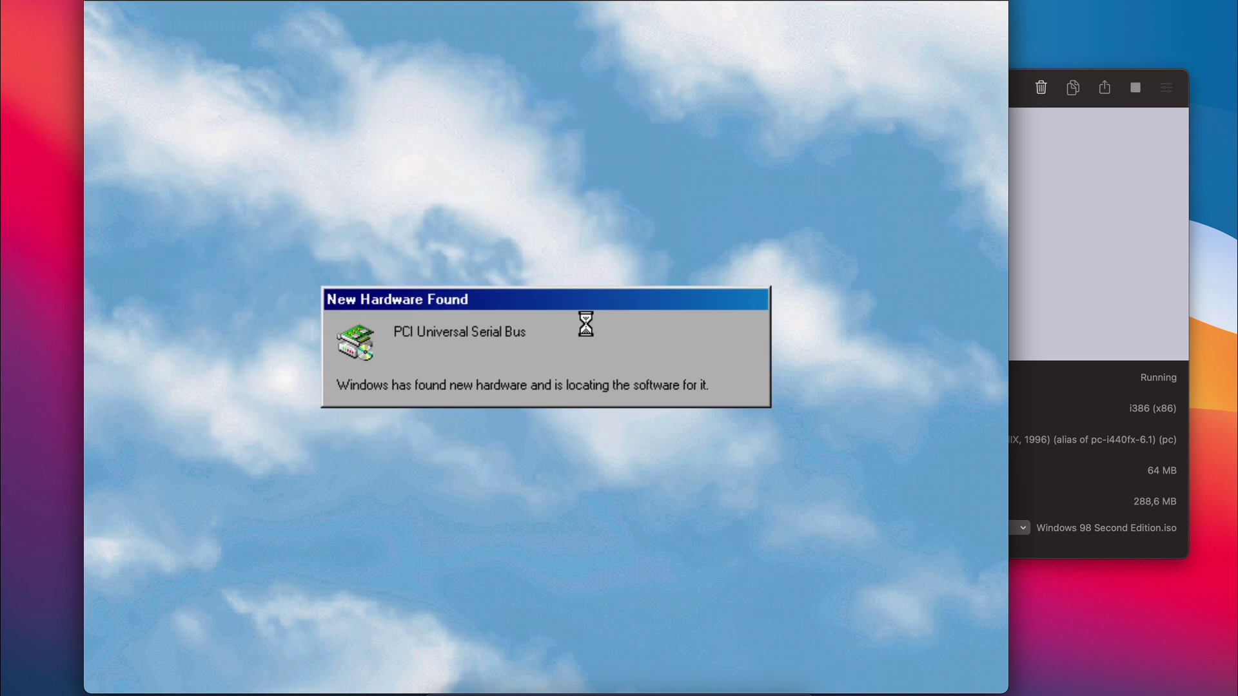
key(Return)
key(Return)
key(Return)
key(Return)
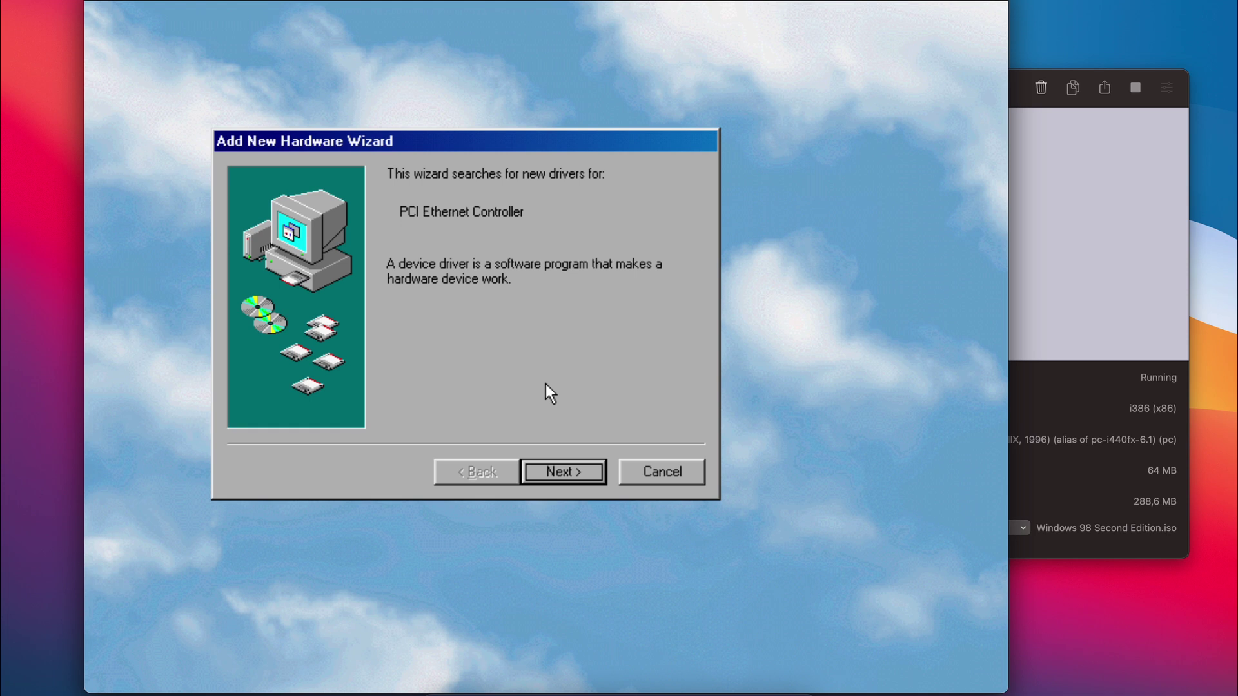
Step: In the hardware wizard, choose to pick the driver from a list under Network adapters
key(Return)
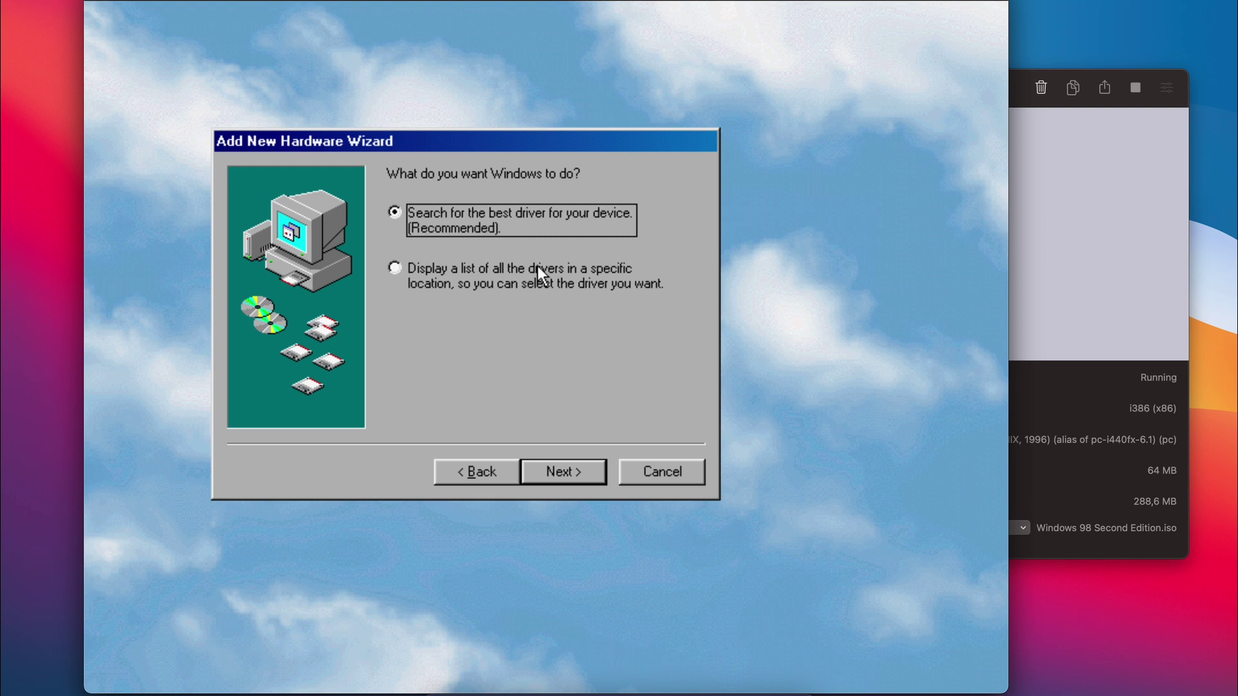
click(536, 265)
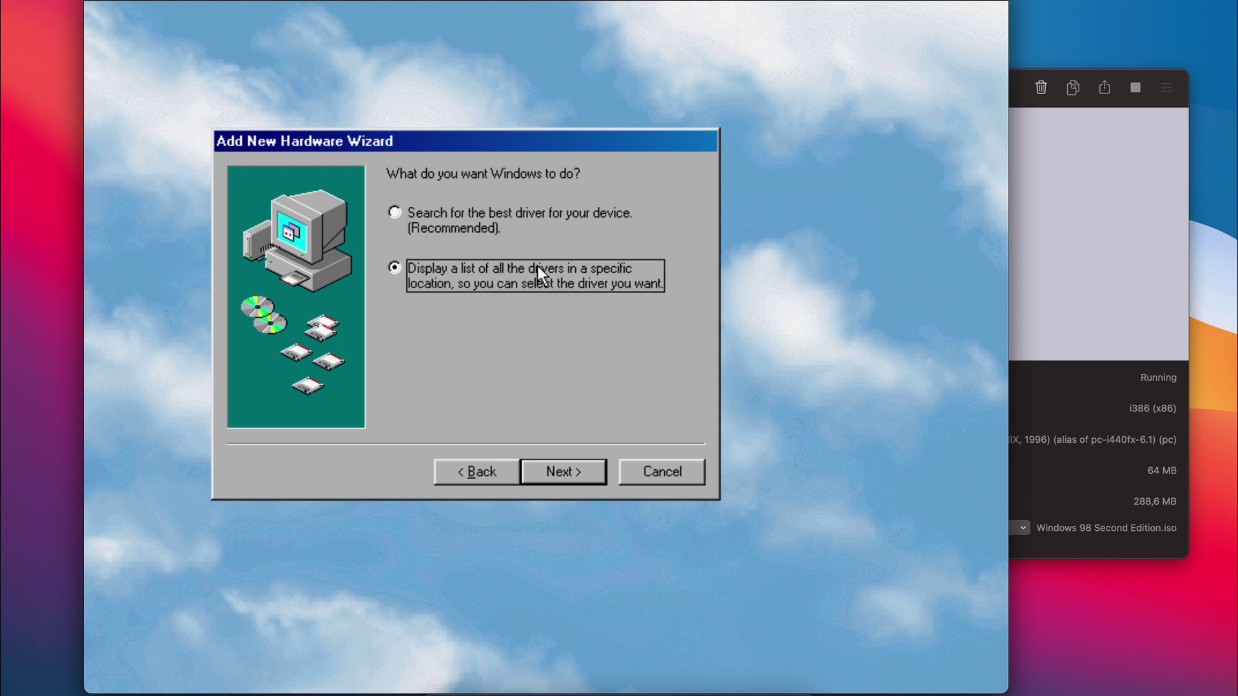
click(565, 465)
click(558, 415)
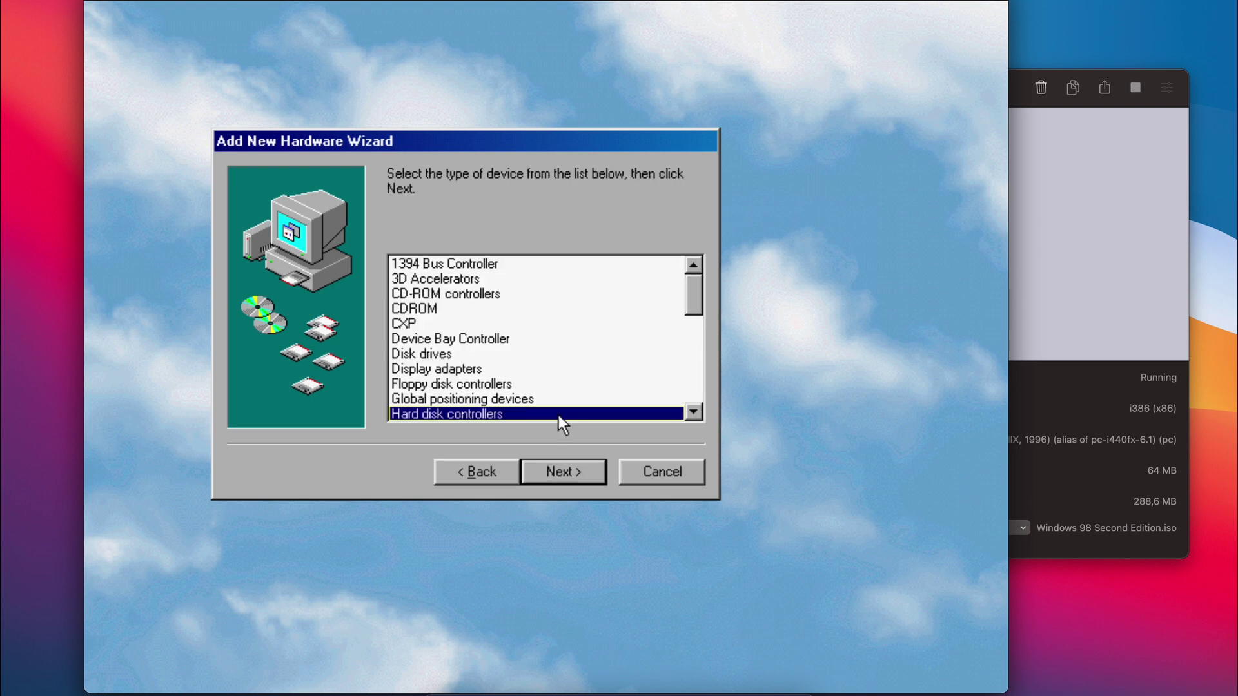
scroll(559, 416, down, 4)
click(558, 415)
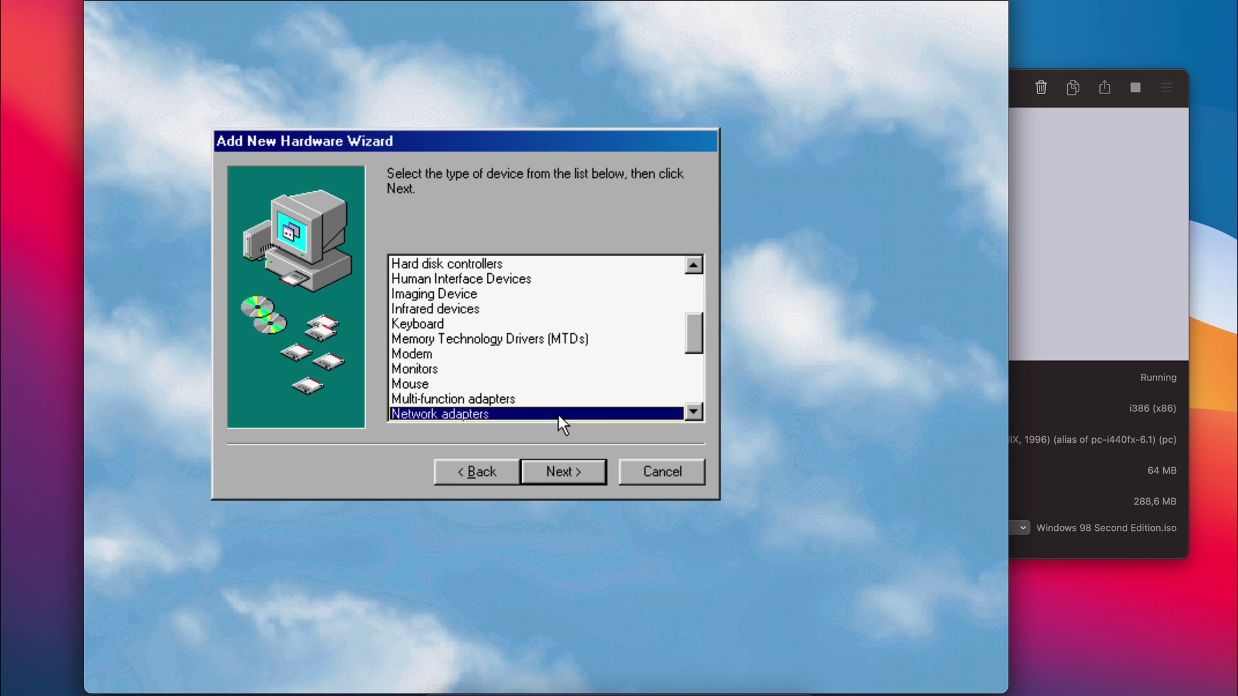
click(590, 465)
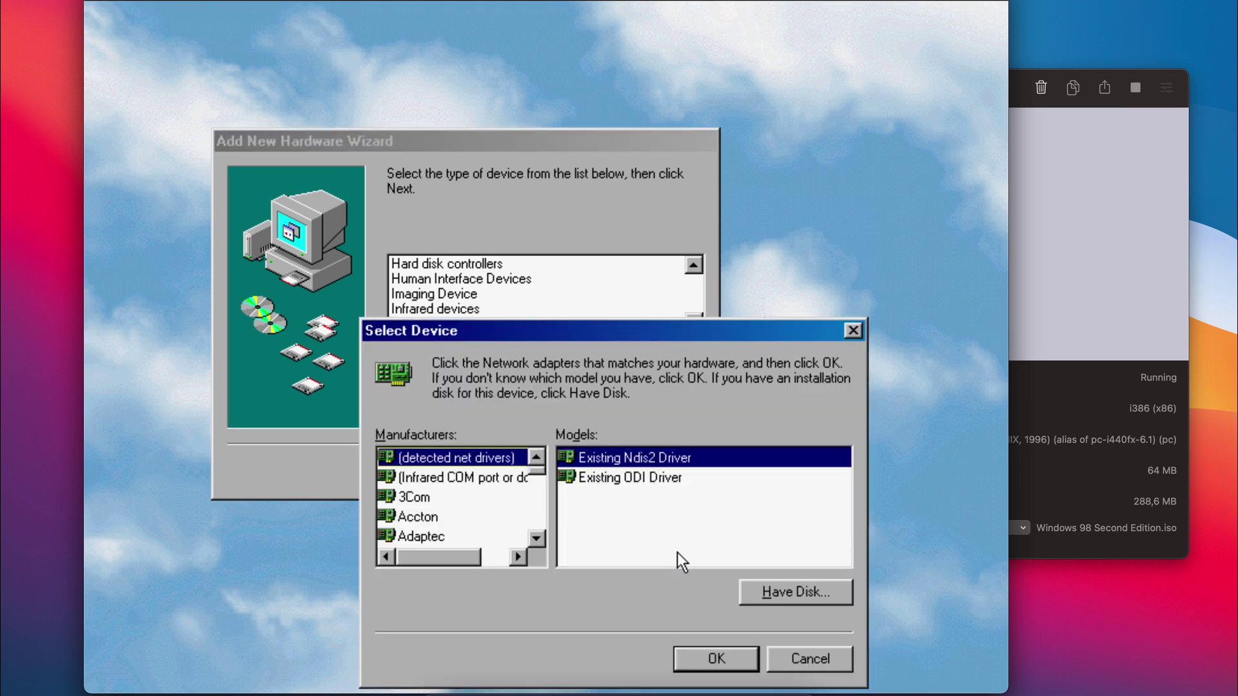
Step: Install from disk, pointing to C:\windows\Desktop\RTL8139 drivers for Netrts5.INF
click(794, 592)
click(763, 539)
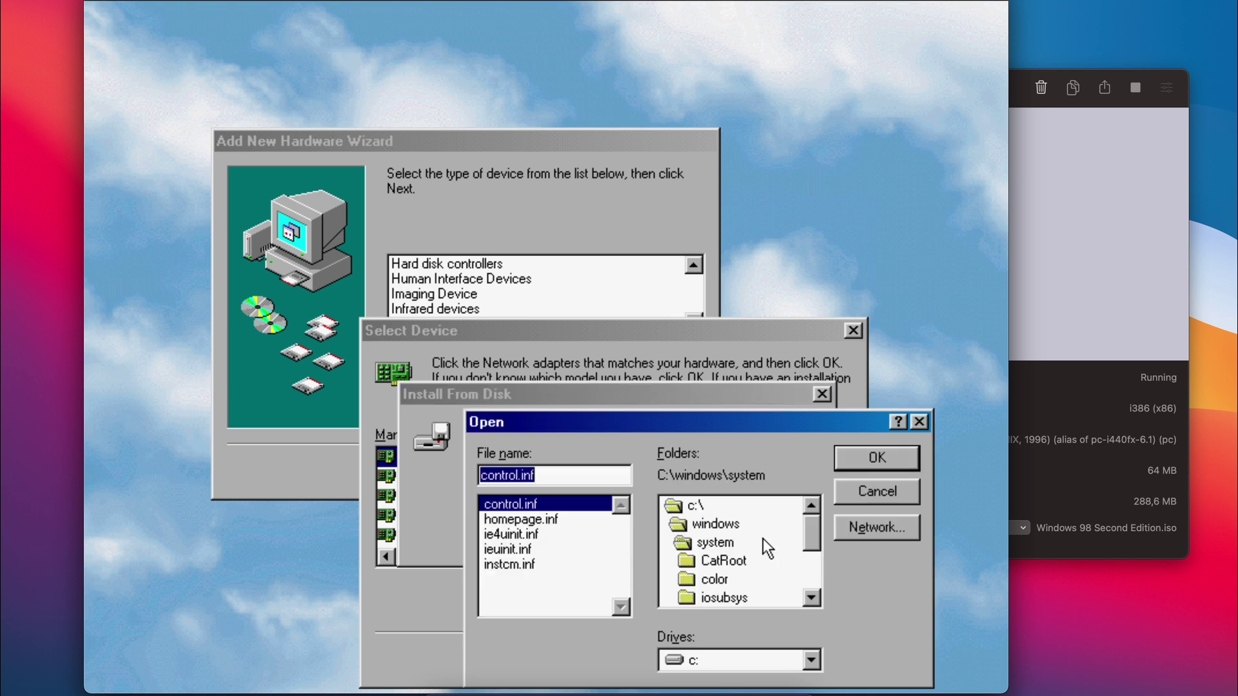
click(748, 531)
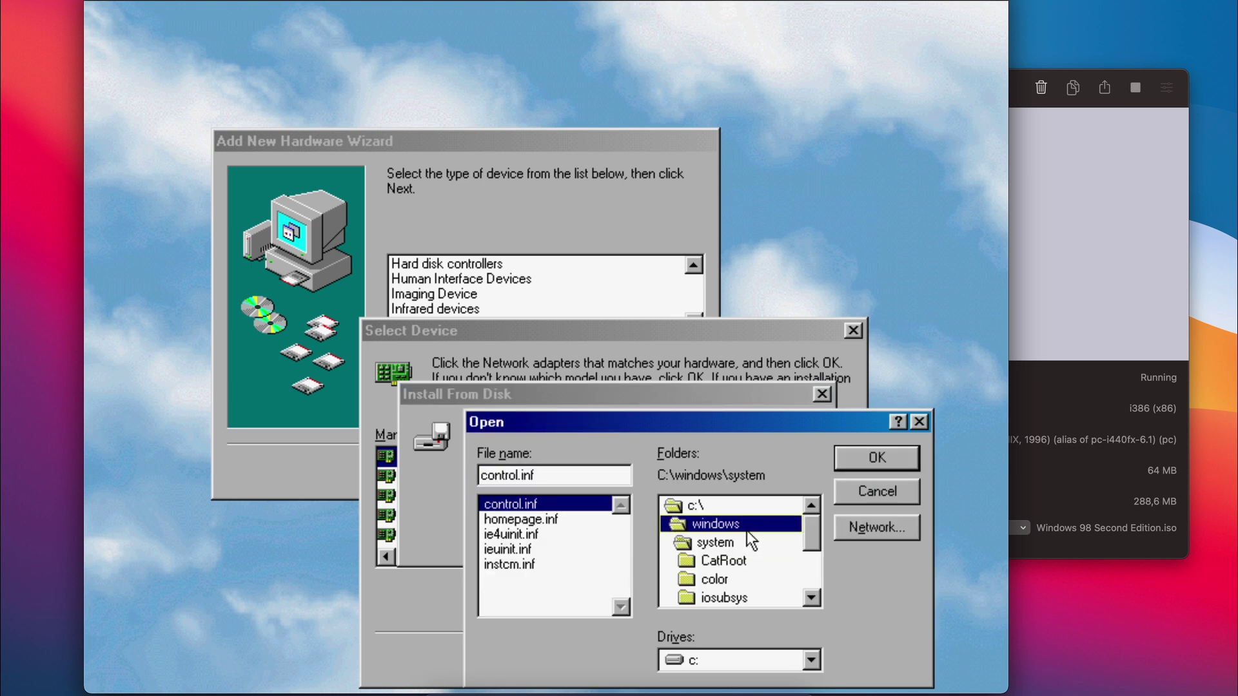
double_click(746, 531)
click(806, 572)
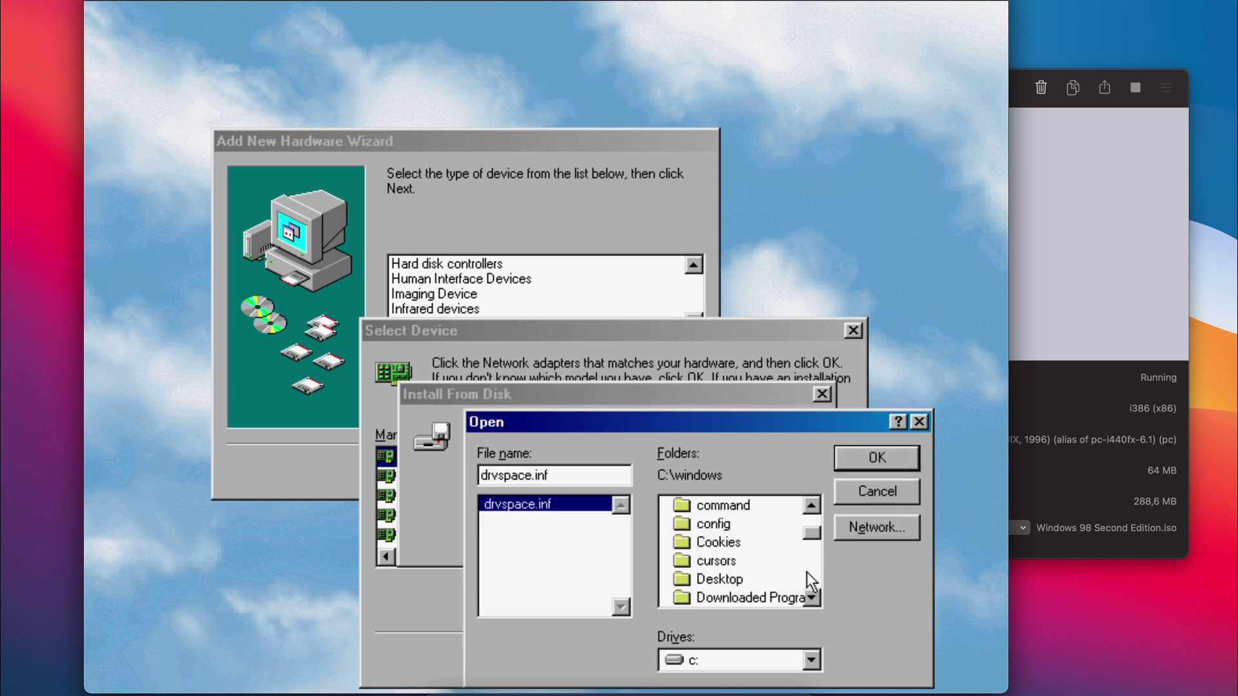
click(775, 573)
double_click(776, 573)
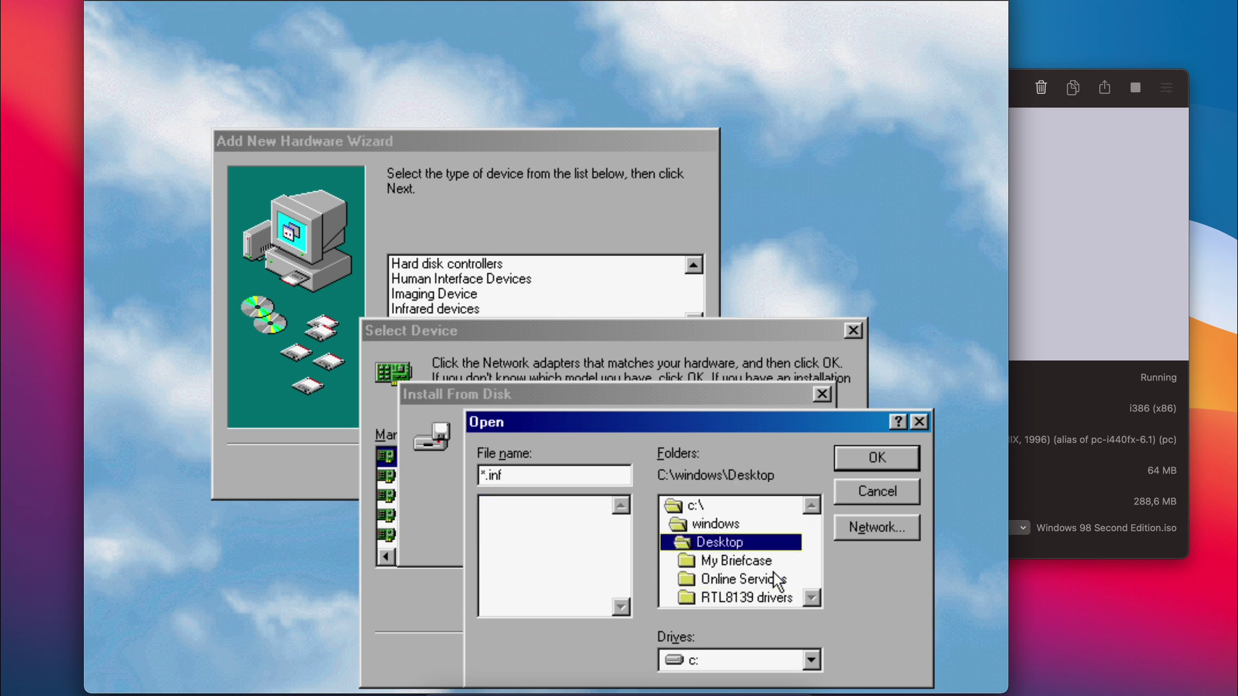
double_click(763, 591)
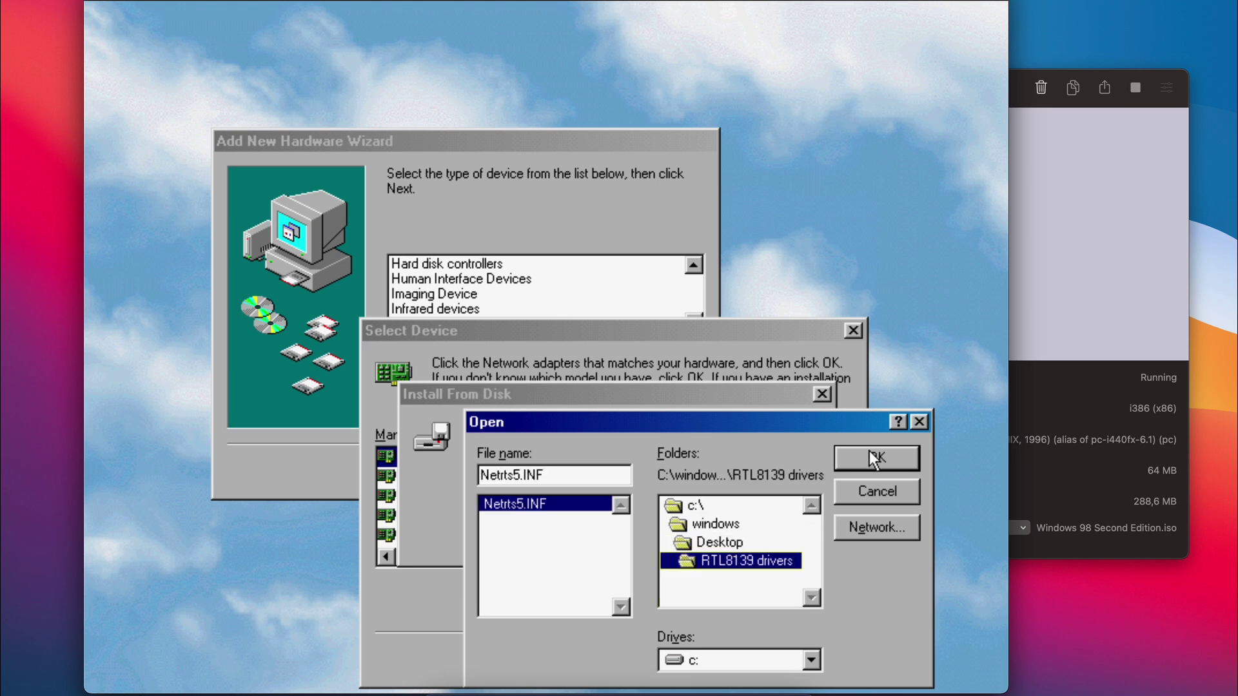
click(894, 459)
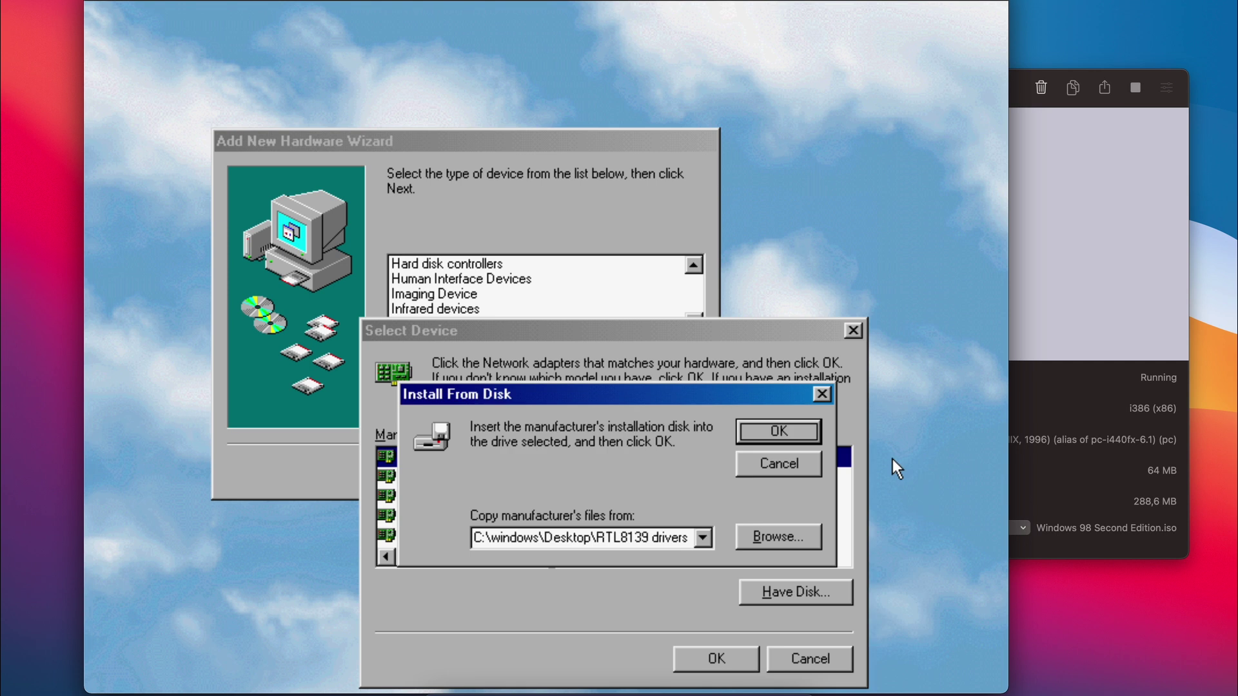
click(807, 438)
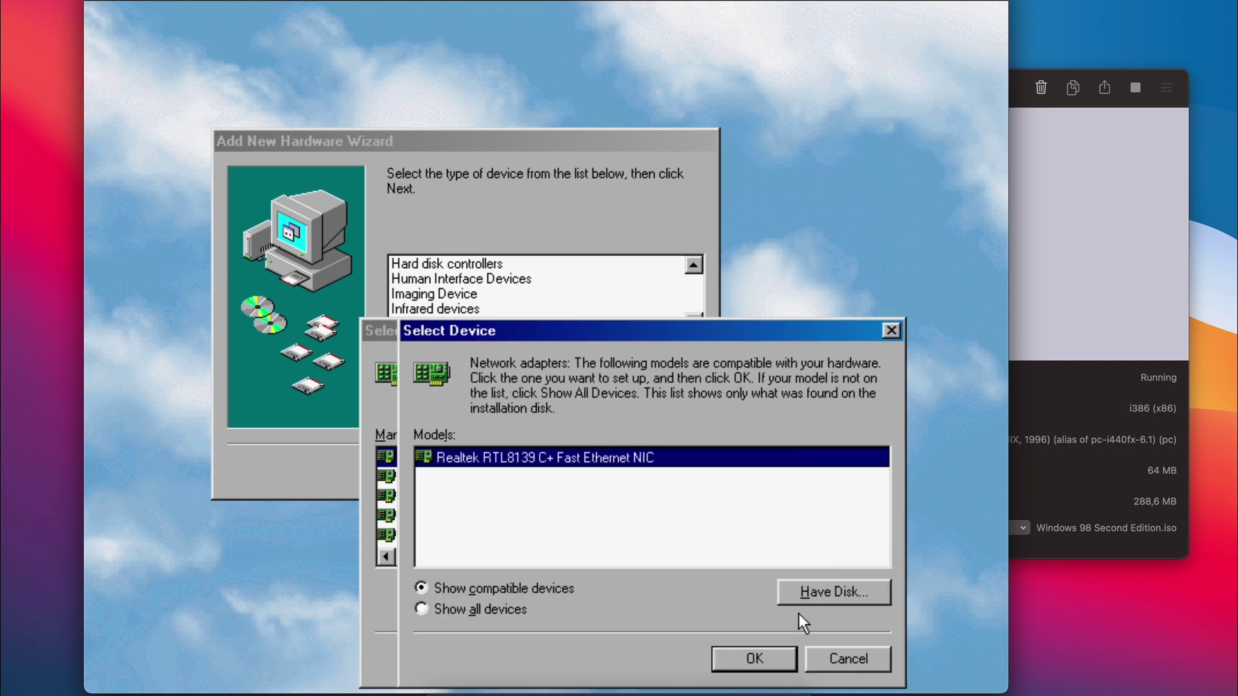
Step: Install the Realtek RTL8139 C+ Fast Ethernet NIC driver and answer No to restarting now
click(784, 666)
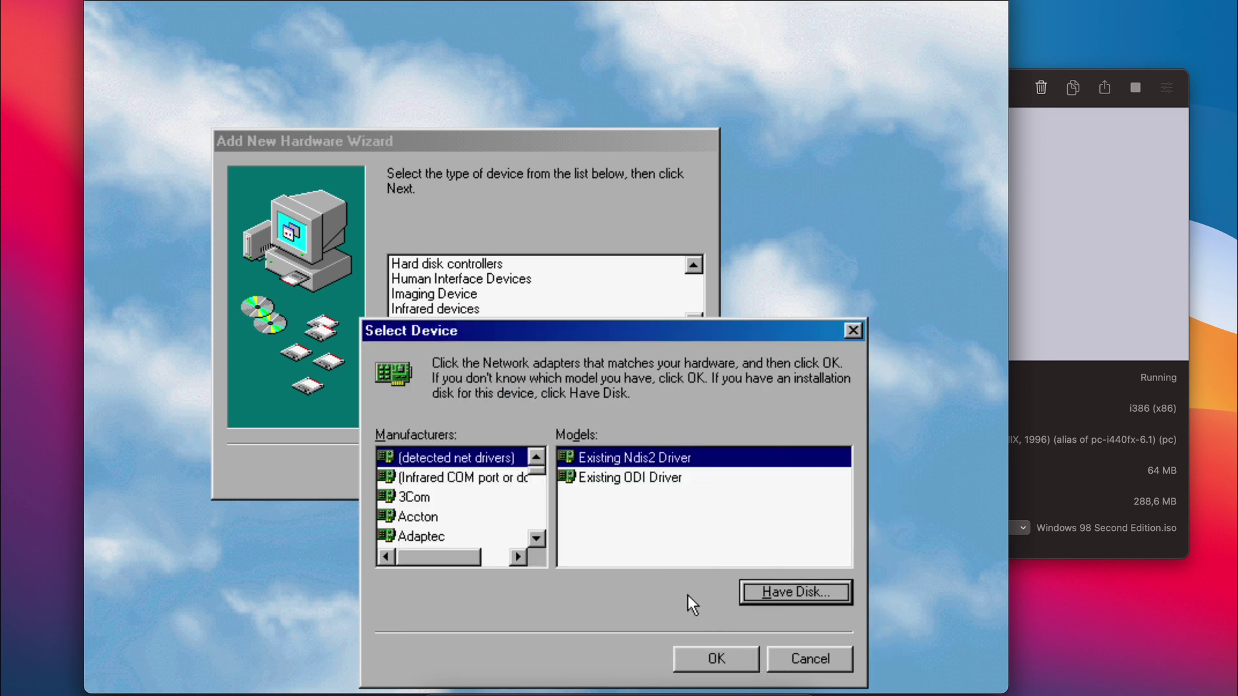
key(Escape)
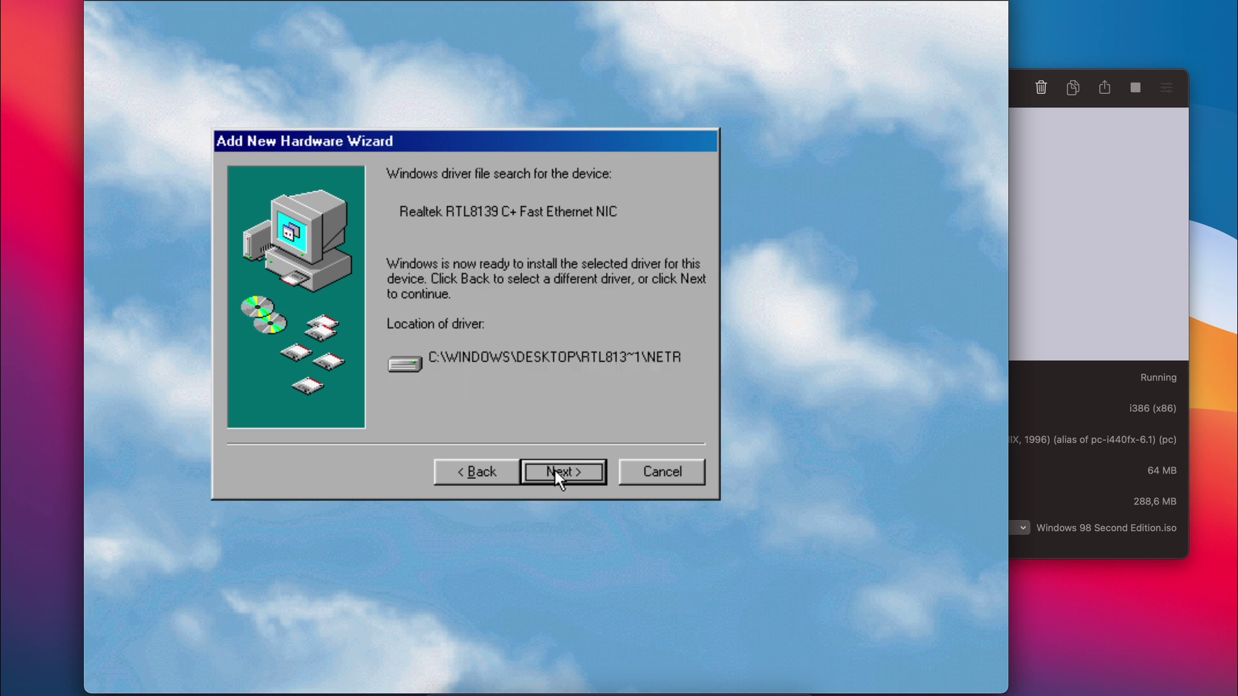
click(585, 476)
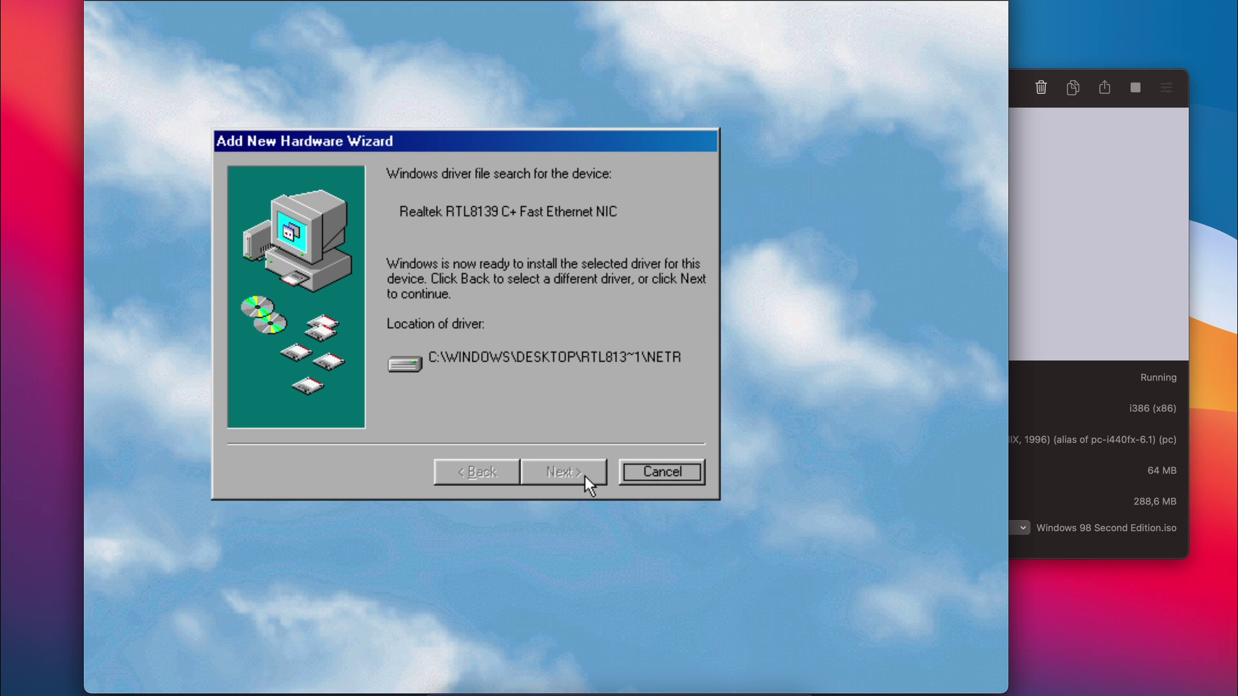
click(585, 476)
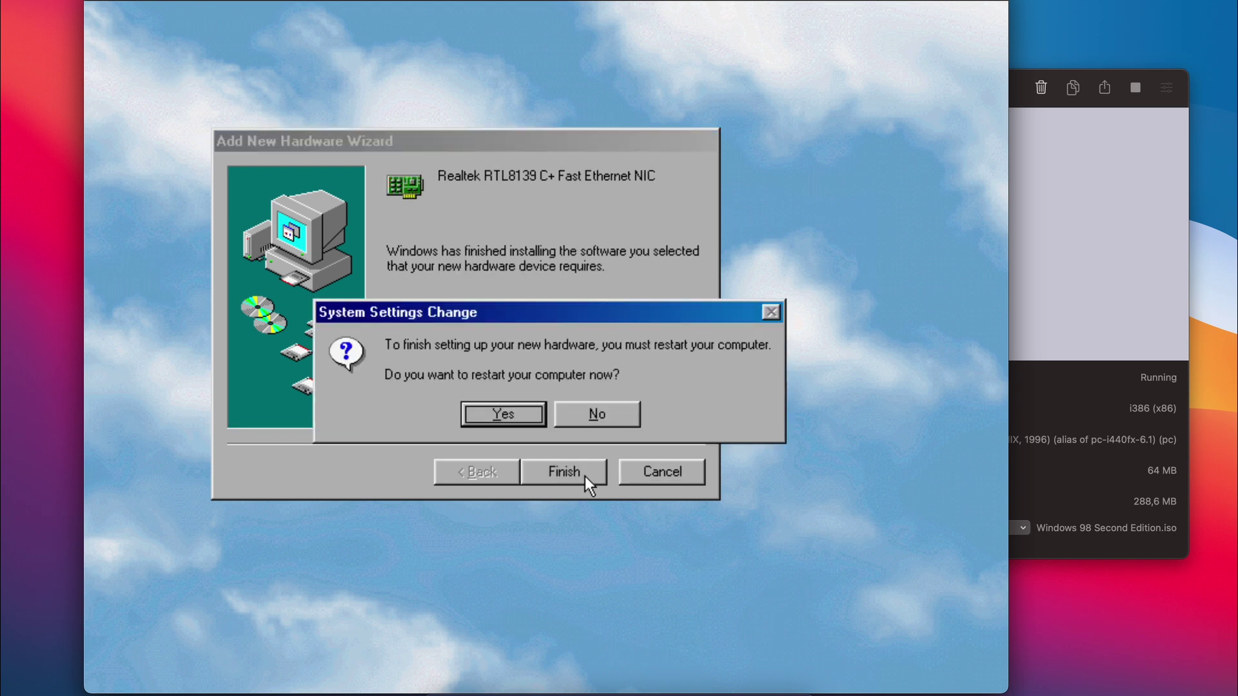
click(613, 420)
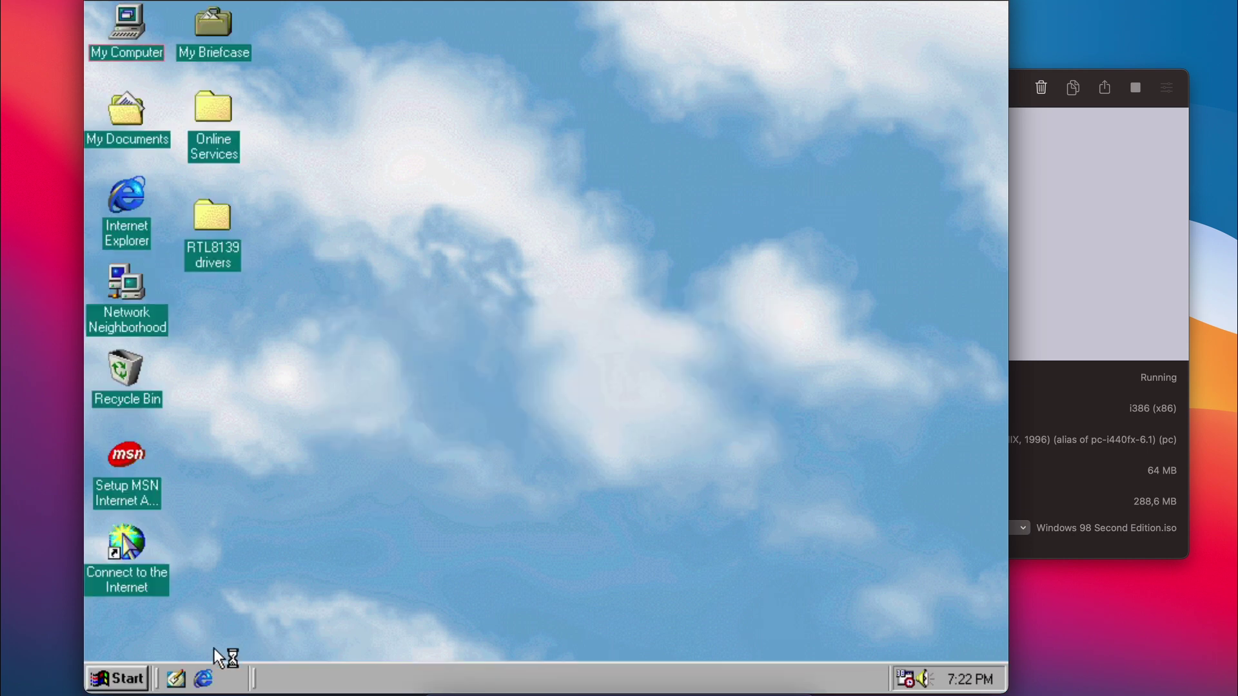
Step: Shut down Windows 98 from the Start menu
click(141, 668)
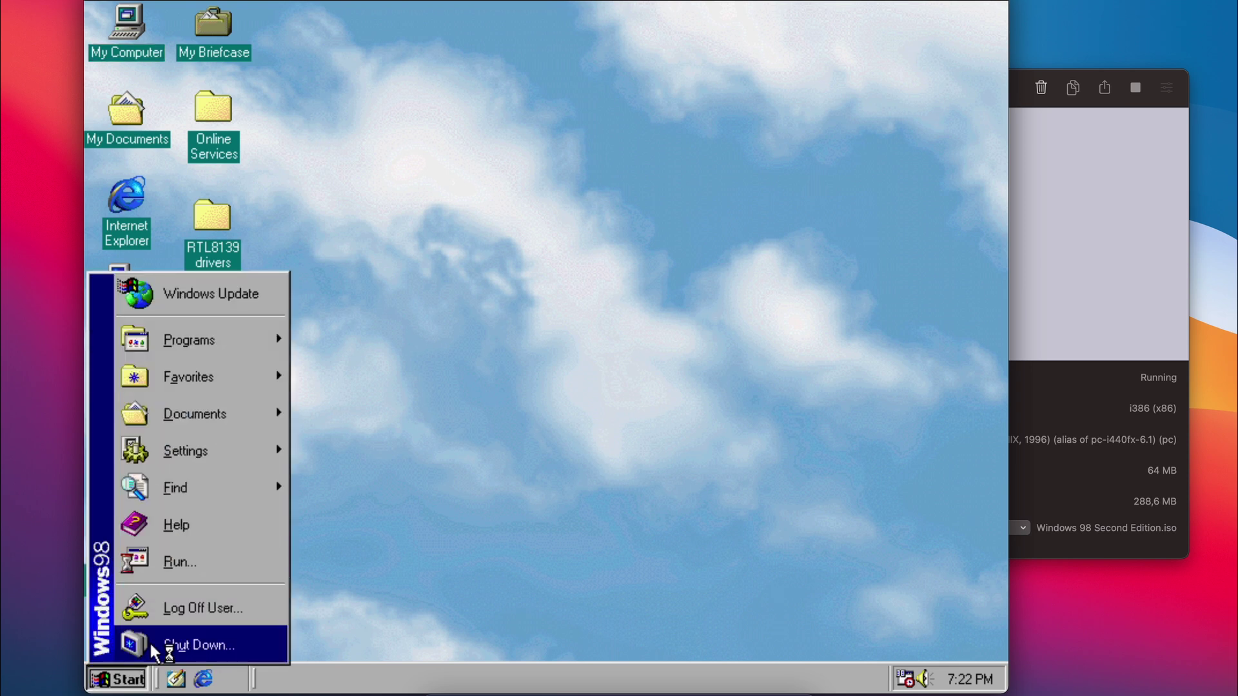
click(155, 643)
click(469, 350)
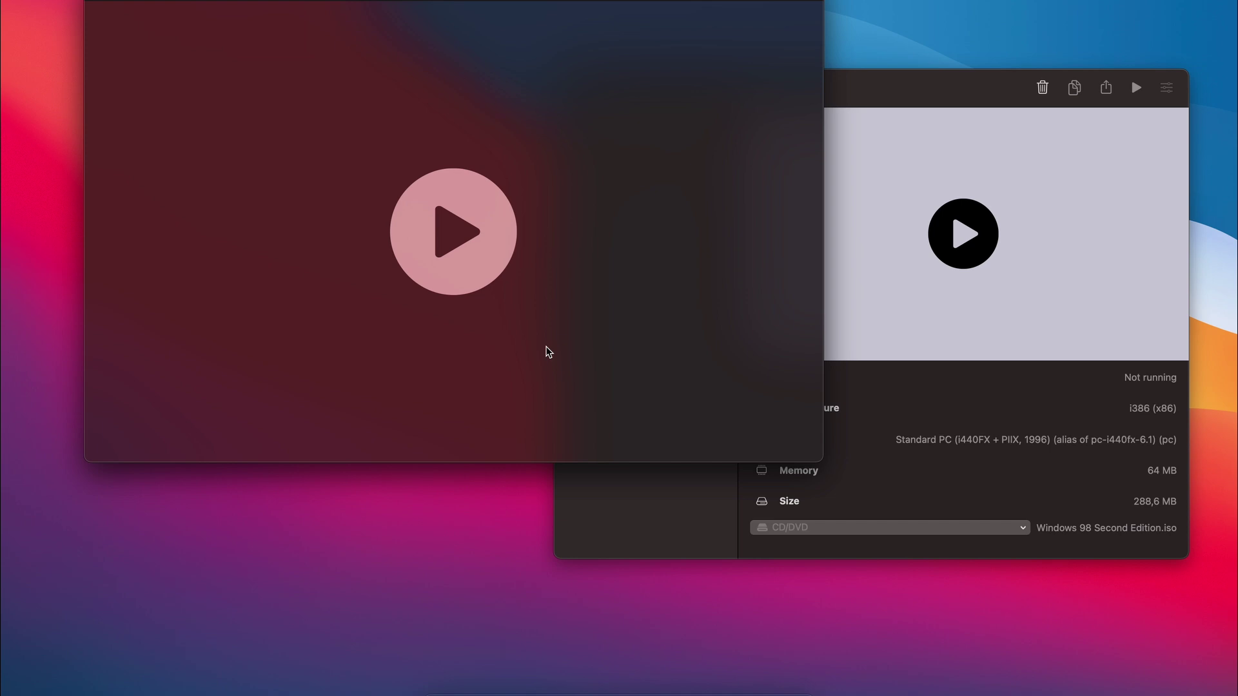
Step: Boot the VM again, enlarge its window, and skip the network password prompt
click(477, 258)
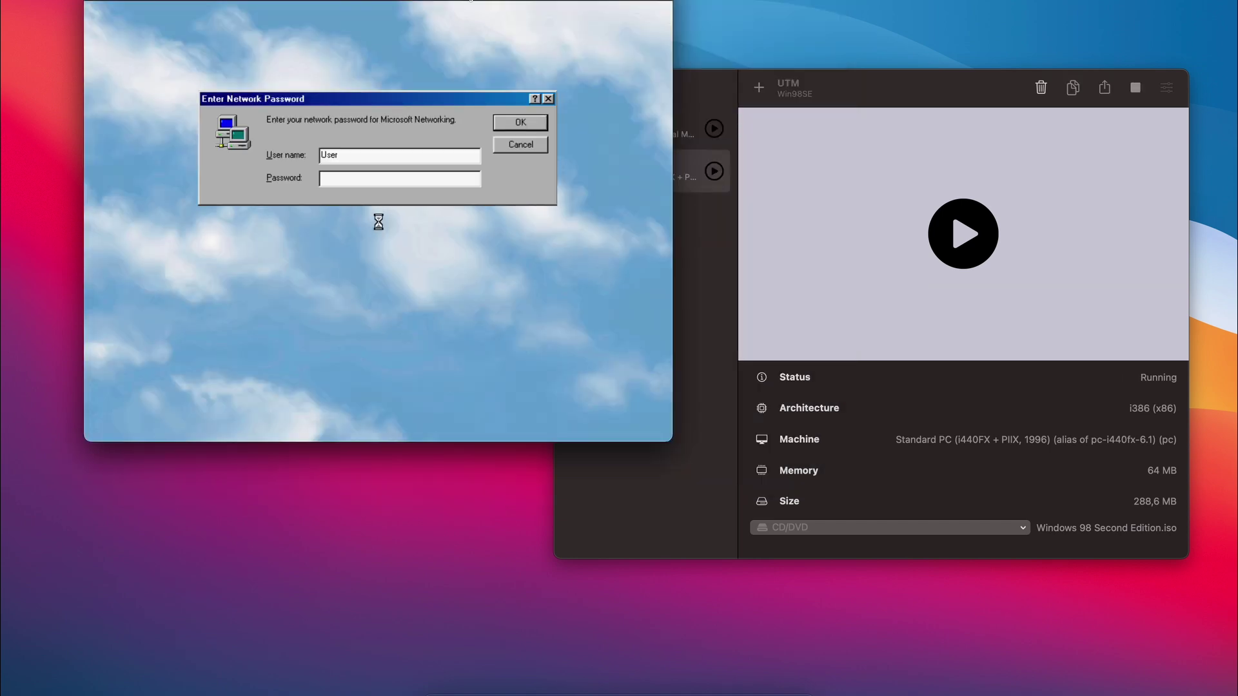
key(Return)
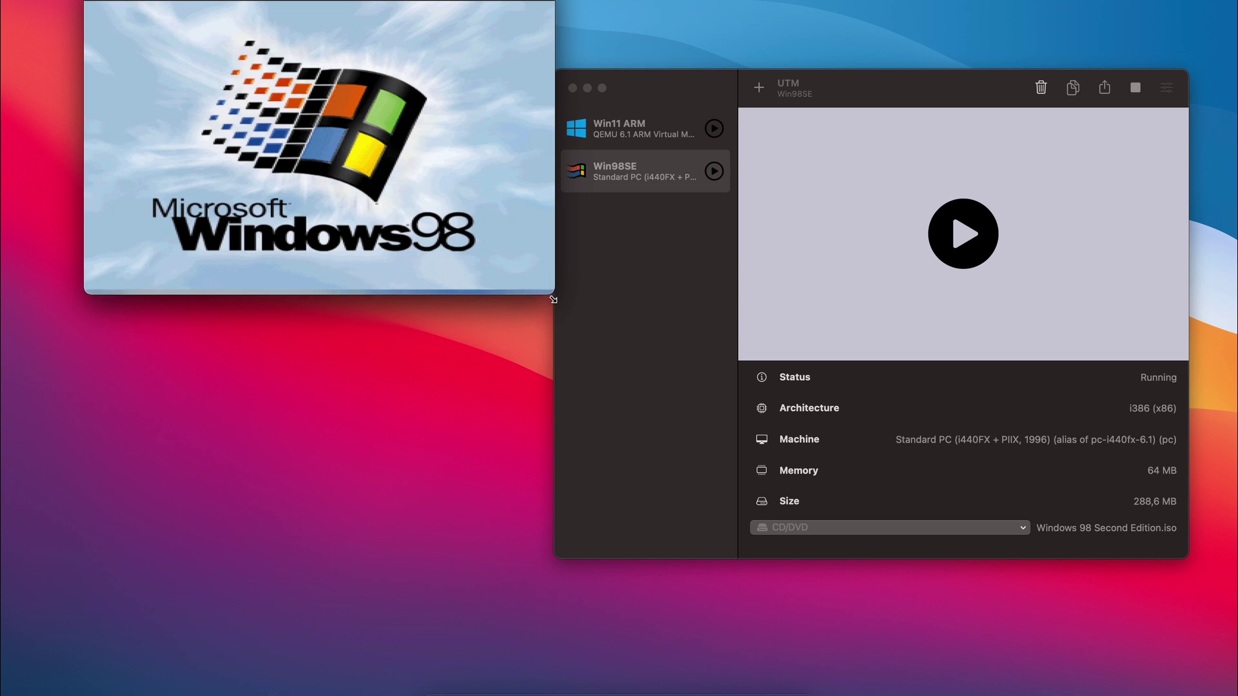
drag(554, 299, 928, 527)
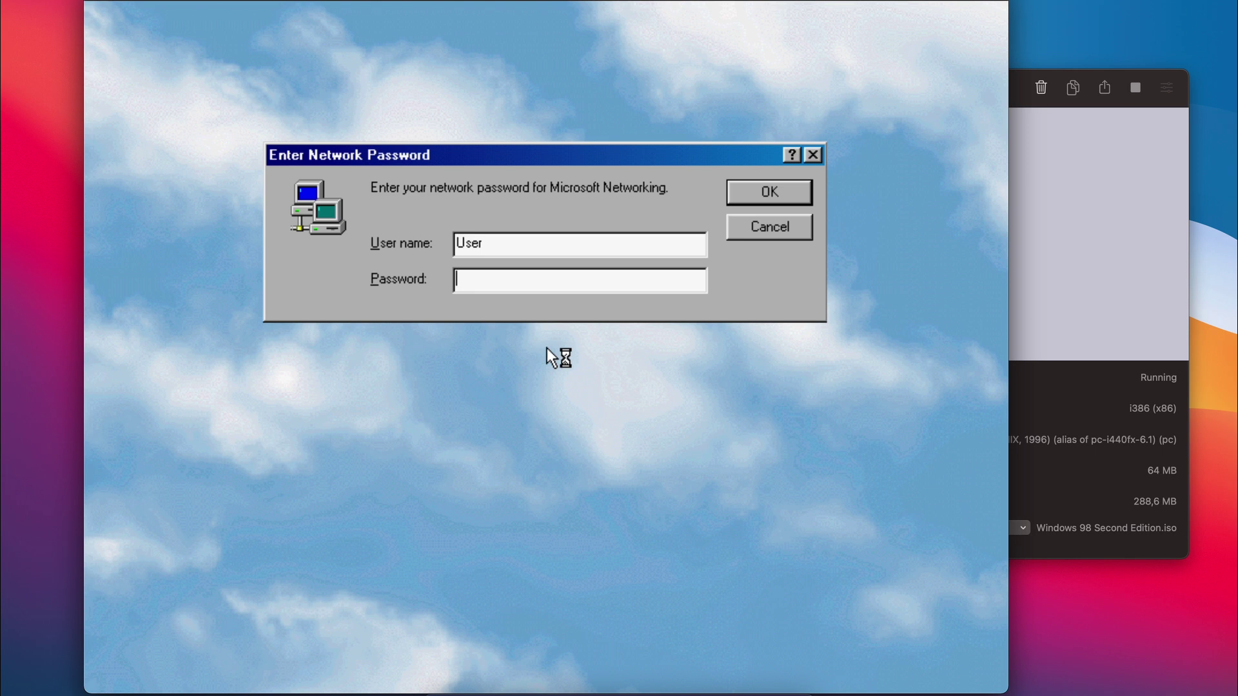
key(Return)
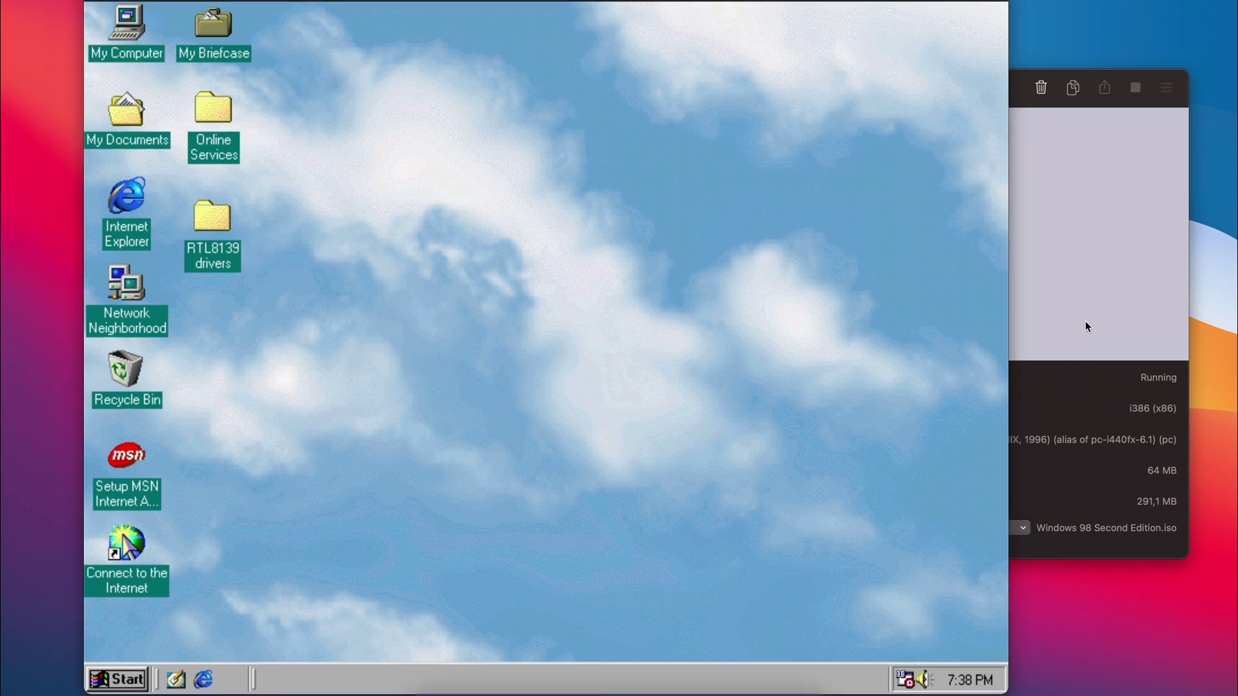
Step: Mount SimCity3000.iso from Downloads in the Win98SE CD/DVD drive and return to the VM
click(1085, 321)
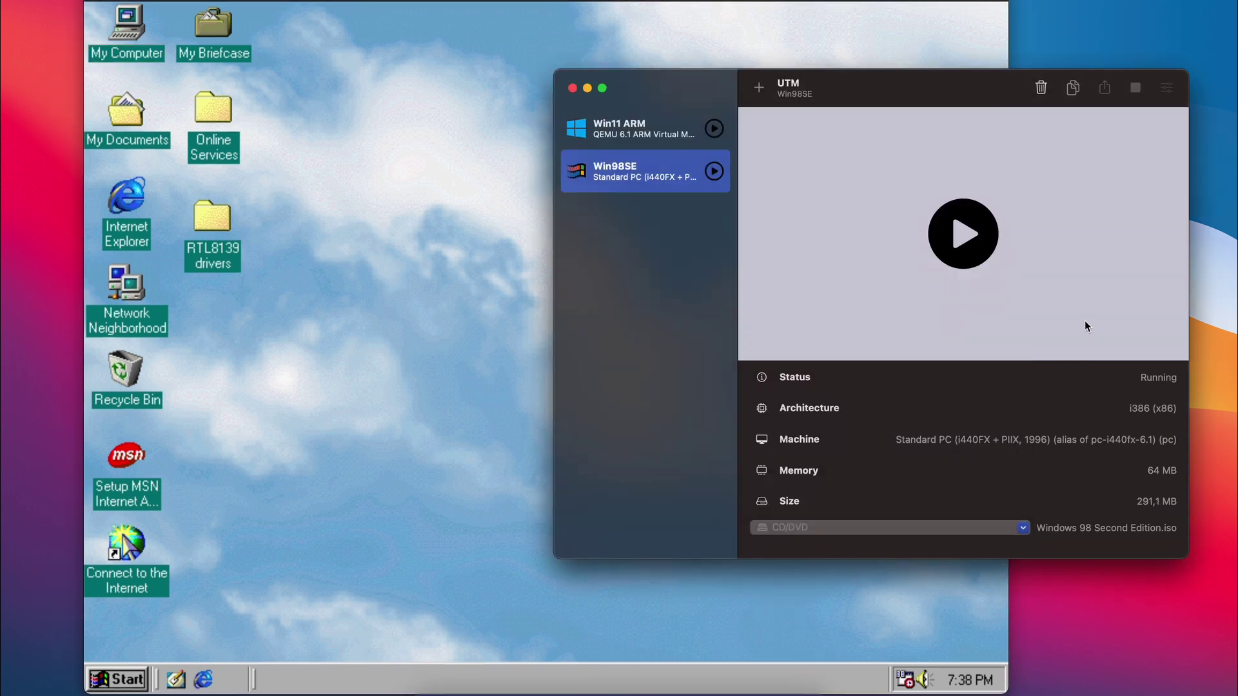
click(979, 528)
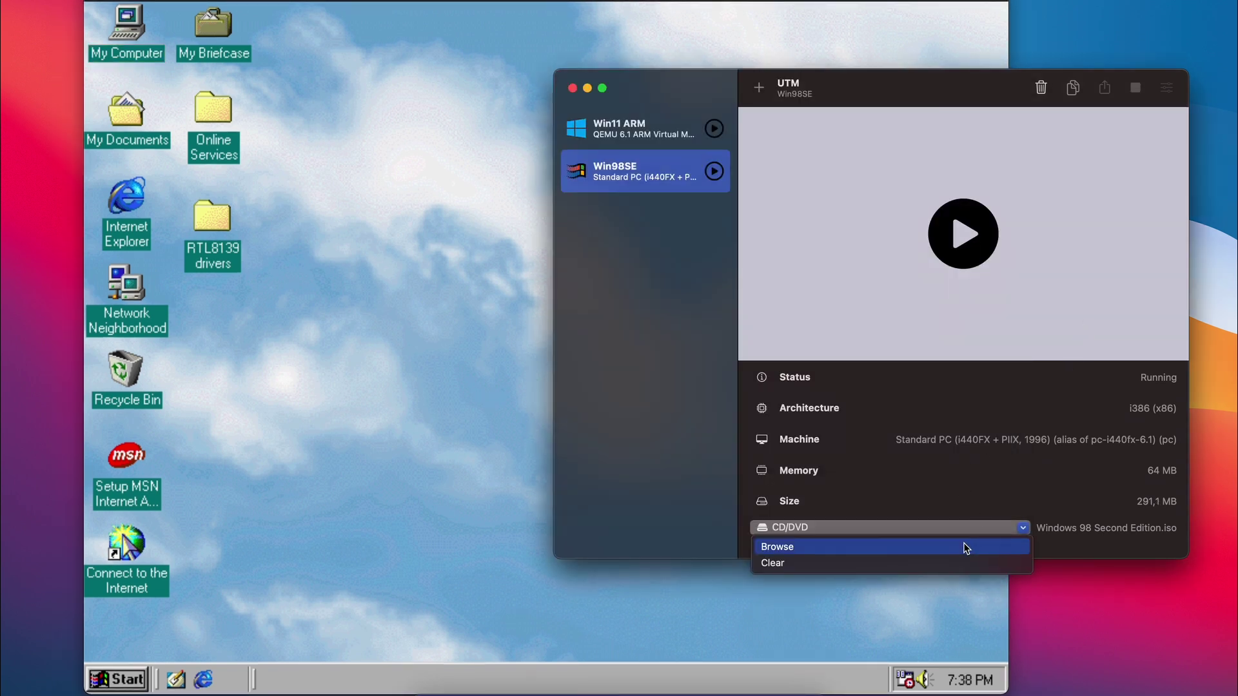
click(965, 547)
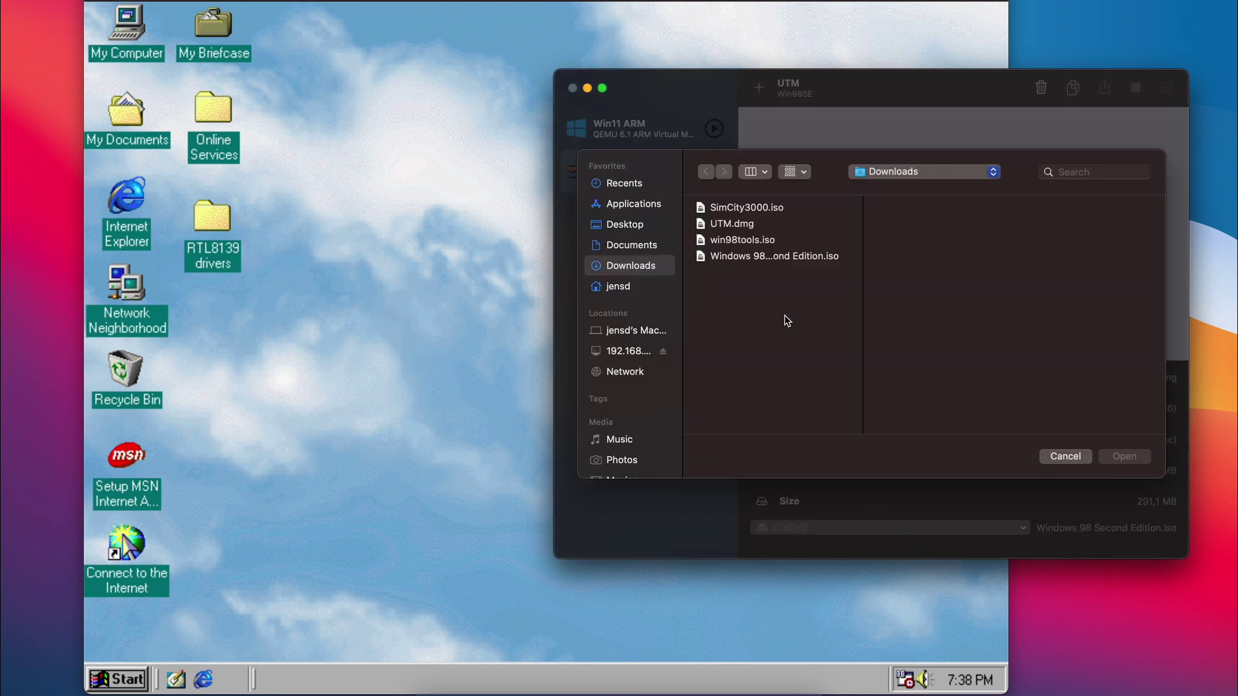
double_click(775, 209)
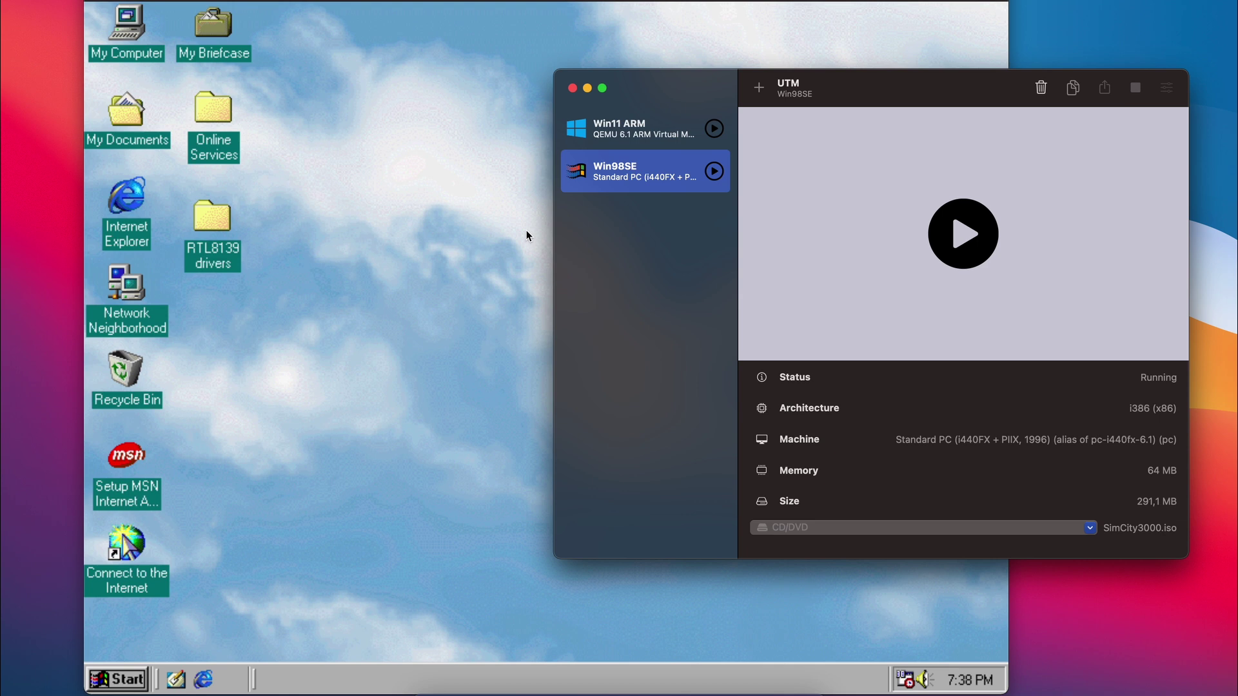
click(537, 215)
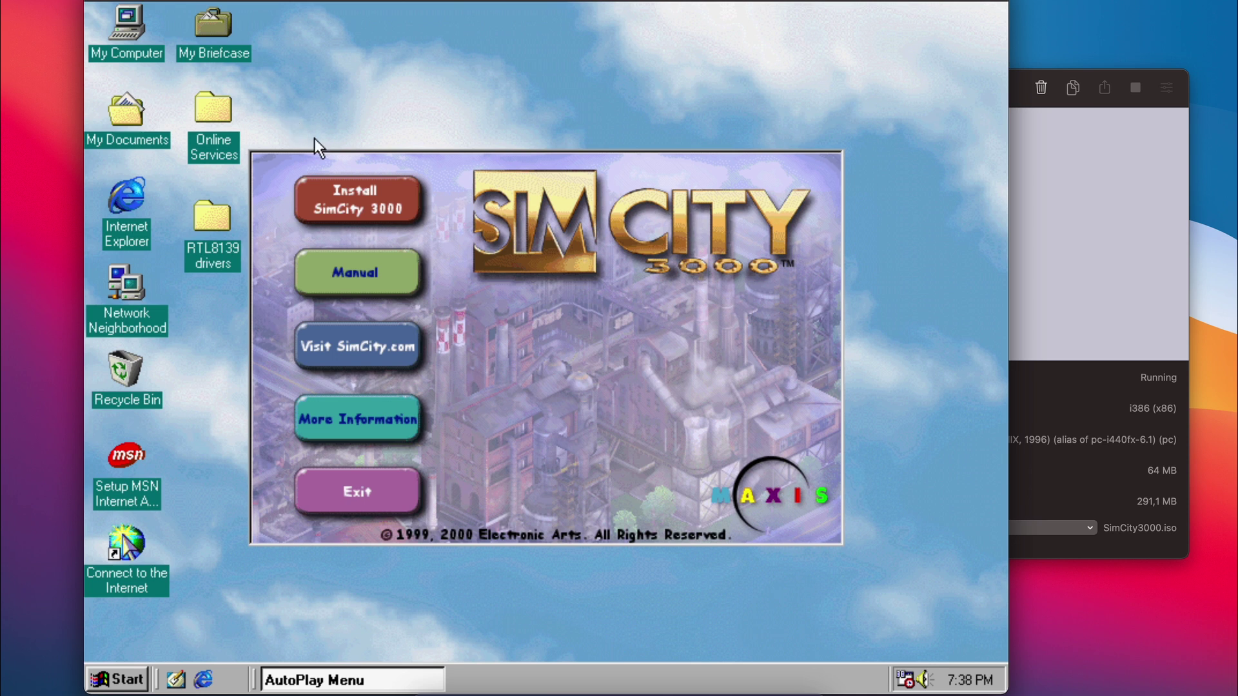
Step: Install SimCity 3000 from AutoPlay, keeping the default folder and program group
click(350, 192)
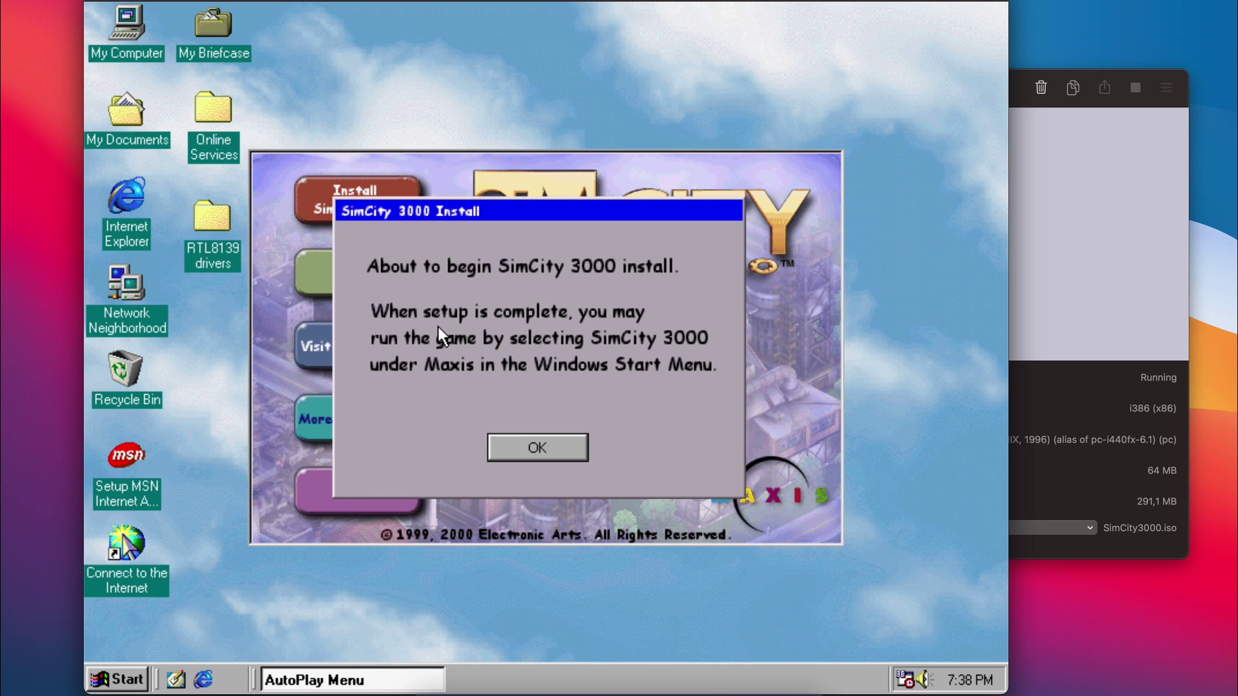
click(535, 449)
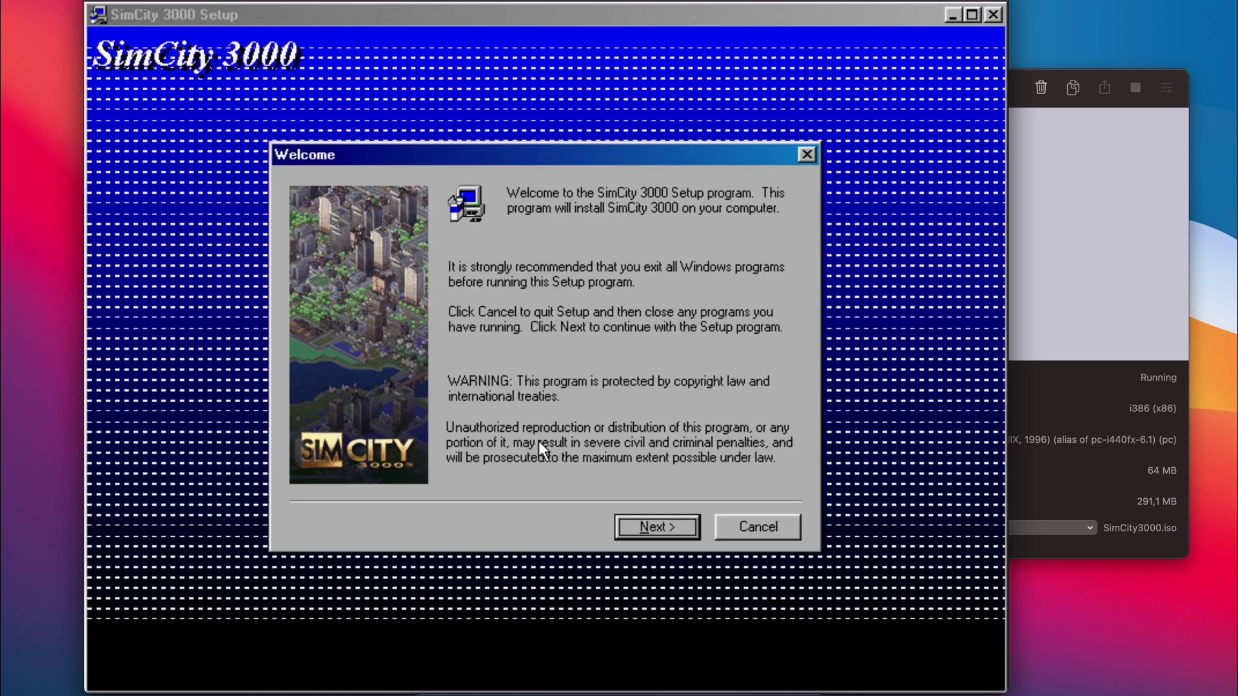
click(647, 527)
click(652, 528)
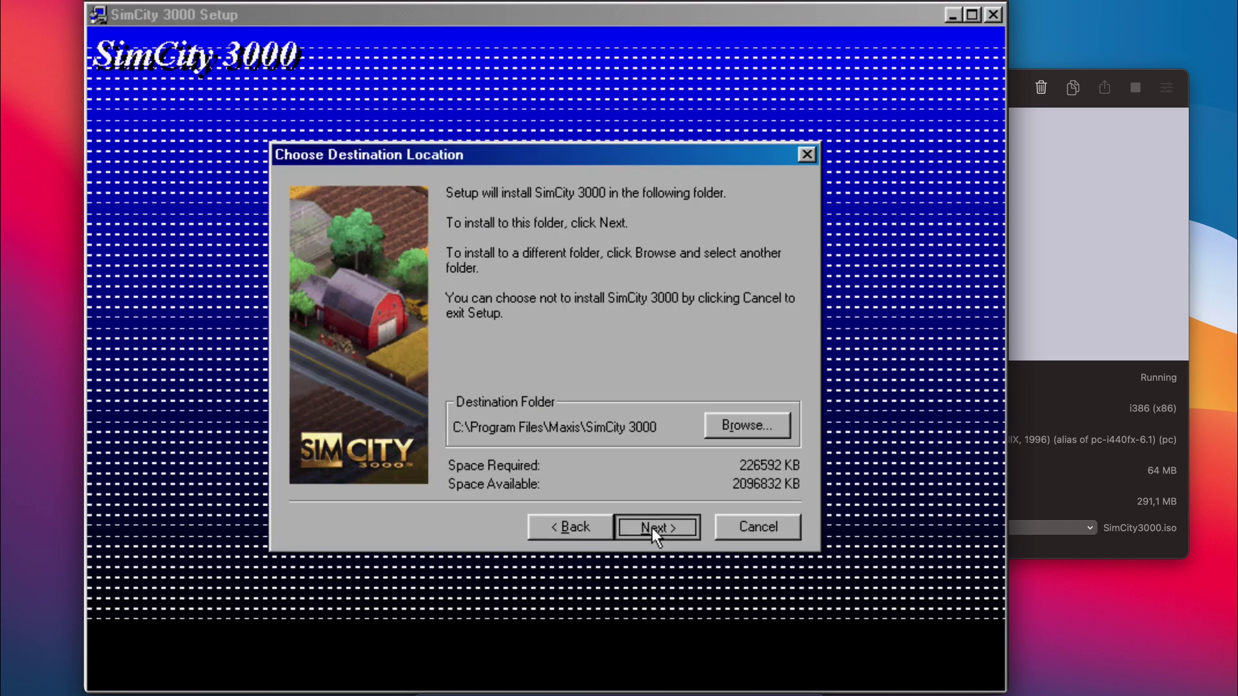
click(652, 528)
click(652, 528)
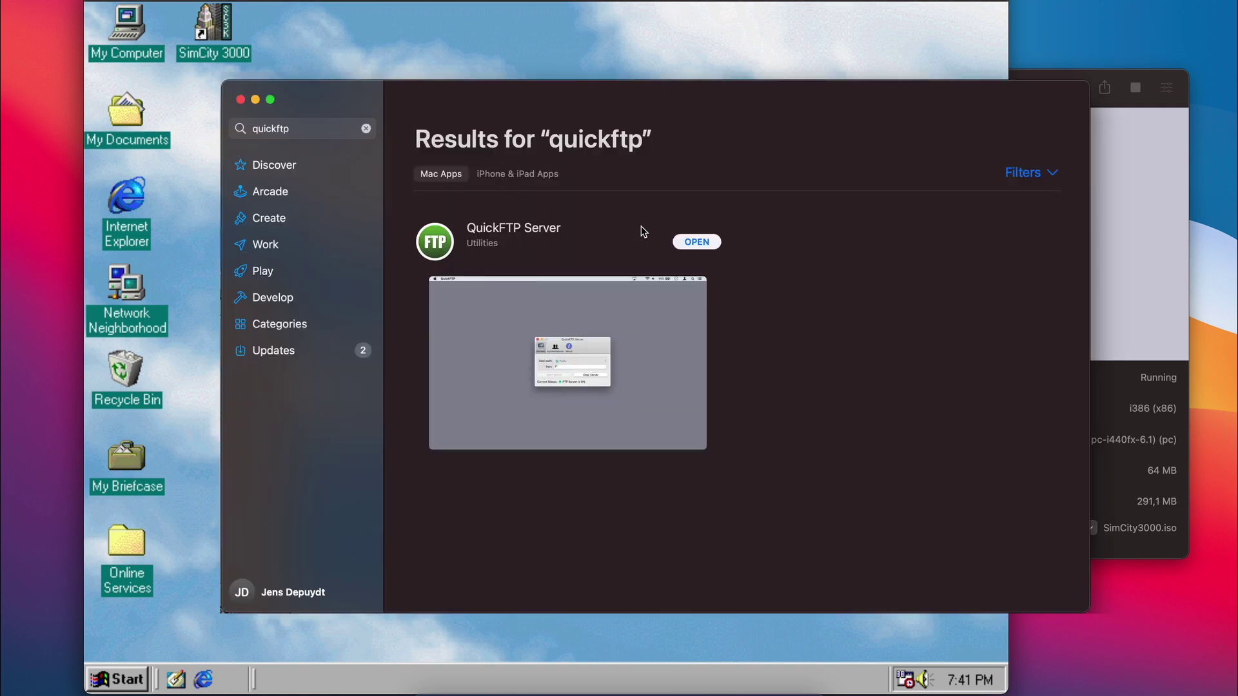
Step: Launch QuickFTP Server, keeping Downloads as the shared root and port 2121
click(693, 244)
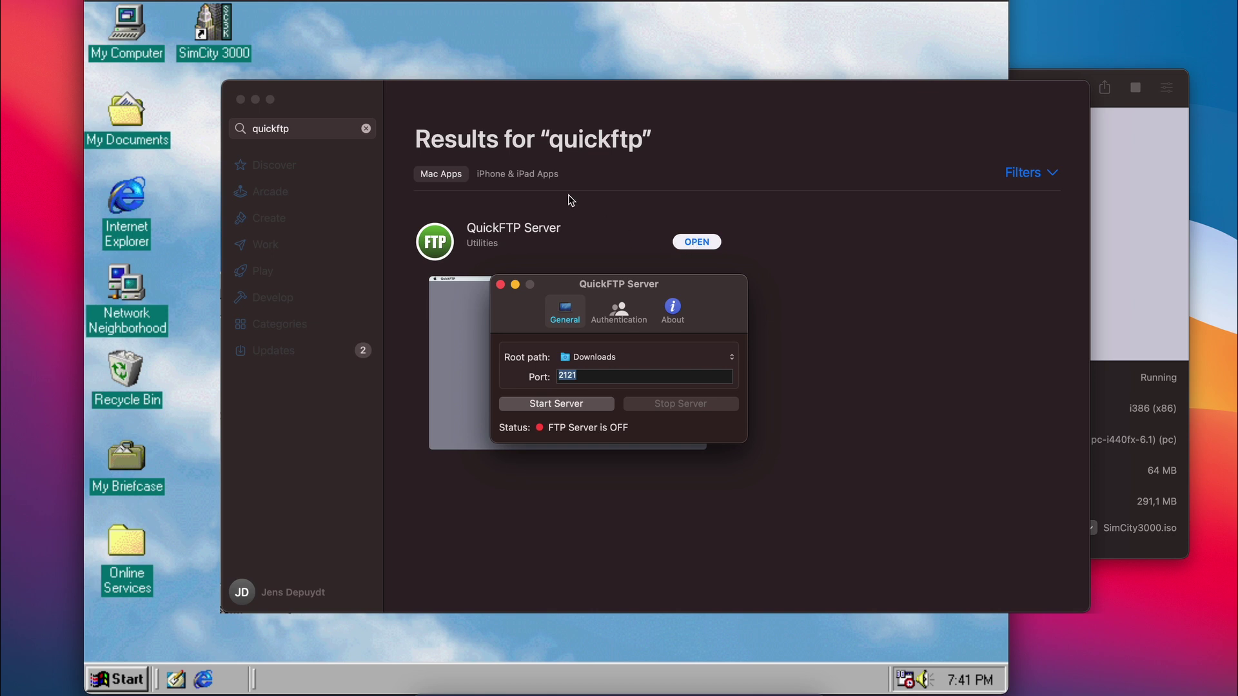
click(240, 100)
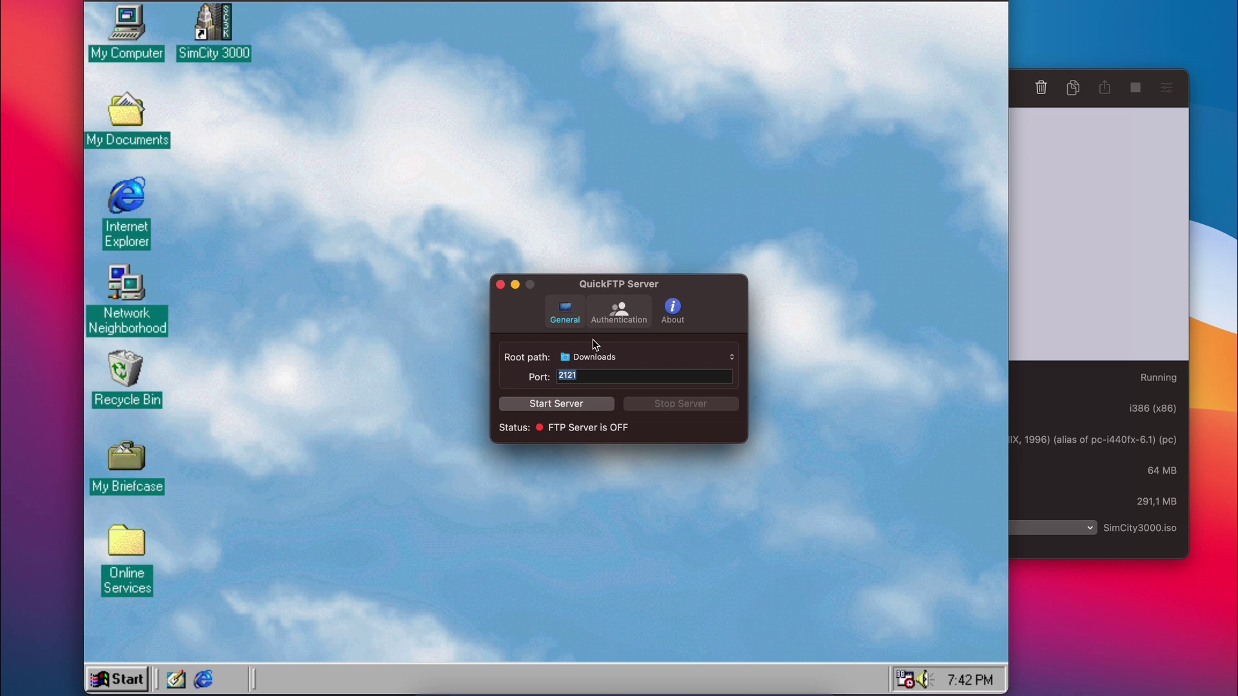
click(609, 357)
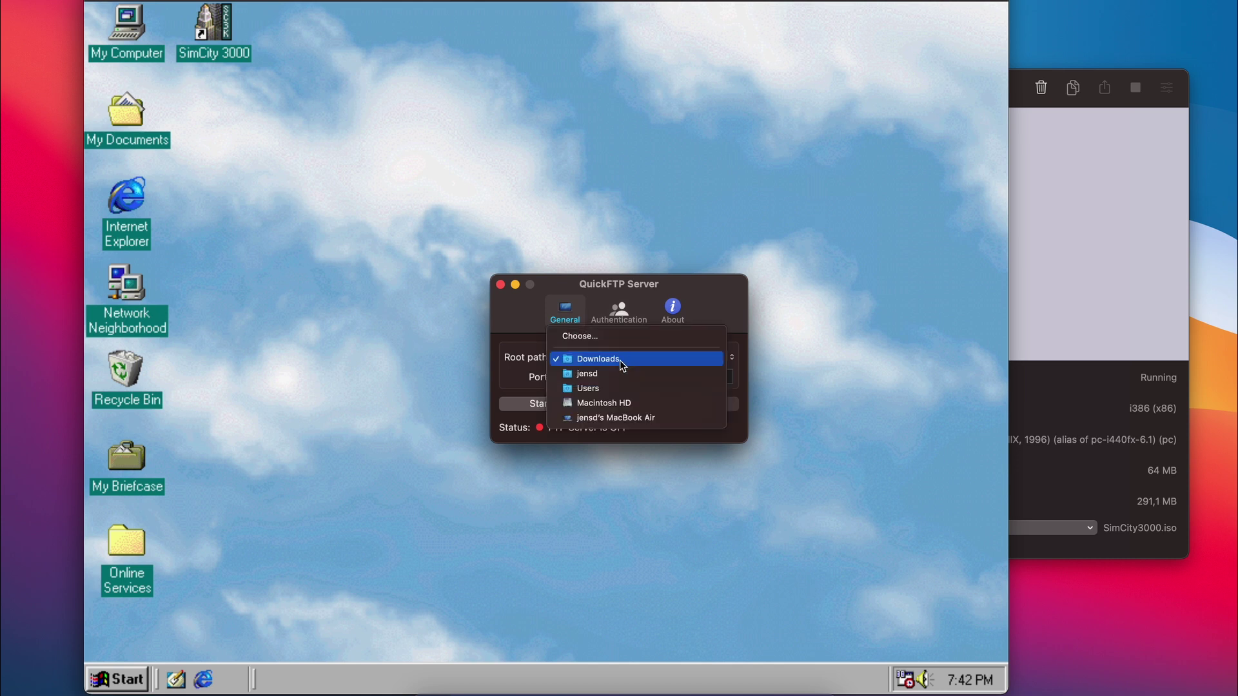
click(632, 364)
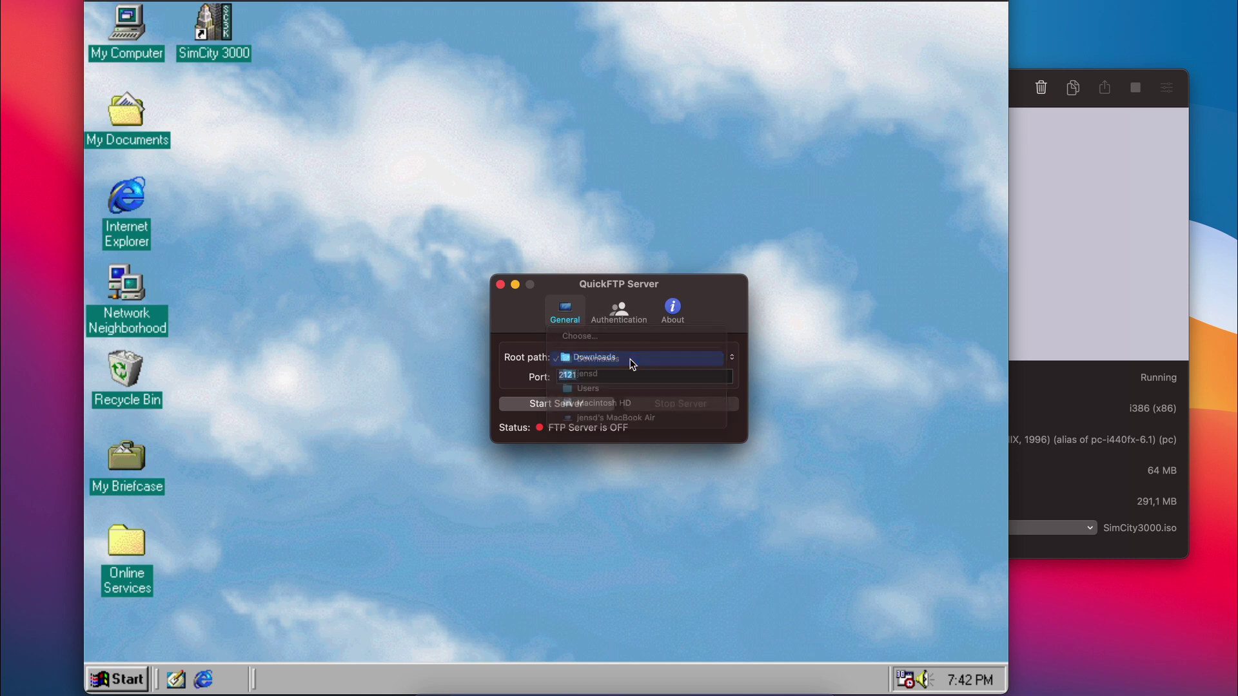
click(616, 378)
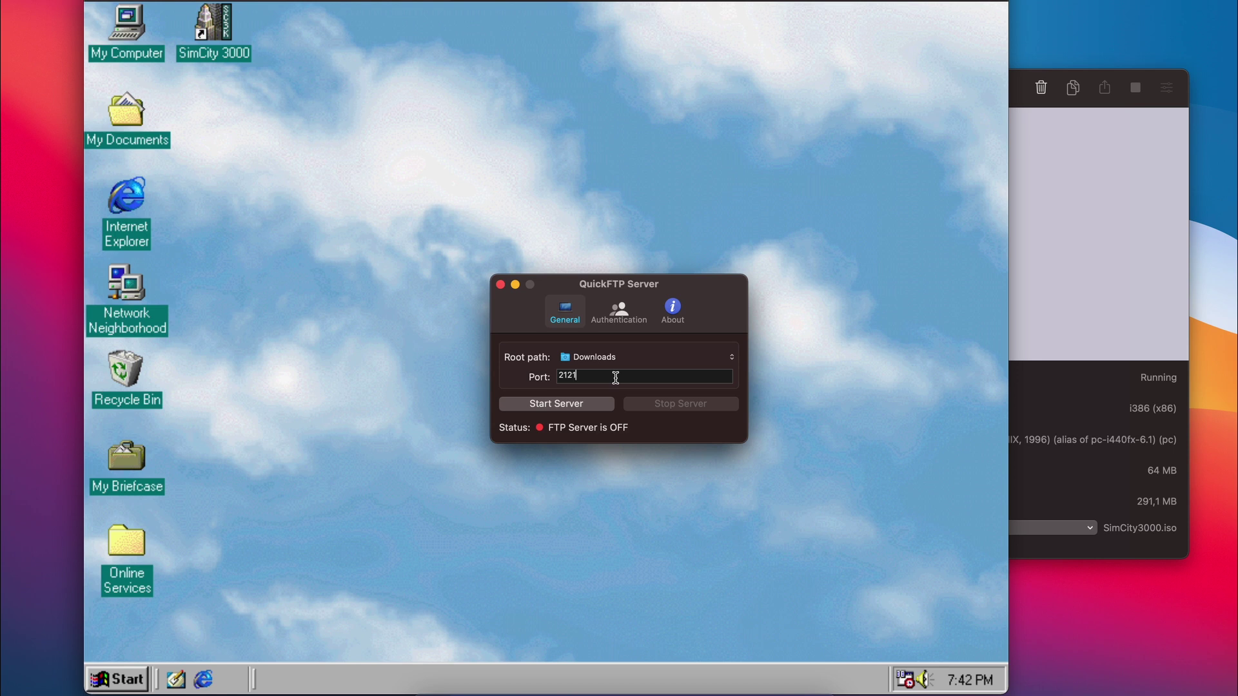
Step: In Authentication, set the FTP username and keep Read & Write access
click(610, 320)
click(607, 355)
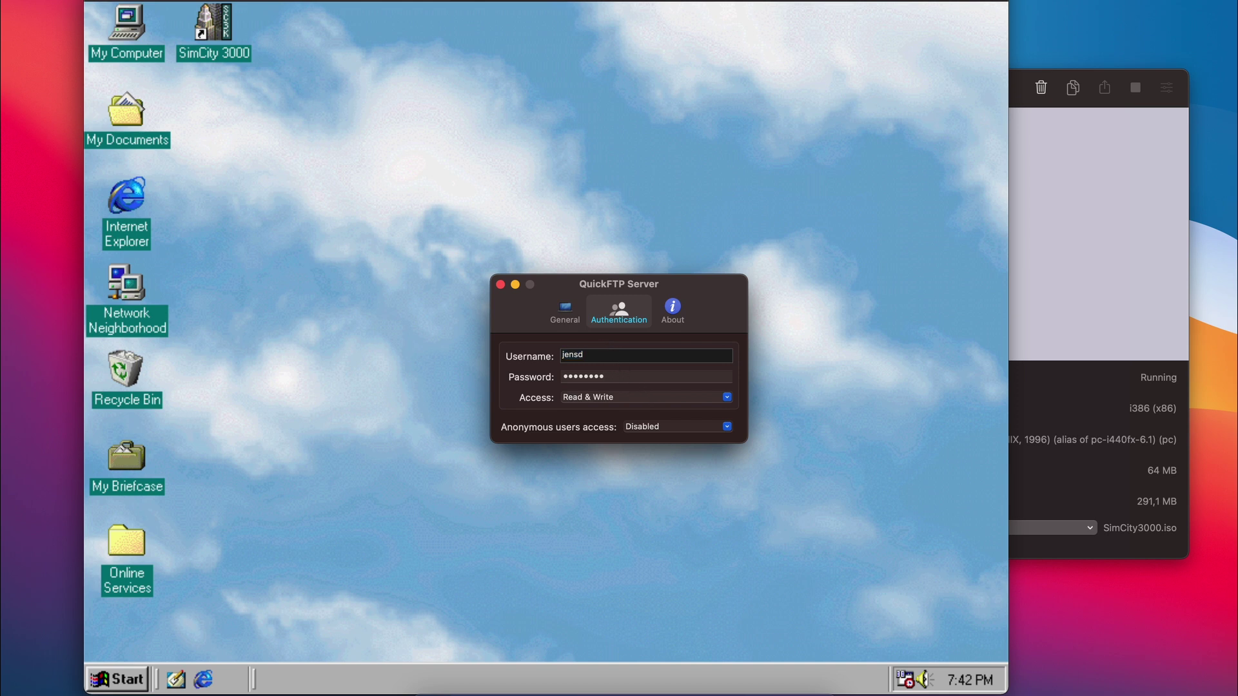
click(727, 398)
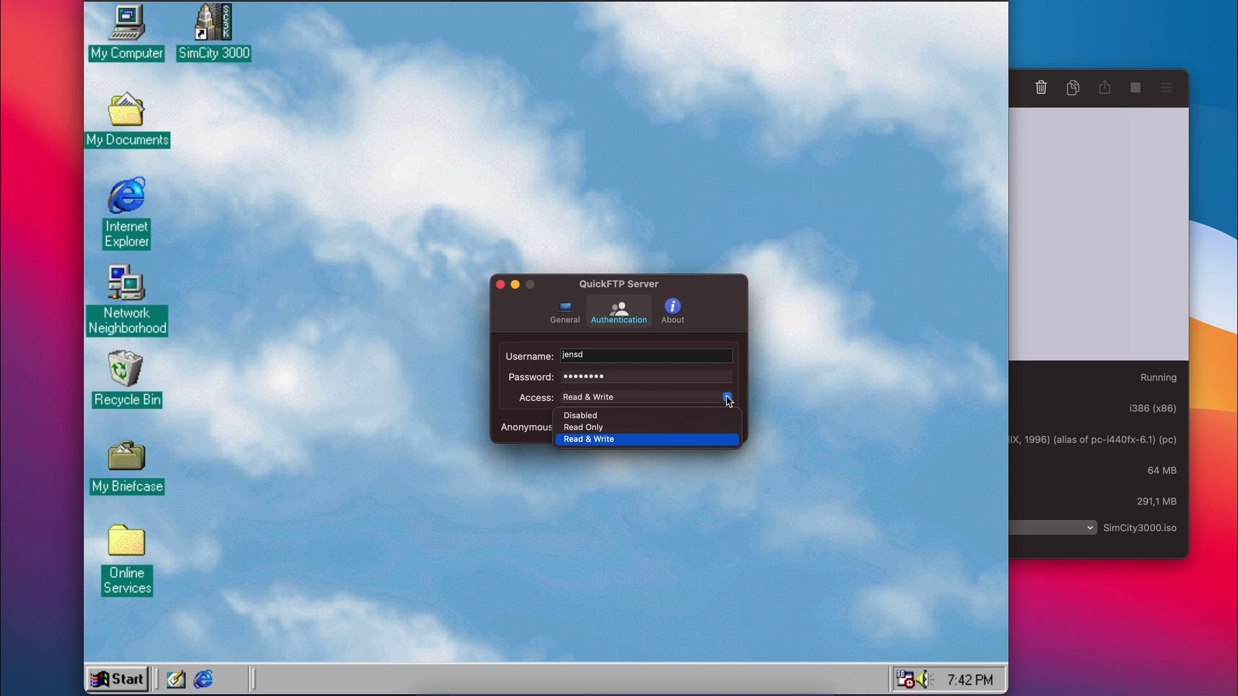
click(728, 401)
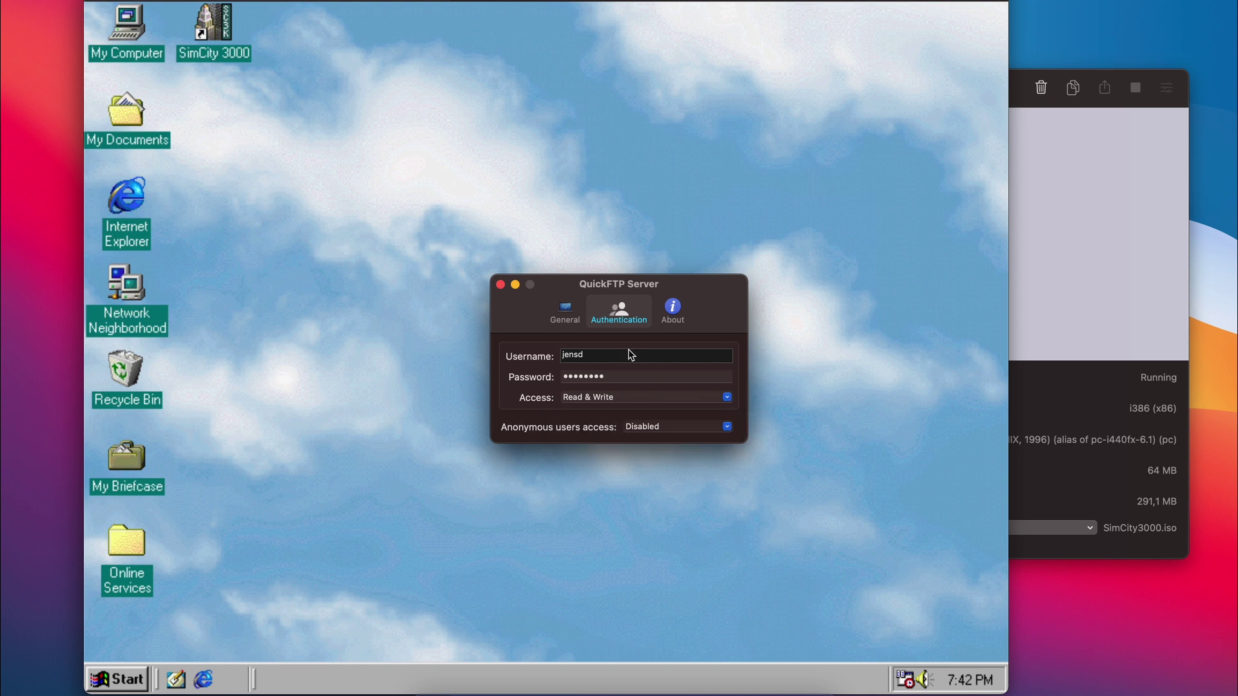
click(570, 315)
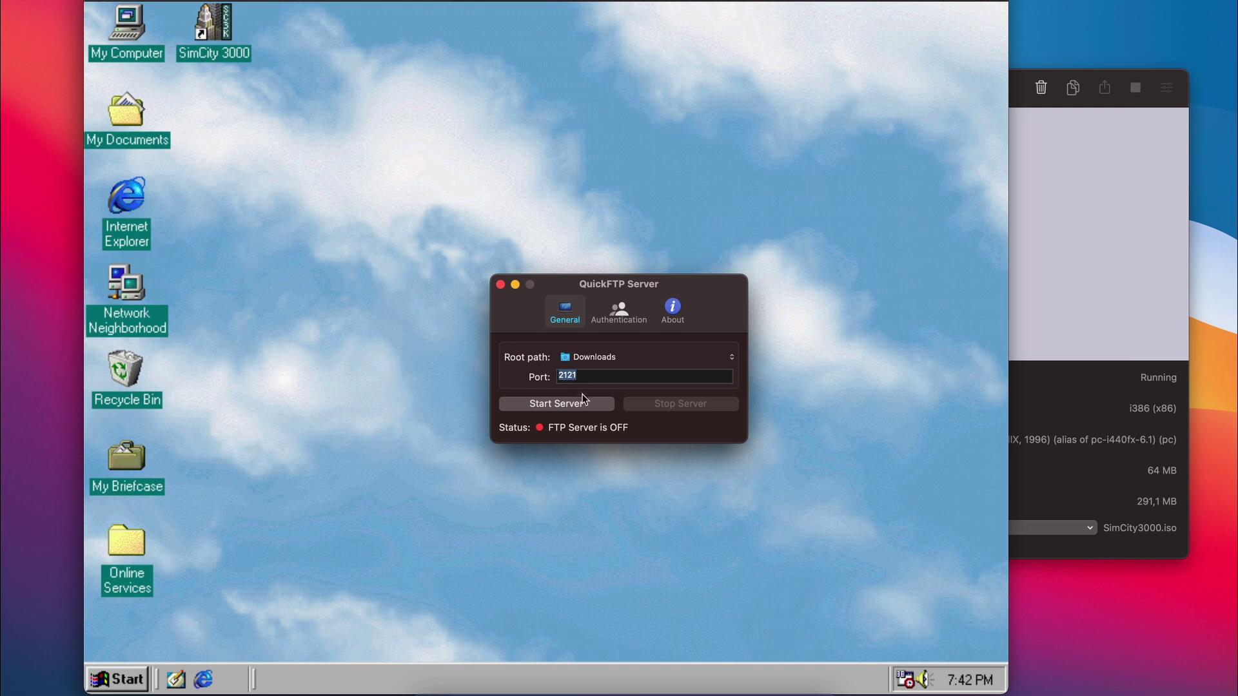
Step: Start the FTP server and bring the Windows 98 VM to the front
click(594, 404)
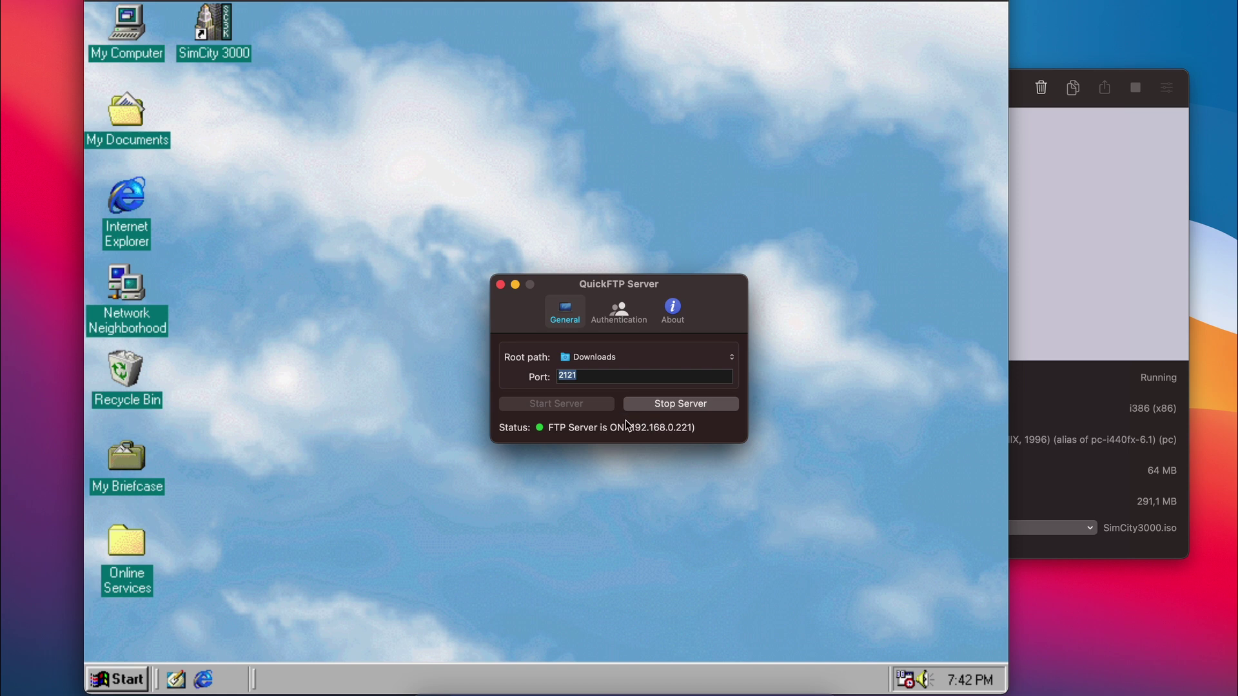
click(891, 1)
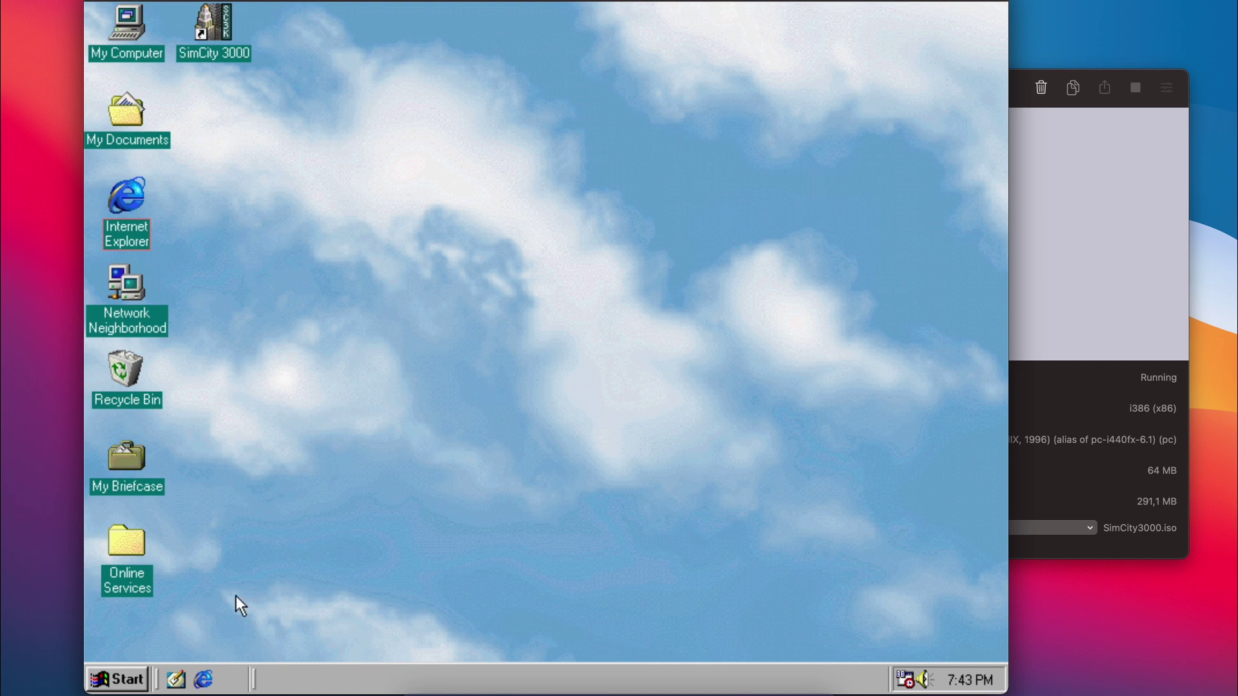
Step: Open the Connections tab of Internet Options from the Control Panel
click(145, 678)
mouse_move(249, 465)
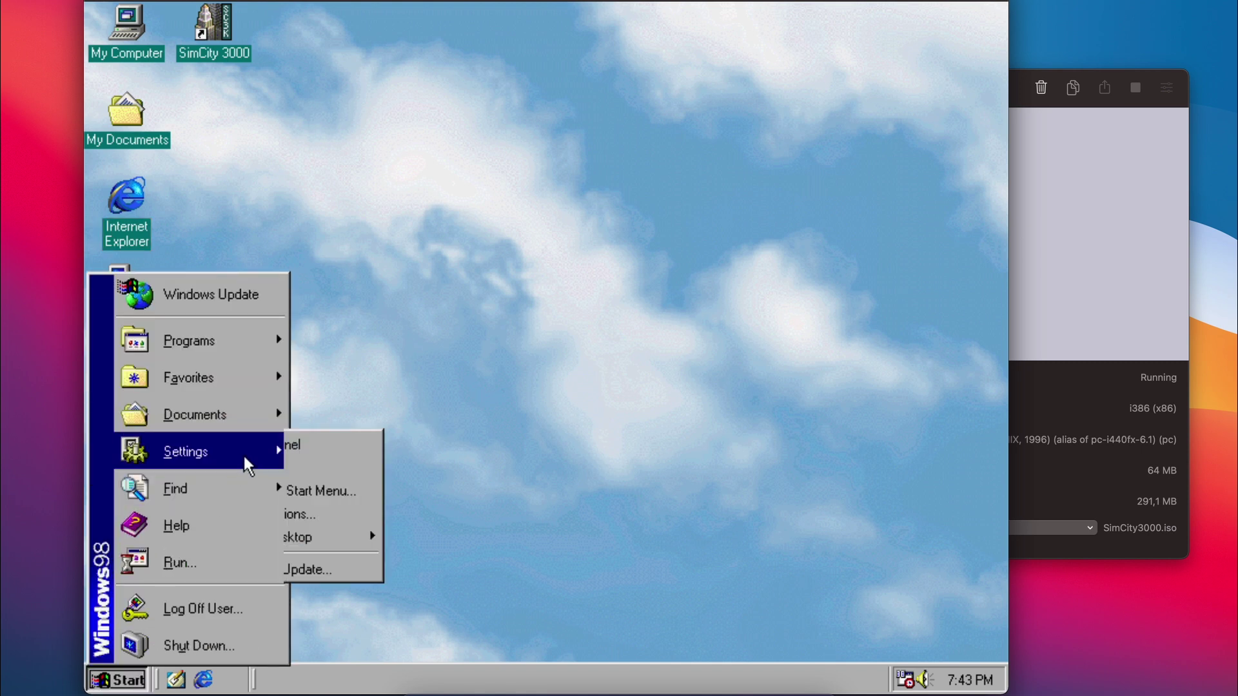
click(326, 454)
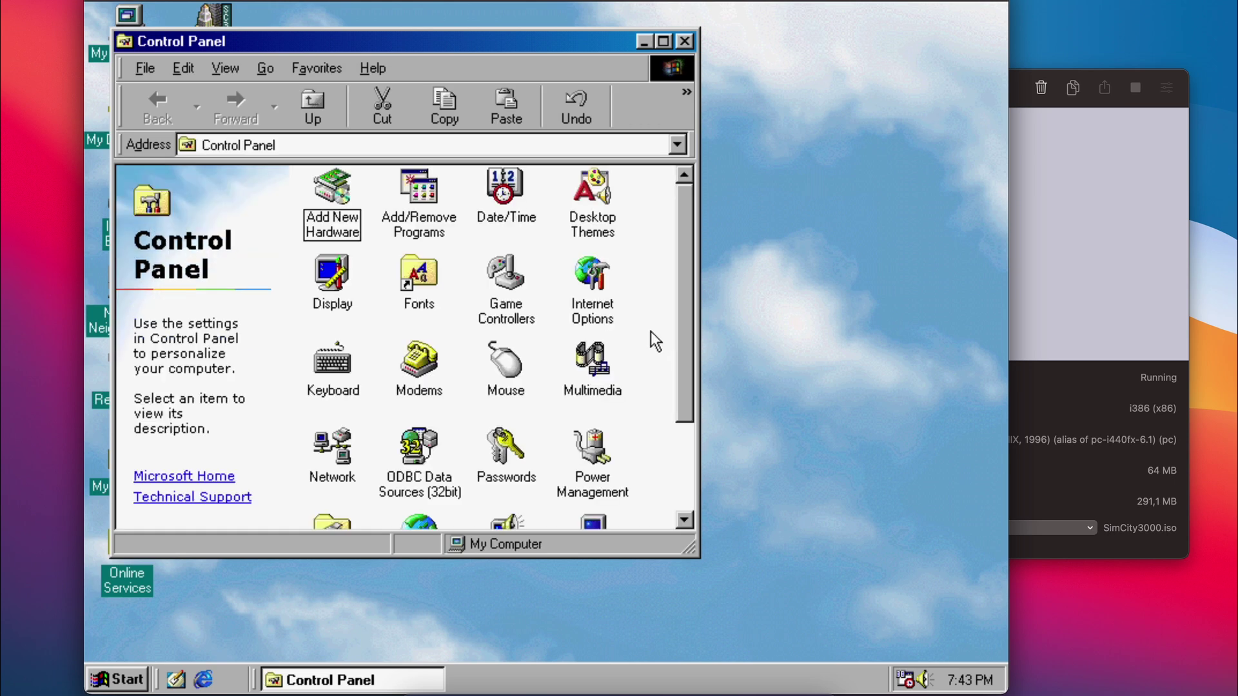
double_click(606, 265)
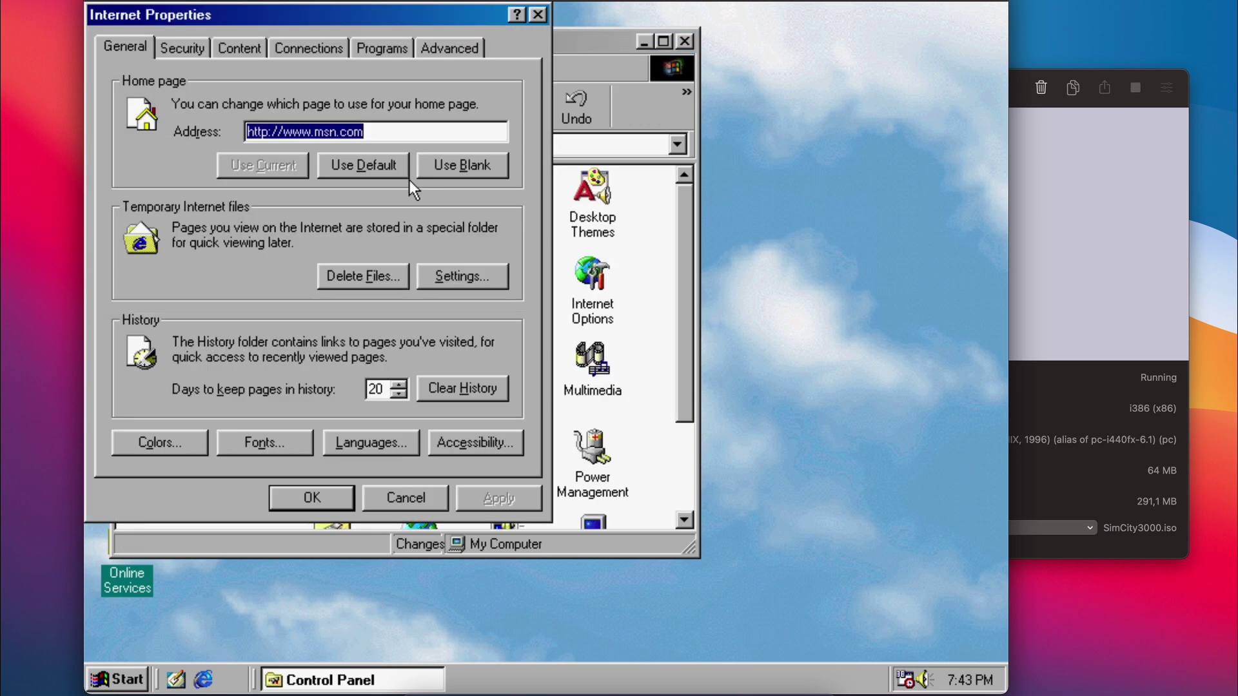
click(295, 47)
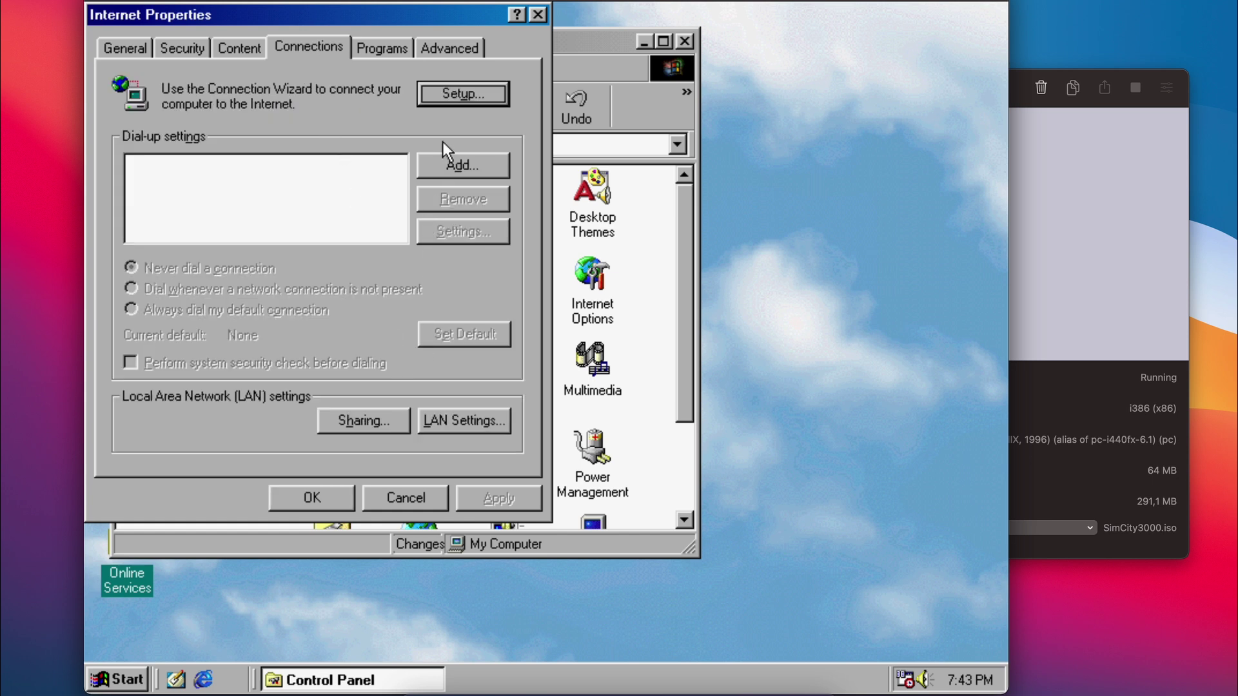
Step: Run the connection wizard: manual LAN setup with automatic proxy discovery turned off
click(469, 101)
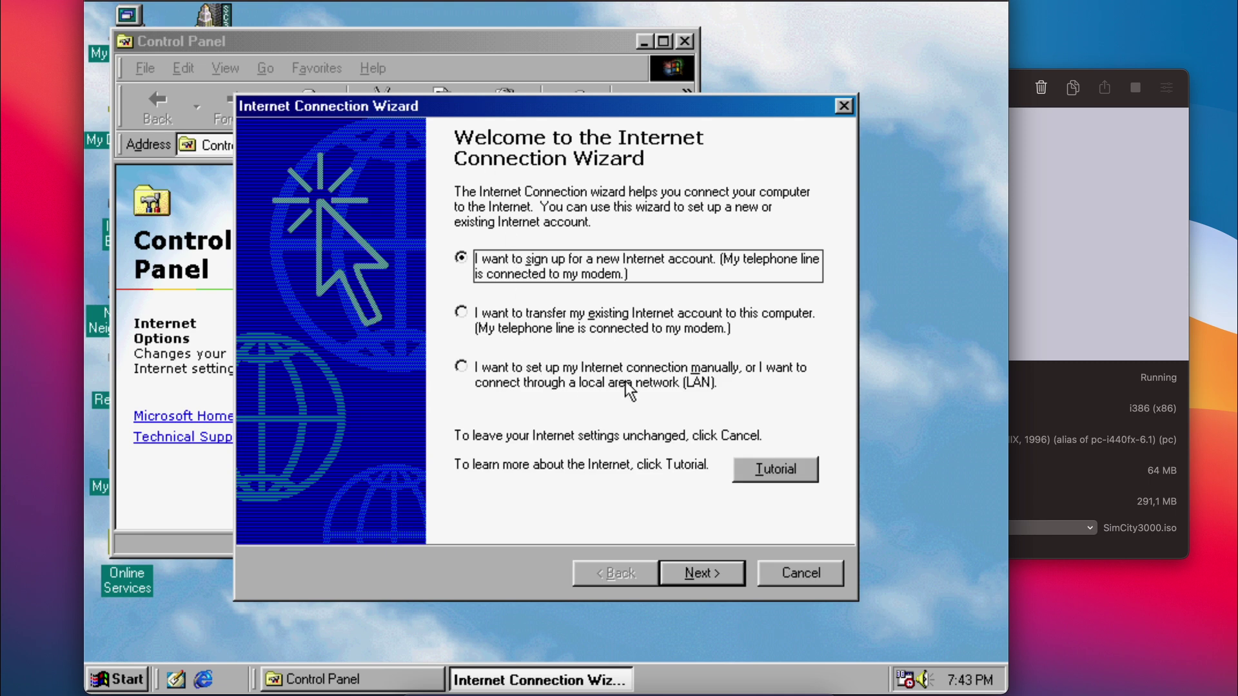
click(629, 387)
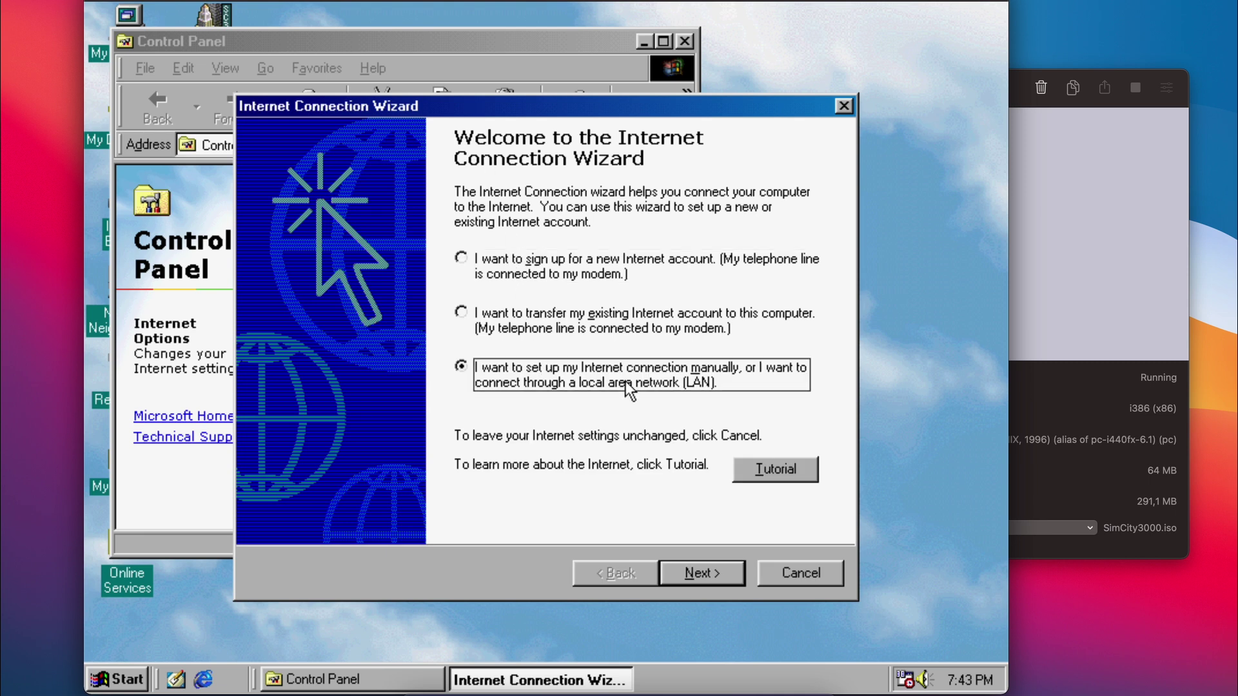
click(710, 564)
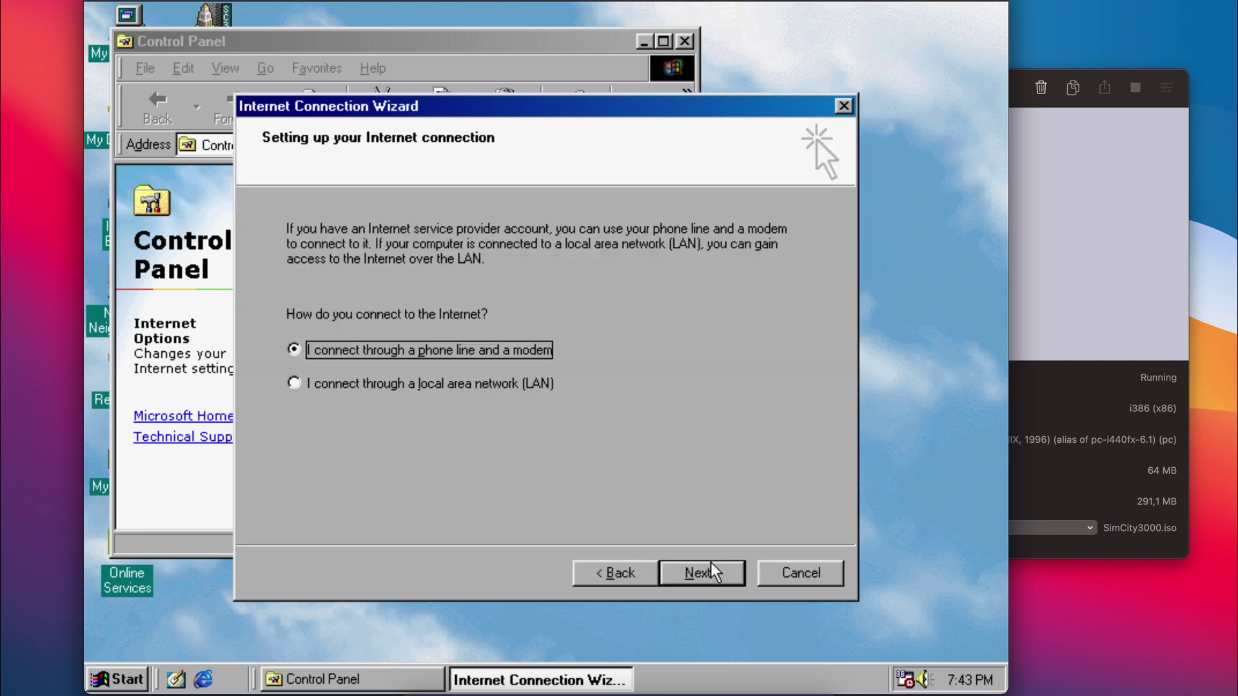
click(548, 386)
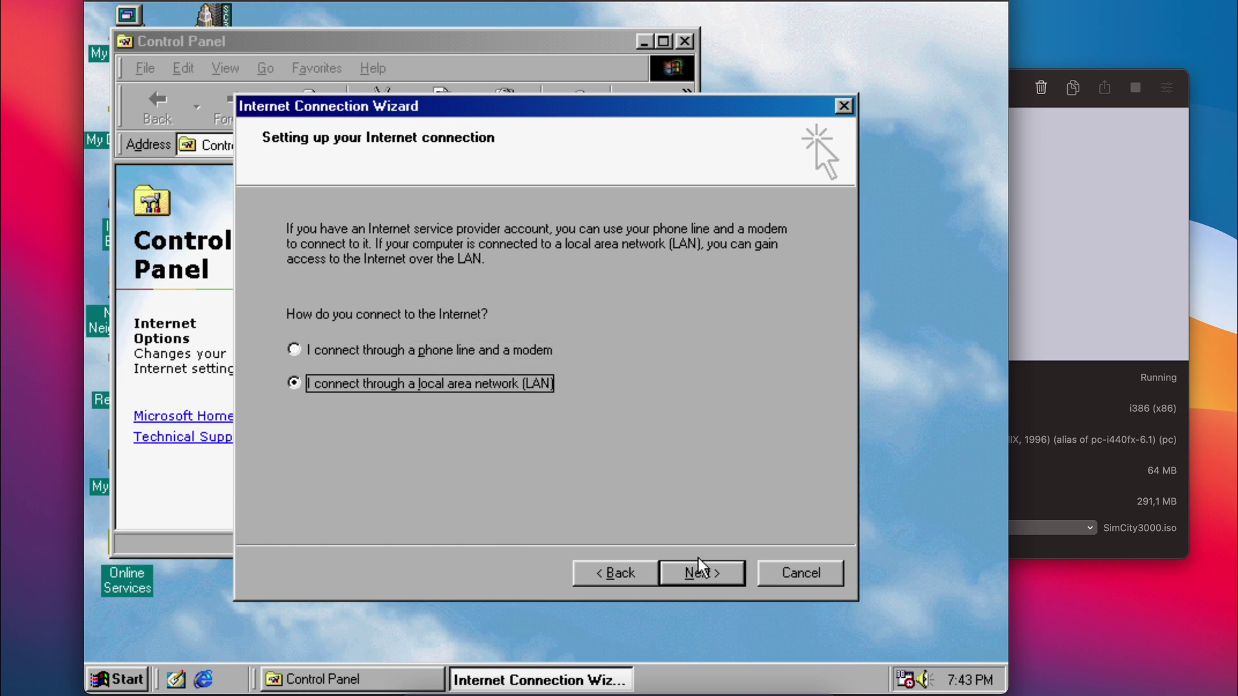
click(708, 571)
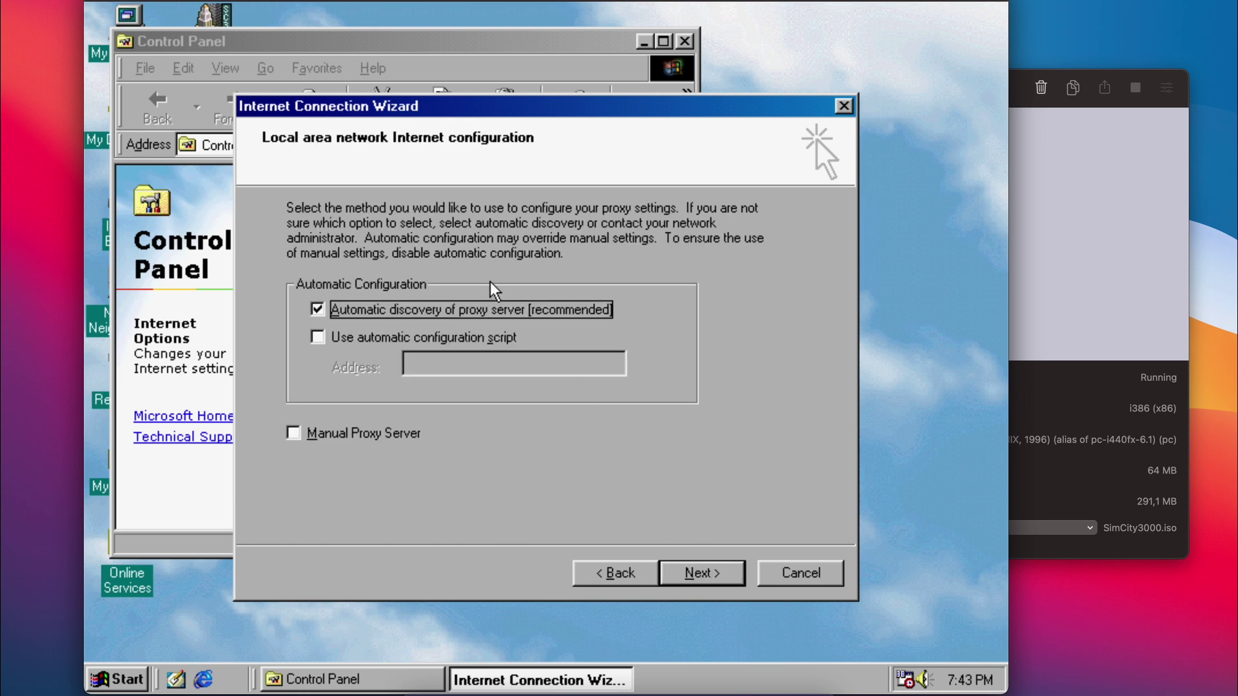
click(495, 312)
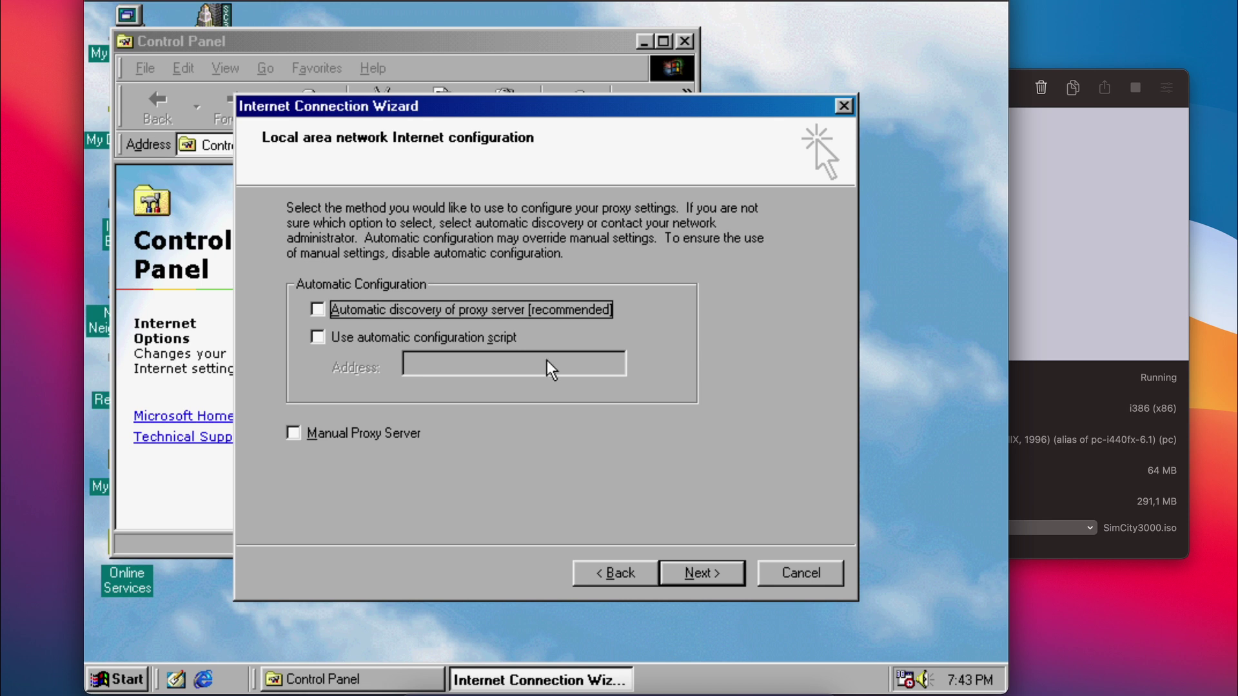
click(672, 565)
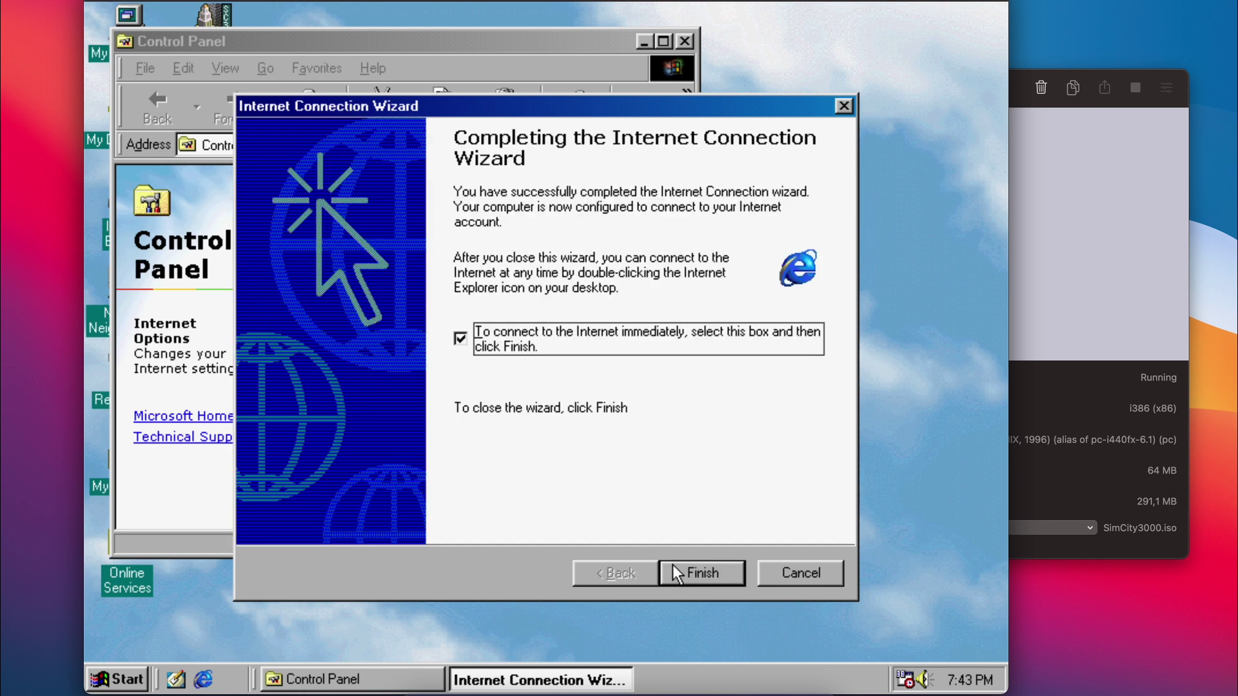
click(671, 565)
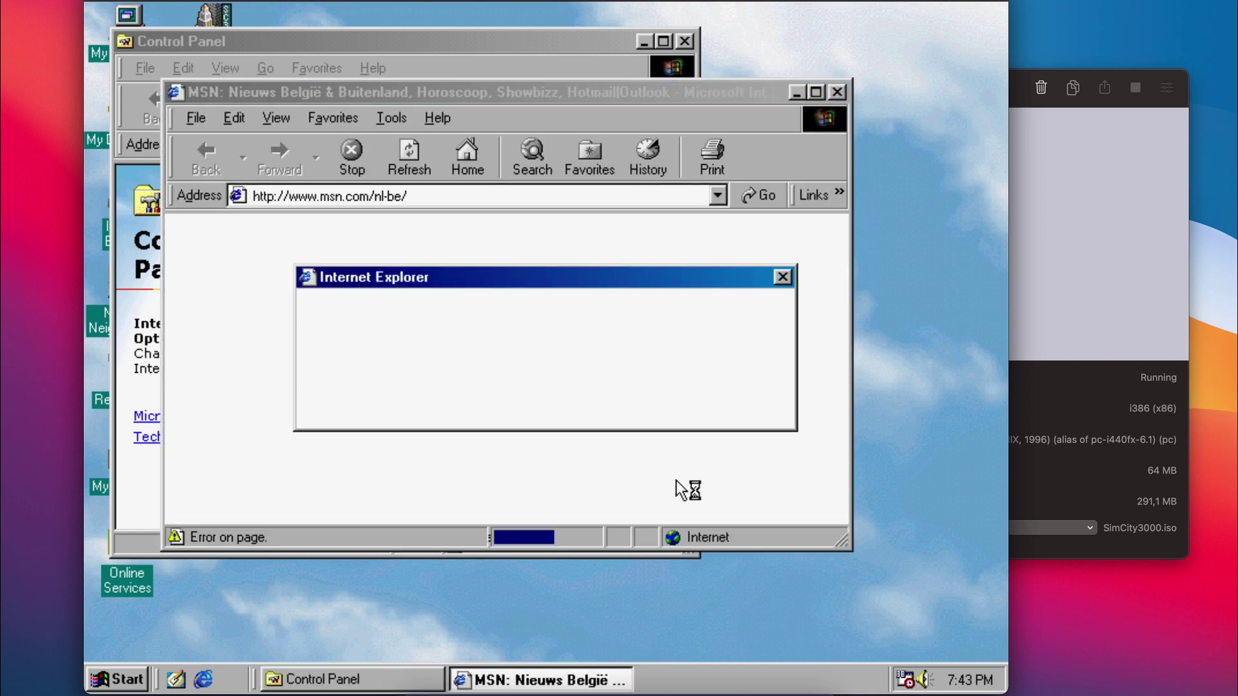
Step: Dismiss the IE error and browse to ftp://192.168.0.221 from the address bar
click(623, 403)
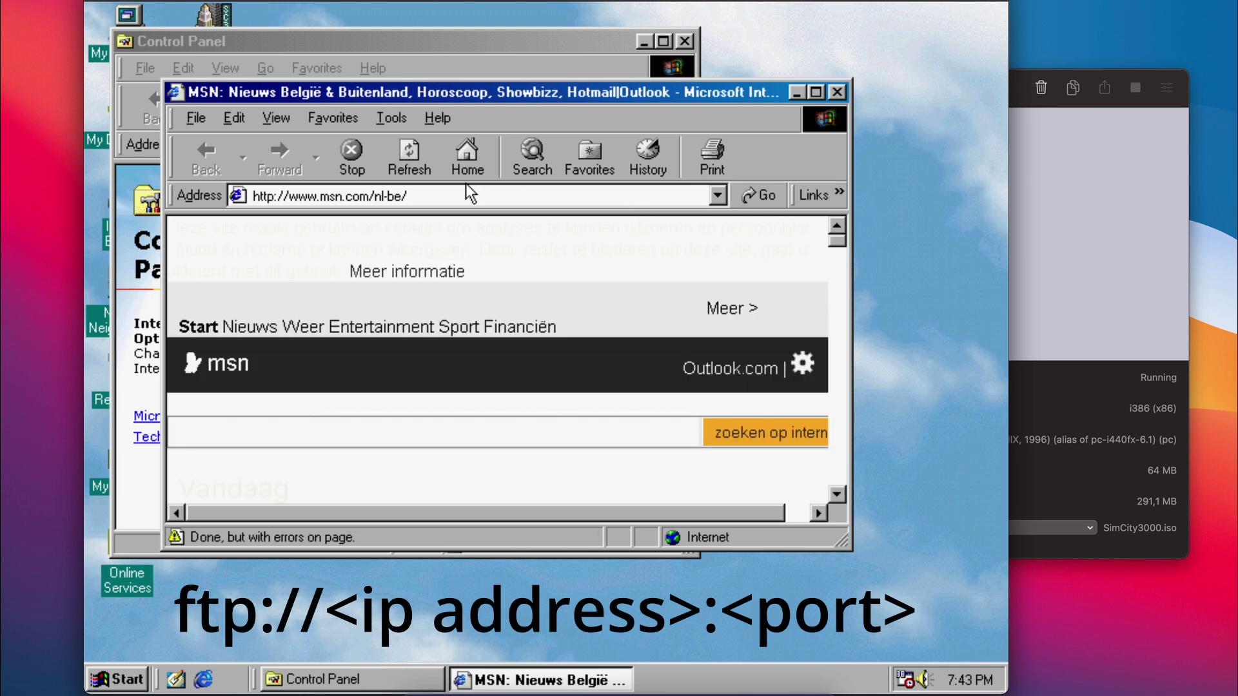
click(436, 196)
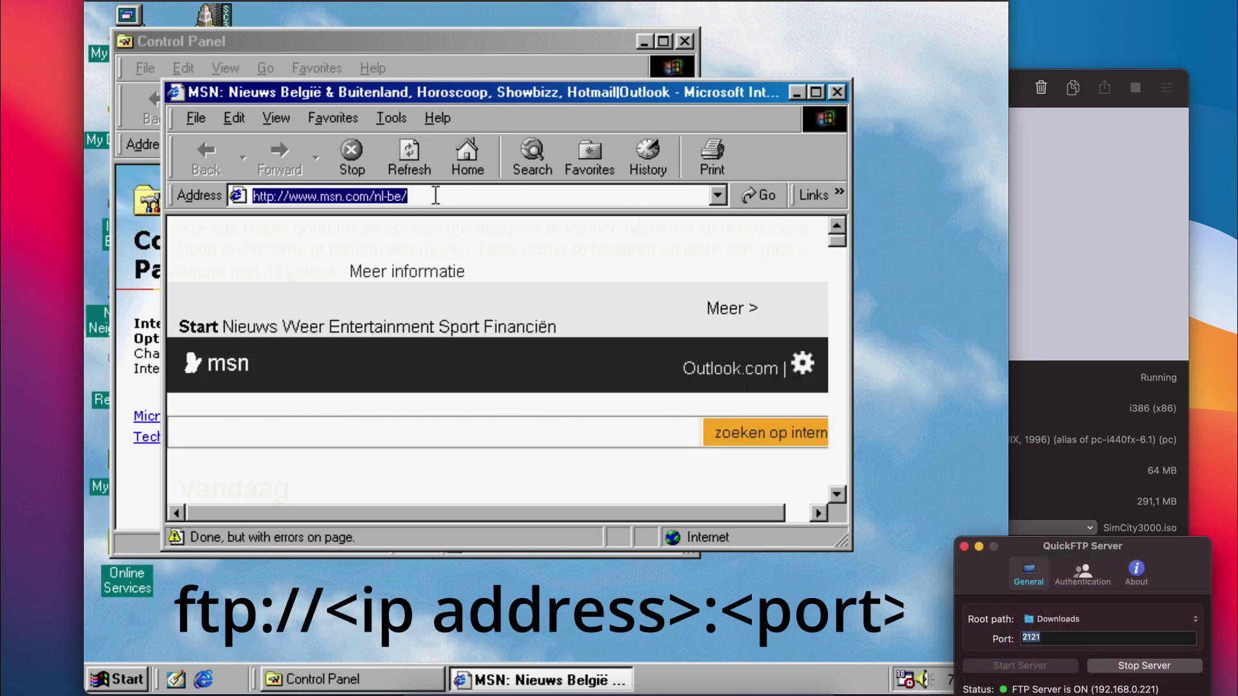
text(ftp://)
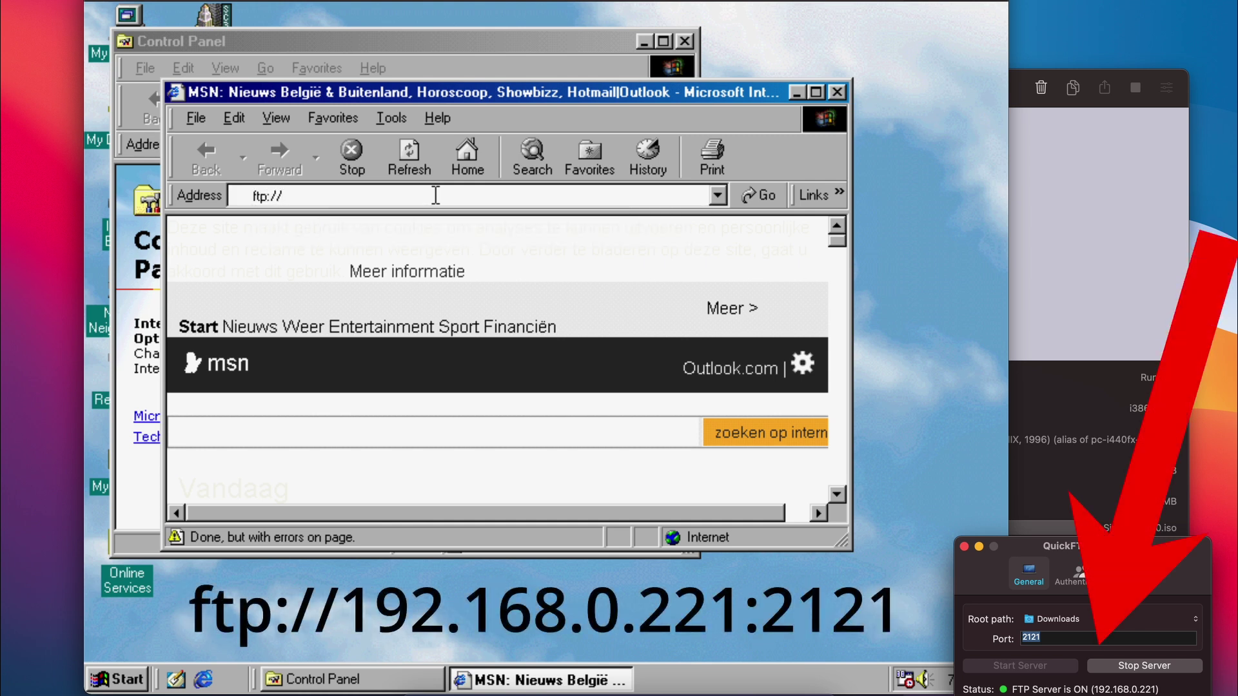
text(192.168.0.221:2121)
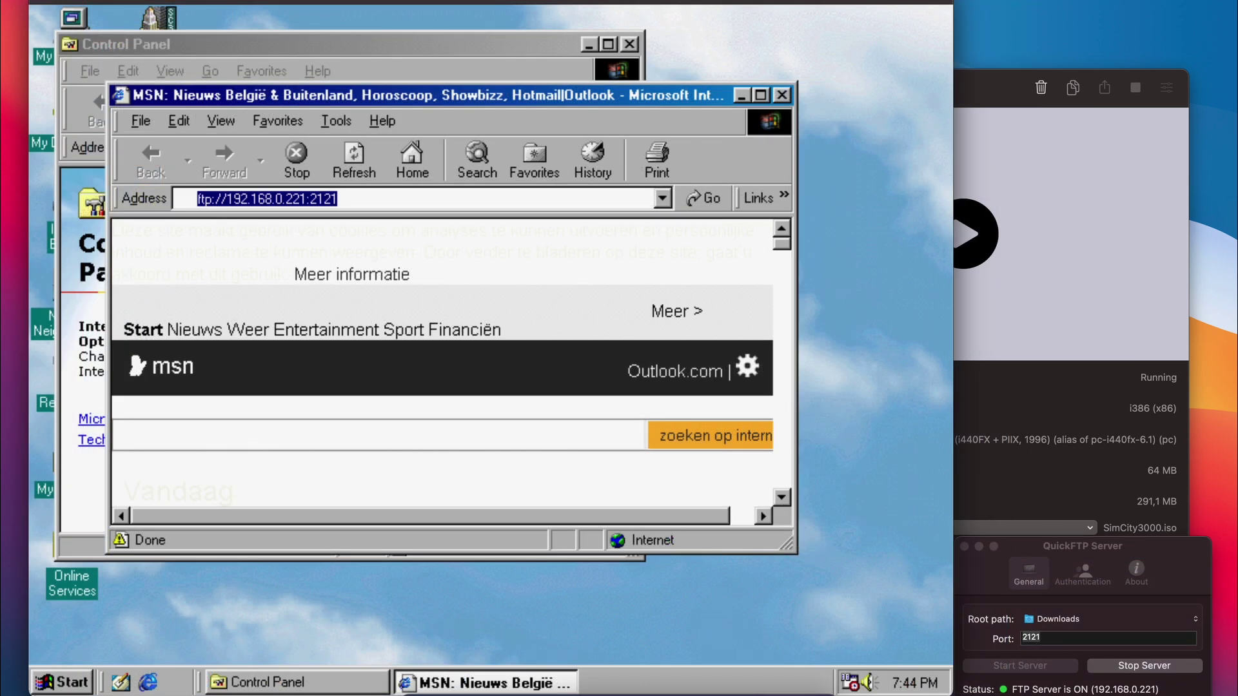
key(Return)
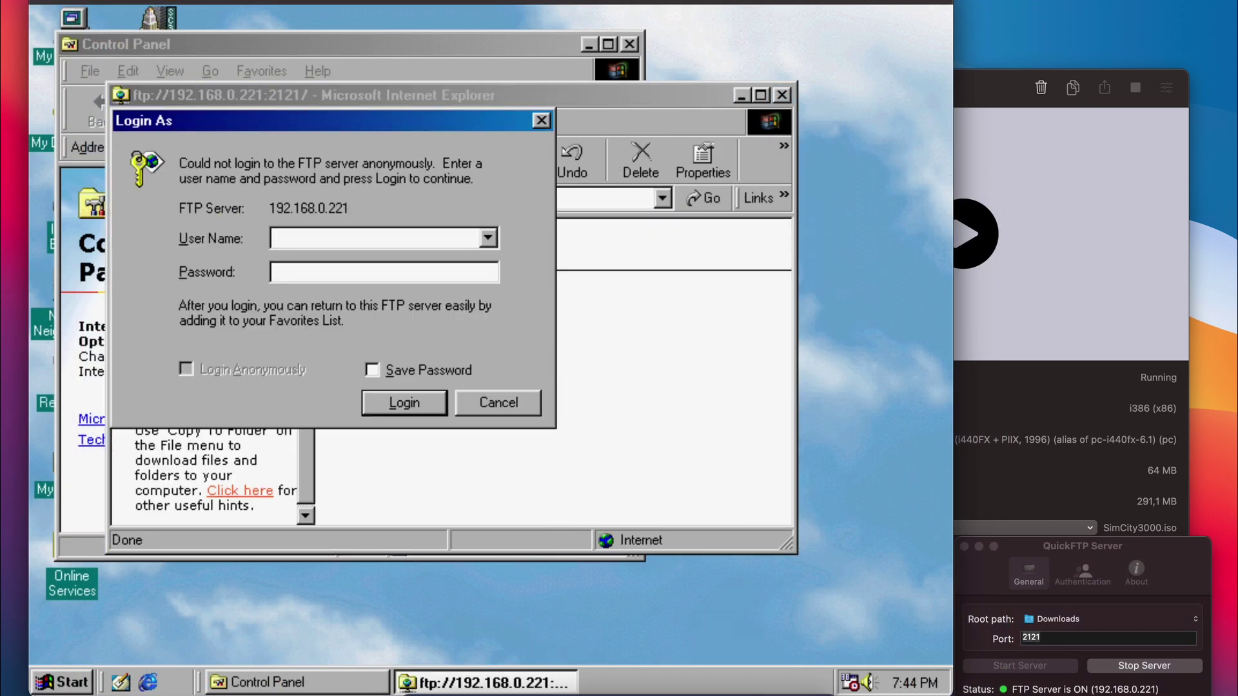
Step: Log in to the FTP server with the user name and create a 'test' folder in the Mac's Downloads
text(jensd)
key(Return)
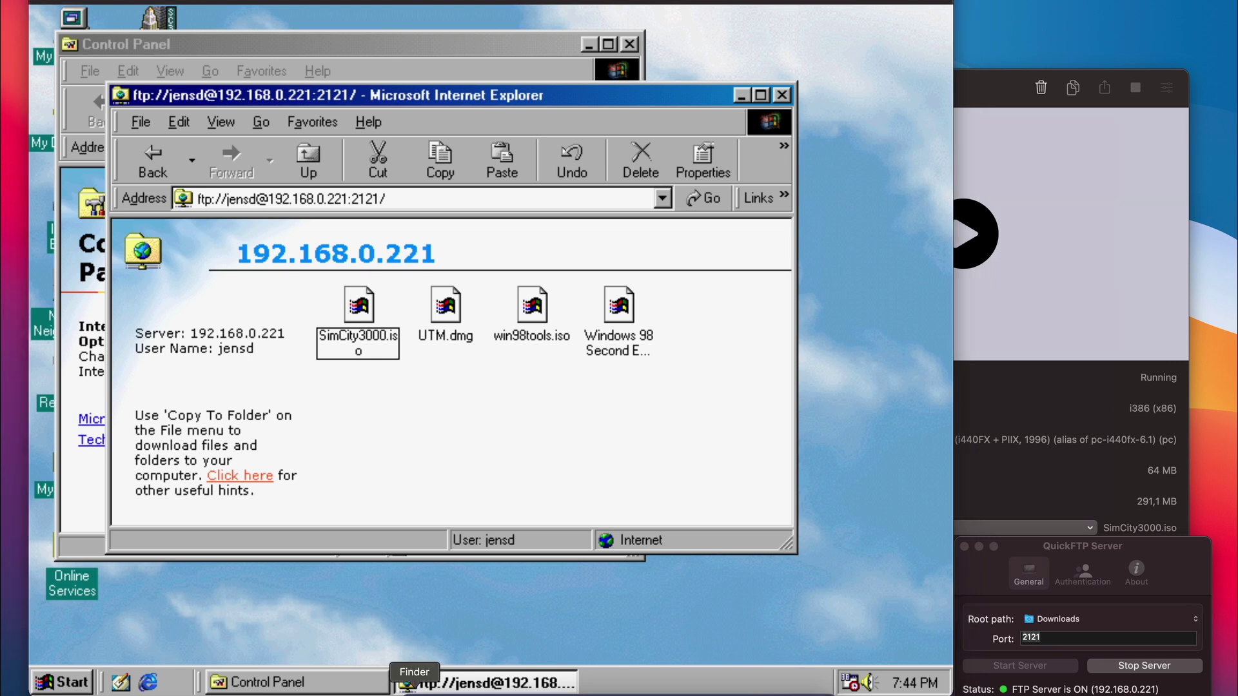
click(414, 690)
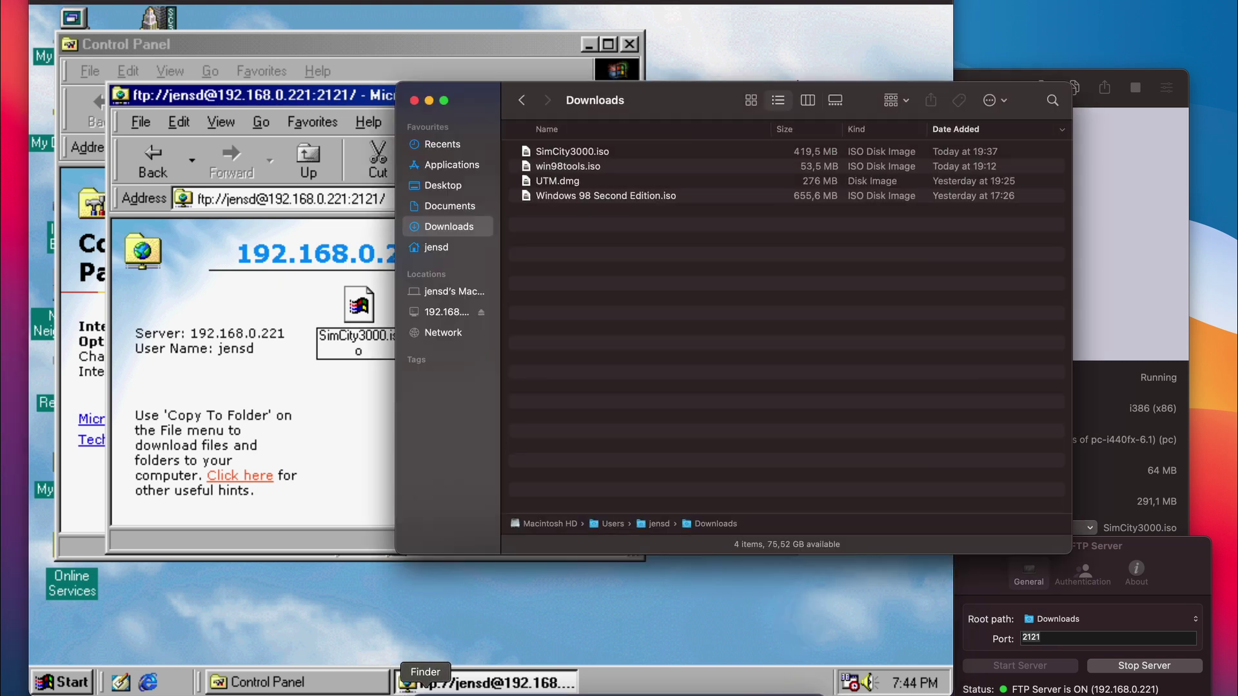
right_click(668, 329)
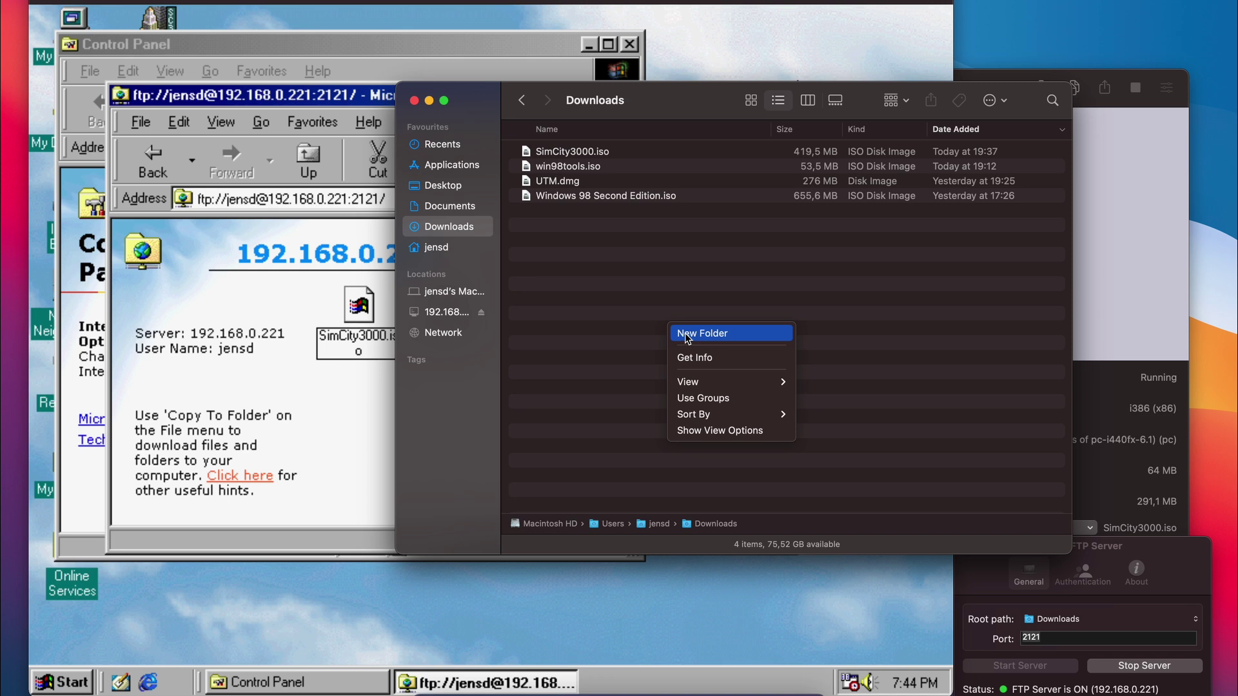
click(686, 333)
text(test)
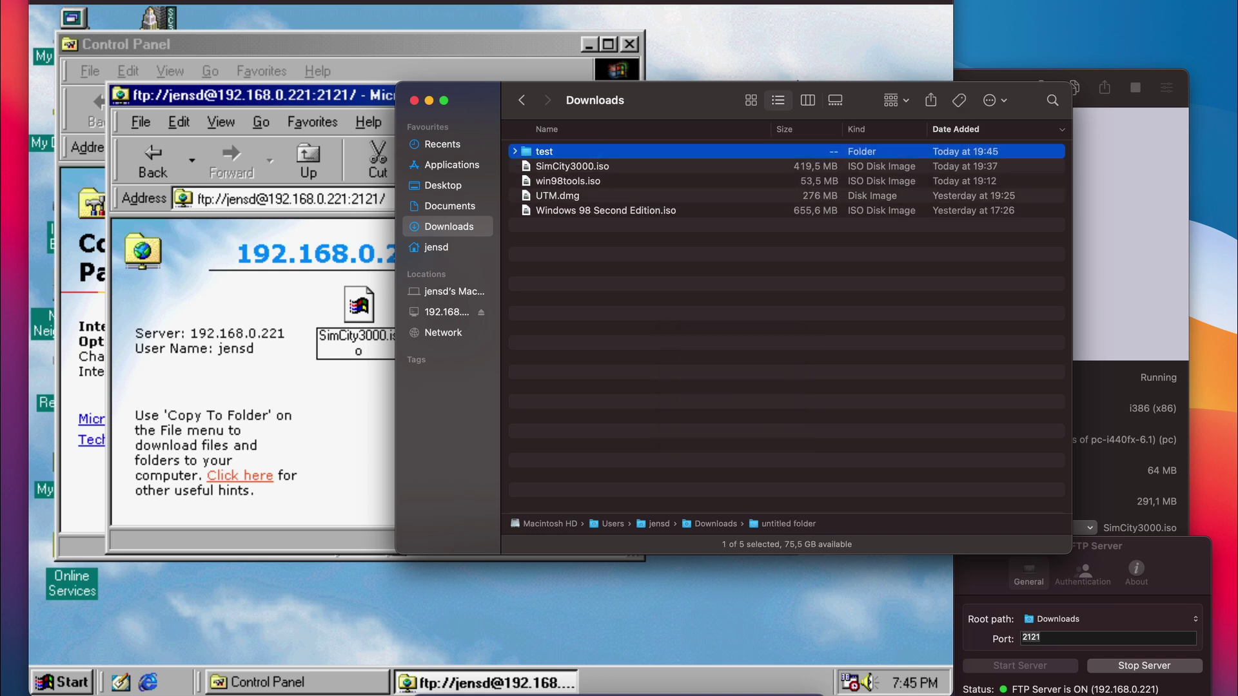
key(Return)
Step: Reload the FTP listing, copy the test folder to Windows 98, then close IE and Control Panel
click(383, 378)
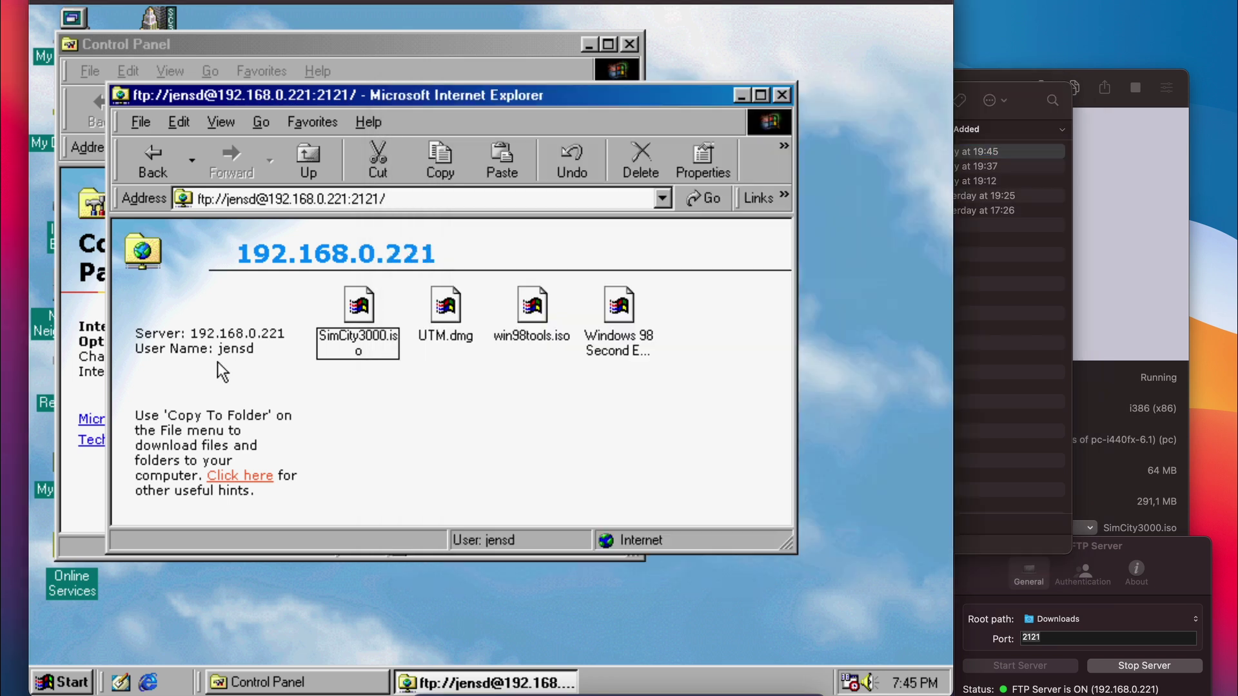
click(496, 198)
key(Return)
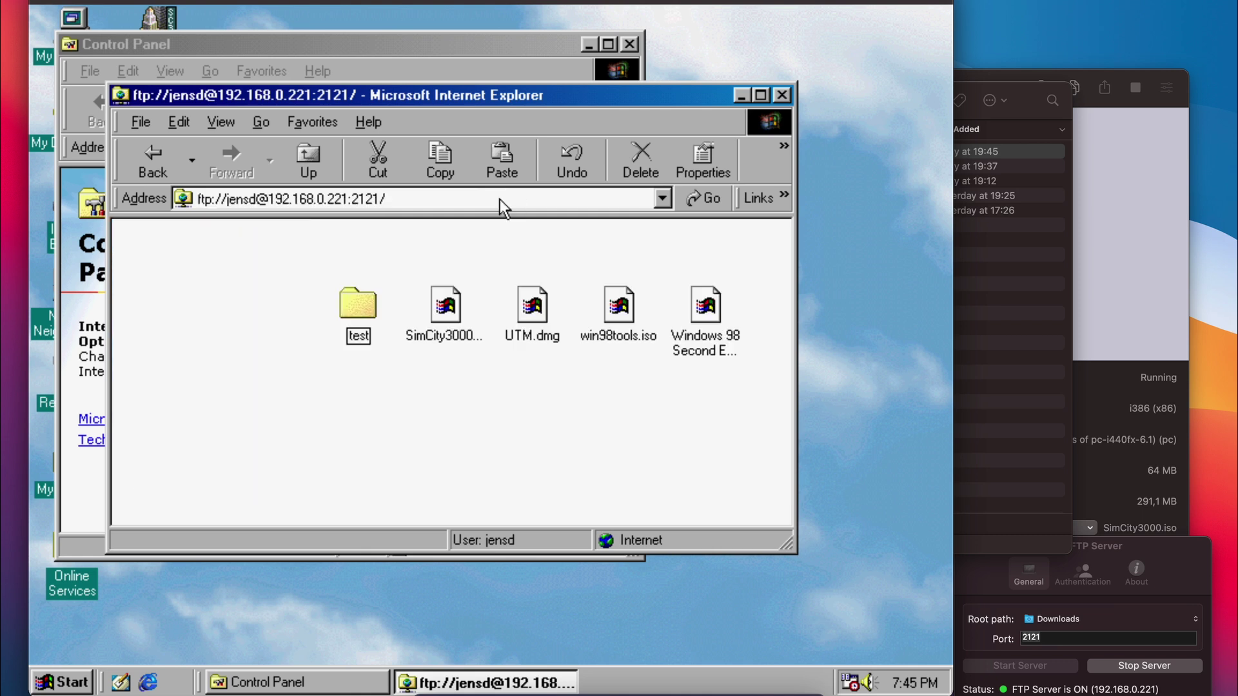
right_click(362, 307)
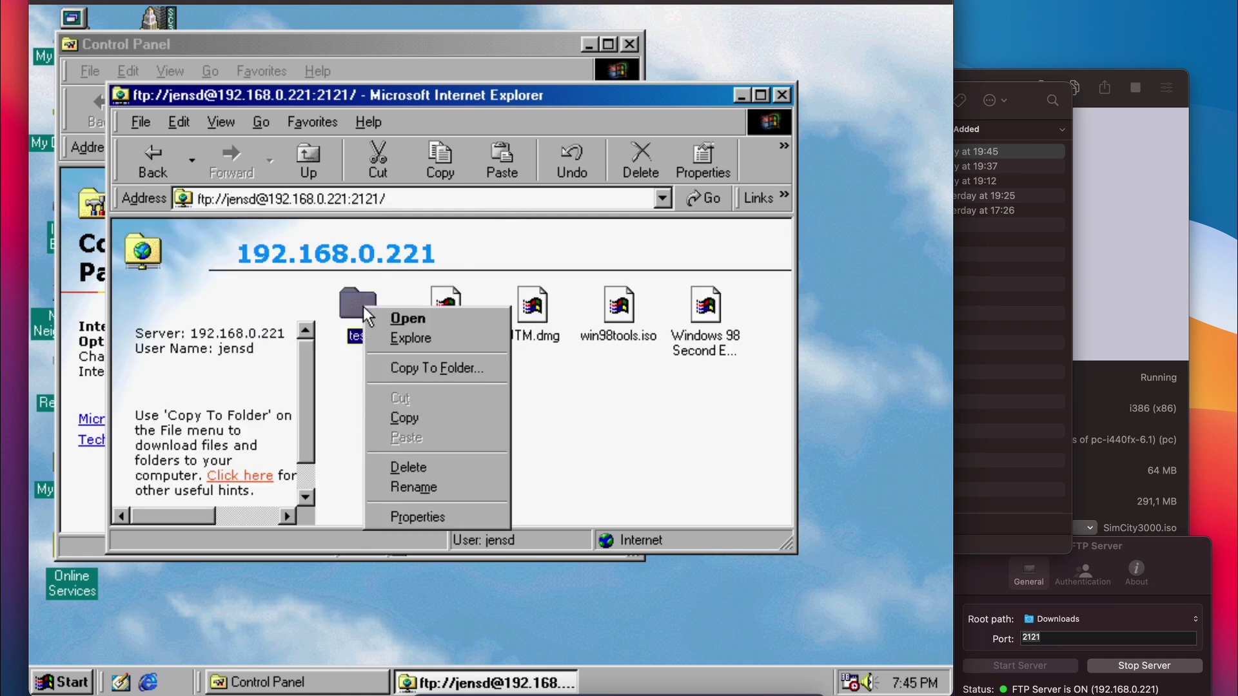
click(493, 369)
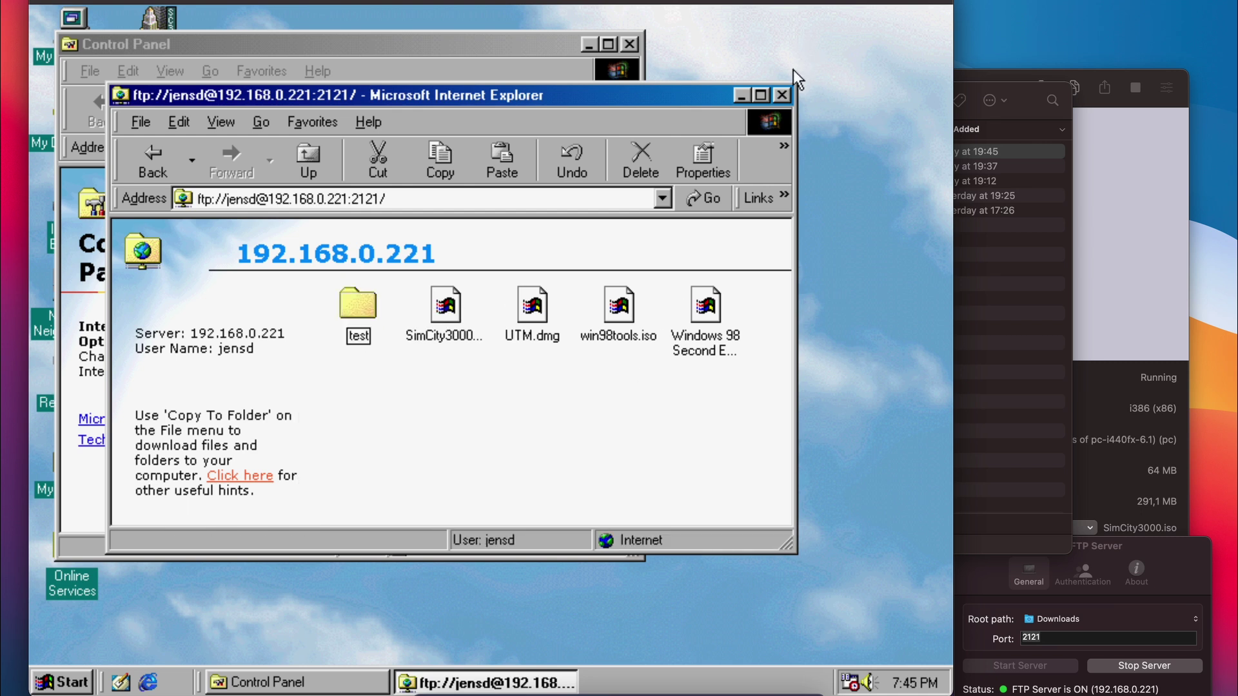
click(785, 94)
click(631, 45)
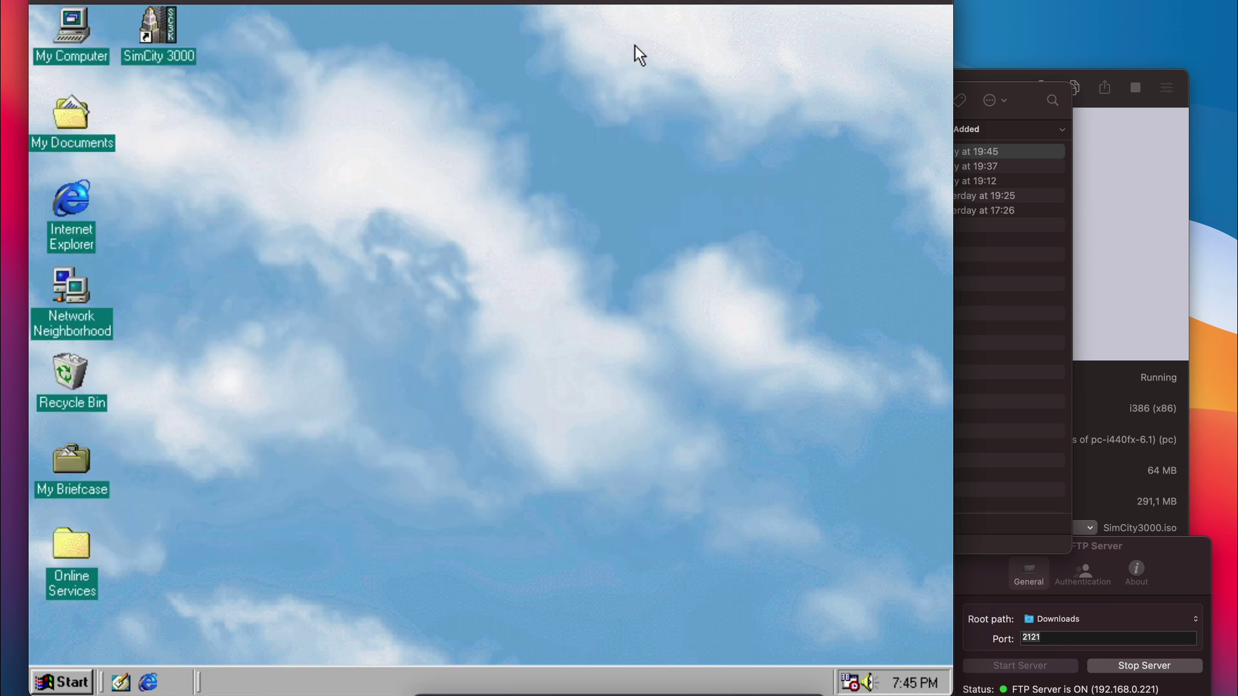